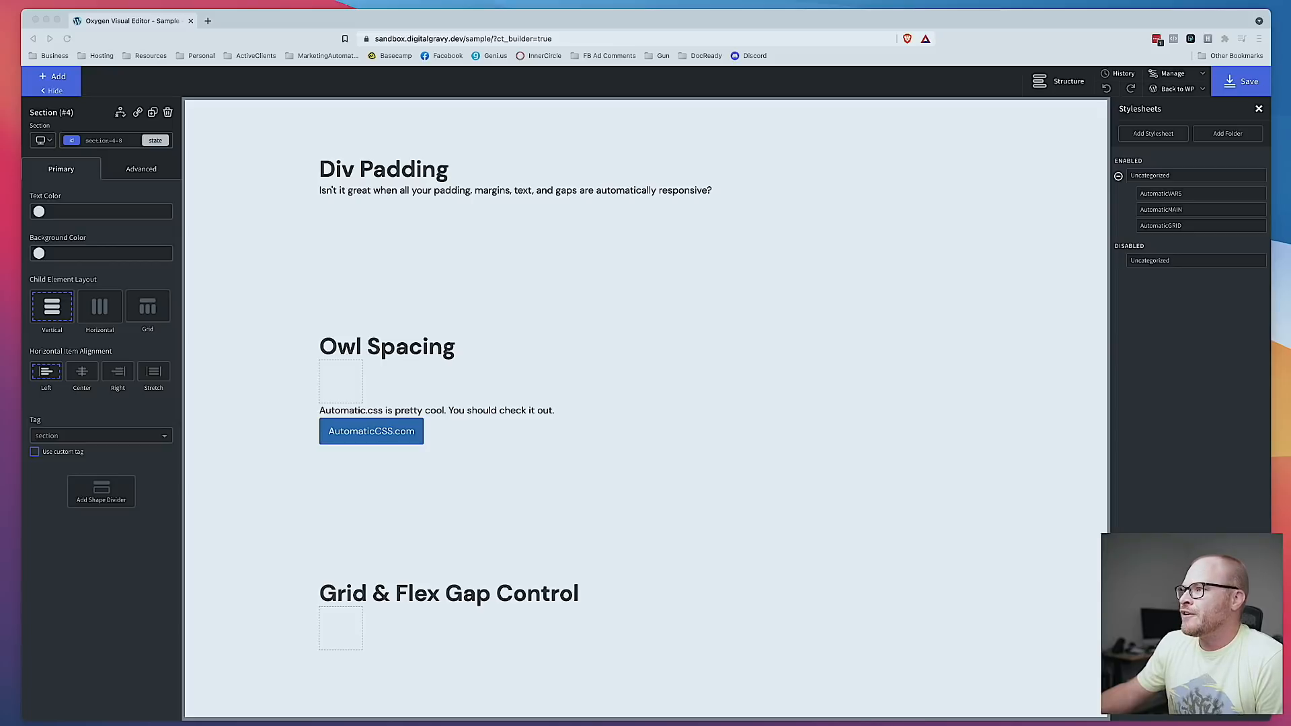
scroll(417, 395, up, 3)
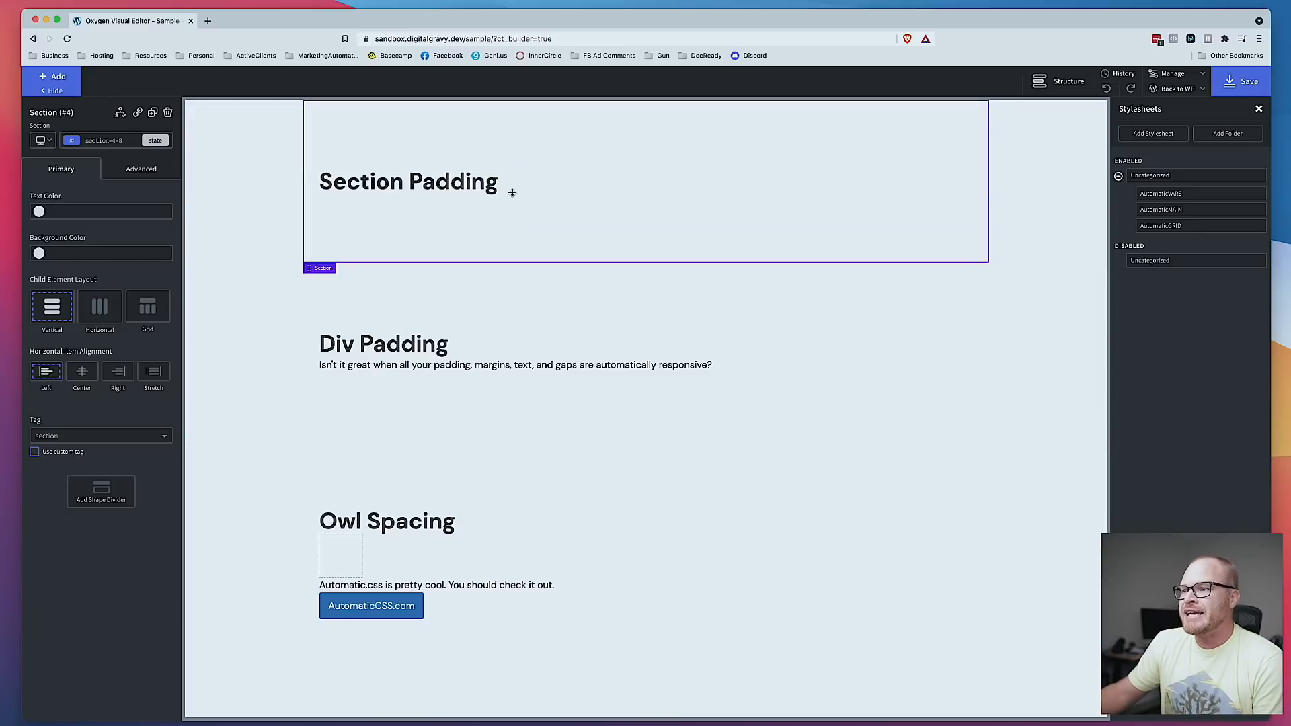
scroll(408, 351, down, 5)
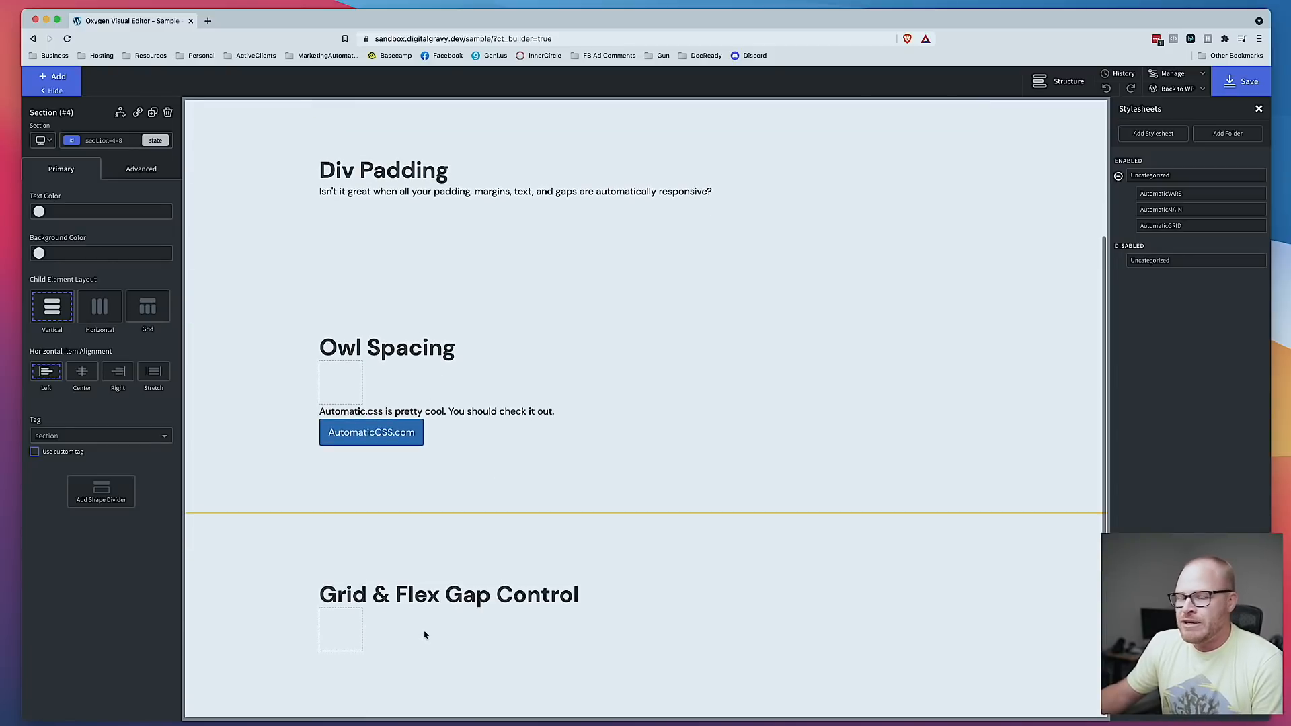
scroll(430, 625, up, 5)
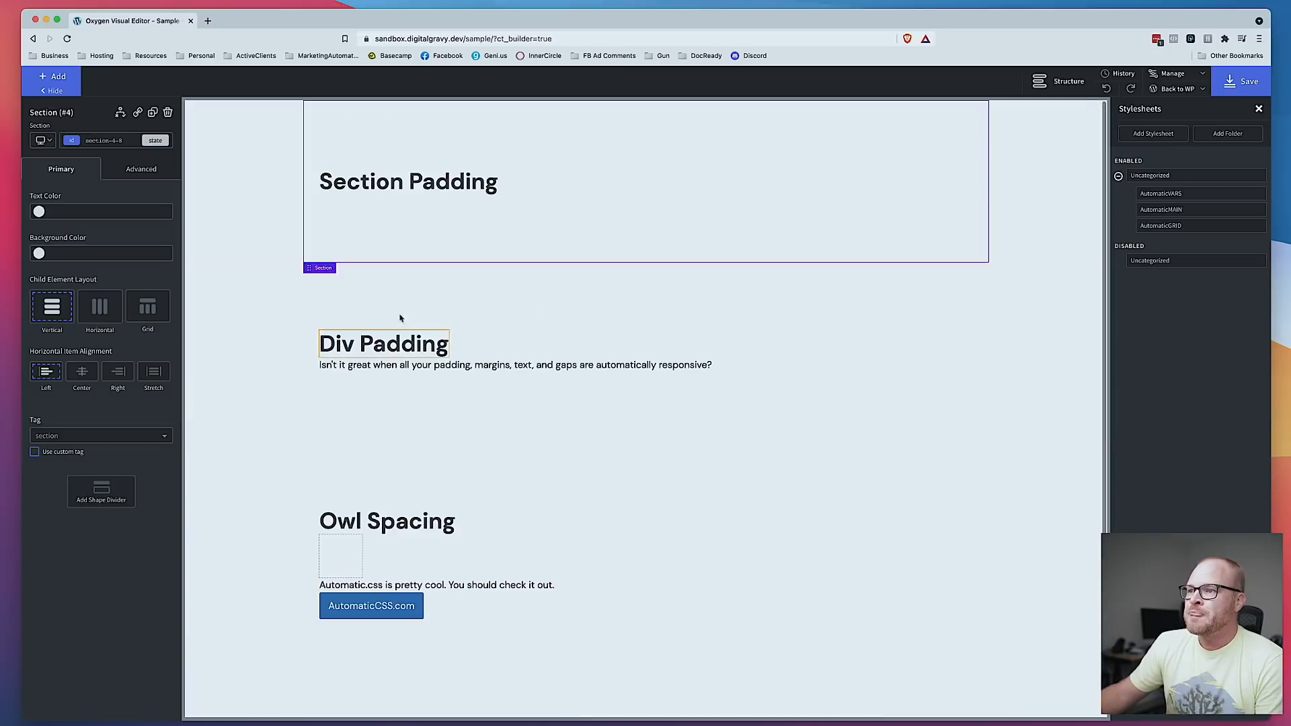
scroll(269, 185, down, 5)
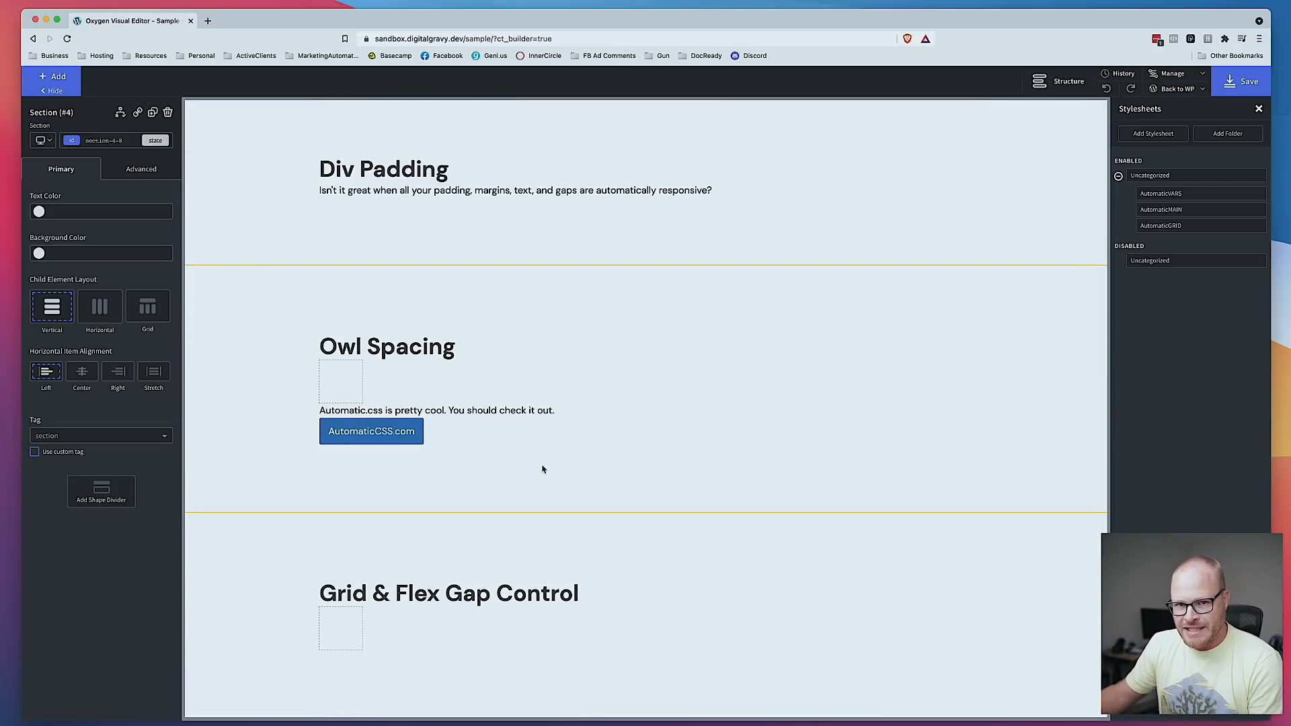
scroll(544, 468, up, 5)
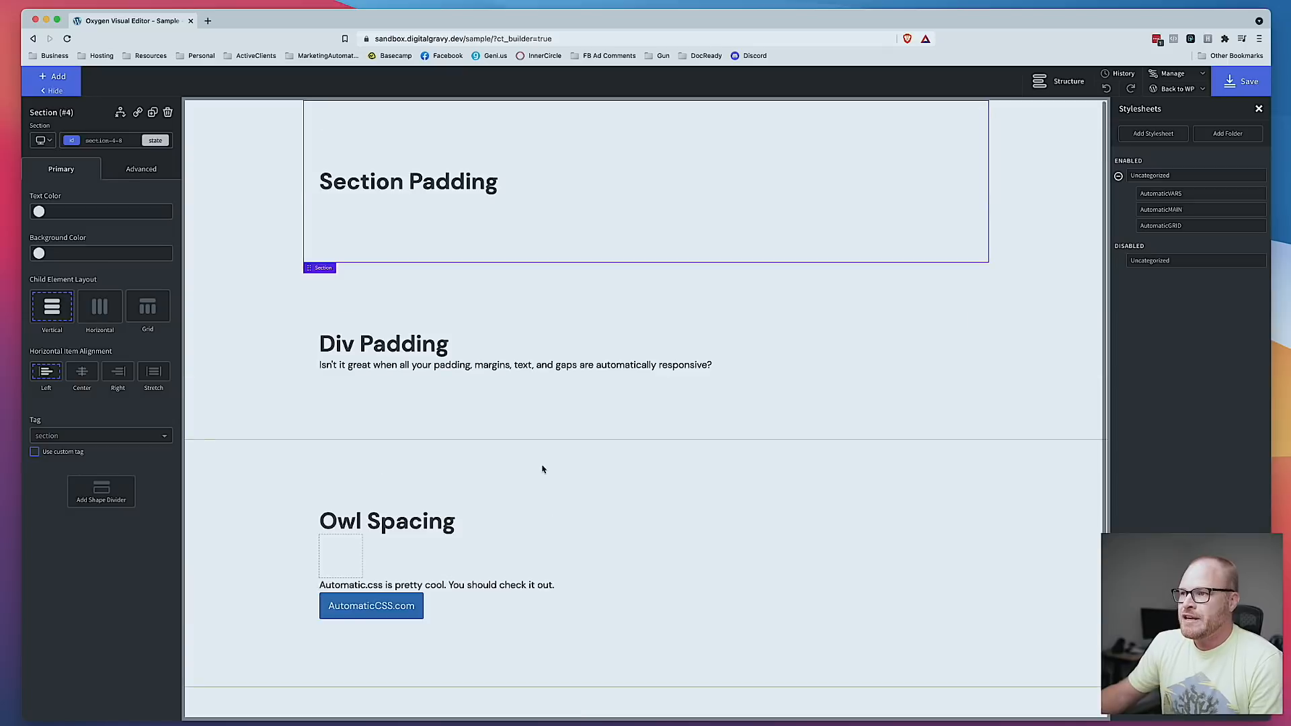
Step: Add the class bg--secondary-light to the section containing the Section Padding heading
click(125, 142)
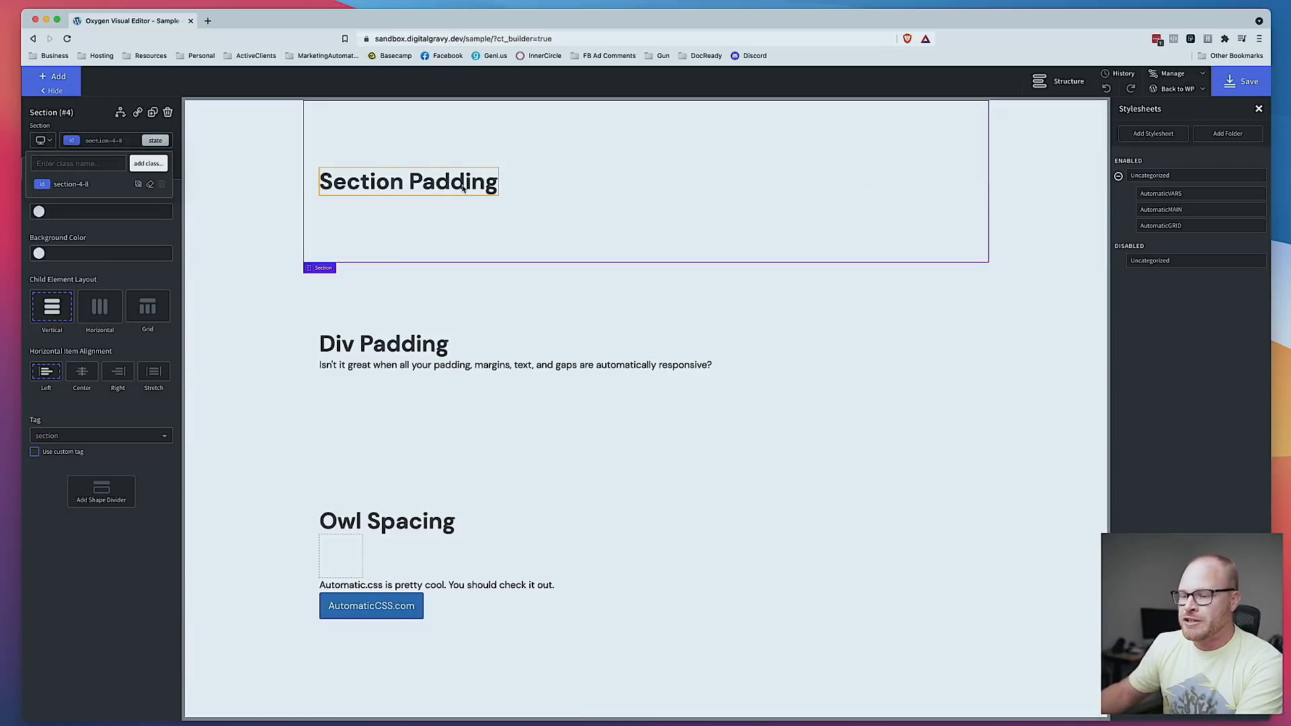
text(bg)
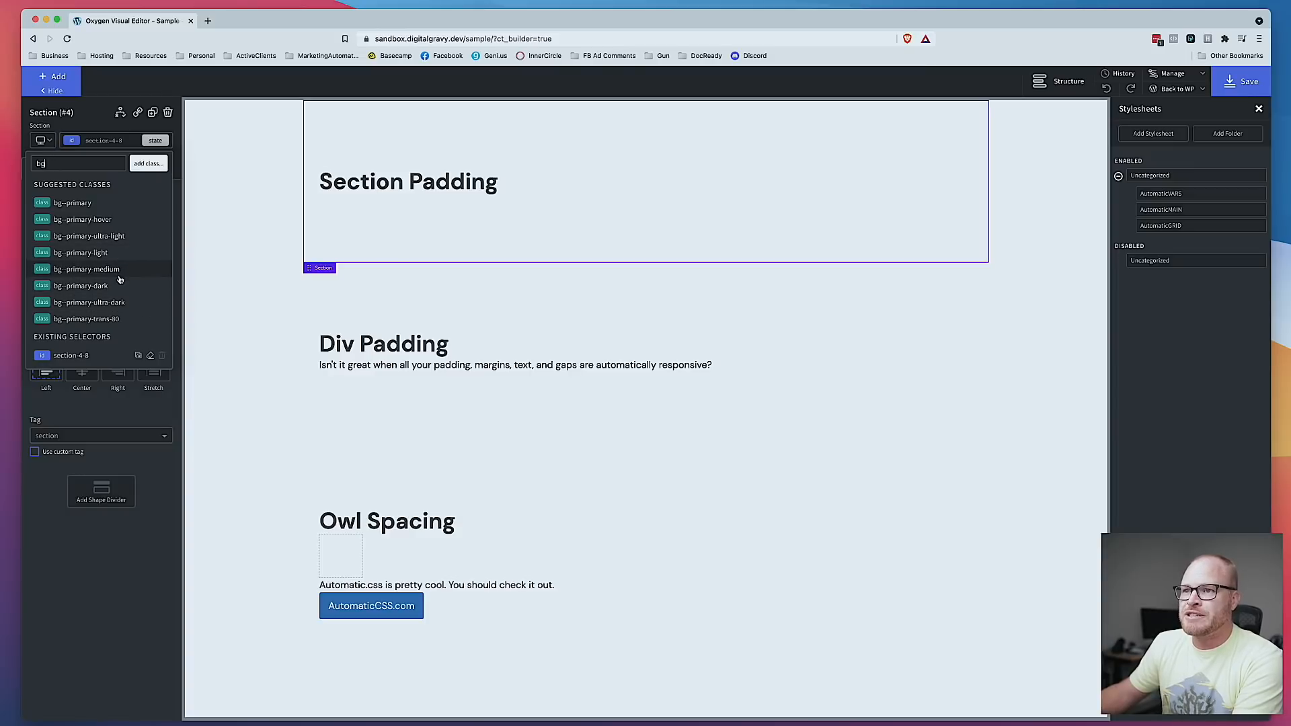
text(-)
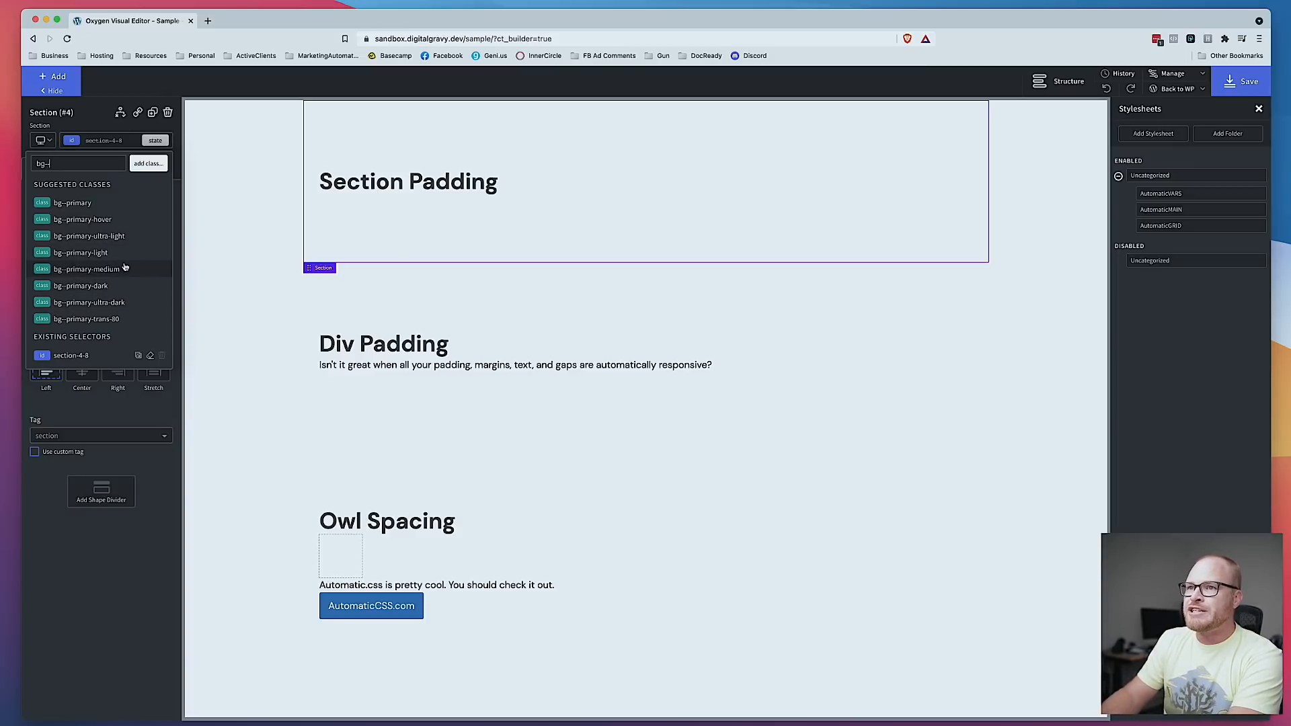
text(-secondary-light)
key(Return)
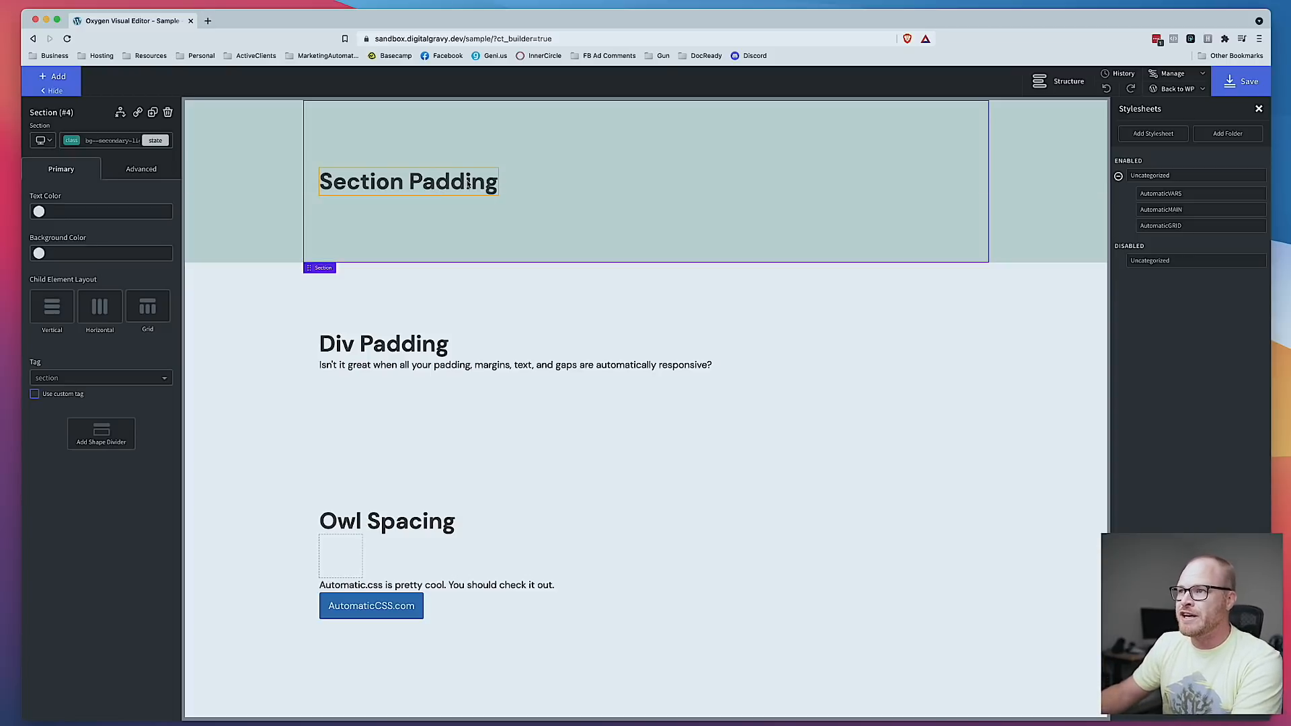
Step: Apply the extra-small padding class pad-section--xs to the section containing the Section Padding heading
click(438, 186)
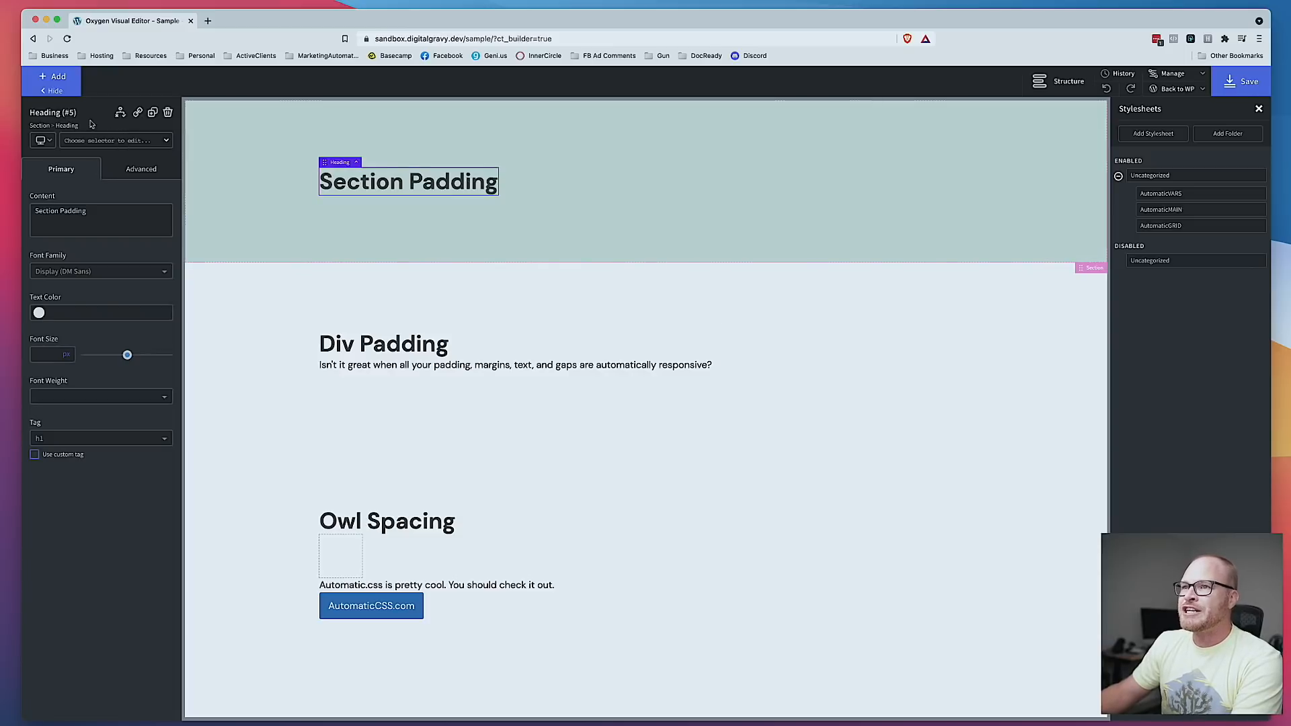
click(629, 185)
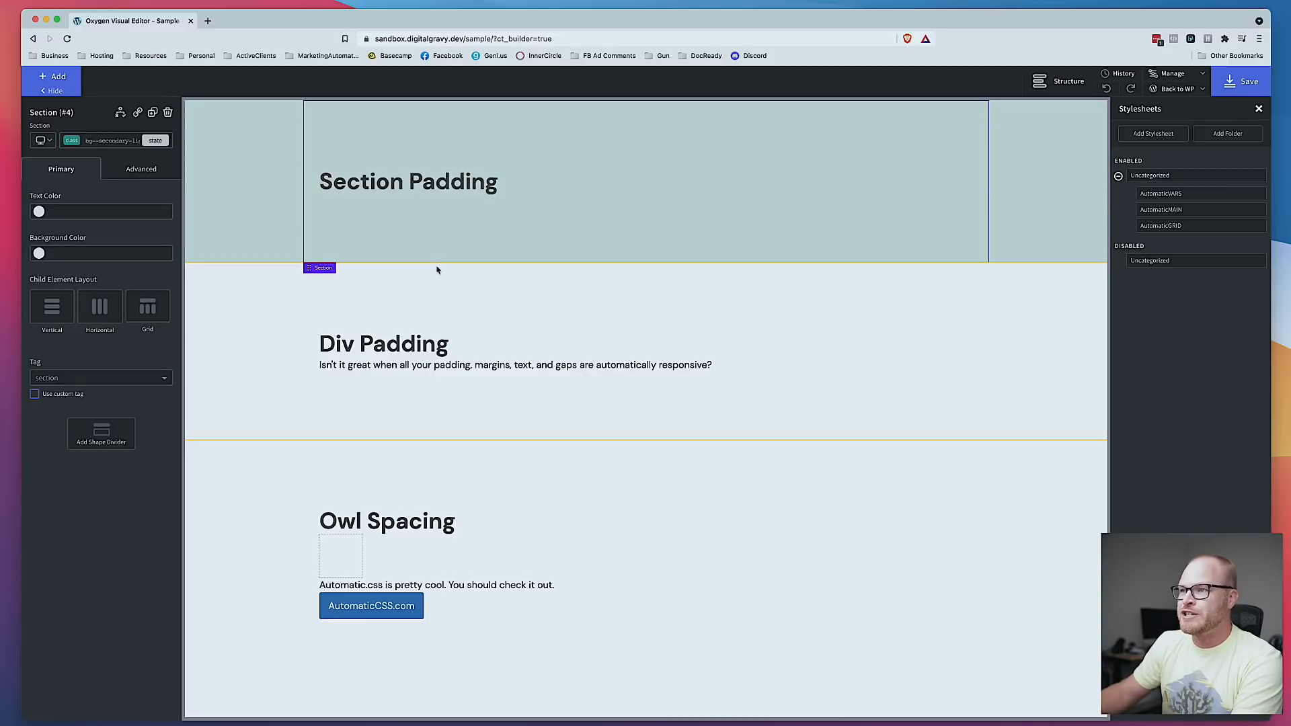
click(111, 140)
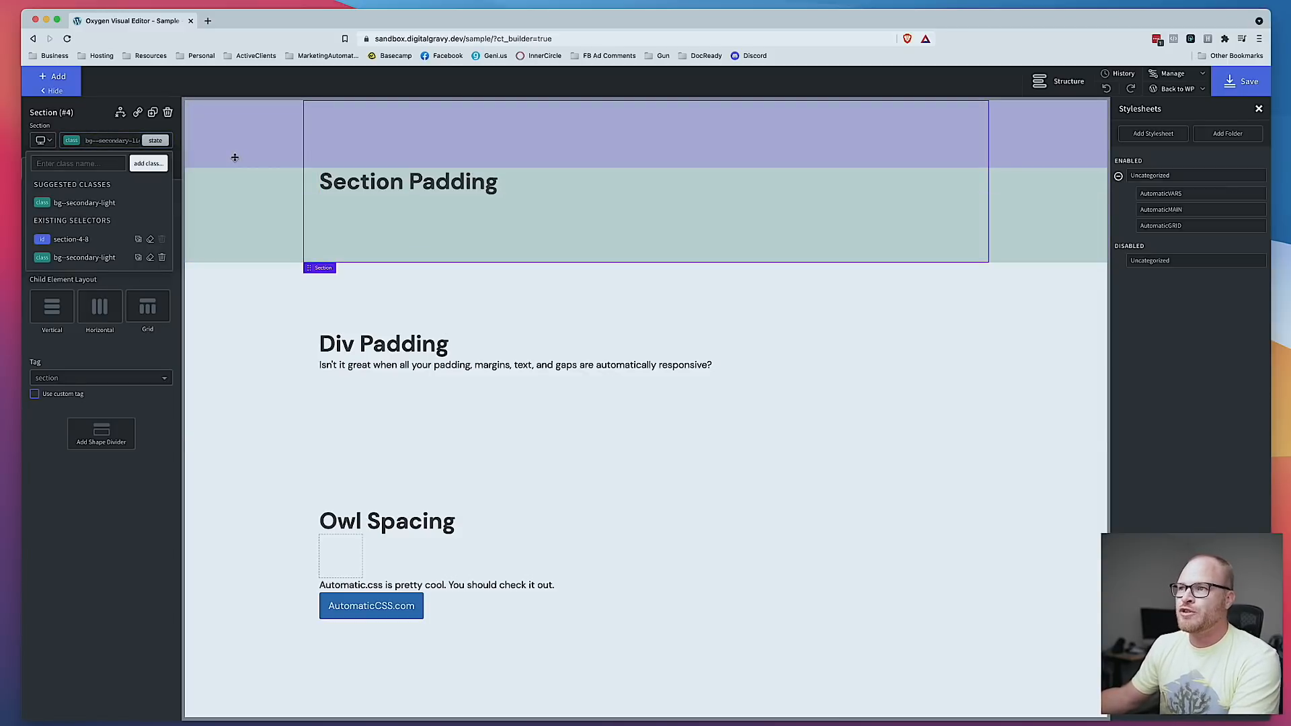
text(pad-sec)
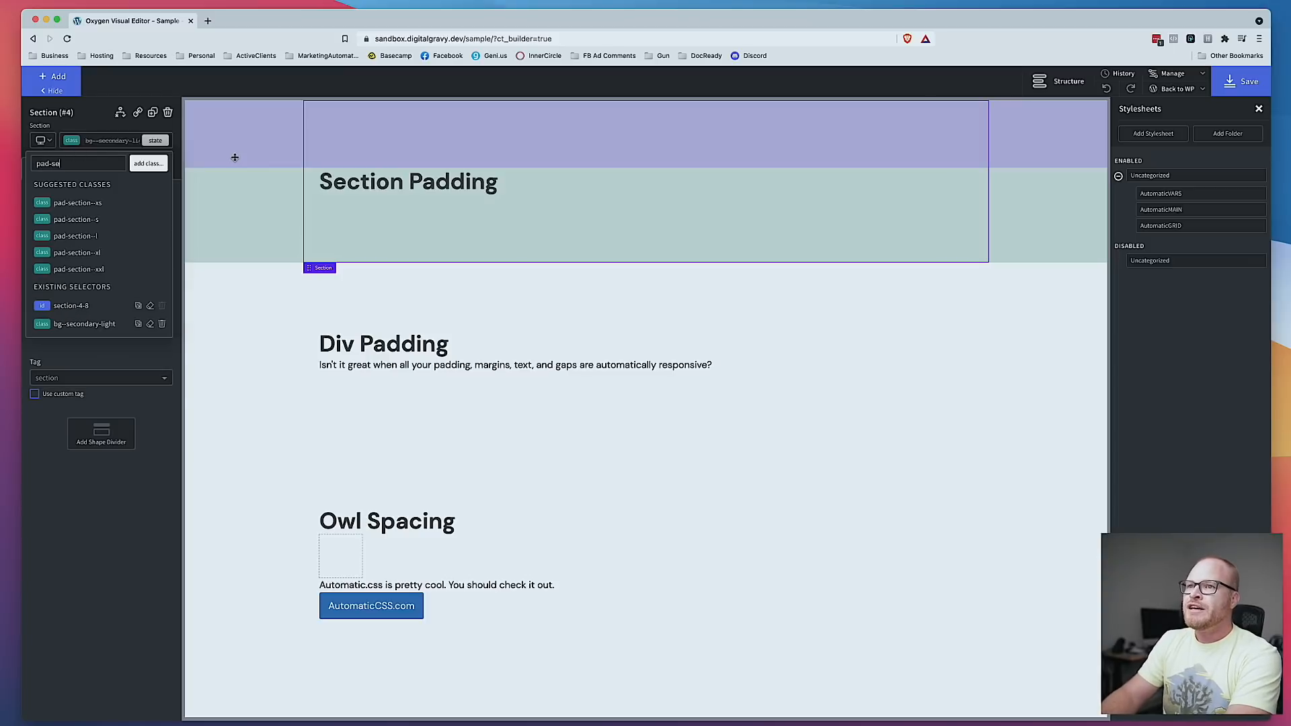
click(145, 204)
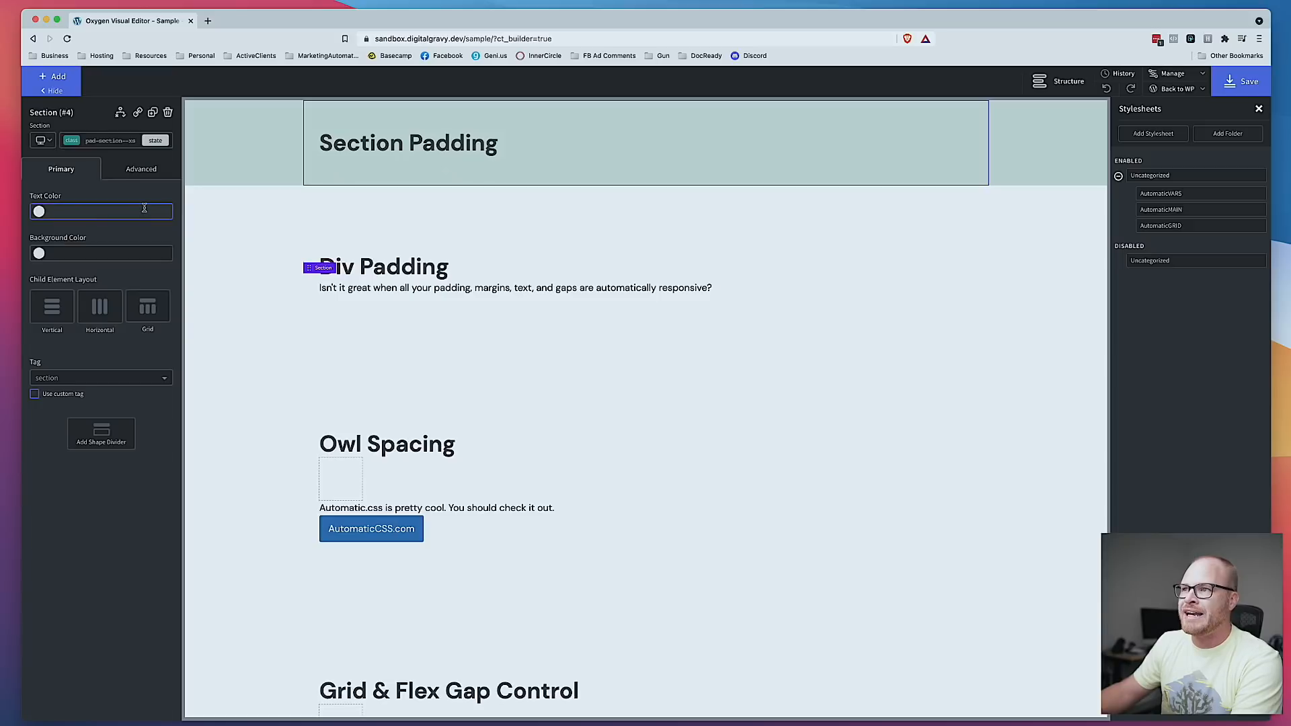
Step: Replace the pad-section--xs class on the Section Padding section with pad-section--s
click(135, 141)
click(162, 219)
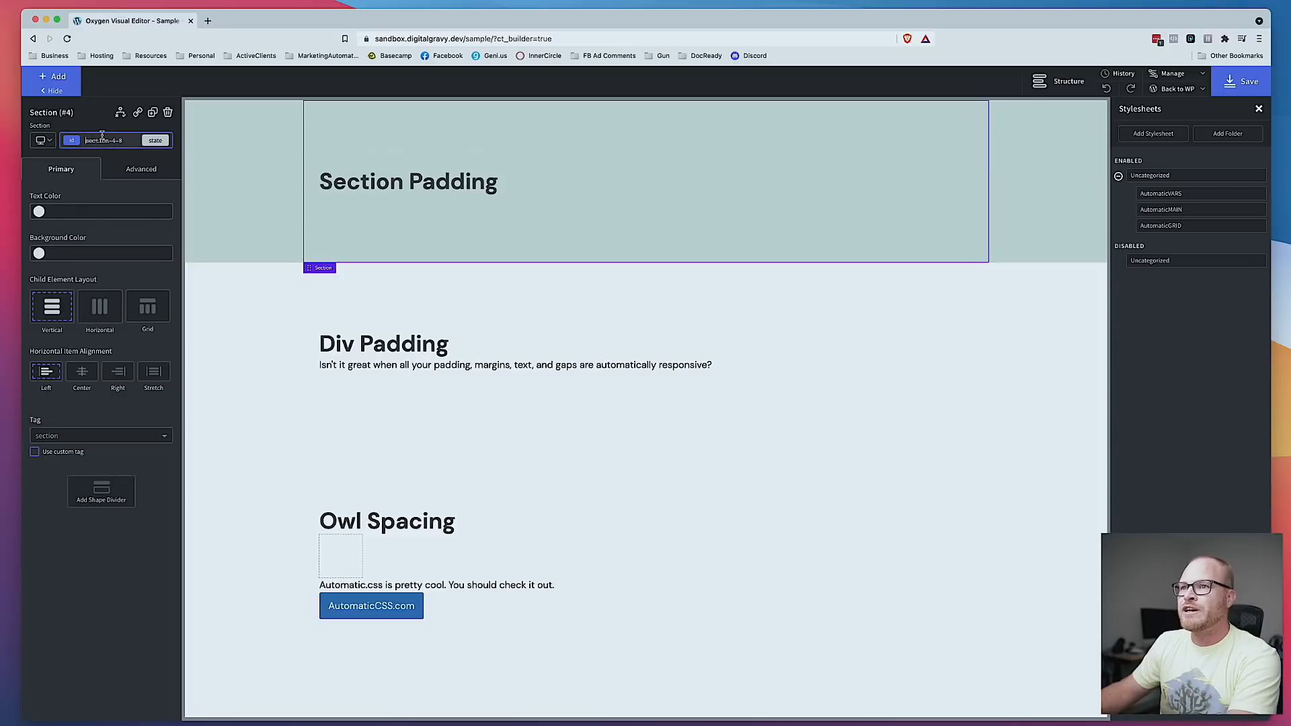
click(102, 138)
text(pad-se)
click(116, 223)
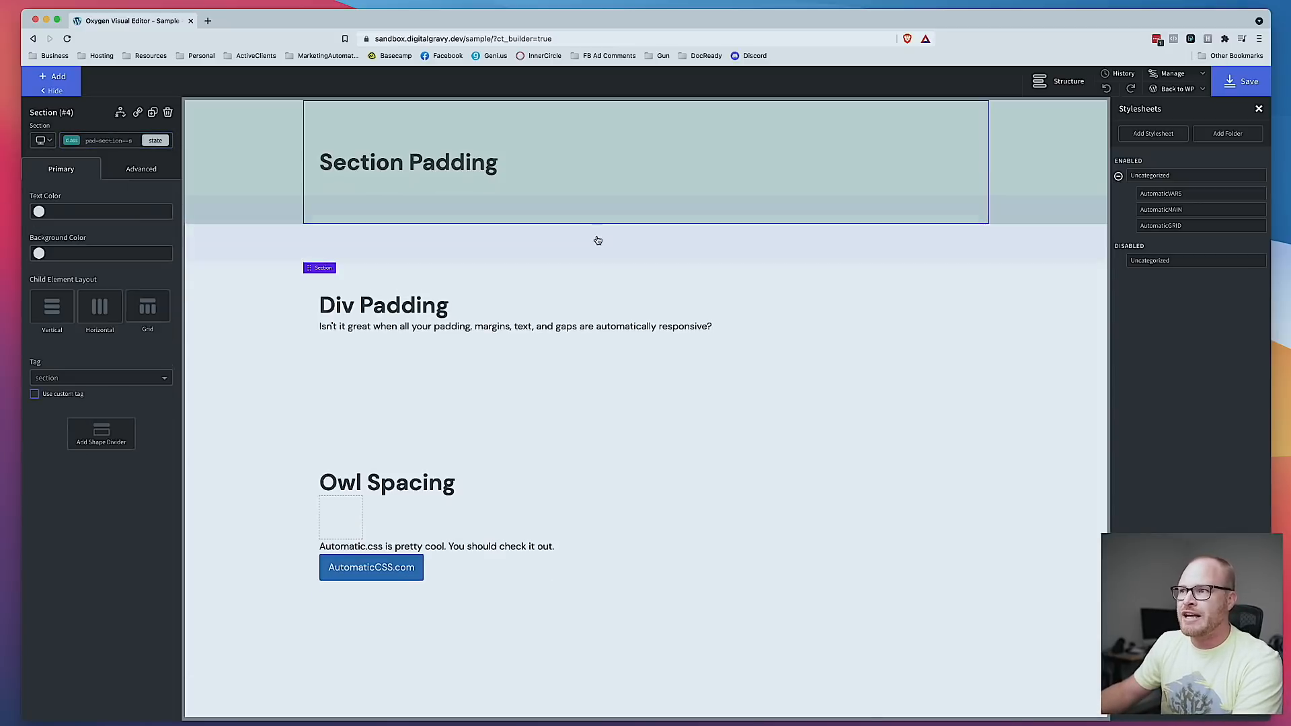
Step: Replace the pad-section--s class on the Section Padding section with pad-section--l
click(103, 141)
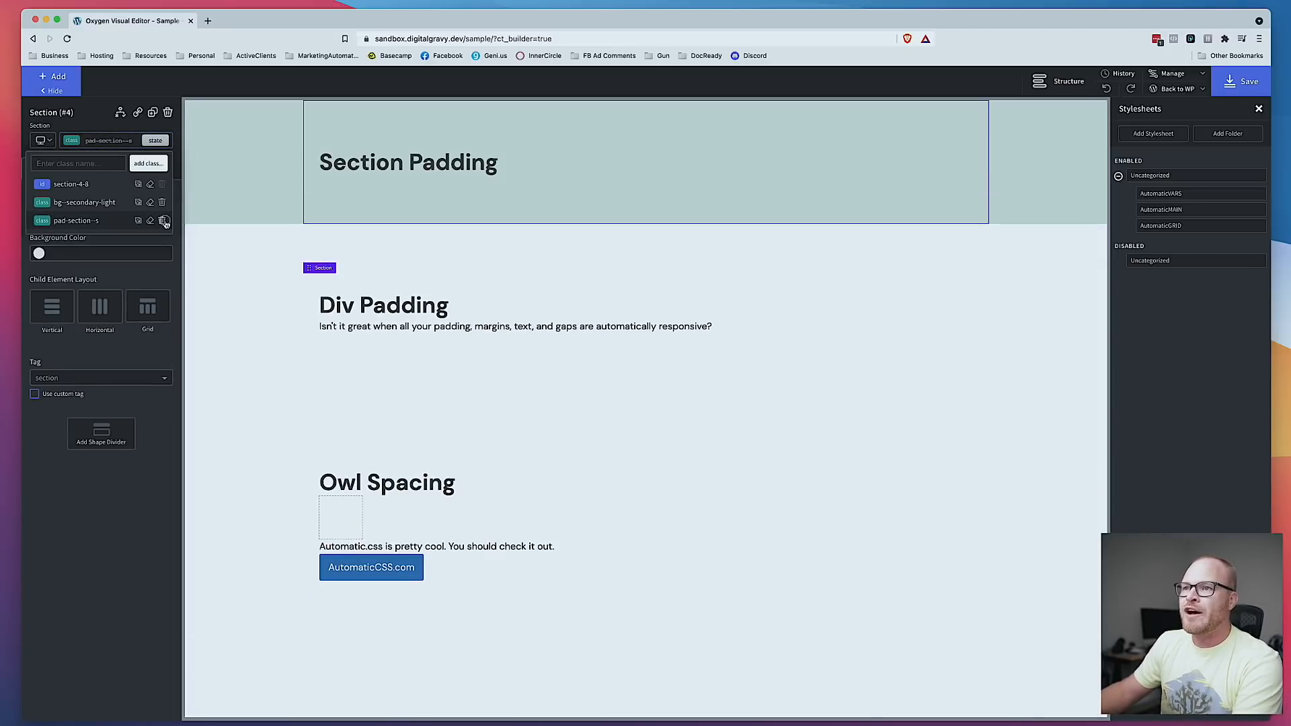
click(162, 220)
click(118, 143)
text(pad)
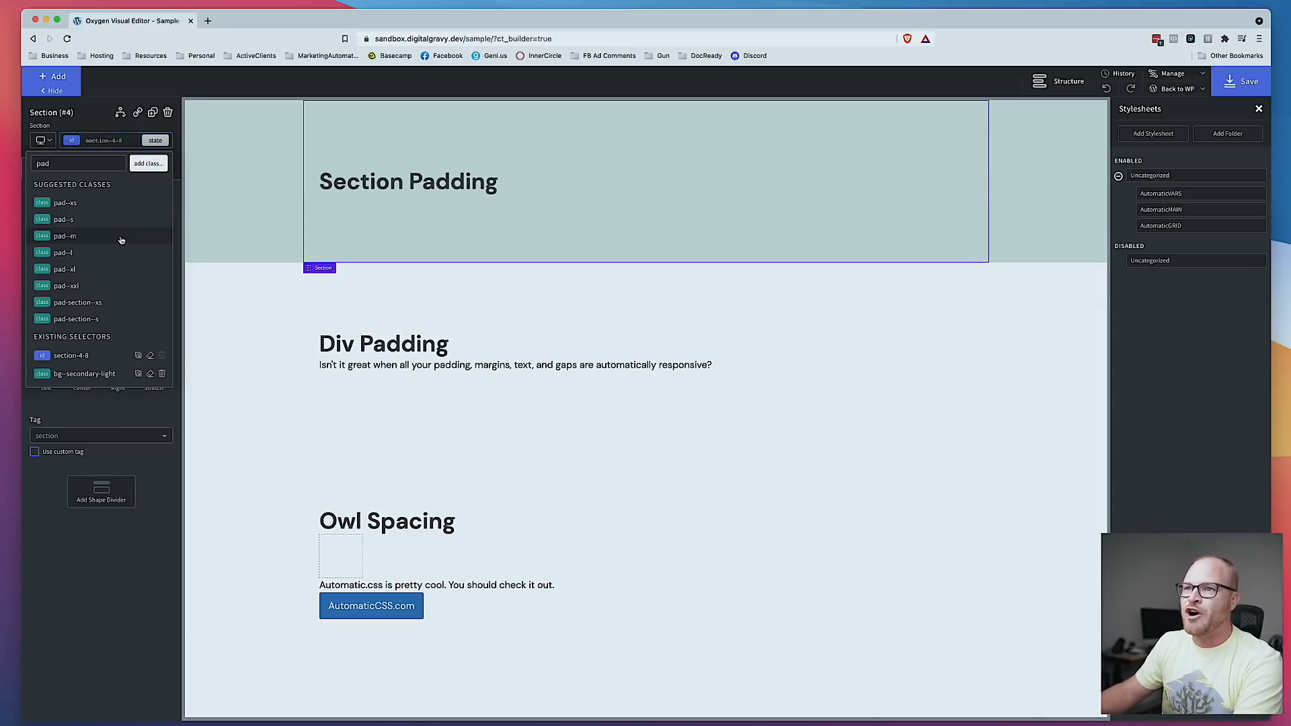
text(-sec)
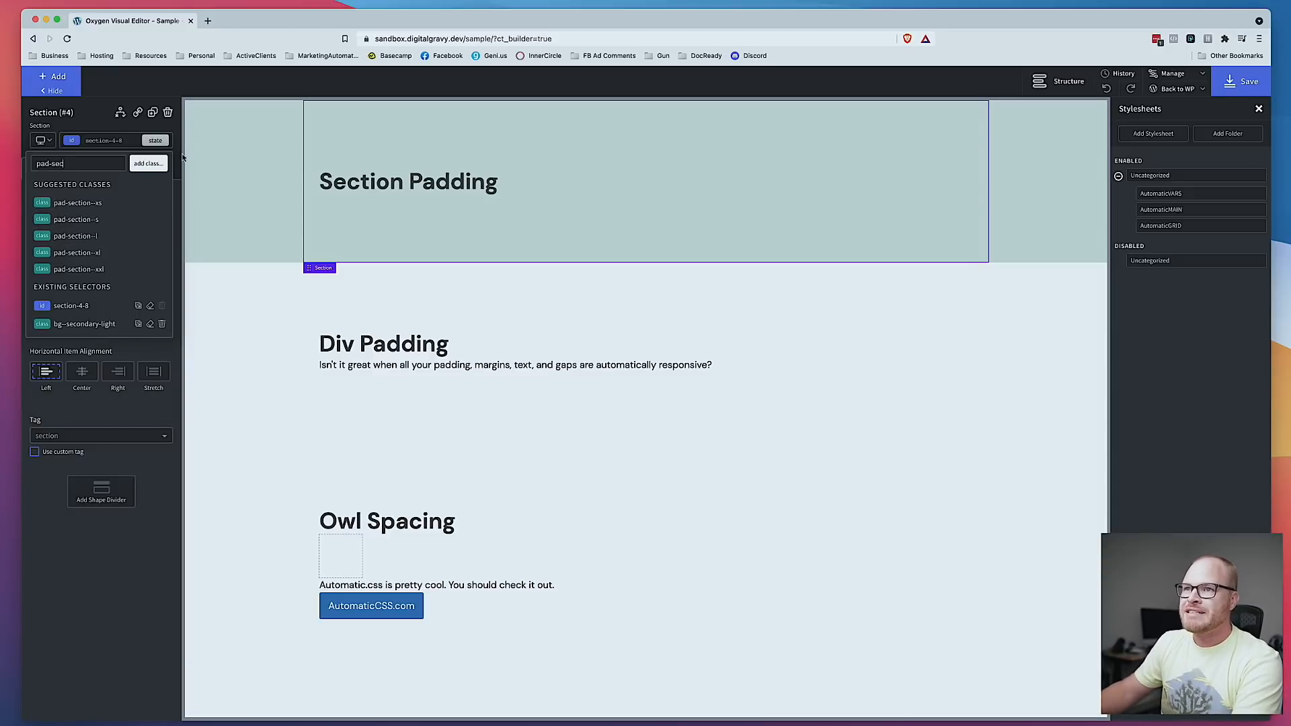
click(161, 237)
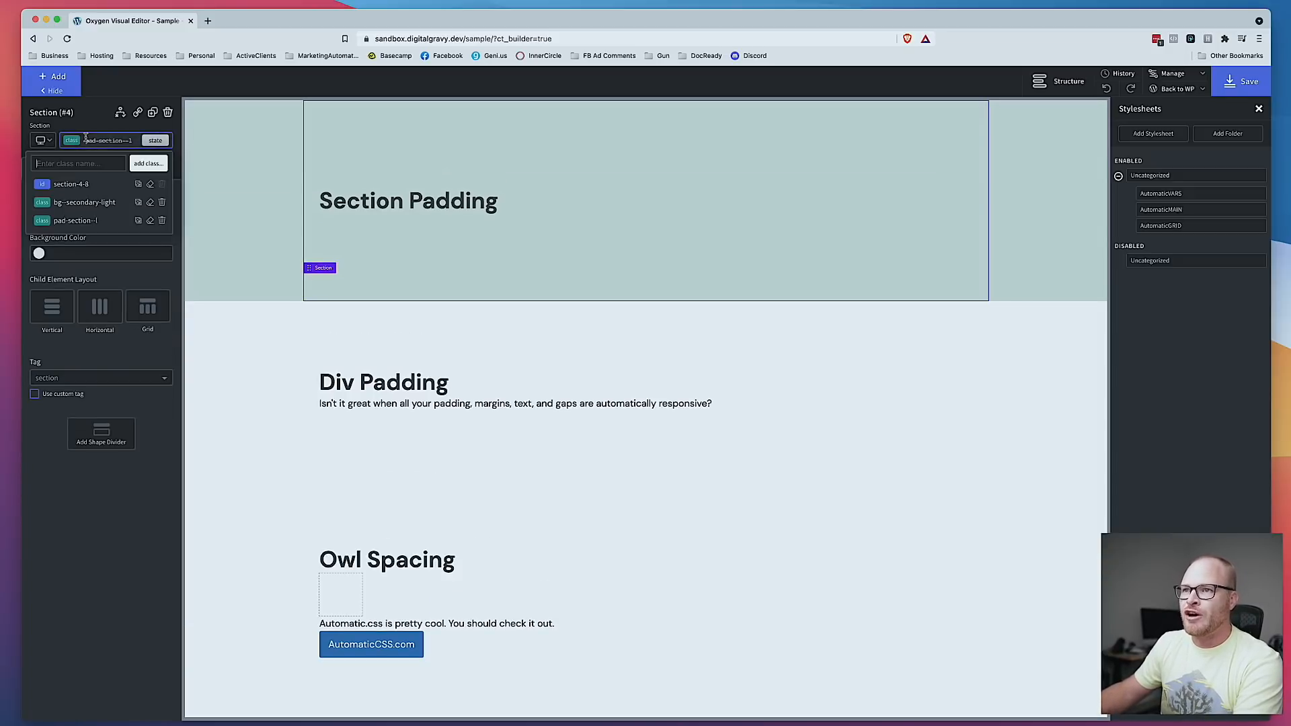
Step: Replace the pad-section--l class on the Section Padding section with pad-section--xl
click(162, 222)
click(114, 141)
text(pad-)
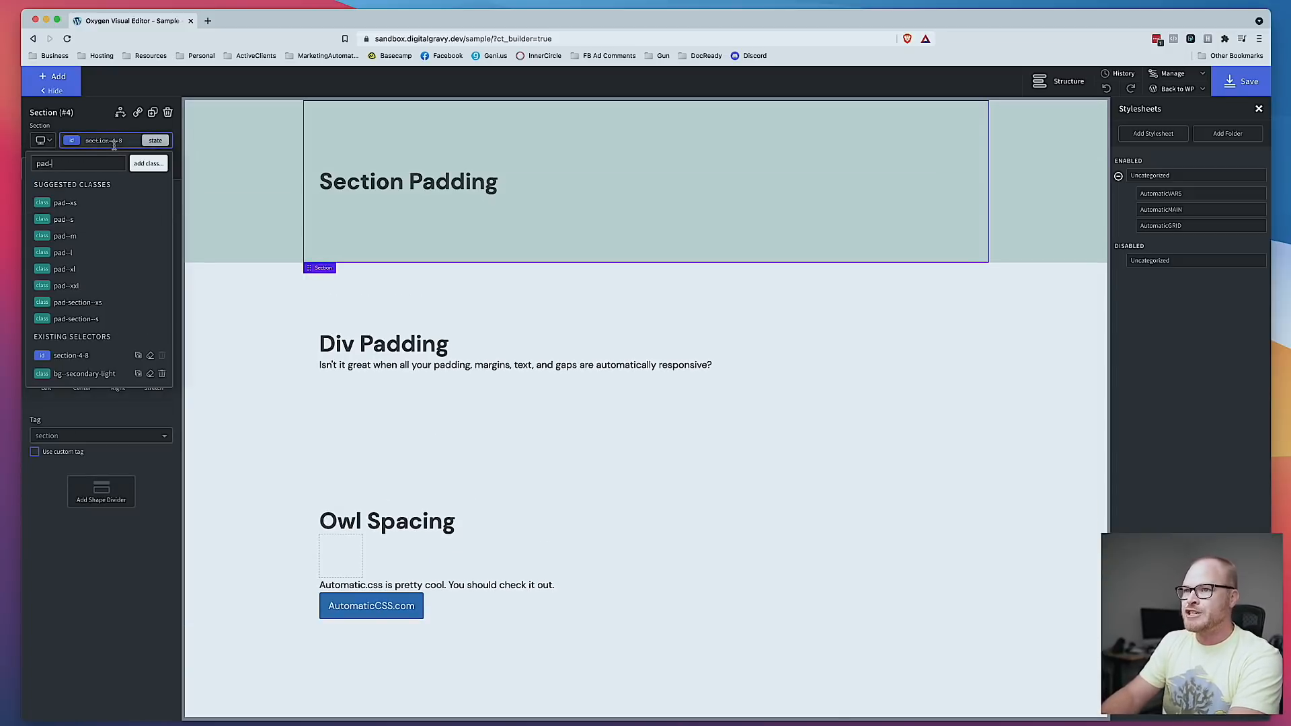
text(section)
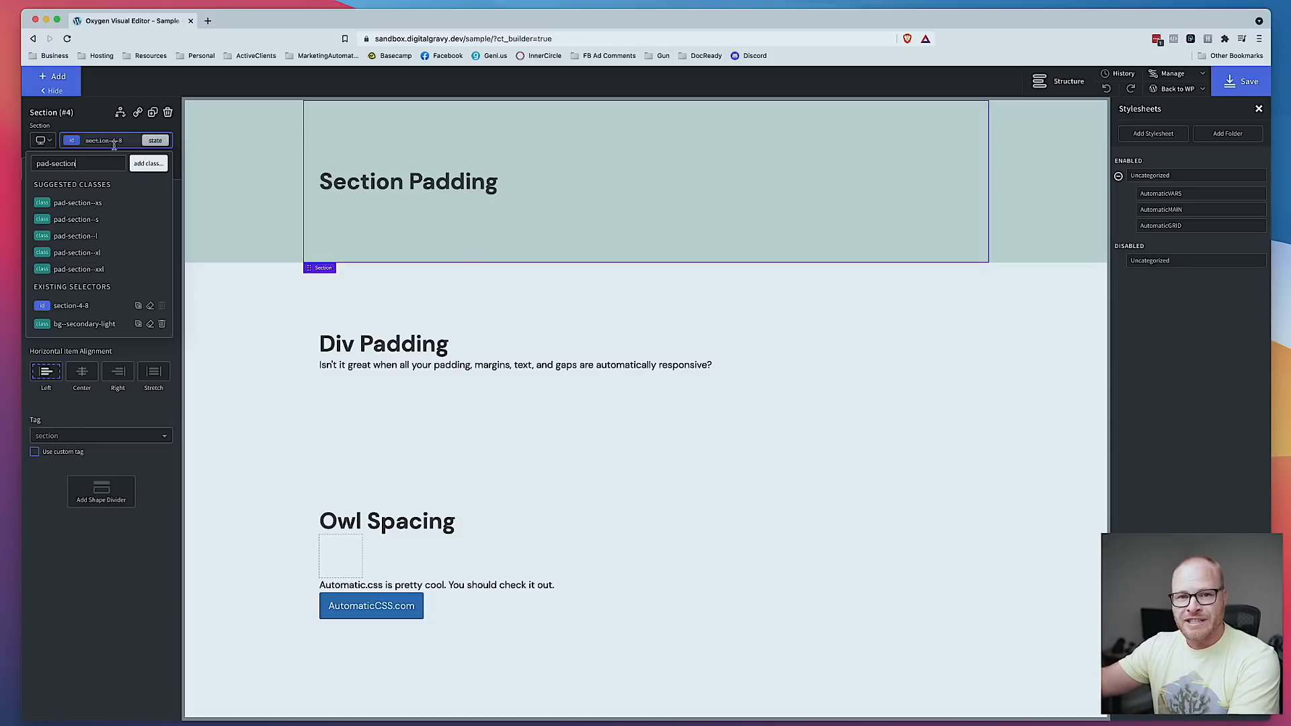
text(-)
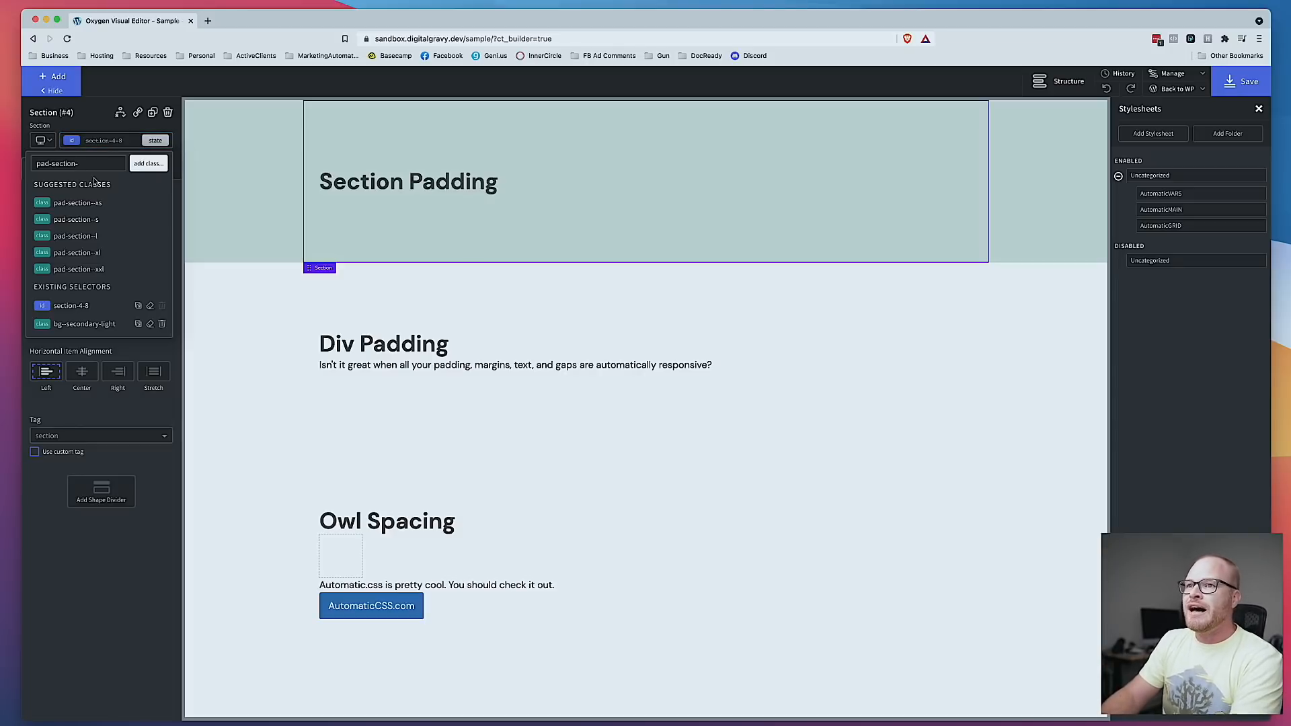
key(BackSpace)
key(BackSpace)
key(BackSpace)
key(BackSpace)
key(BackSpace)
key(BackSpace)
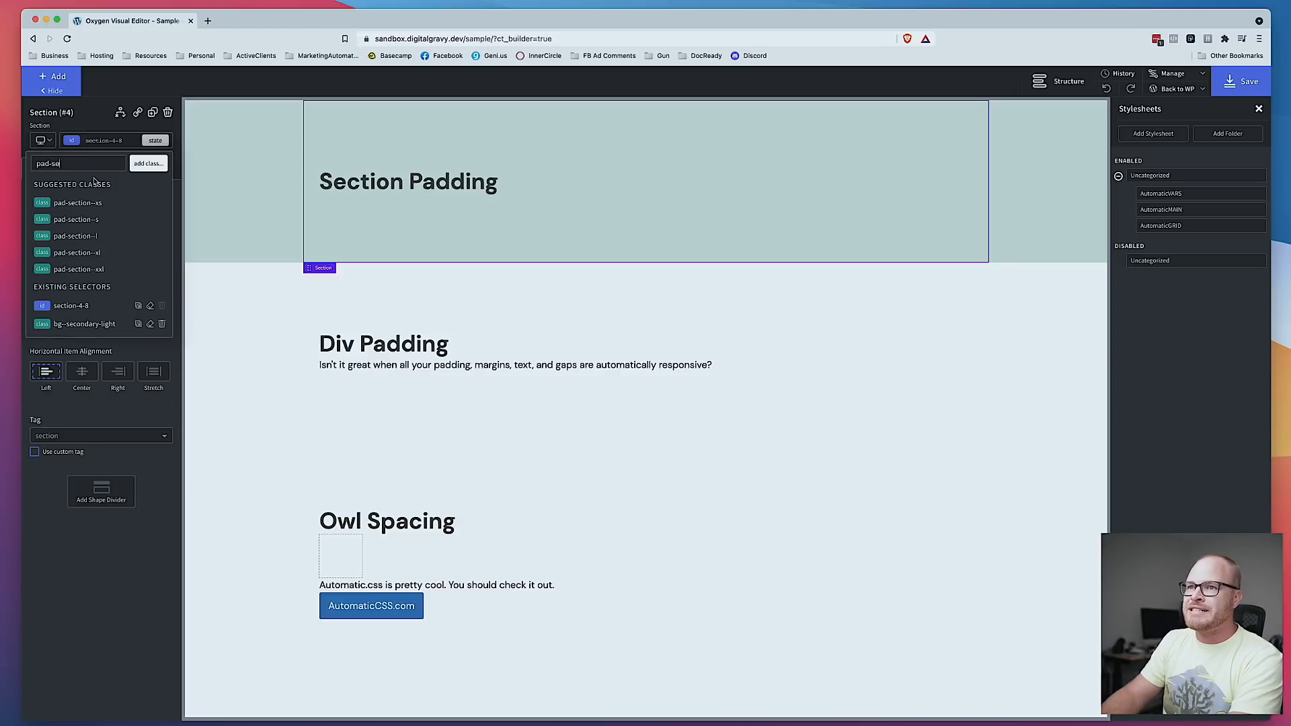
text(ction--)
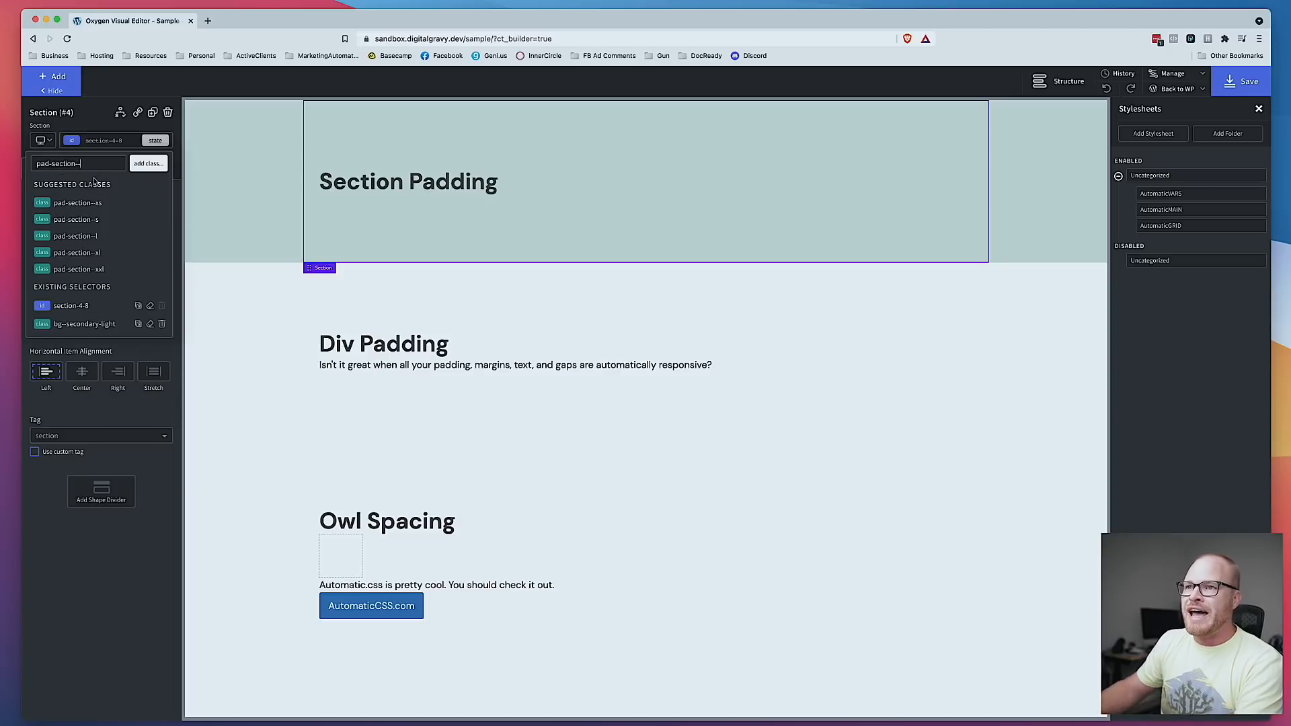
click(76, 252)
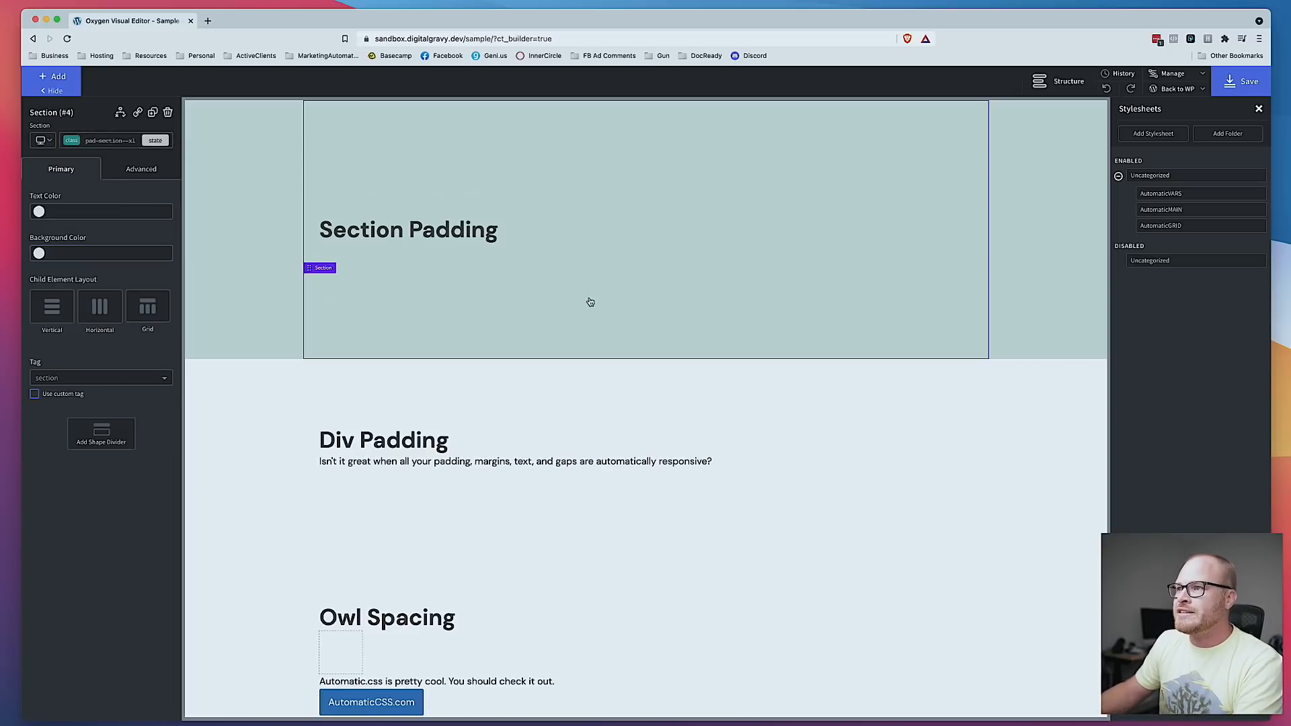
Step: Replace the pad-section--xl class on the Section Padding section with pad-section--xxl
click(90, 146)
click(162, 220)
click(117, 140)
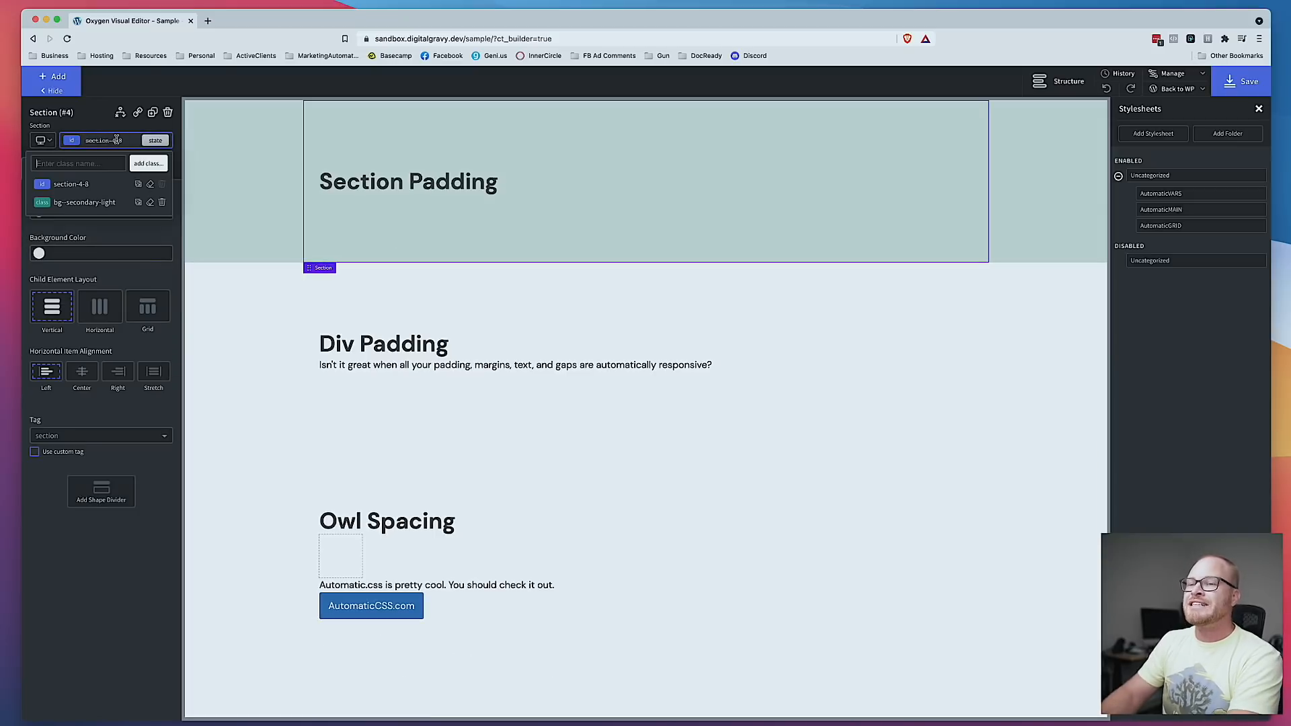
text(pad-section)
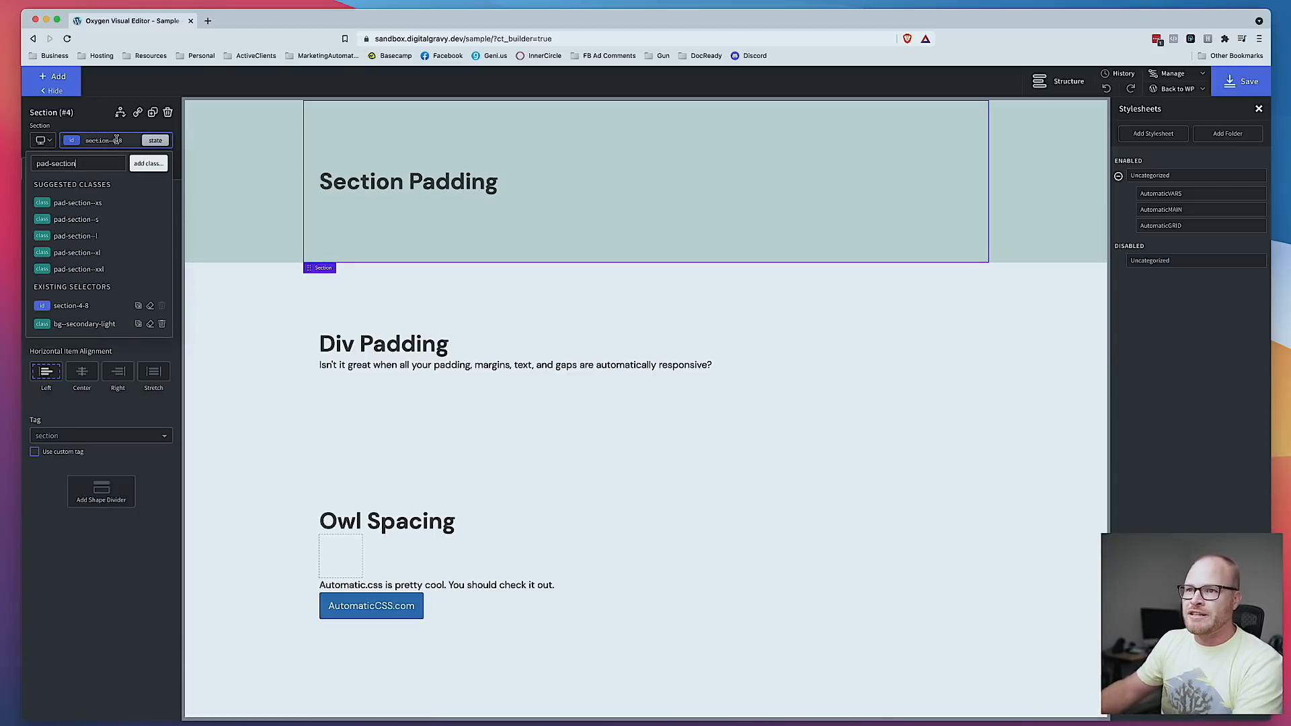
click(107, 269)
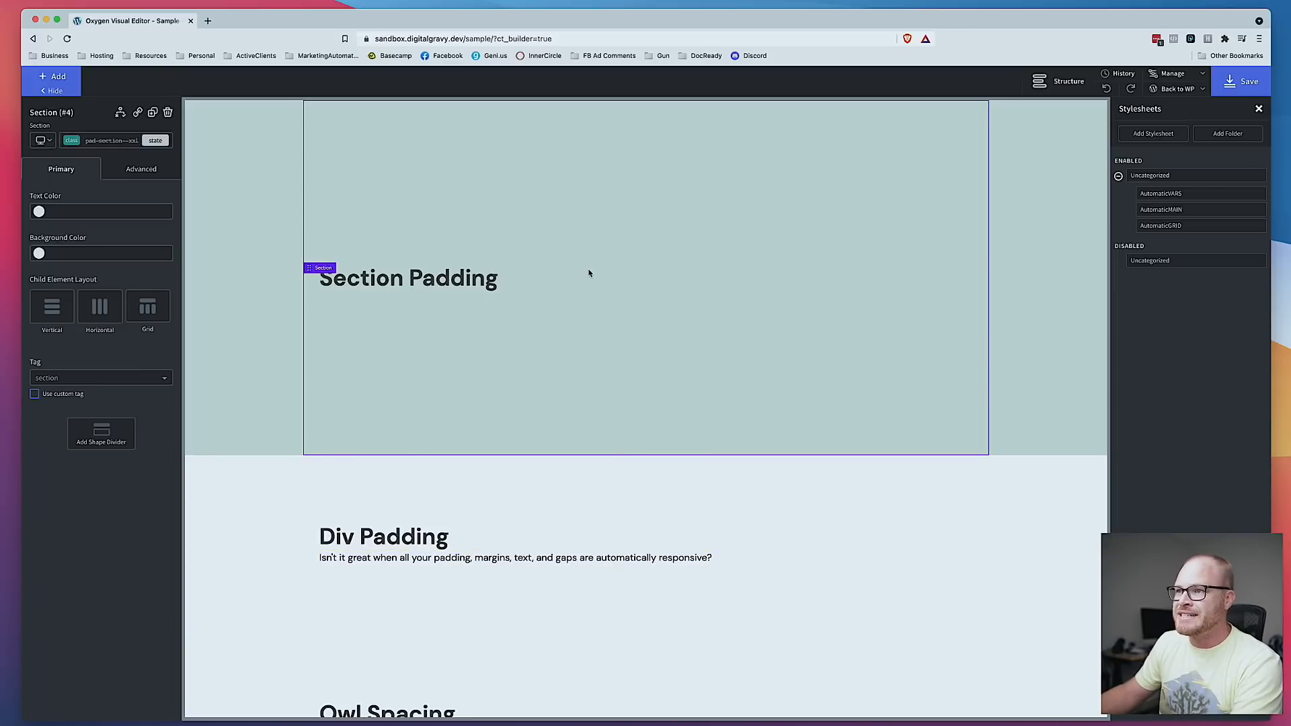
Step: Preview the section's padding at the Less than 480px breakpoint and return to the All devices view
click(41, 140)
click(60, 223)
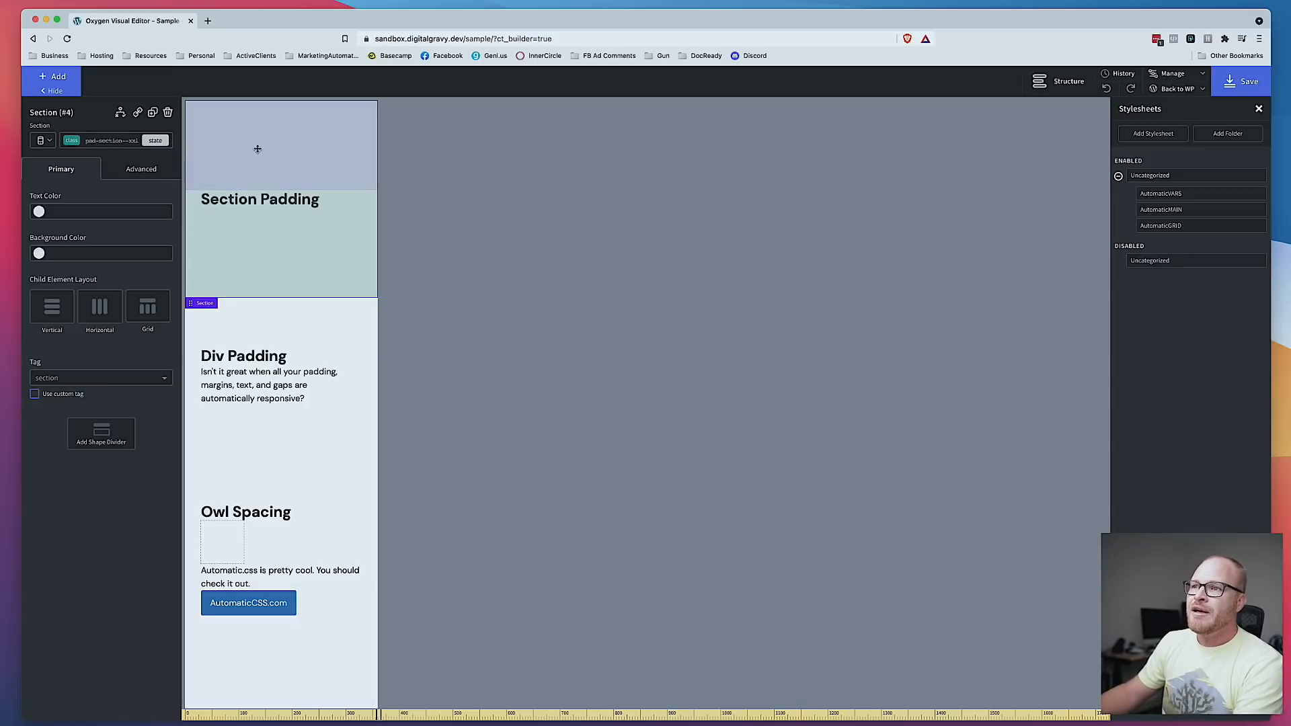
click(52, 142)
click(61, 163)
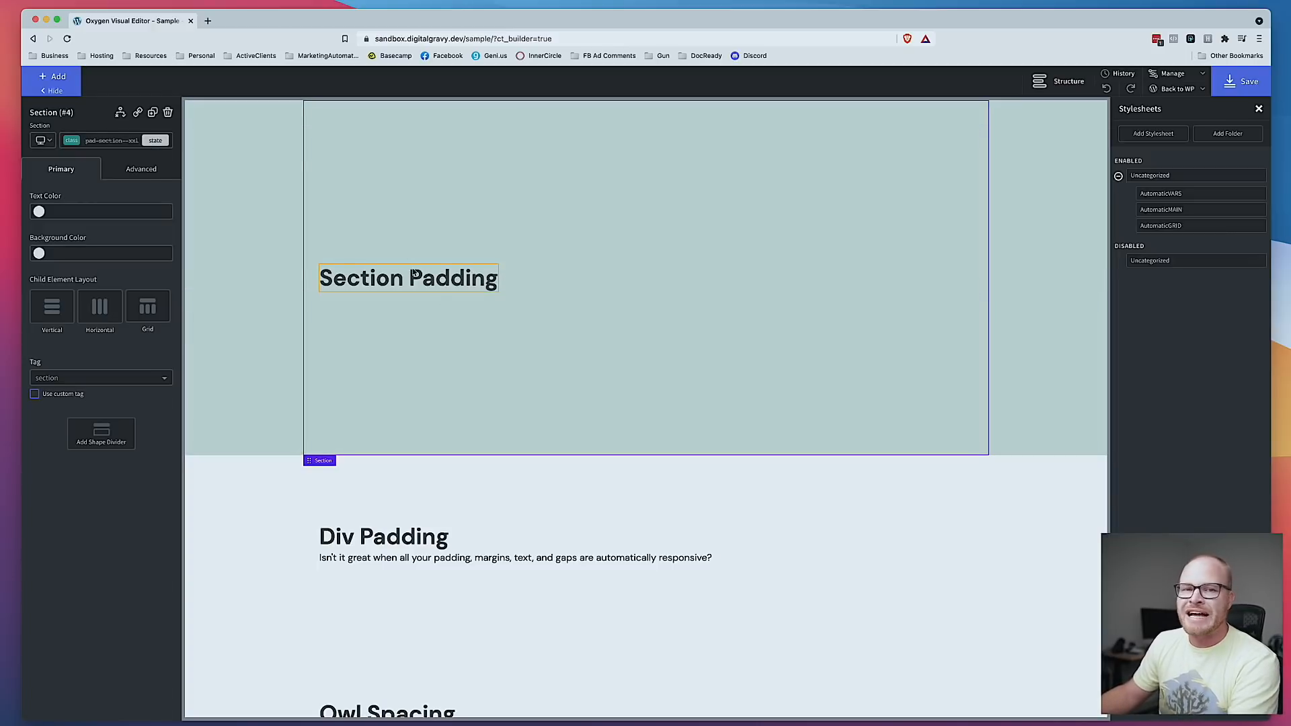
Step: Select the Section Padding heading, check it at the Less than 480px breakpoint, and restore the All devices view
click(449, 283)
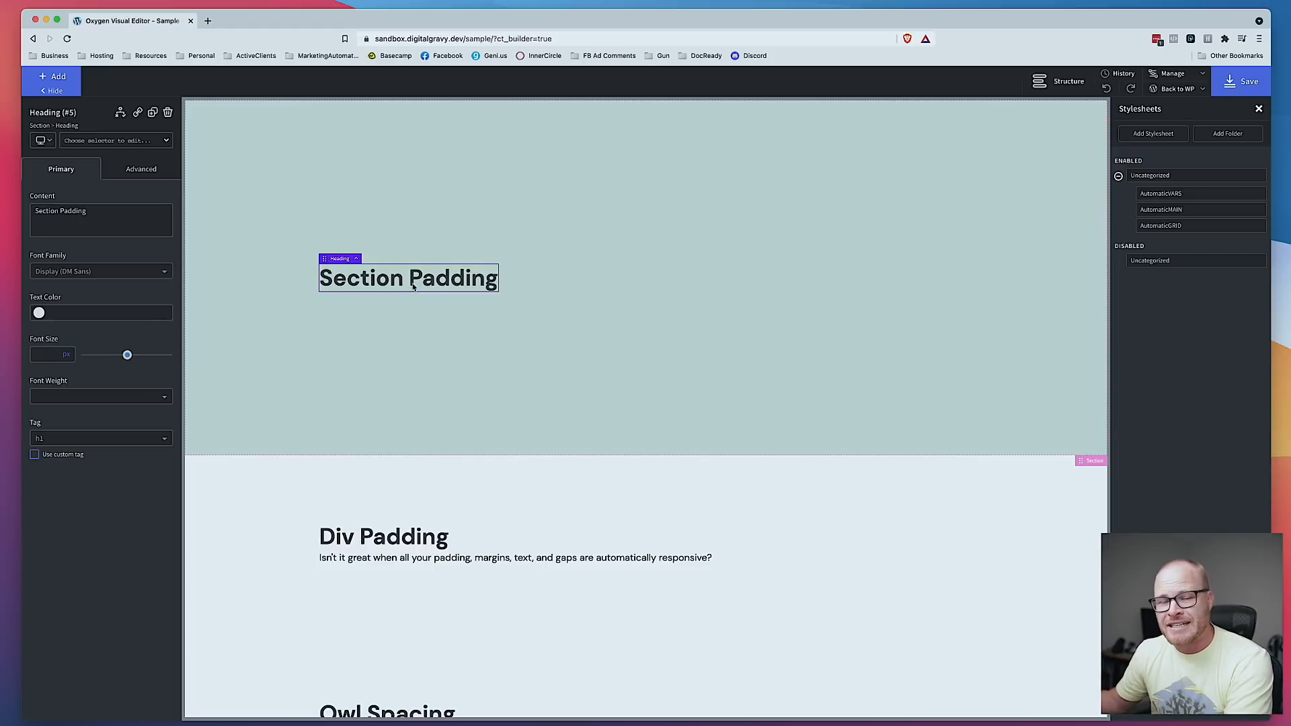
click(41, 140)
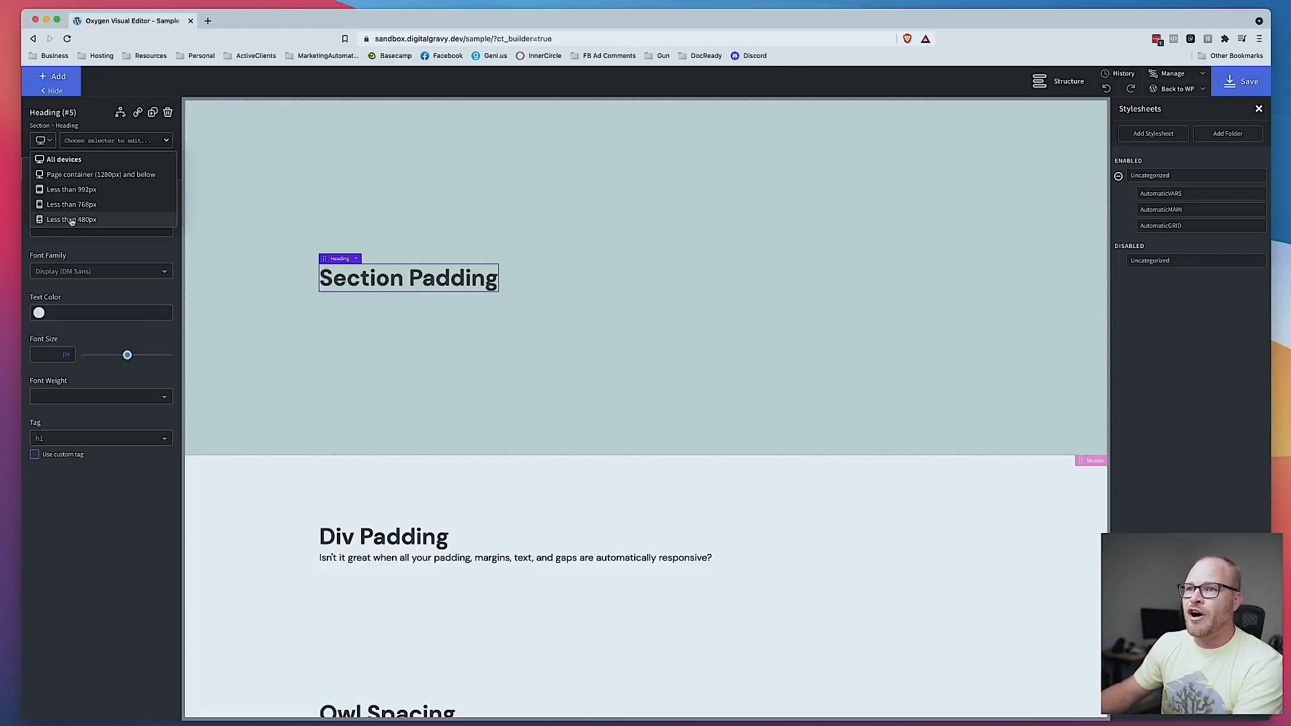
click(70, 219)
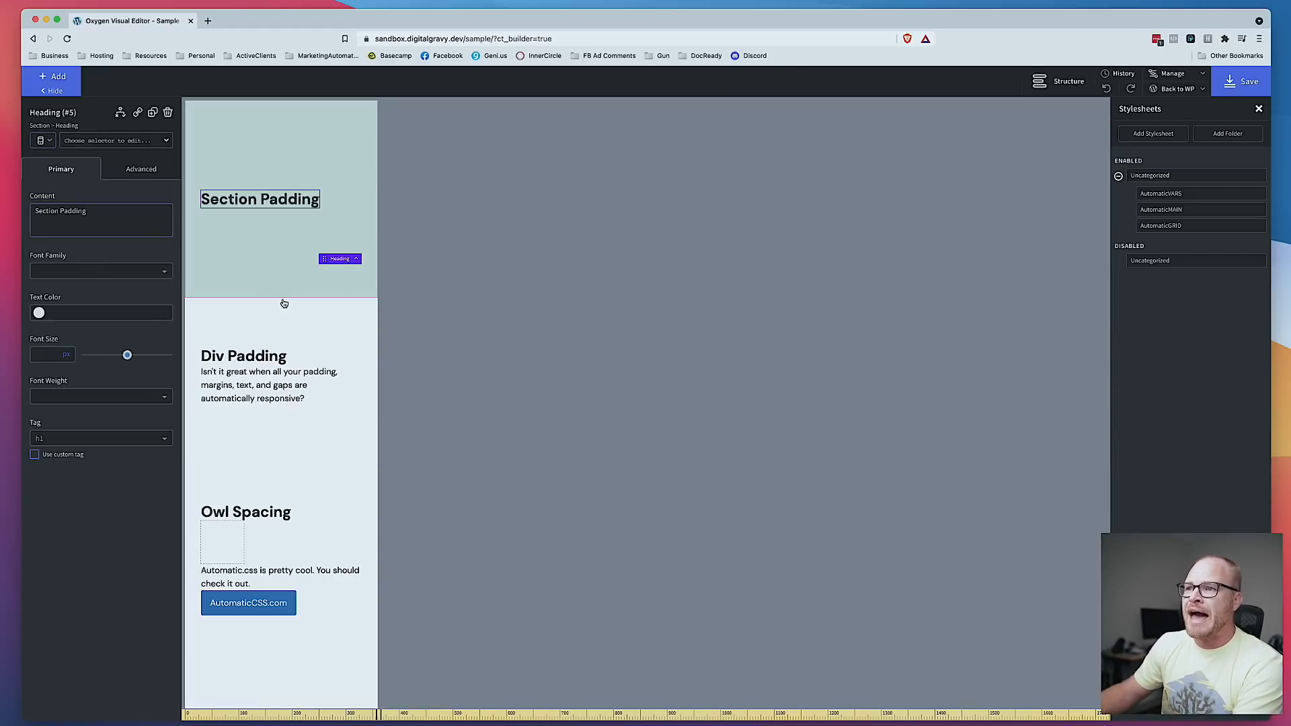
click(41, 140)
click(51, 158)
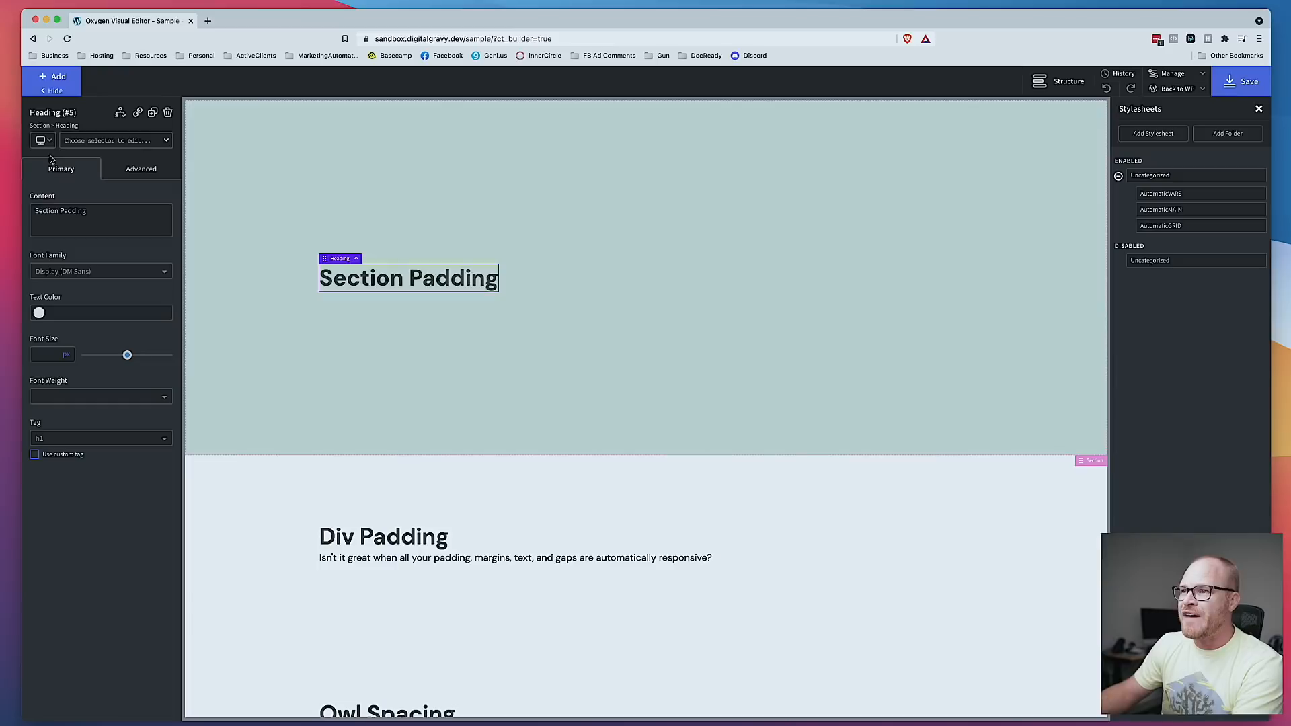
Step: Add a heading element below the Section Padding heading and set its tag to h2
click(68, 80)
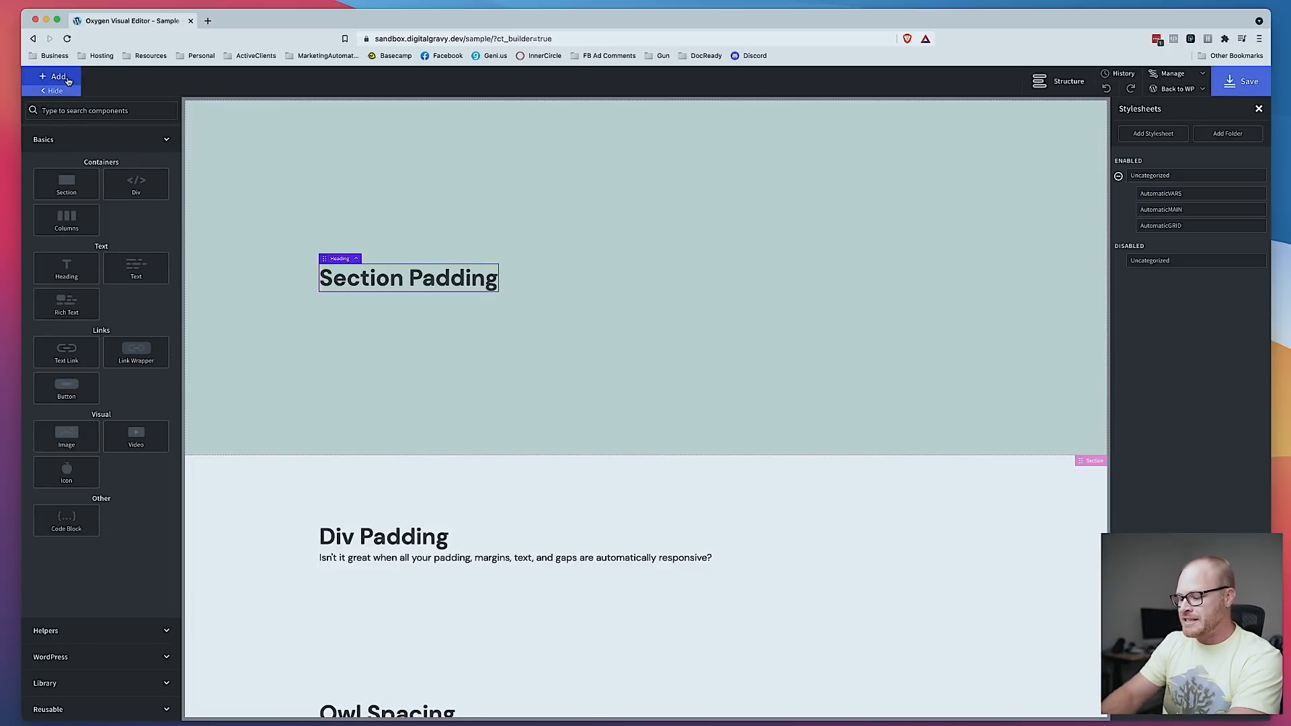
text(head)
click(77, 143)
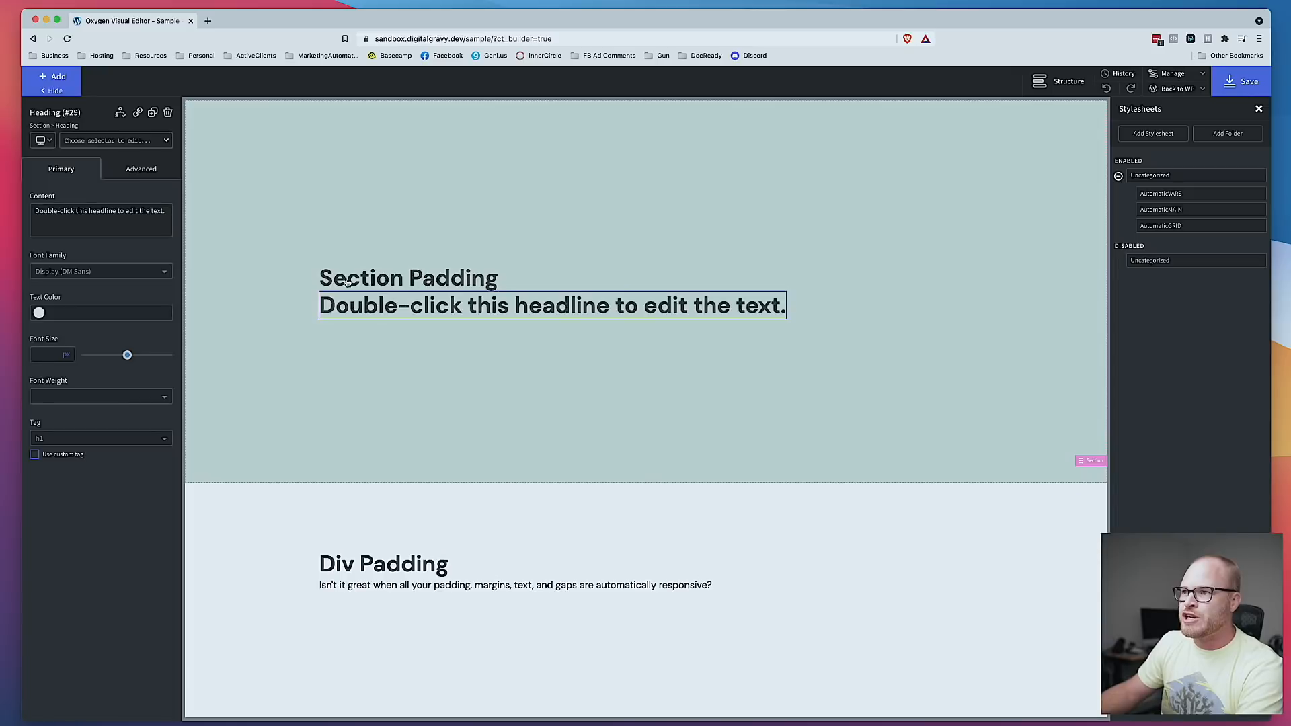
click(98, 438)
click(87, 471)
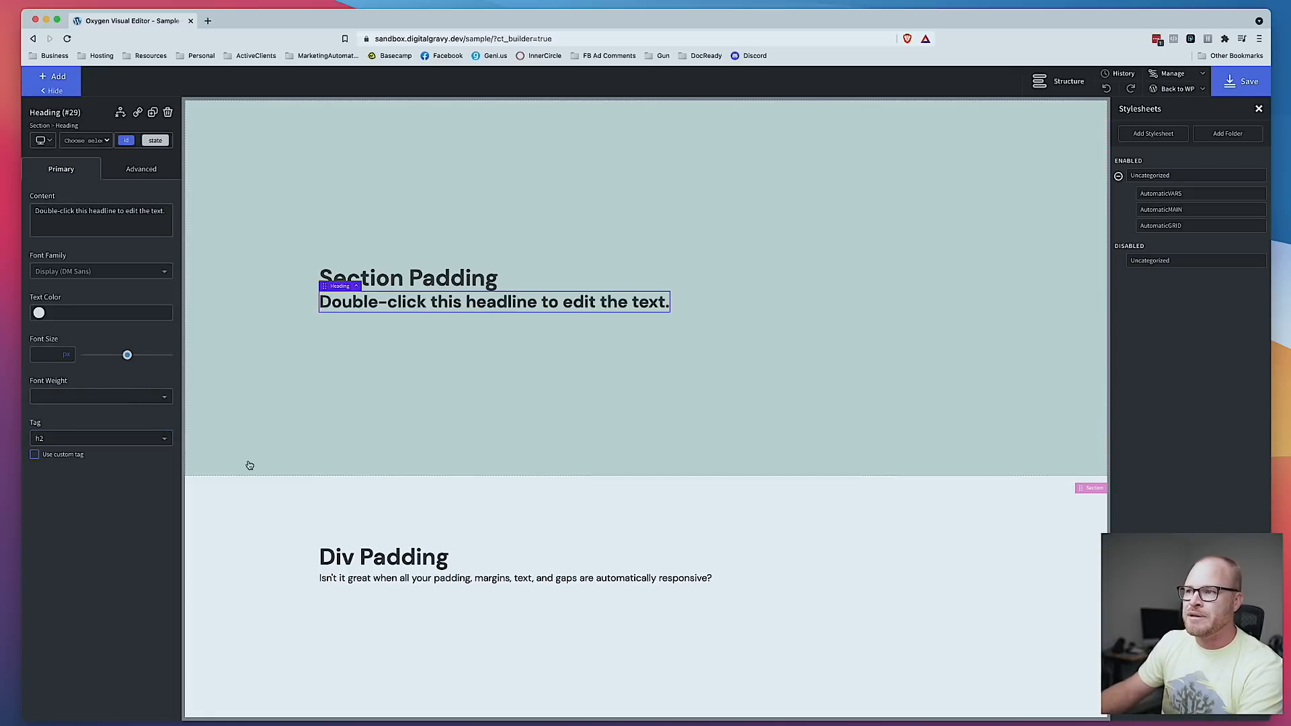
Step: Replace the placeholder text of the new h2 heading with "Heading 2"
double_click(527, 307)
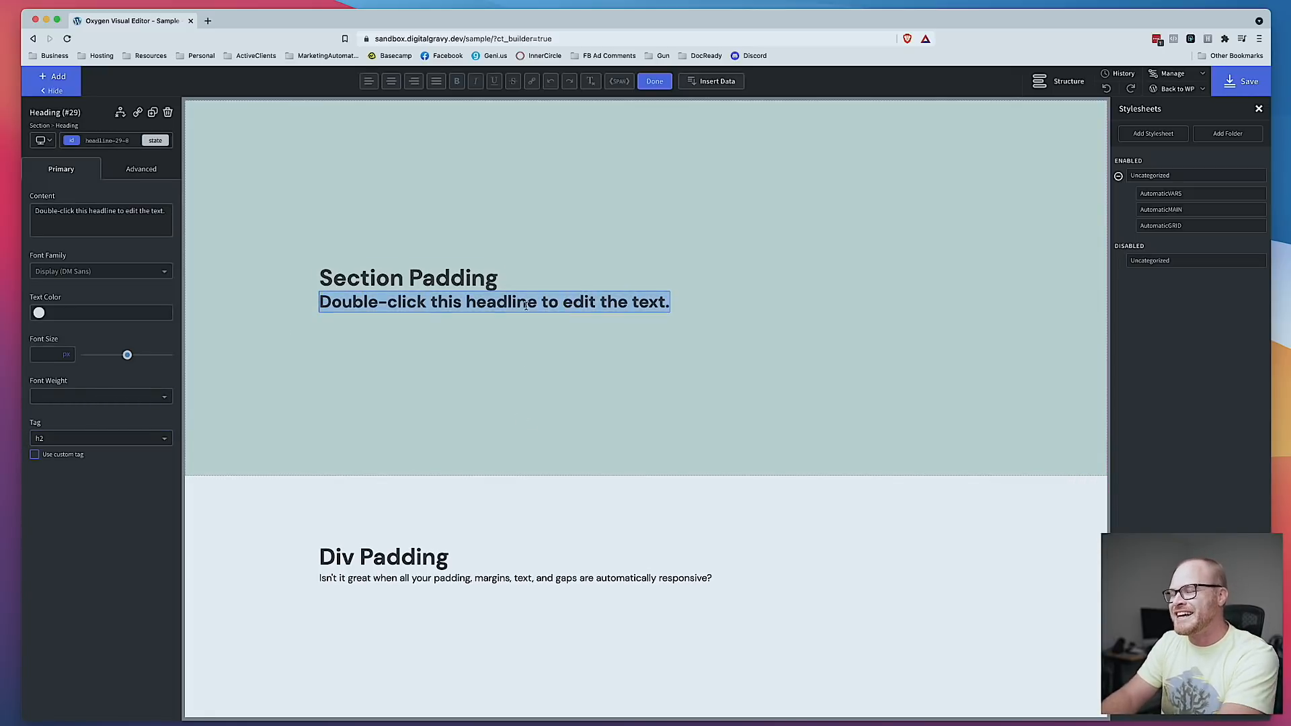
key(BackSpace)
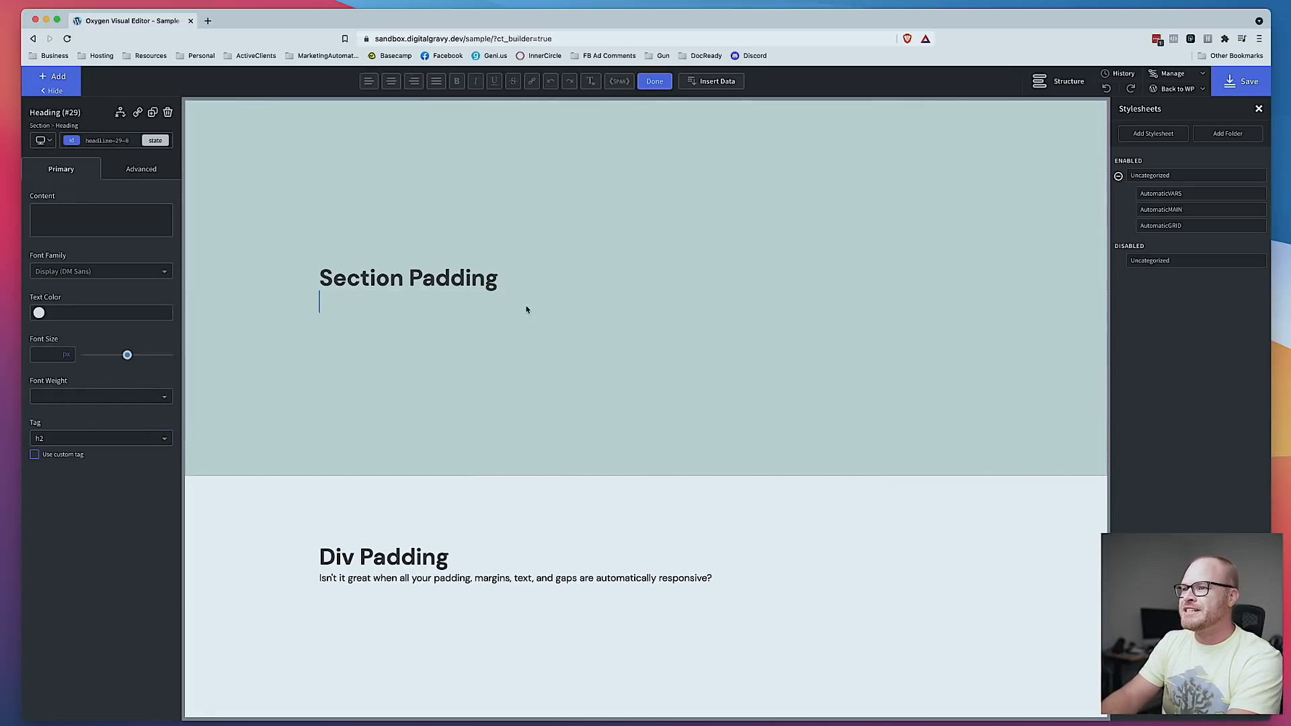
text(Heading 2)
click(686, 324)
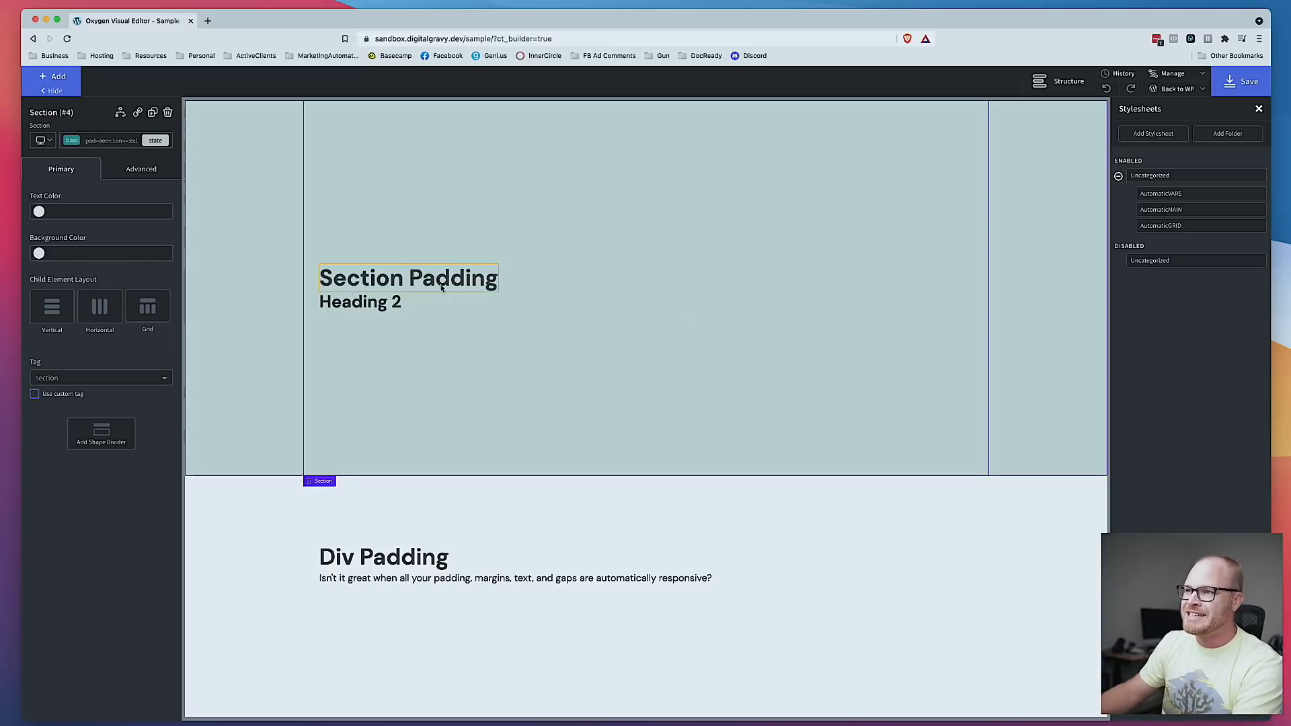
Step: Change the text of the Section Padding heading to "Heading 1"
click(433, 277)
double_click(433, 277)
text(Heading 1)
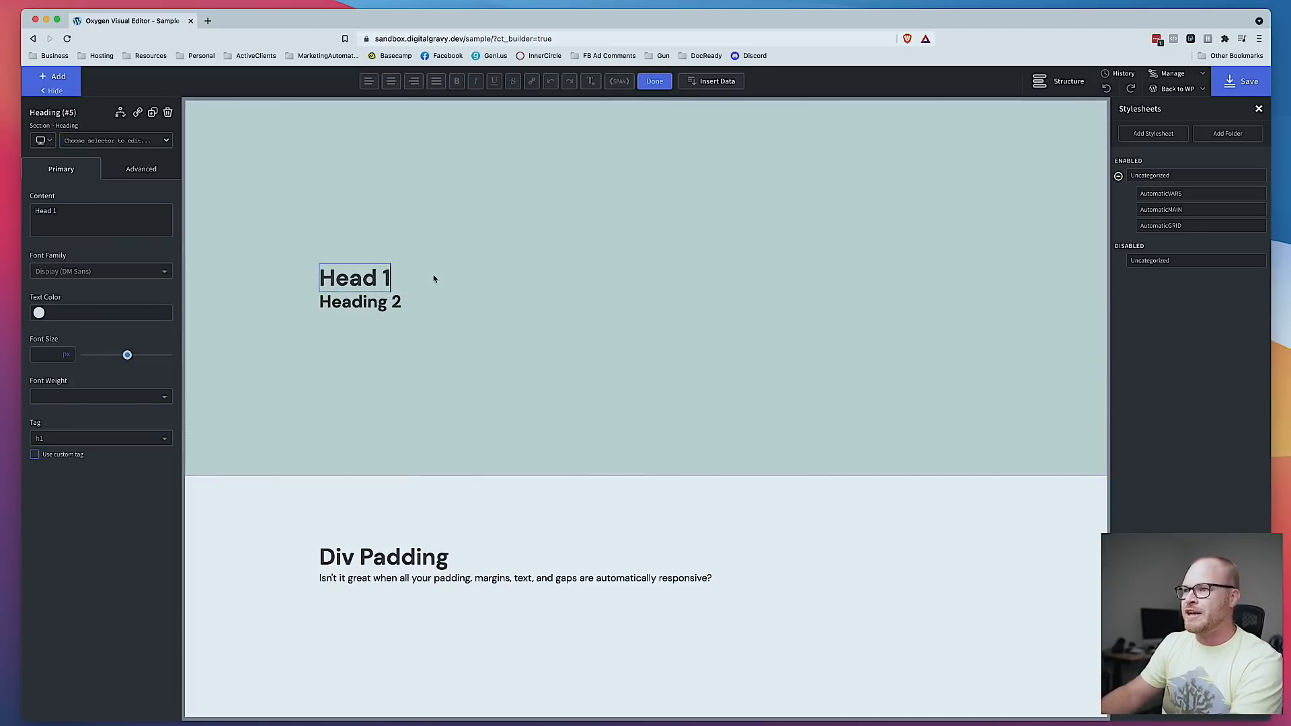
click(558, 325)
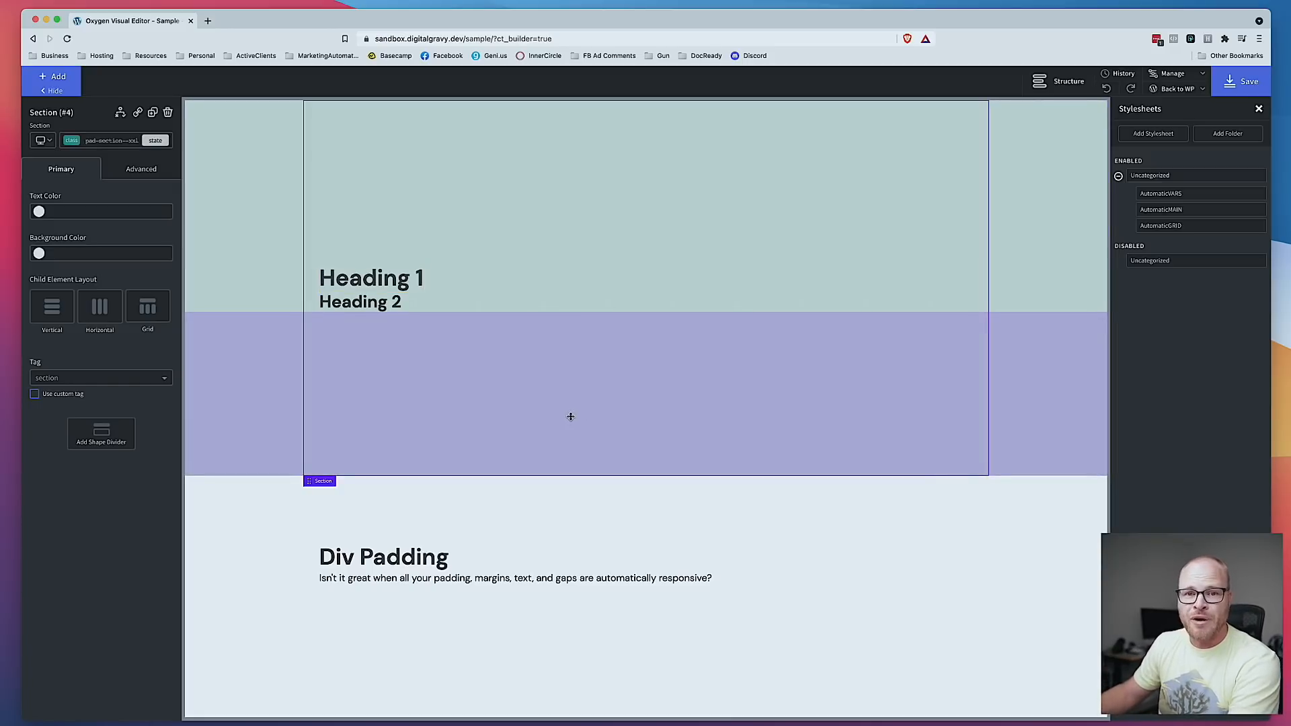
Step: Apply the bg--secondary class to the div that wraps the Div Padding heading and its text
scroll(472, 316, down, 5)
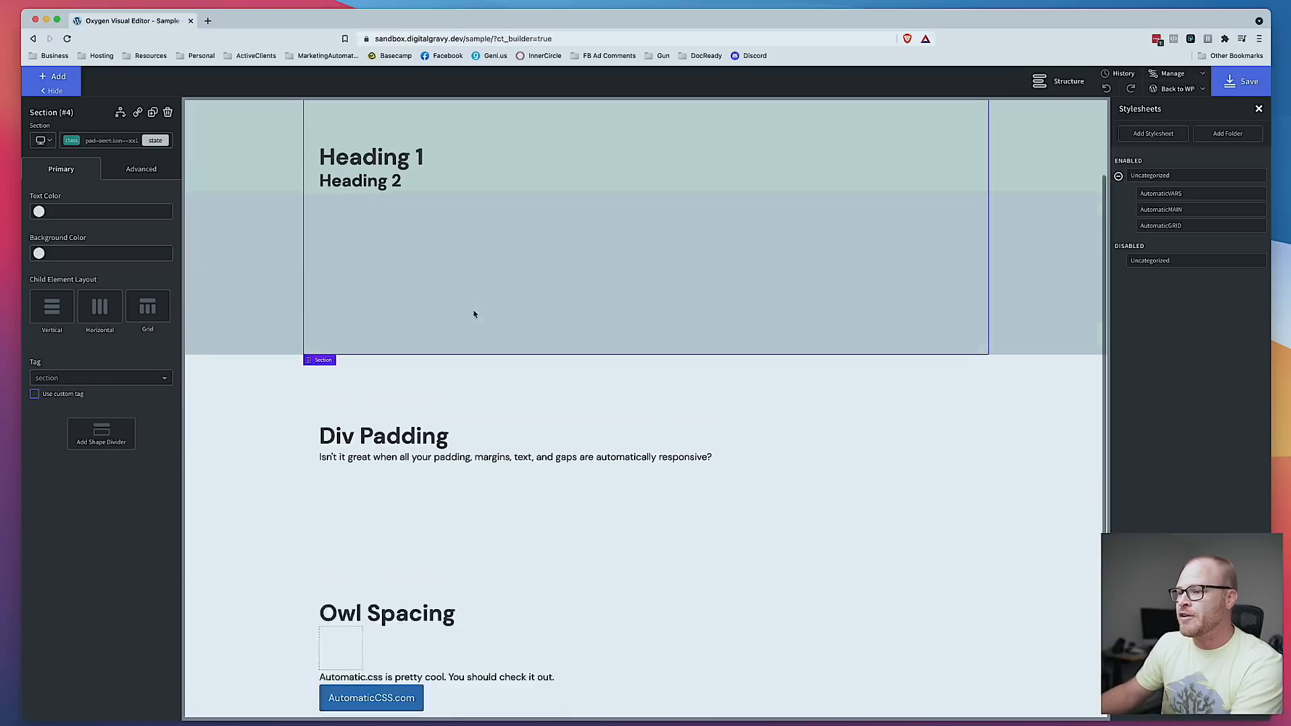
click(395, 324)
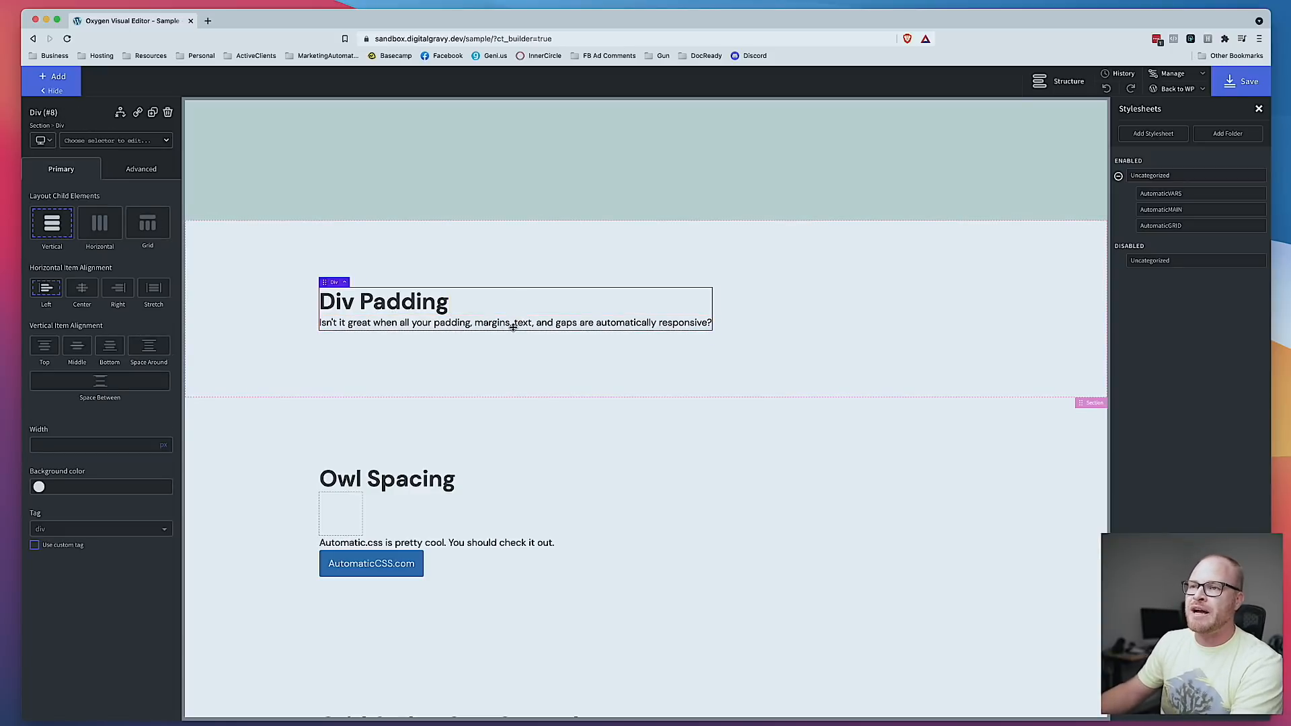
click(115, 141)
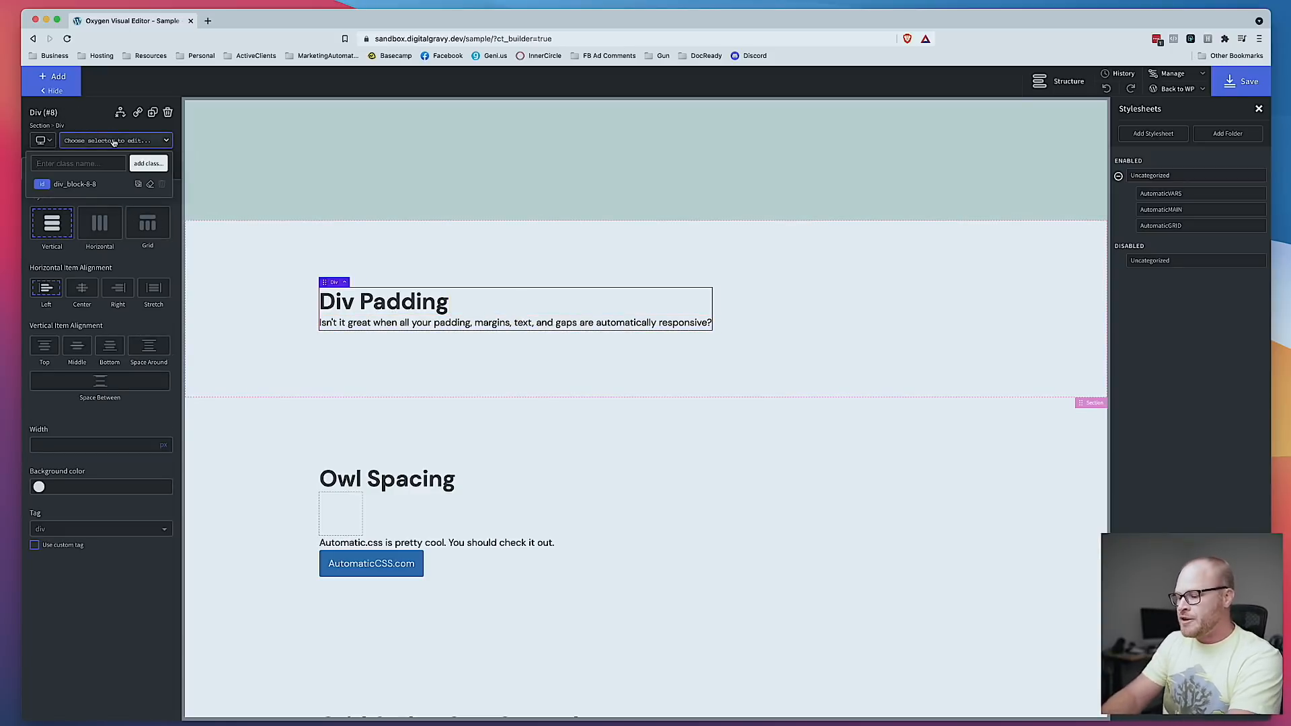
text(bg--s)
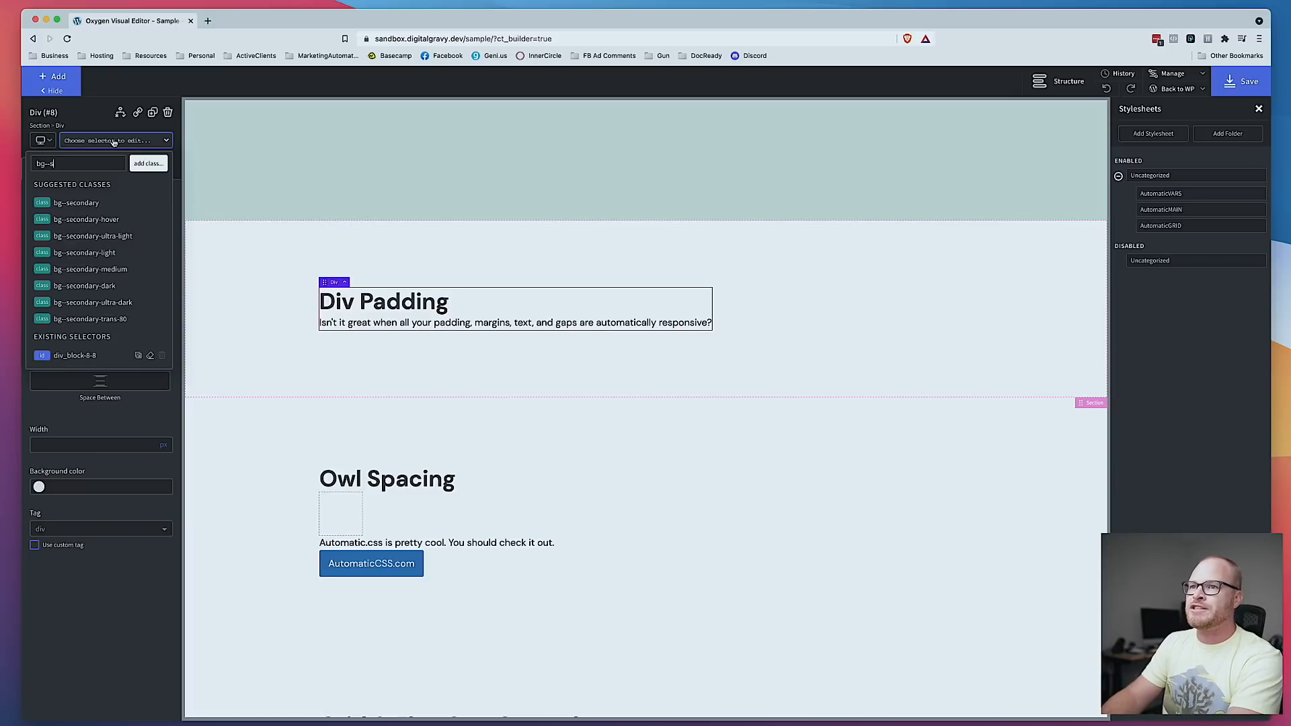
text(econdary-)
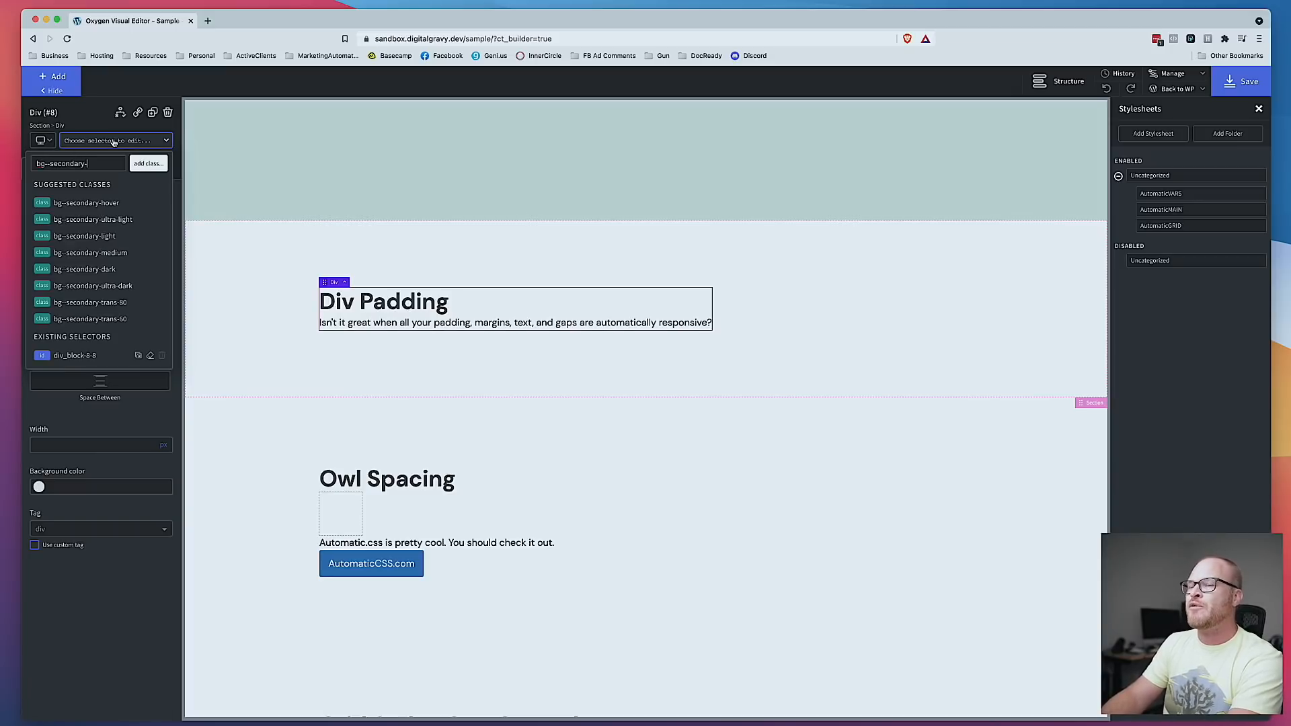
key(BackSpace)
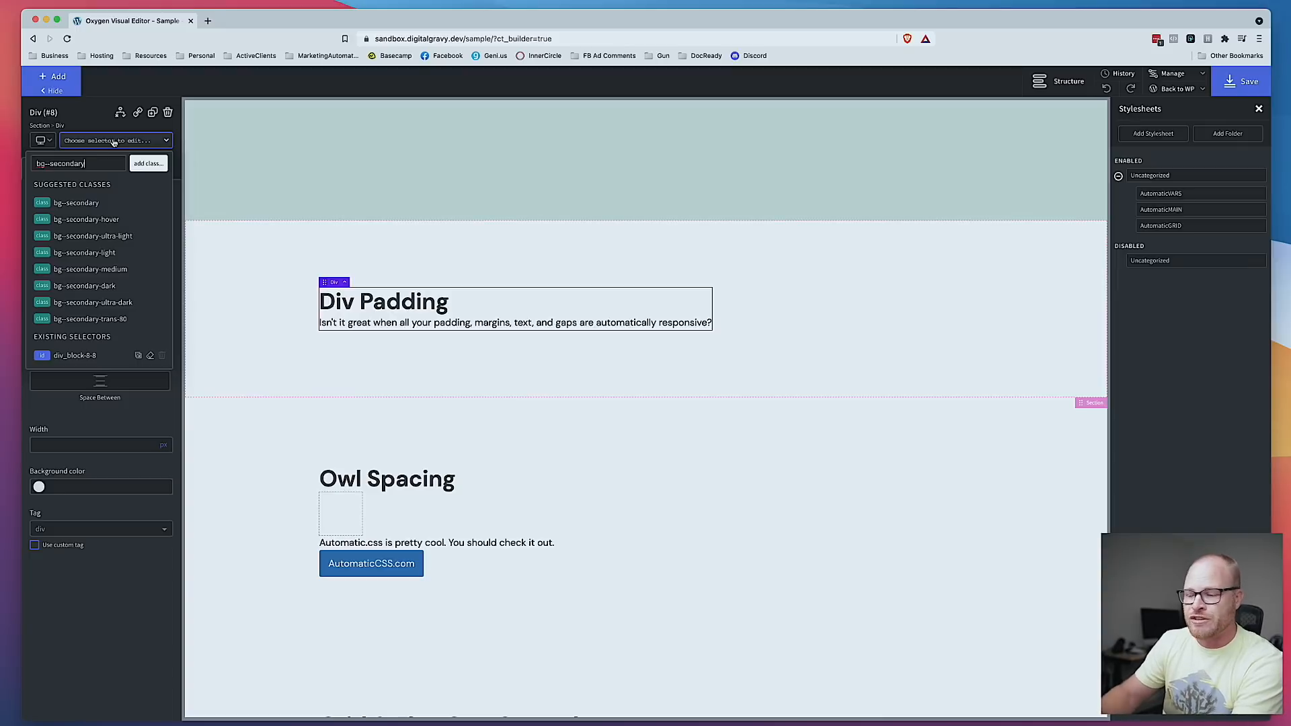
key(Return)
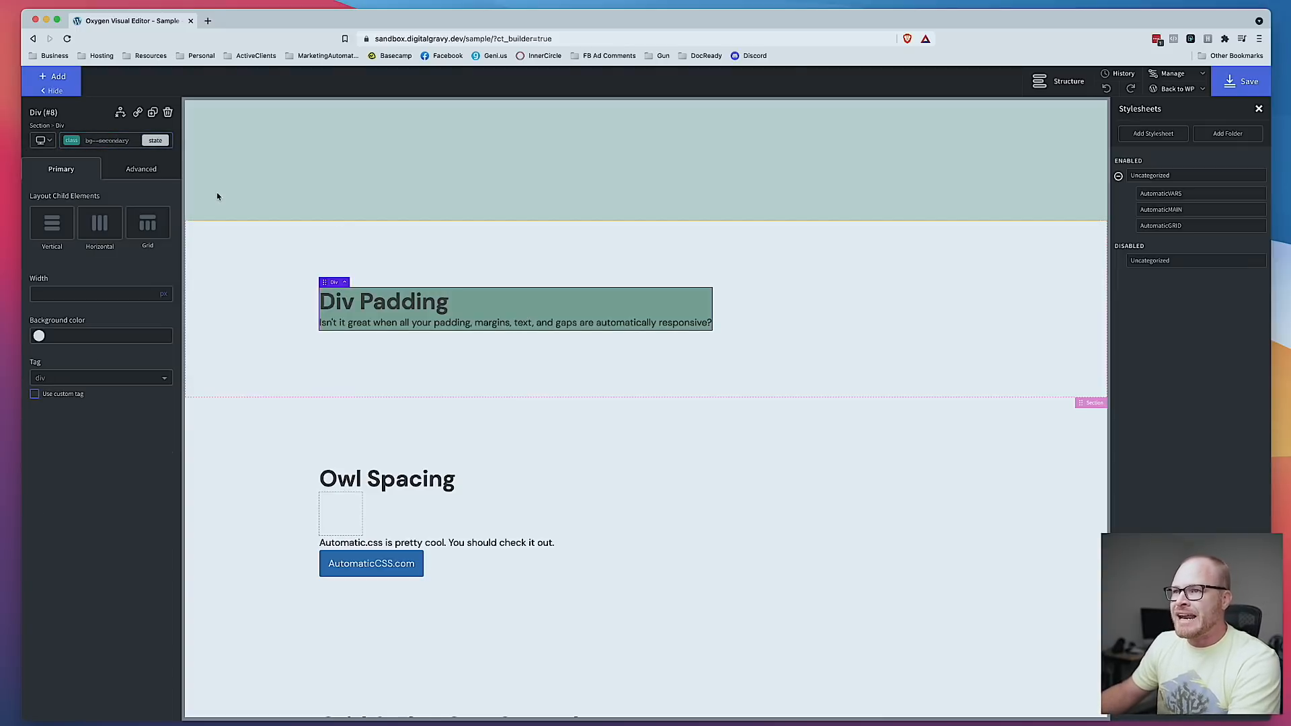
Step: Apply the text--secondary-ultra-light class to the Div Padding div
click(134, 142)
text(text-)
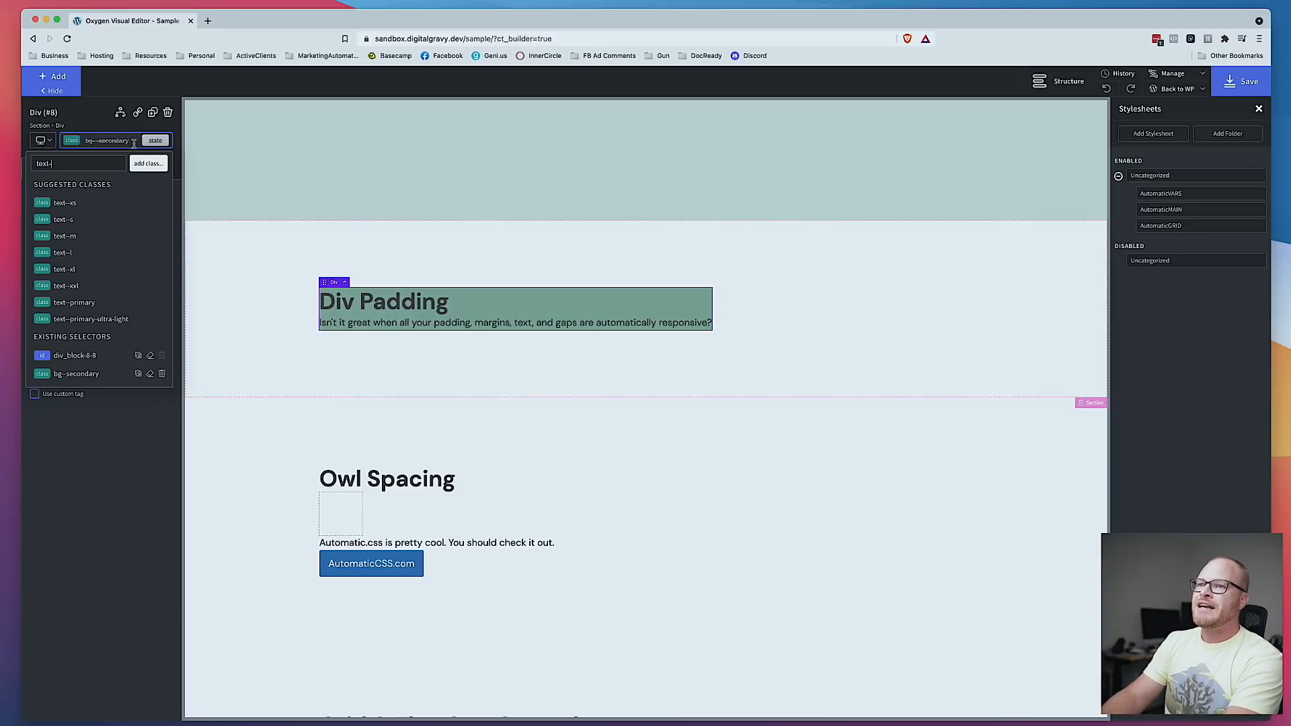
text(wh)
key(BackSpace)
key(BackSpace)
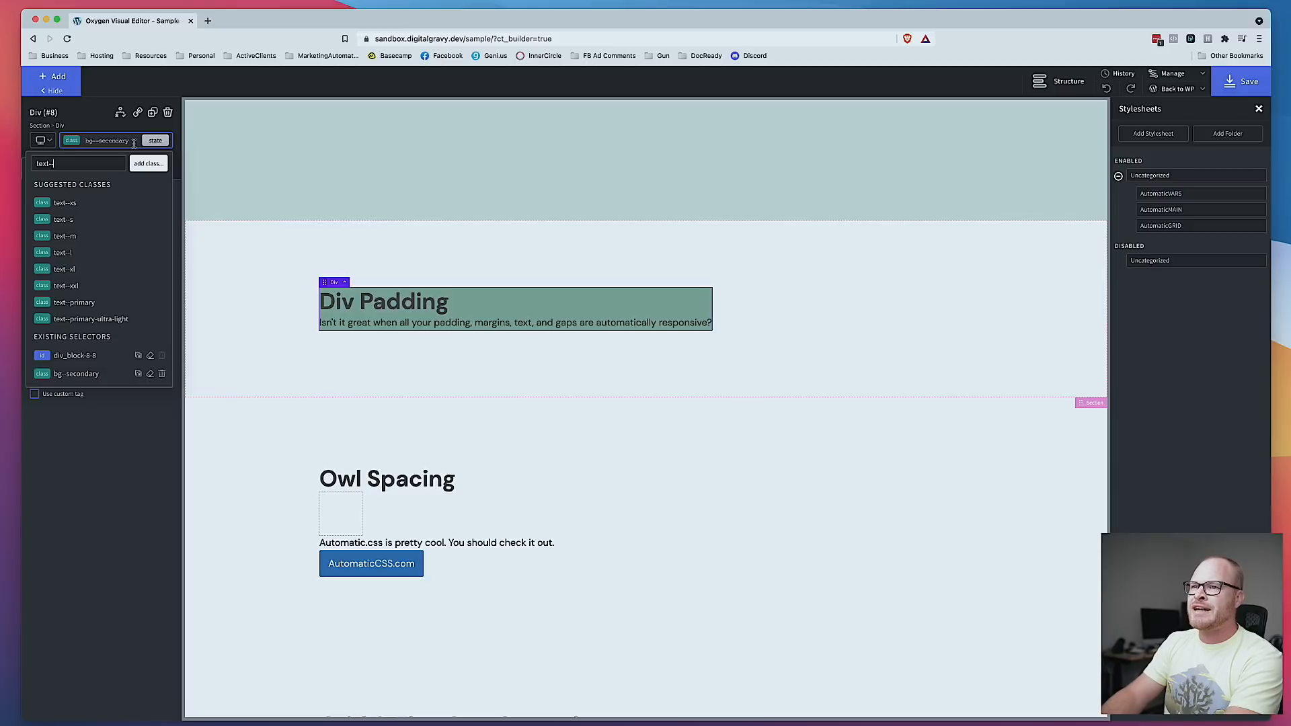
text(-secondary-)
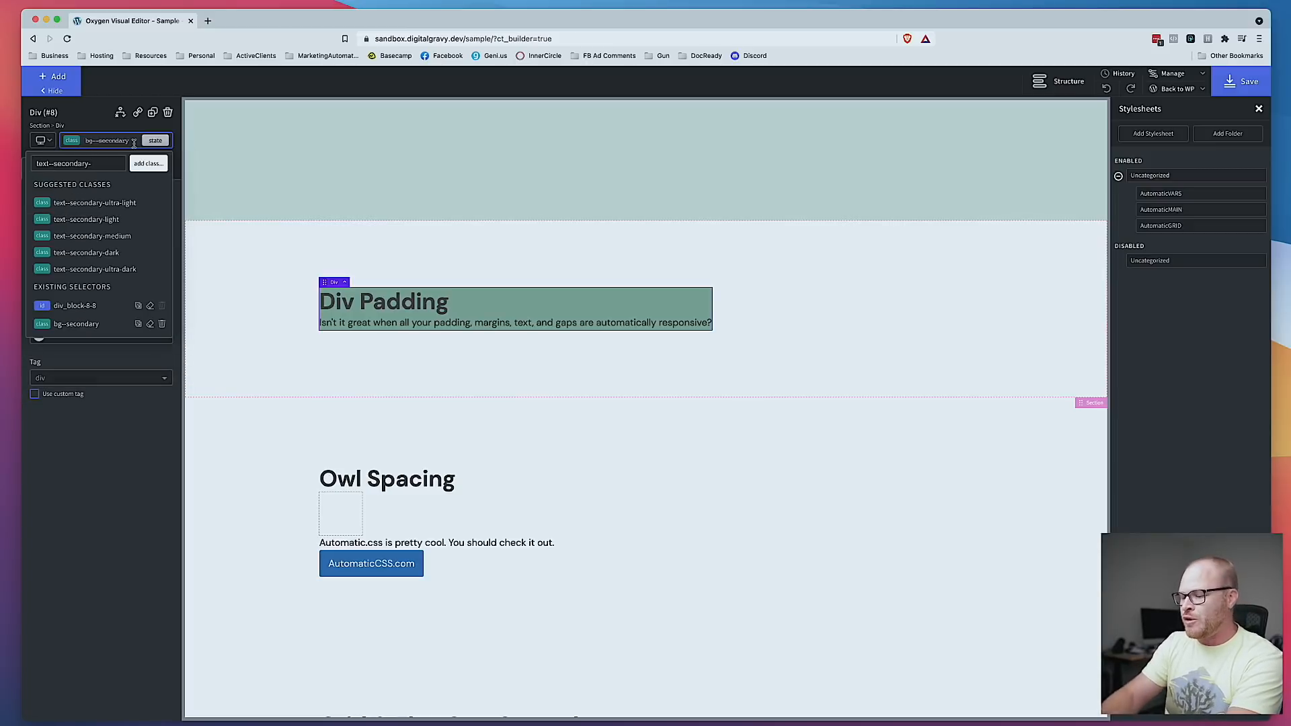
text(ultra0lig)
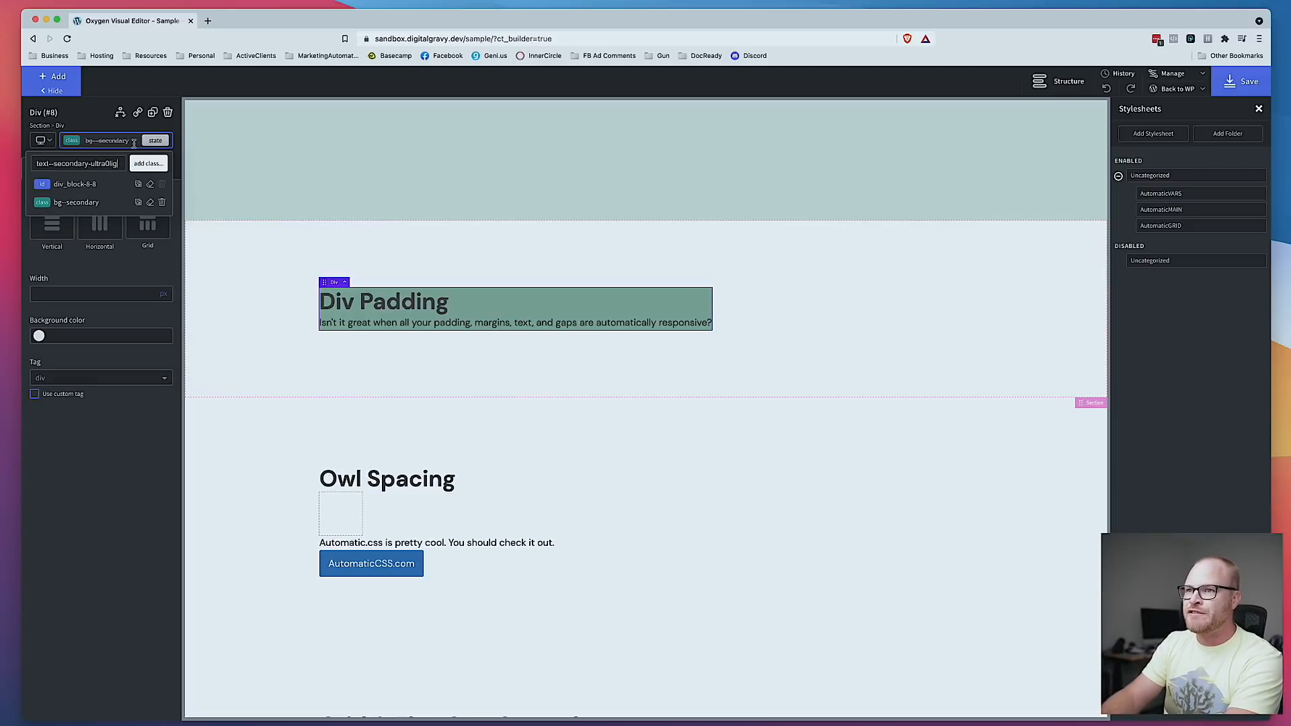
key(BackSpace)
key(BackSpace)
text(-light)
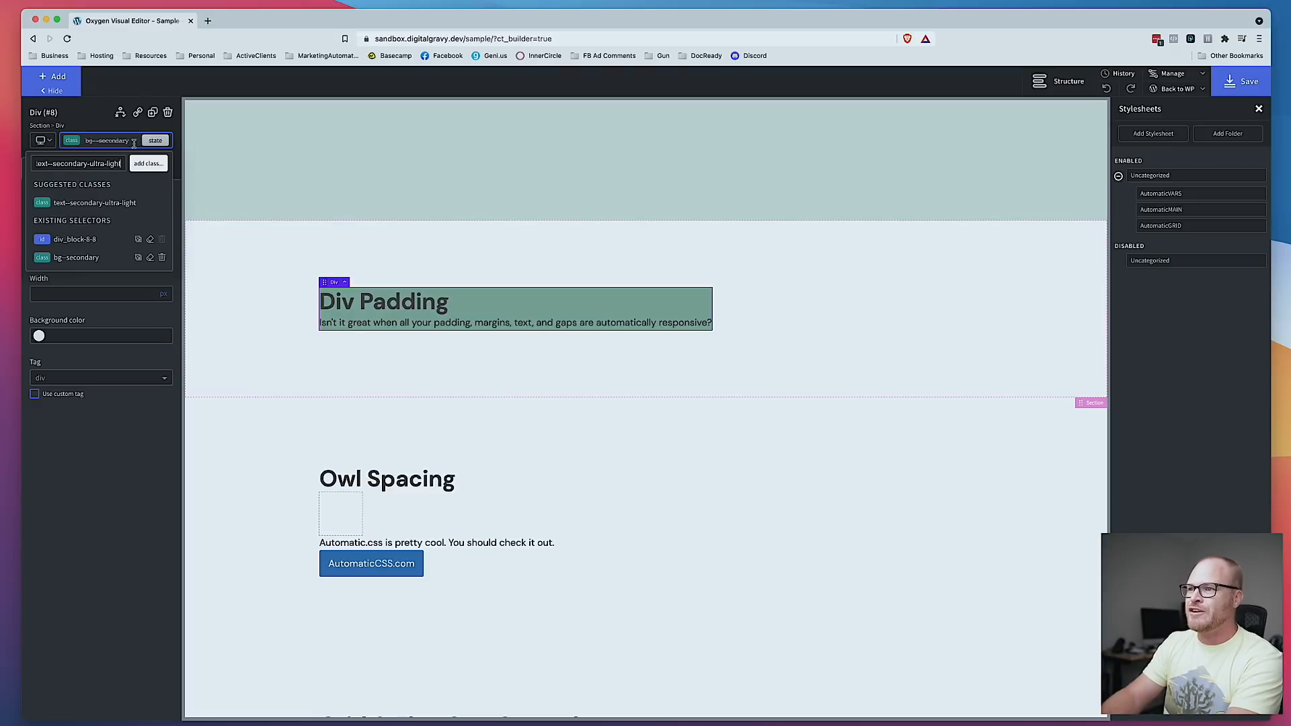
key(Return)
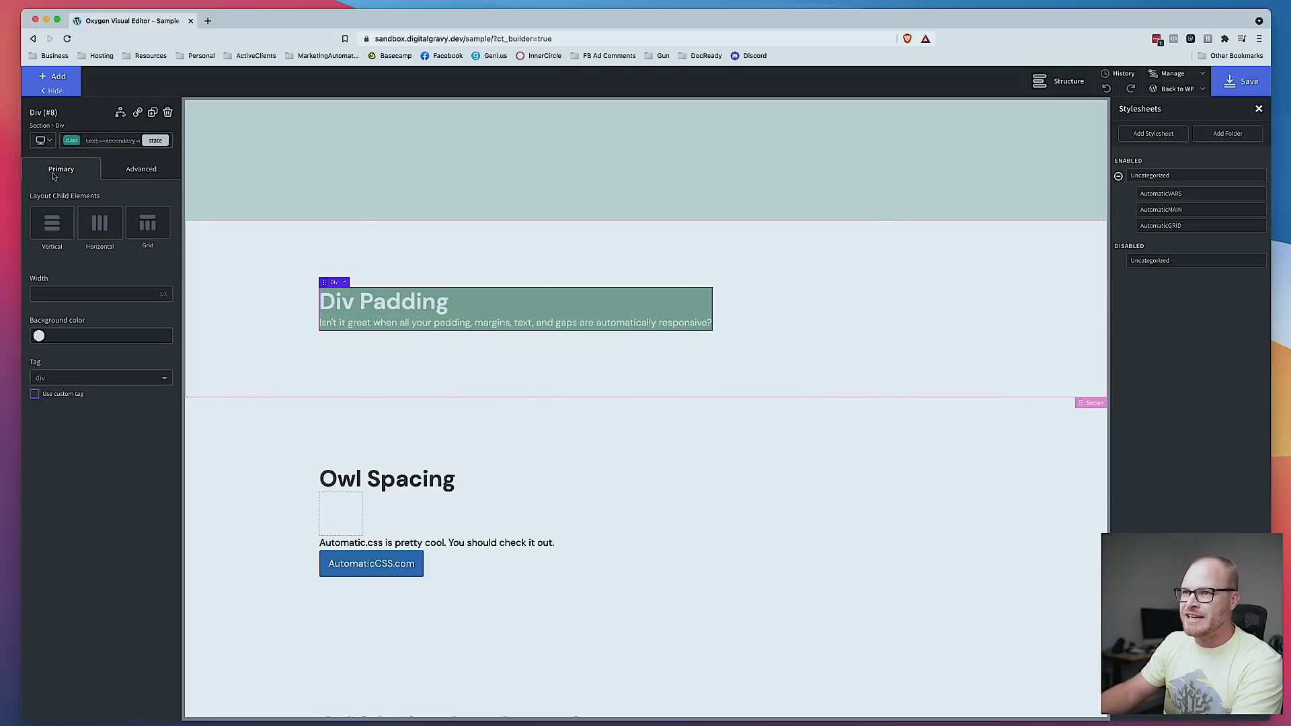
Step: Replace the text--secondary-ultra-light class on the Div Padding div with text--secondary-light
click(111, 140)
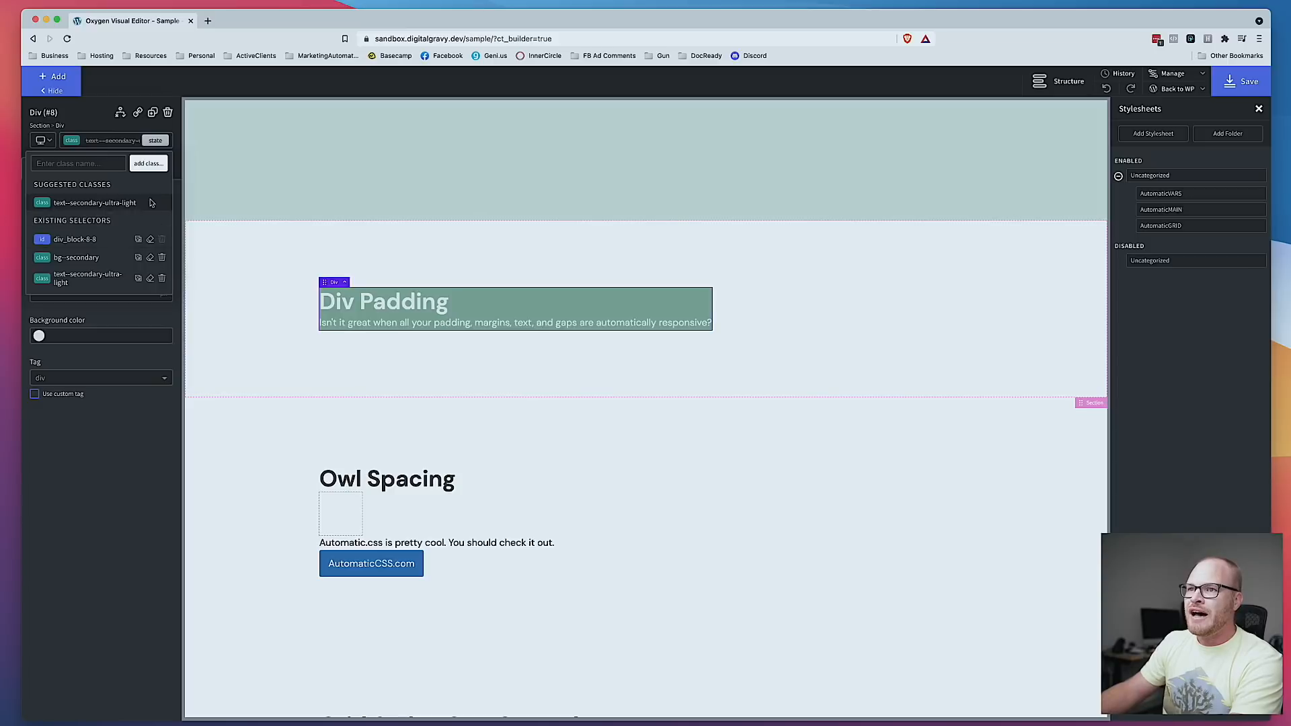
click(162, 278)
click(118, 141)
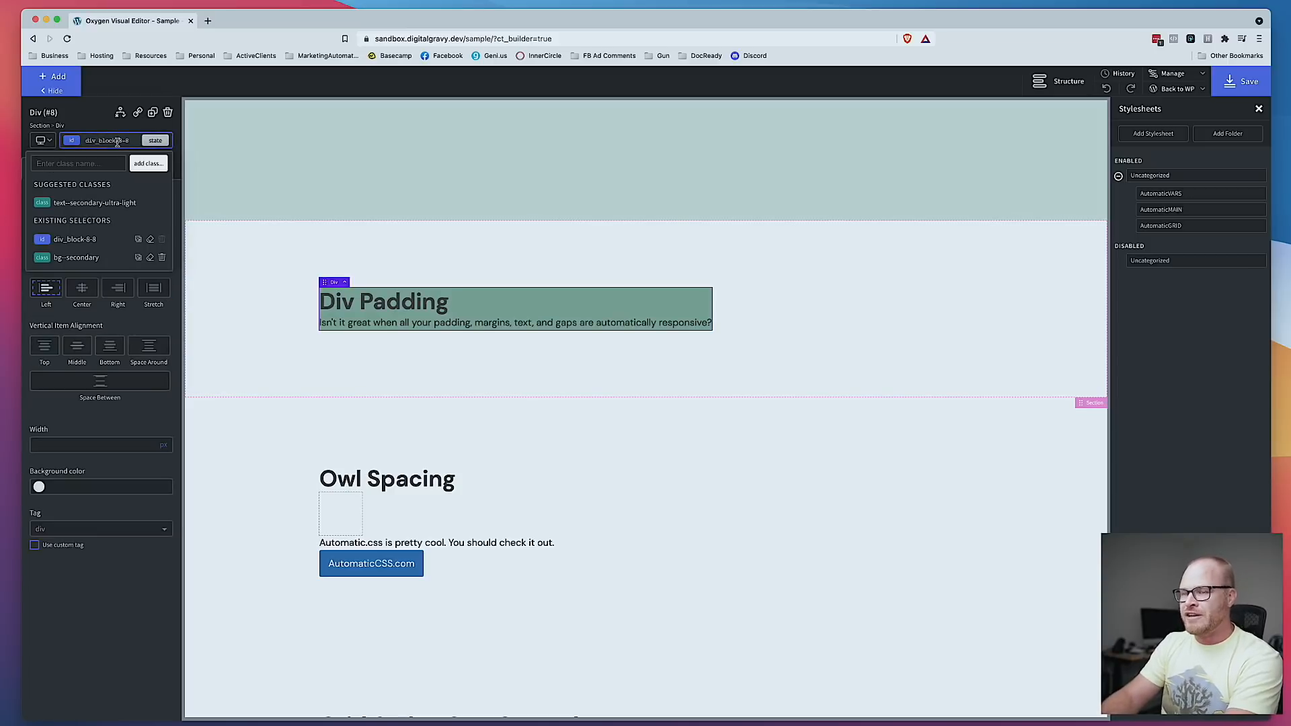
text(text--secondary)
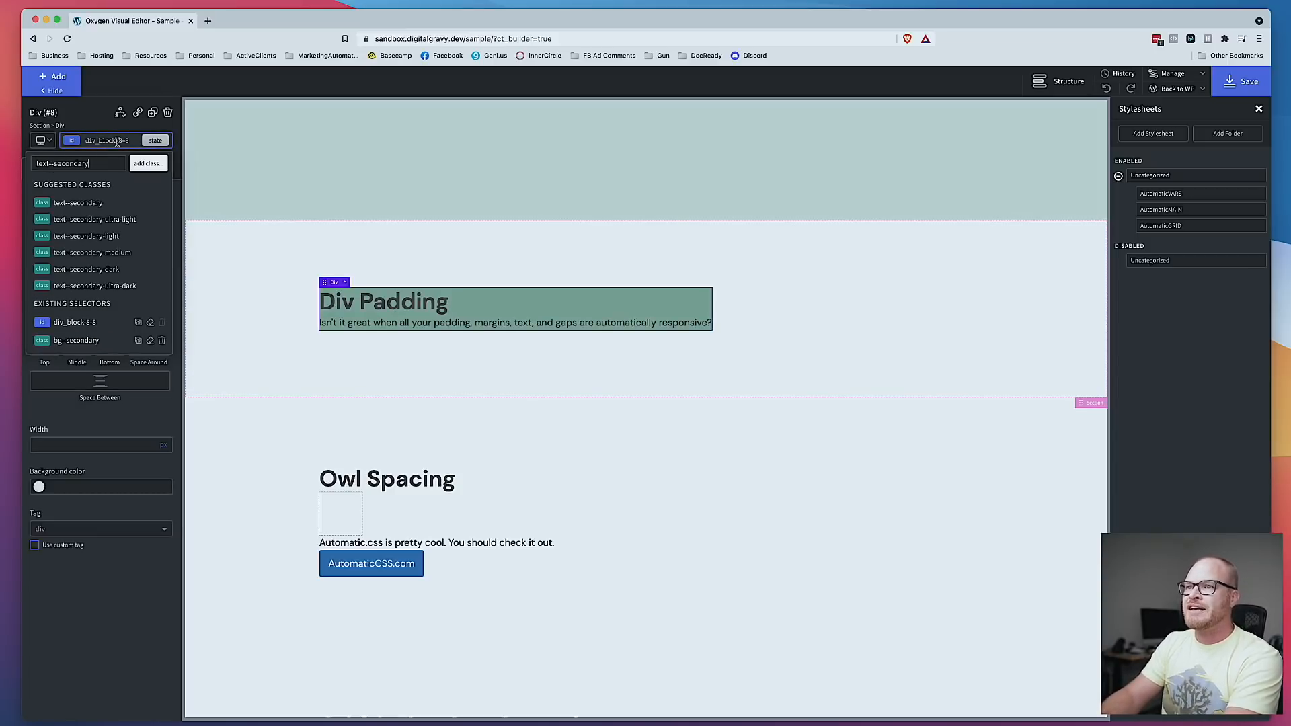
text(-light)
key(Return)
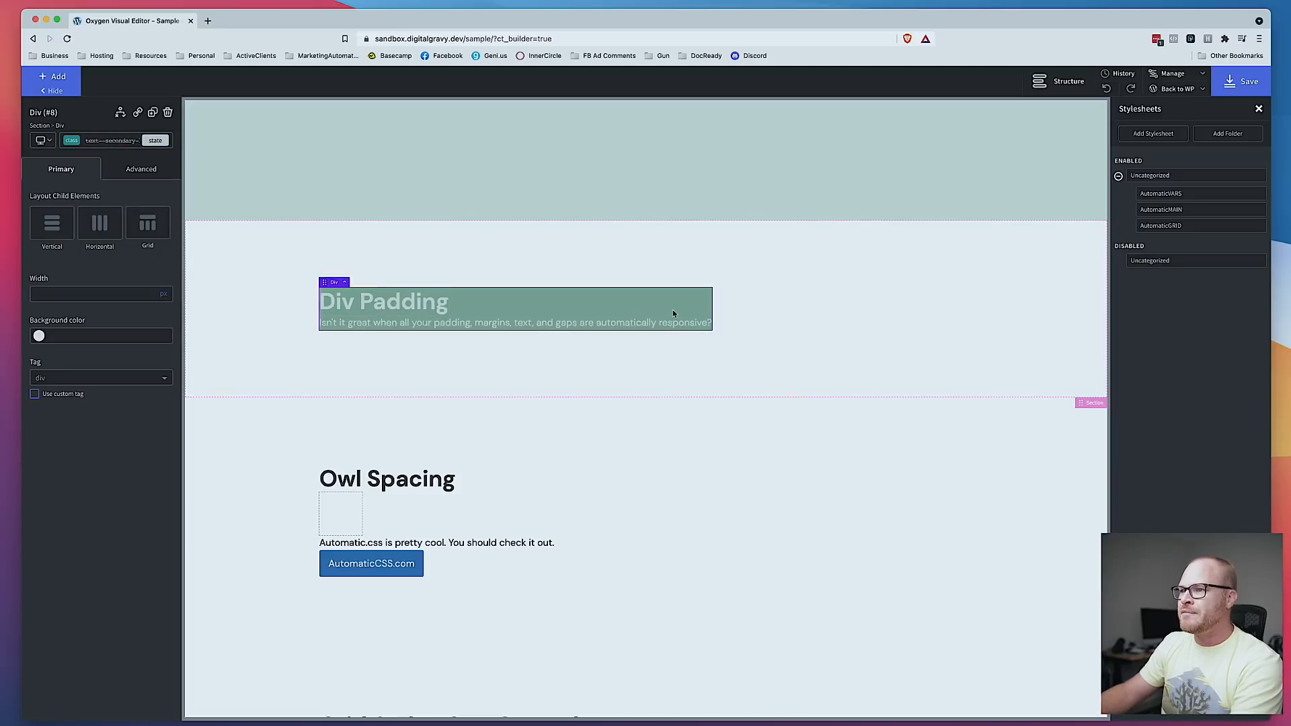
Step: Add the pad--l padding class to the Div Padding div
click(84, 137)
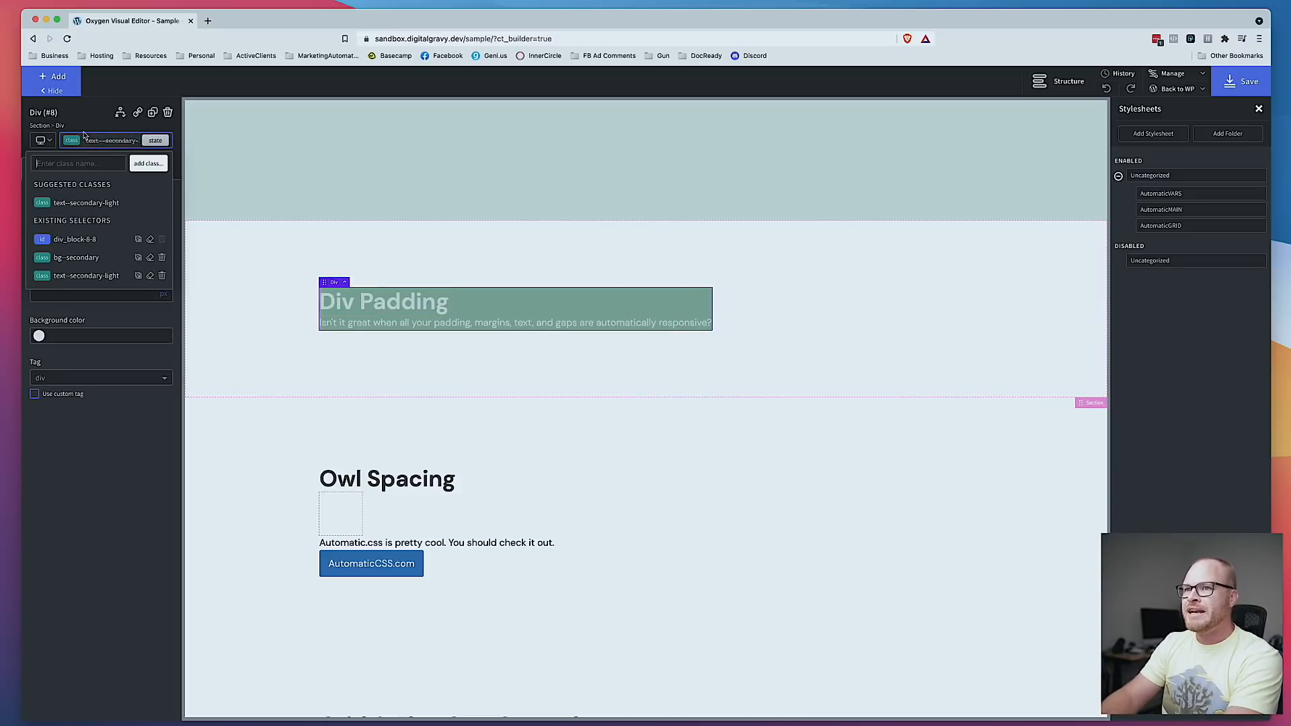
text(pad-)
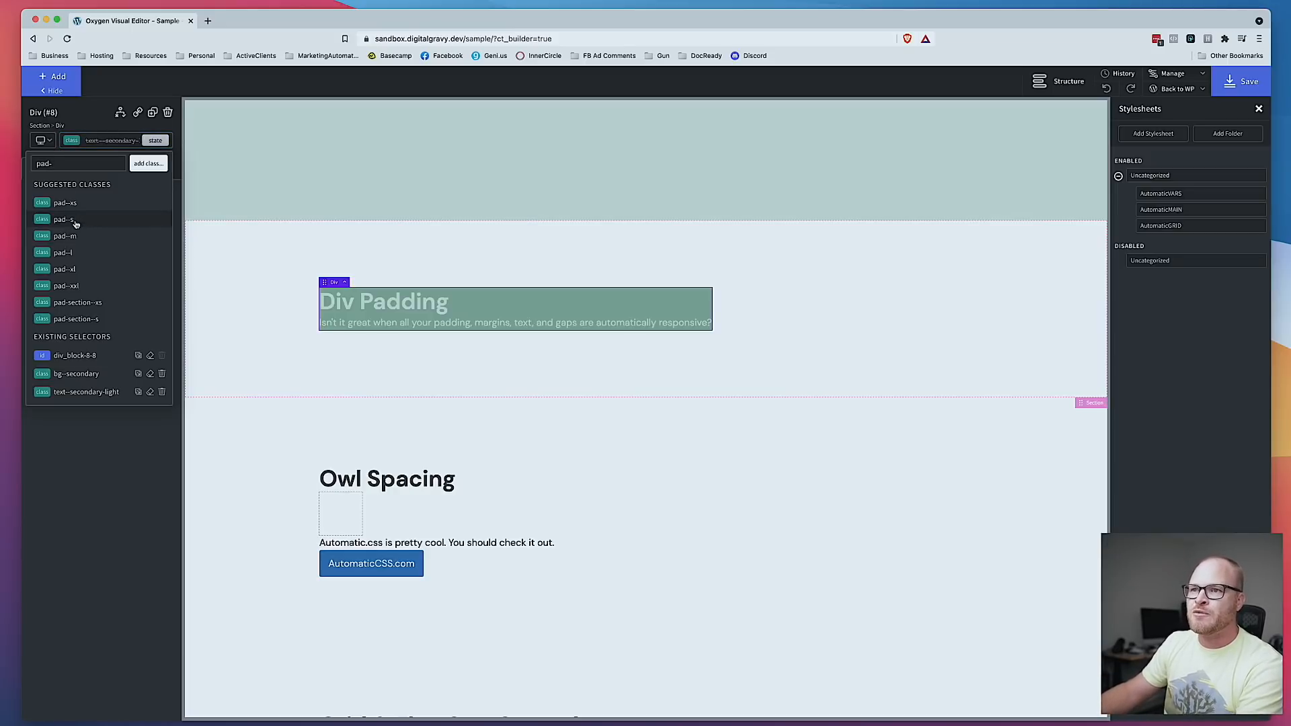
click(76, 259)
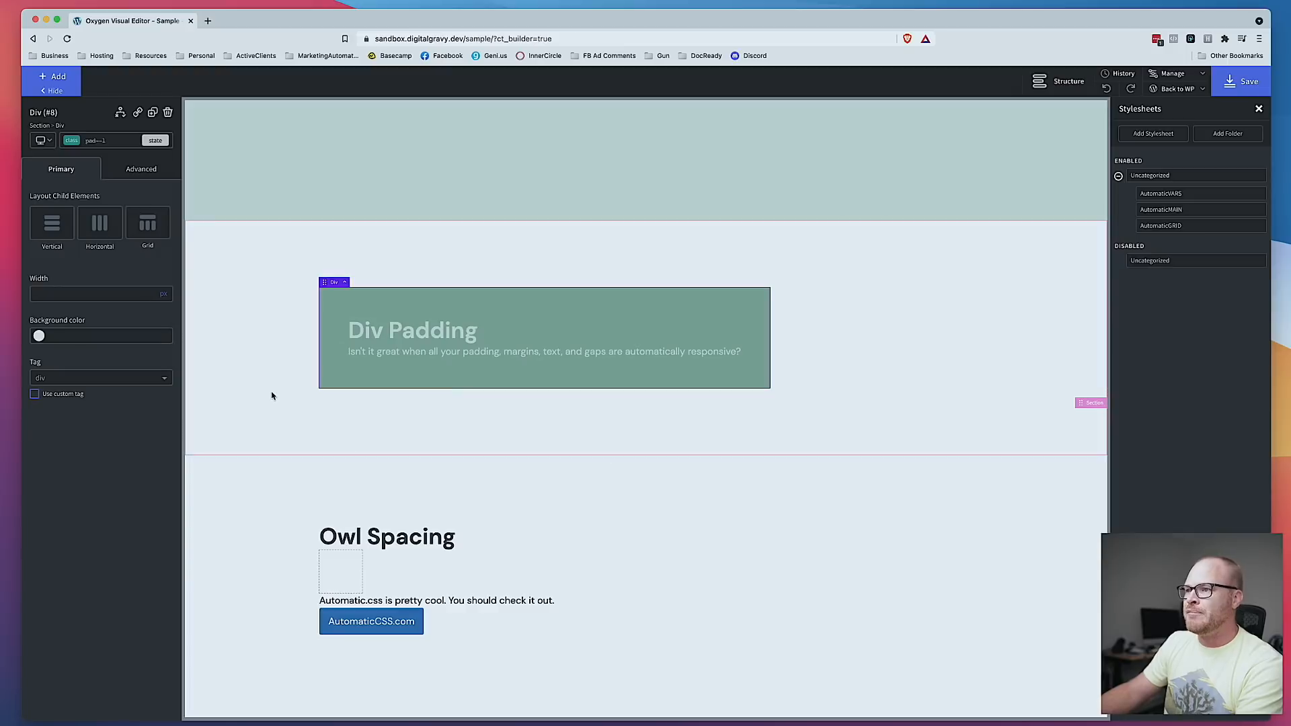
click(107, 144)
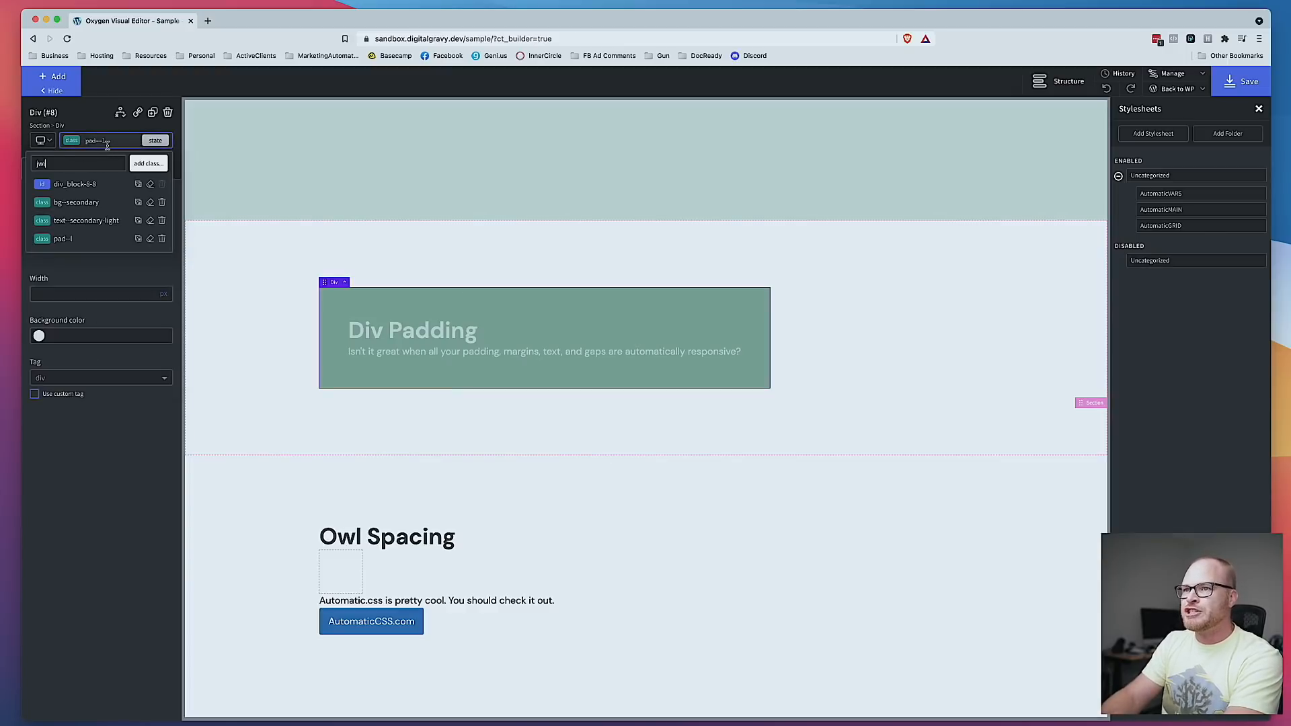
text(j)
key(BackSpace)
text(wi)
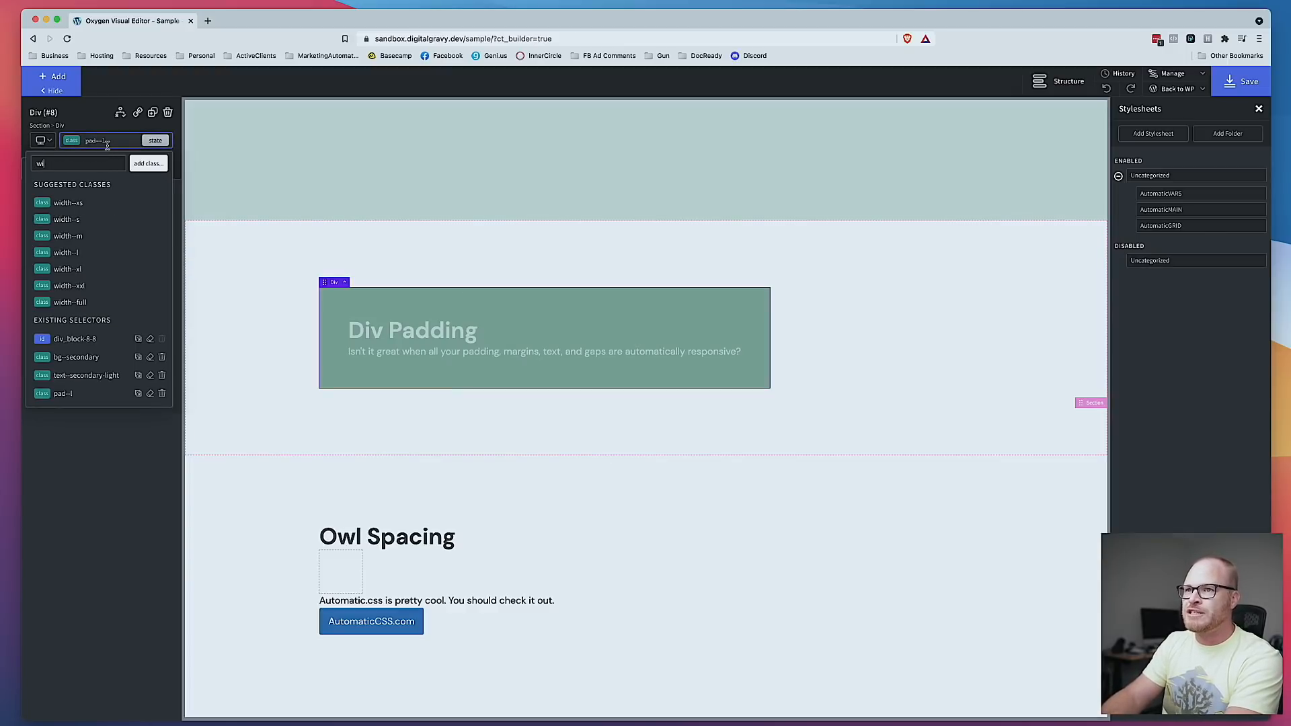
Step: Apply the center--all class to the section that contains the Div Padding div
click(205, 270)
click(95, 141)
text(center)
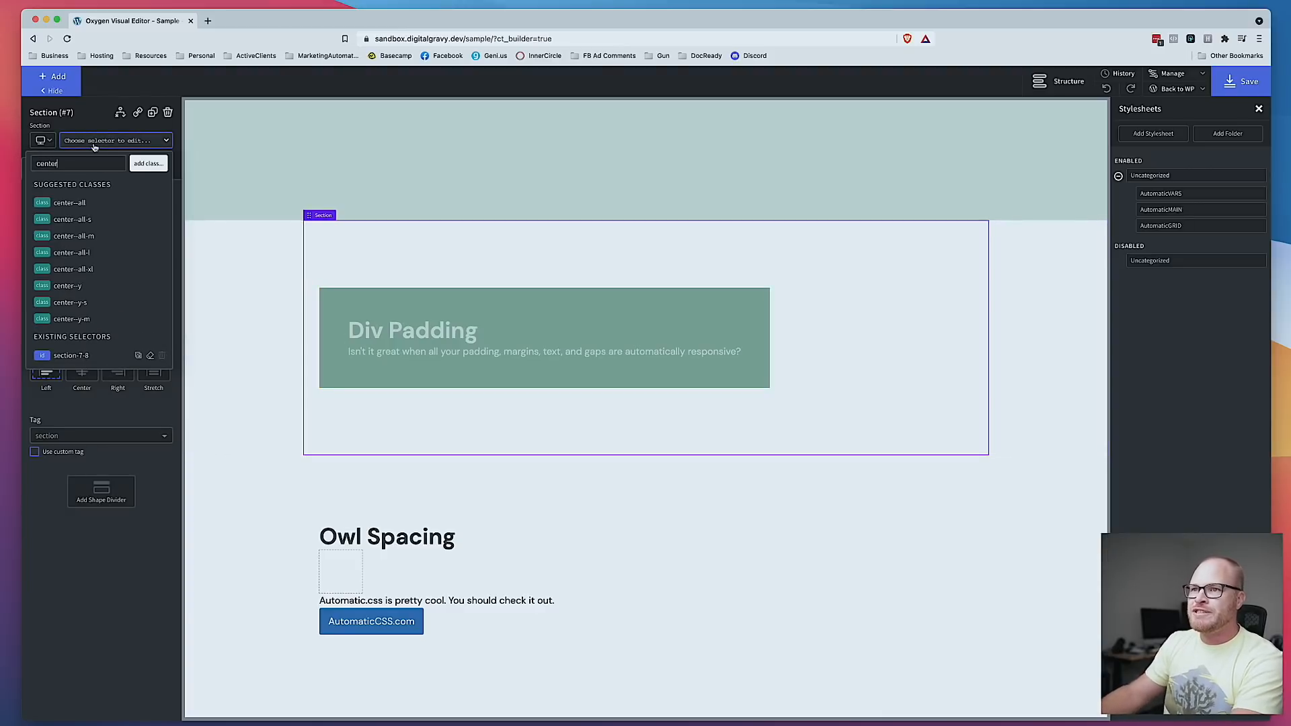
click(99, 202)
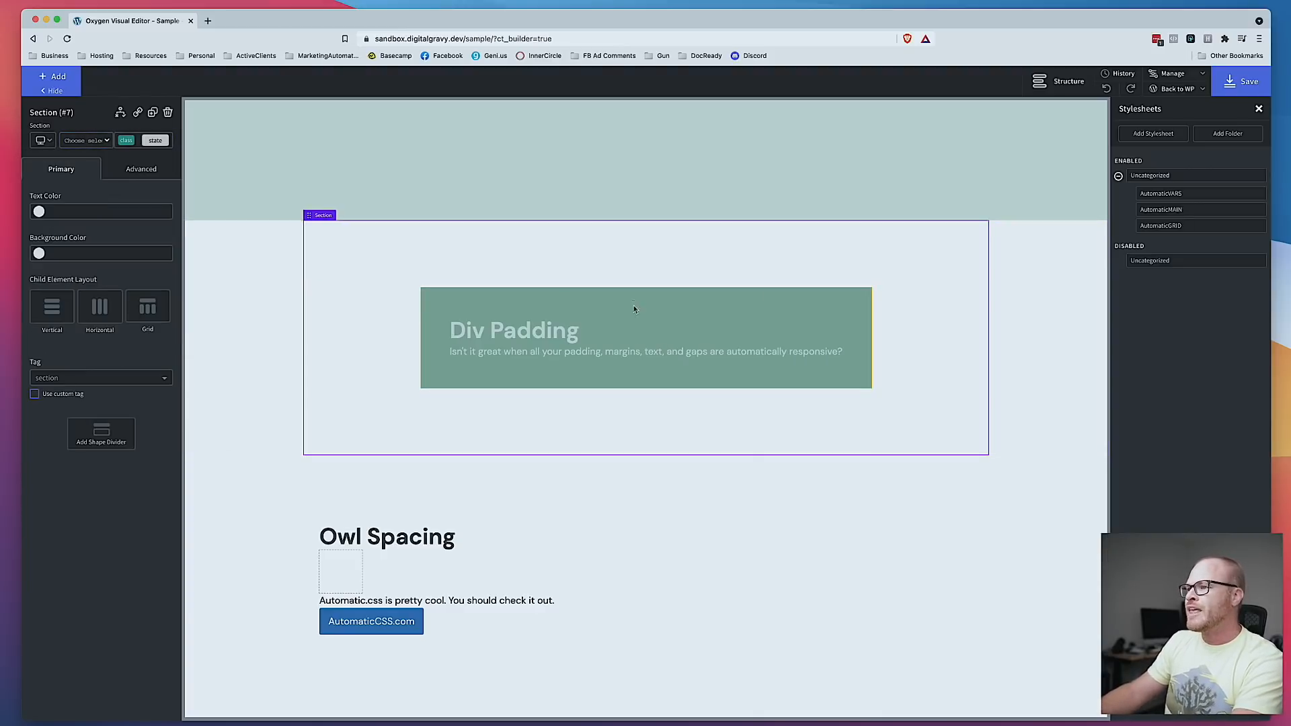
Step: Apply the center--all class to the Div Padding div itself to center its heading and text
click(521, 301)
click(118, 145)
text(center)
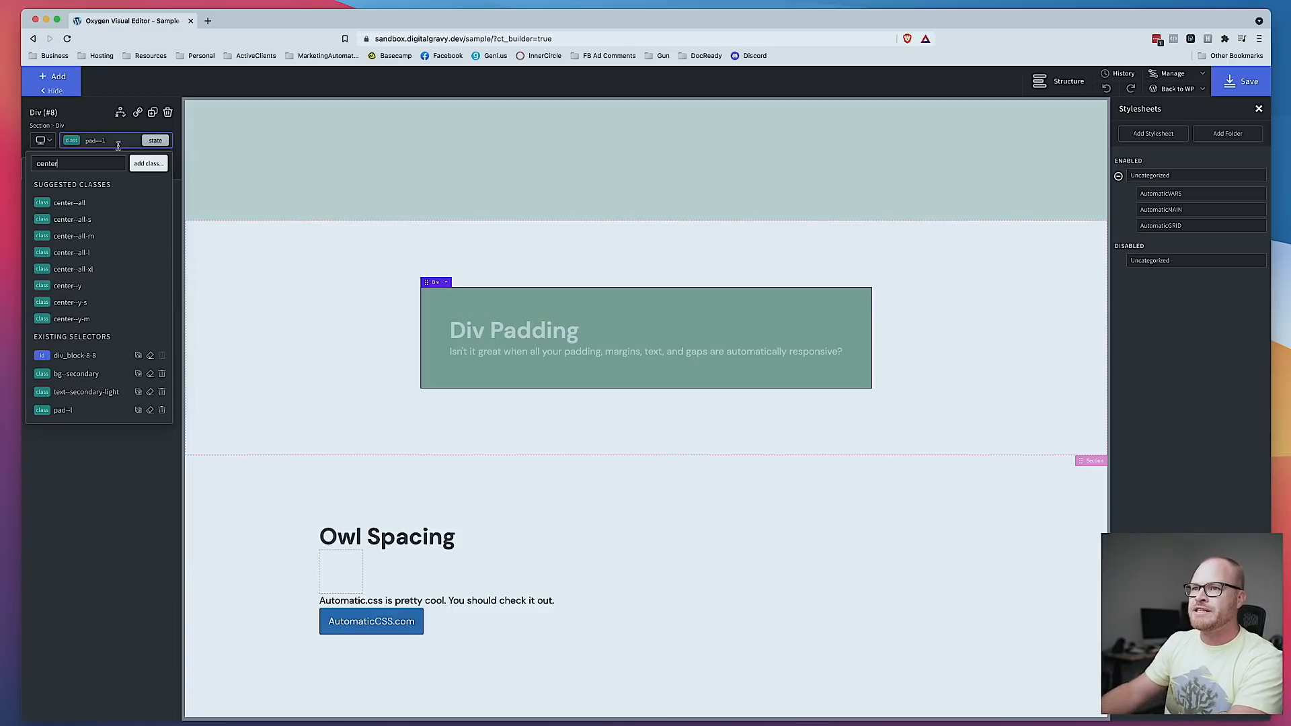
click(117, 203)
click(962, 348)
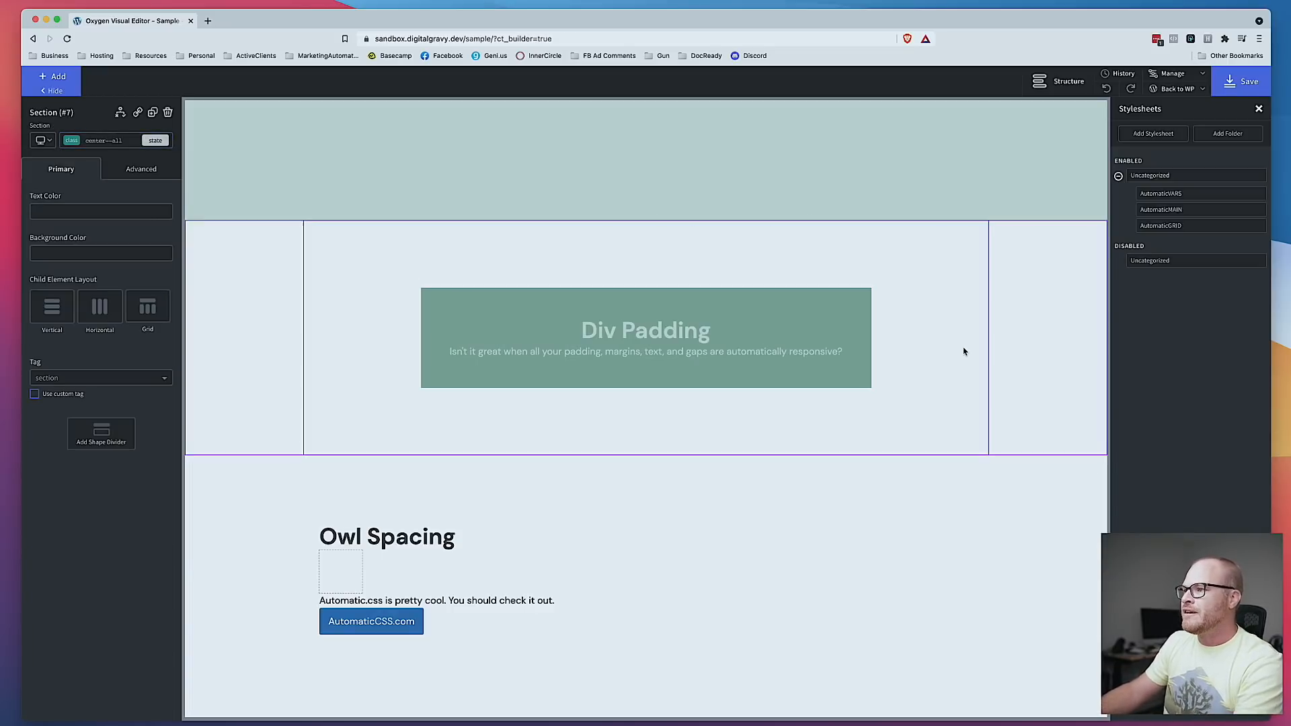
Step: Add the margin-bottom--s class to the Div Padding heading
click(680, 332)
click(71, 141)
text(m)
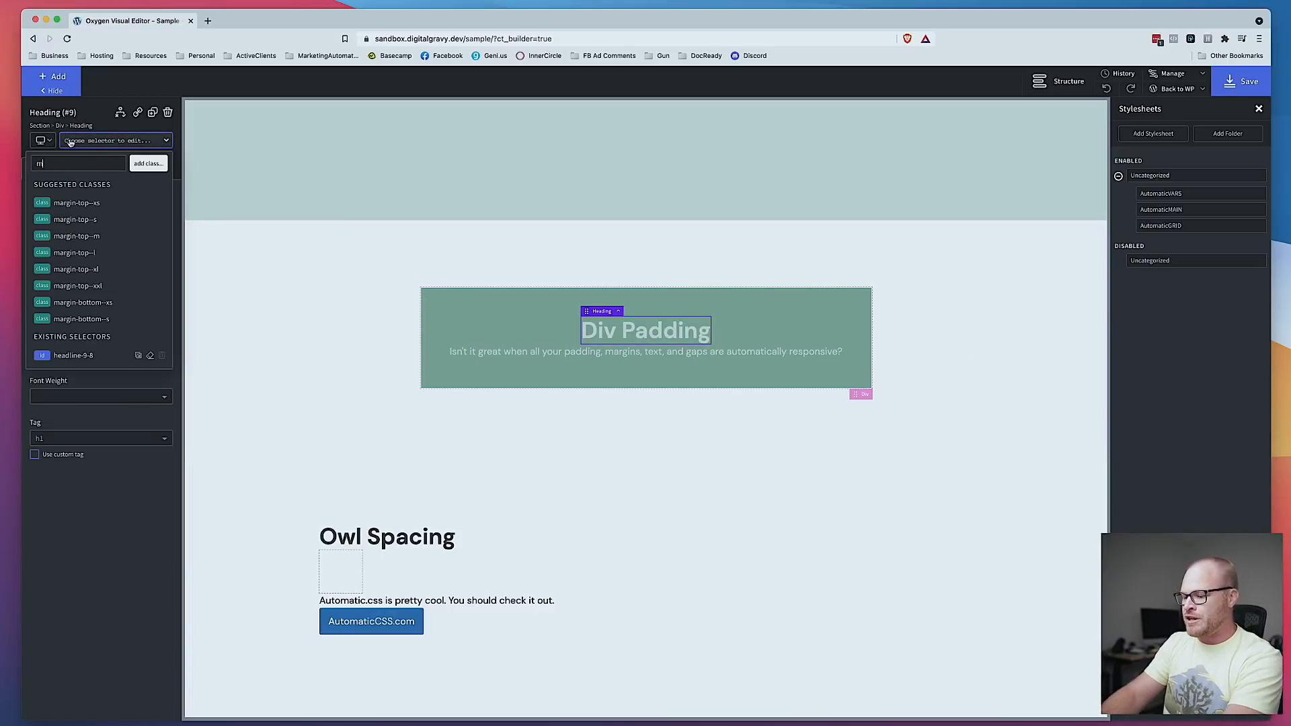
text(argin-bott)
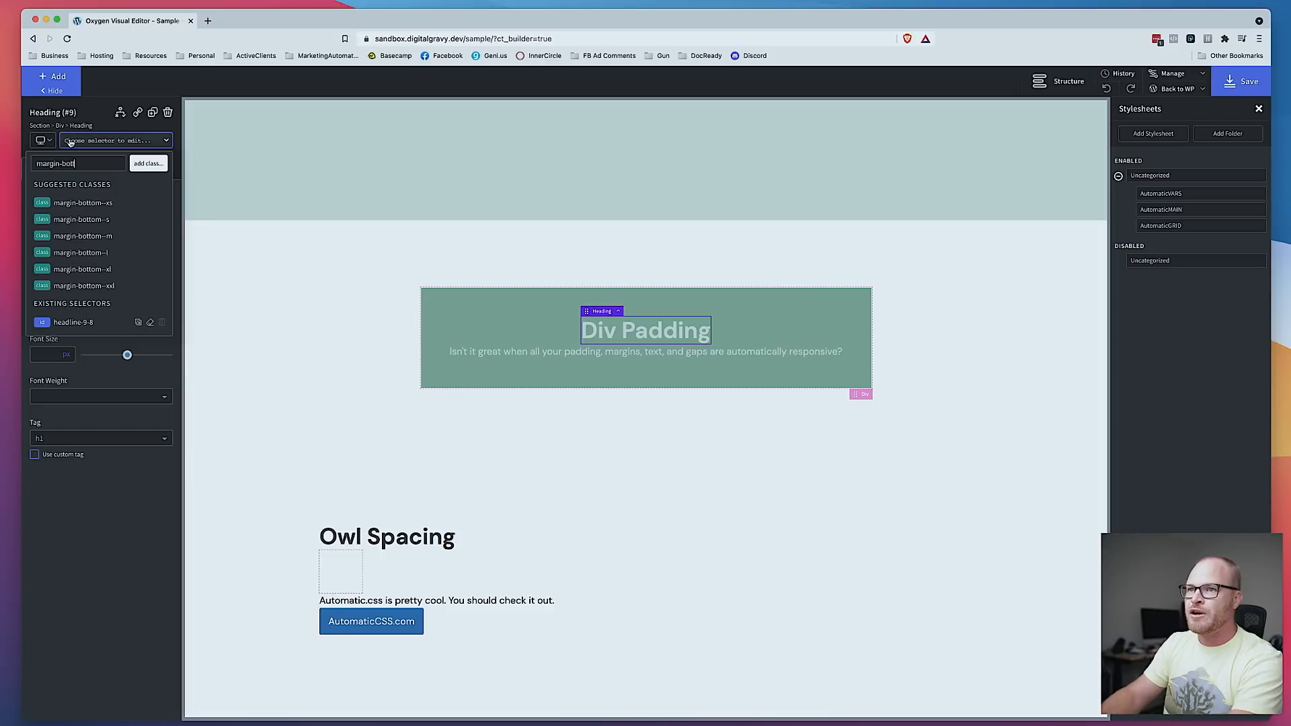
click(103, 222)
click(744, 449)
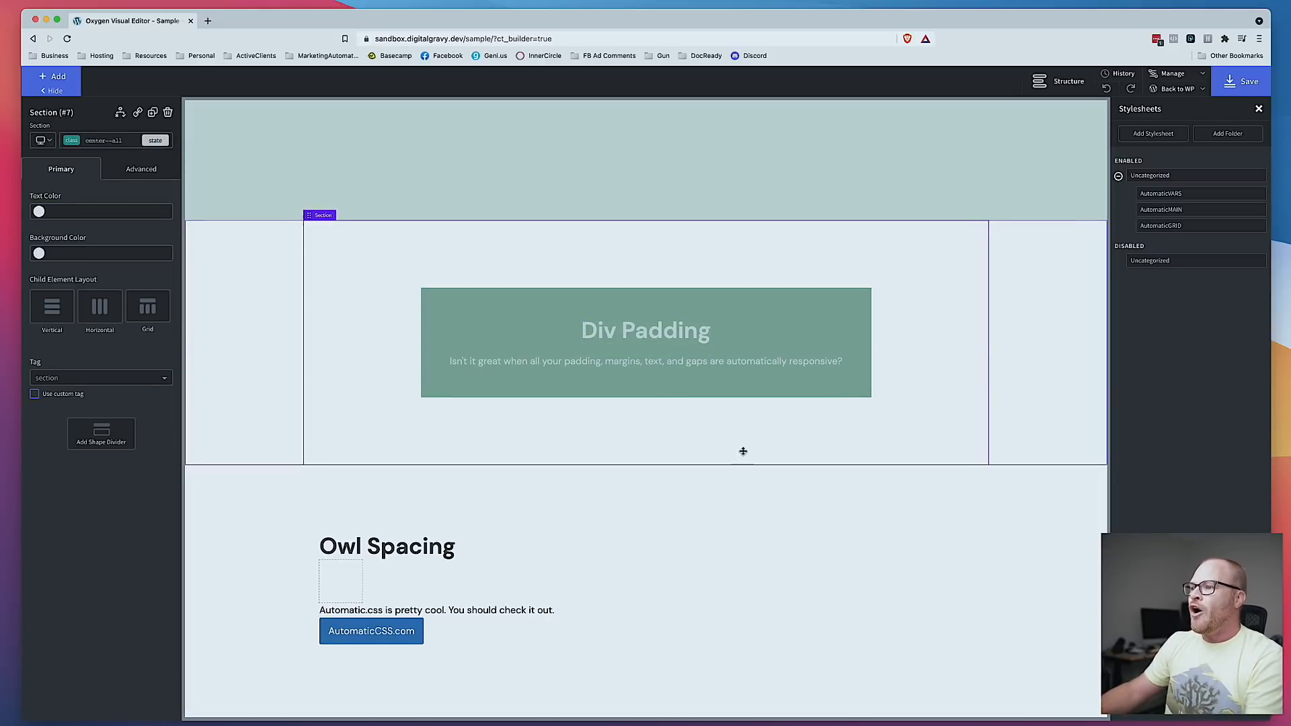
Step: Preview the Div Padding section at two narrower screen breakpoints and return to the full desktop view
click(39, 142)
click(86, 204)
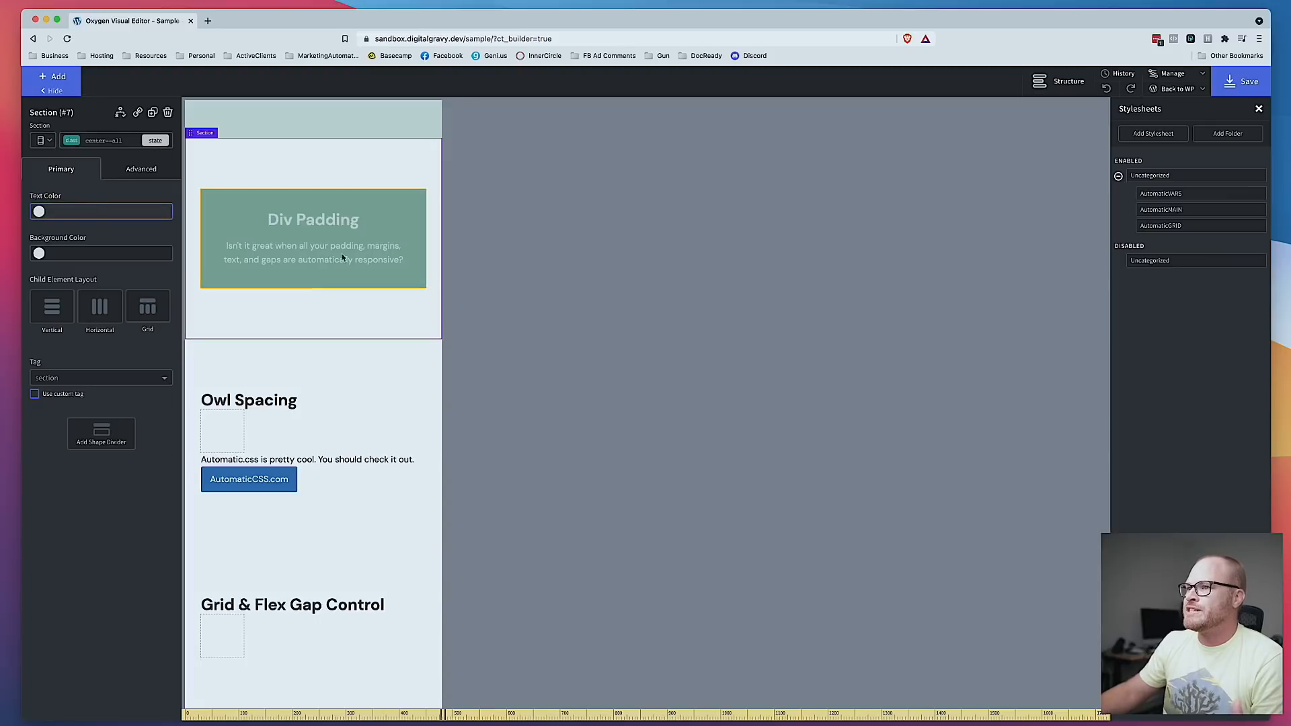
click(45, 140)
click(71, 225)
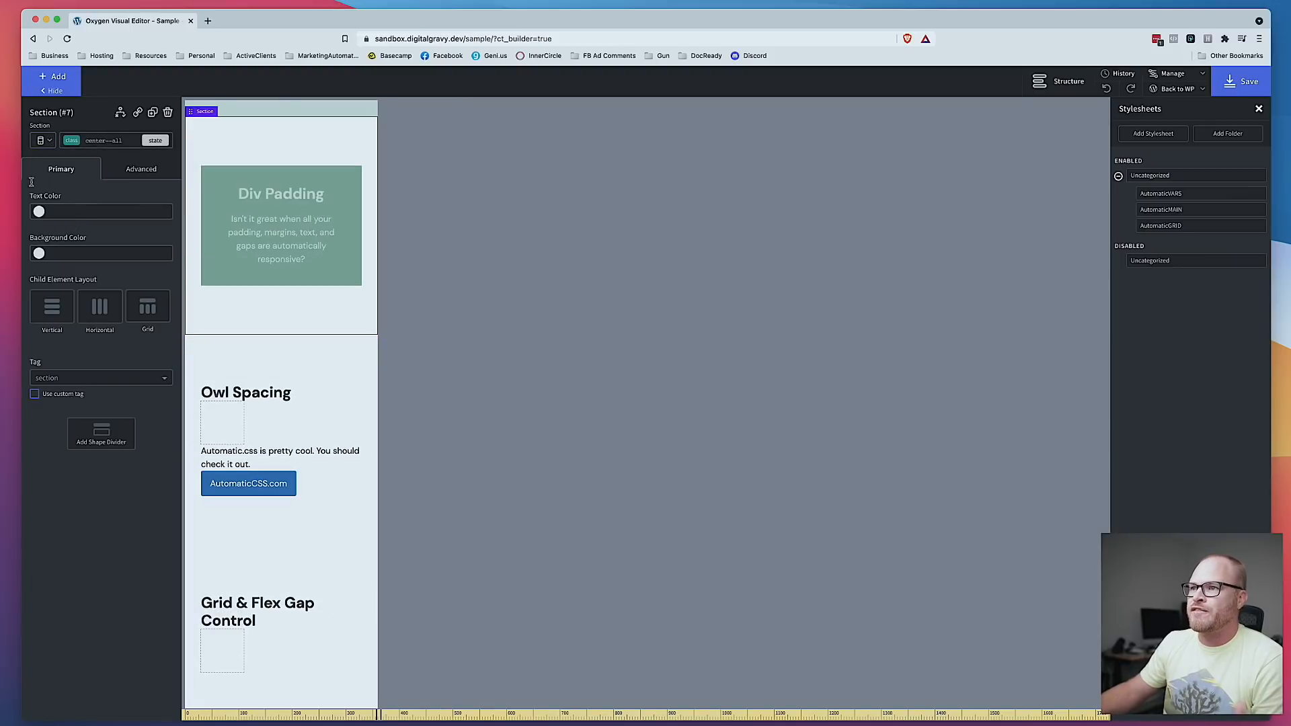
click(40, 140)
click(71, 162)
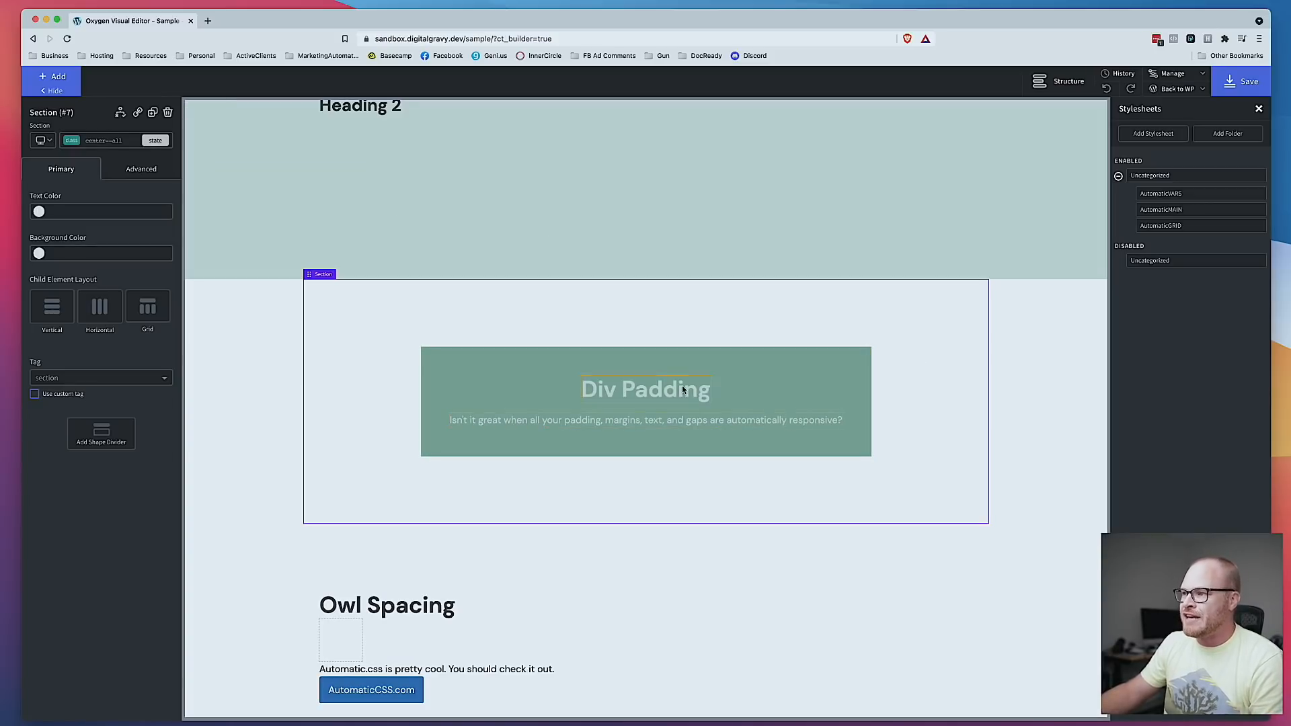
Step: Replace the text--secondary-light class on the Div Padding div with text--secondary-ultra-light
click(763, 393)
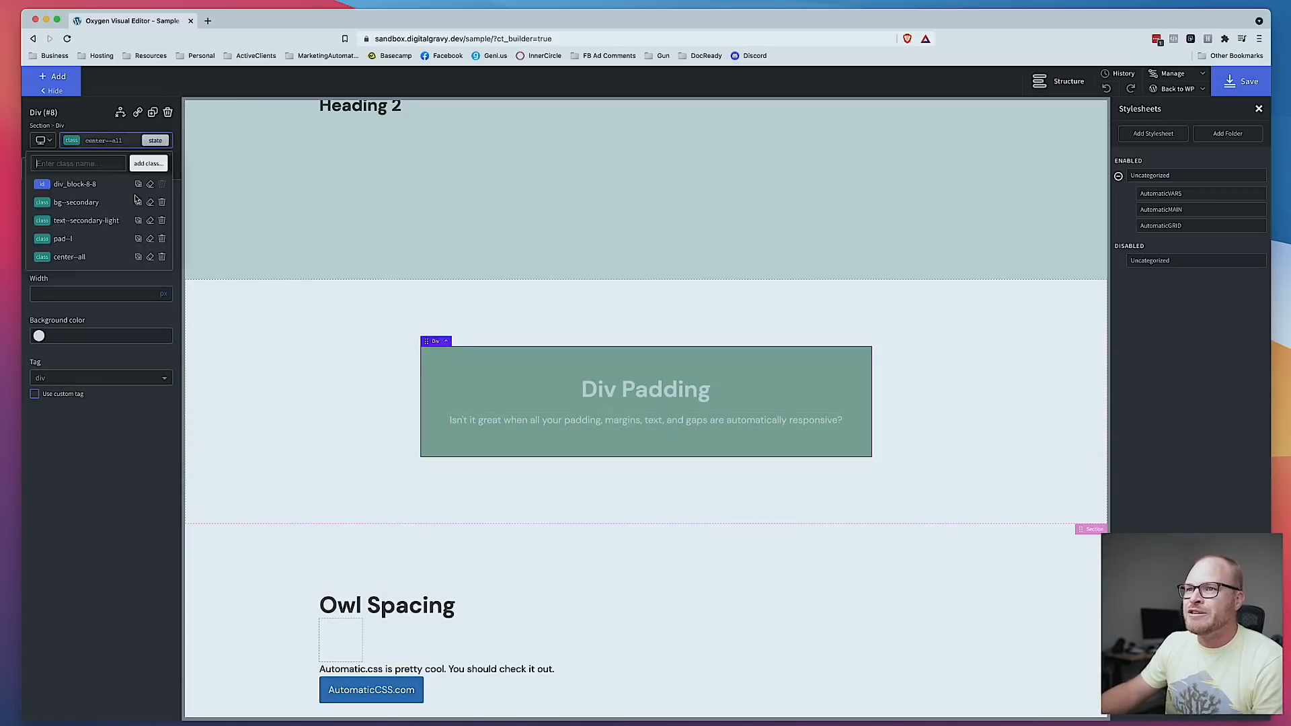
click(160, 221)
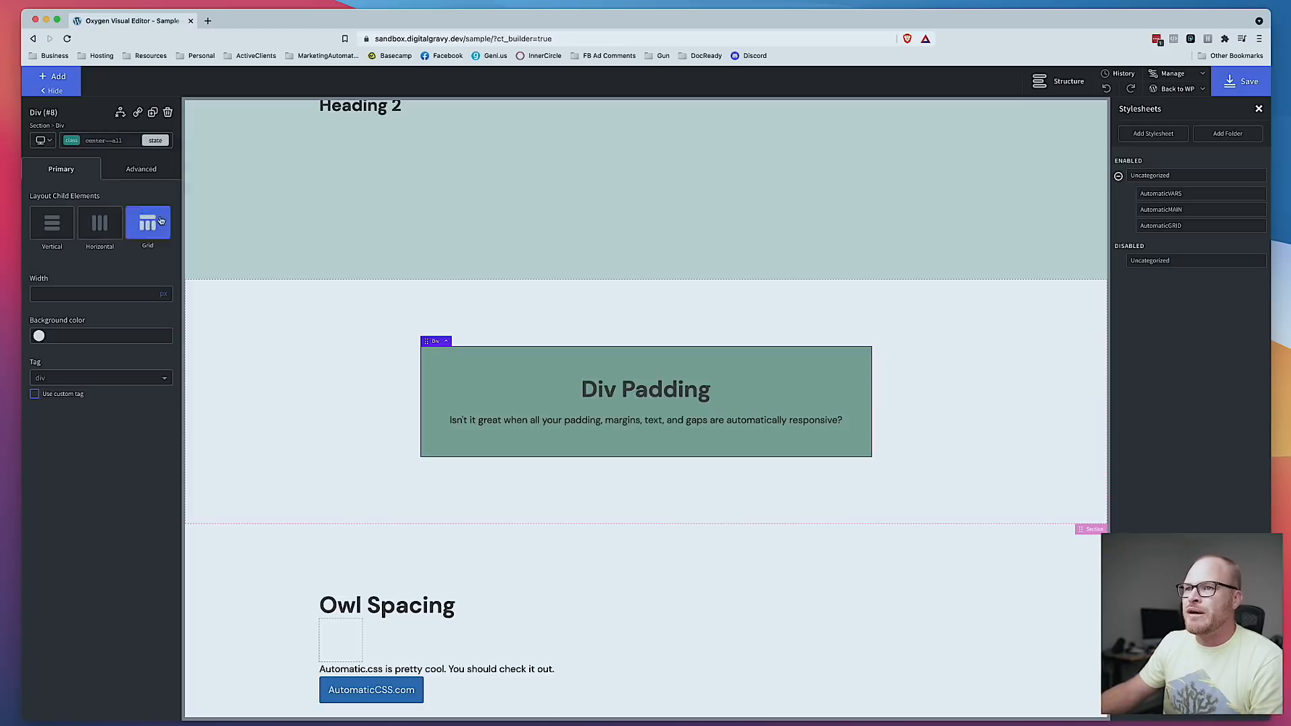
click(116, 139)
text(se)
key(BackSpace)
key(BackSpace)
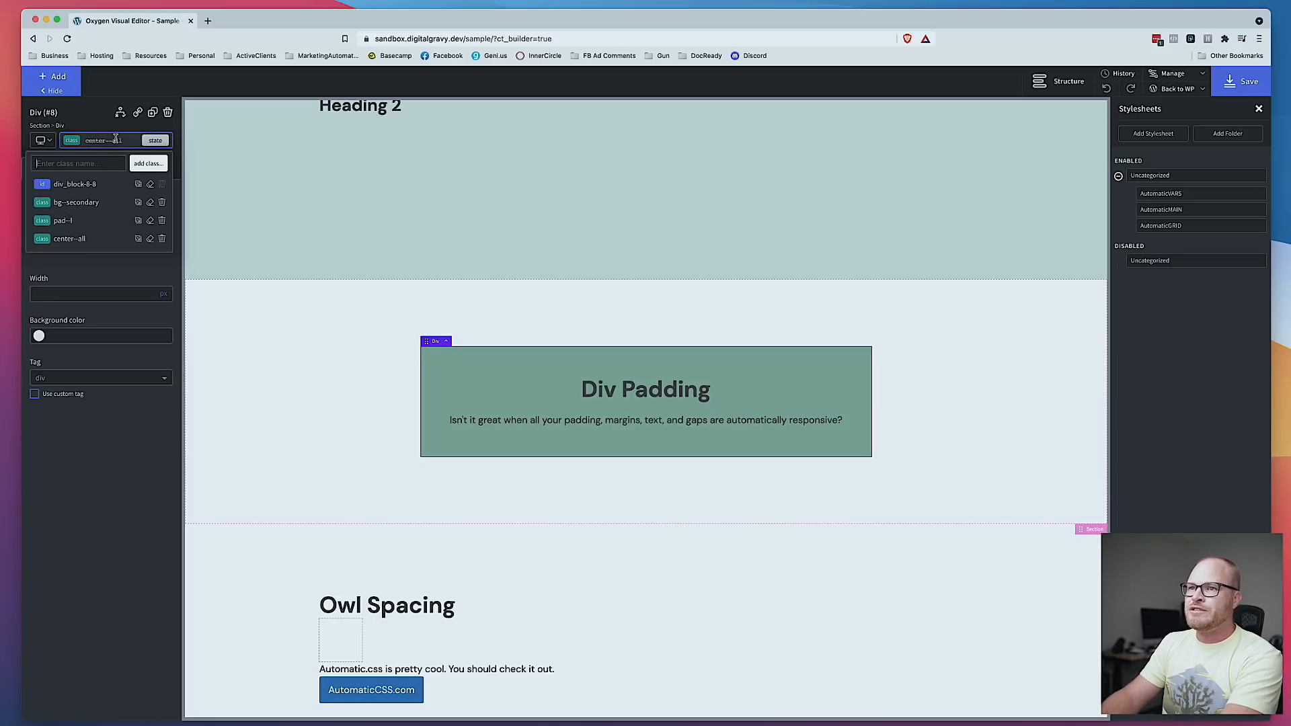
text(text--secondary-ul)
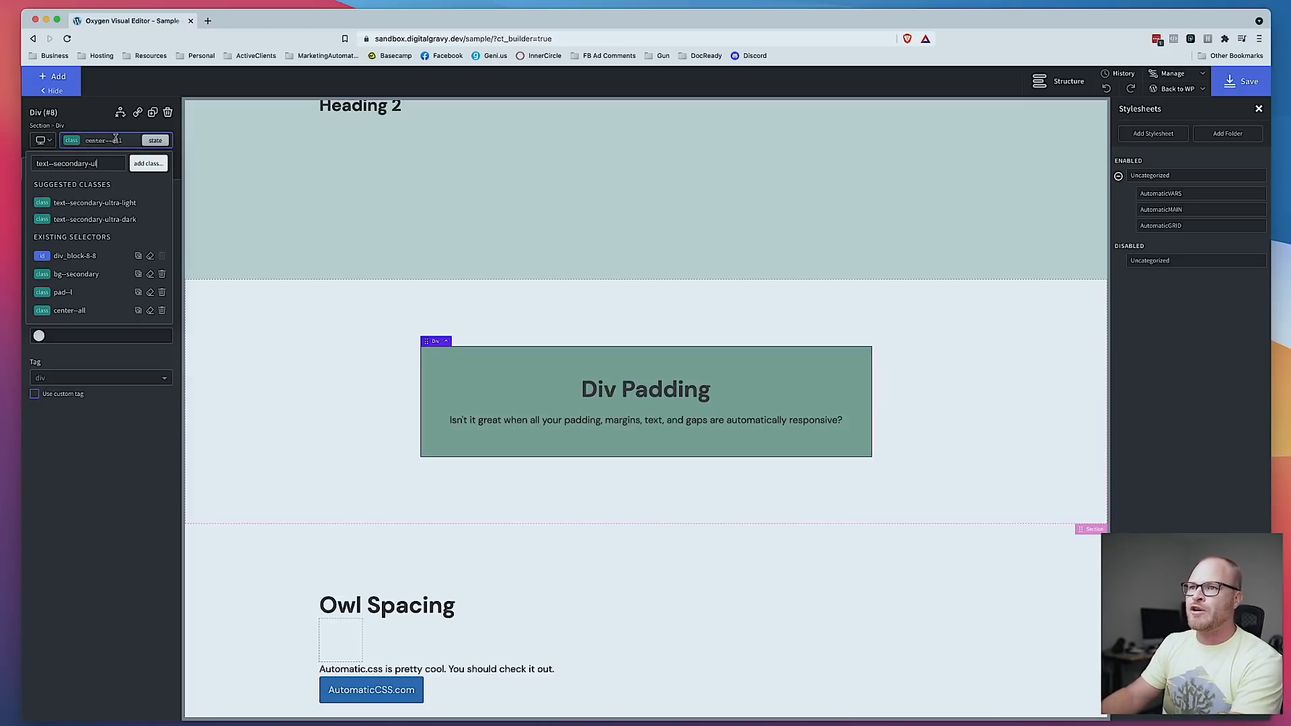
click(120, 203)
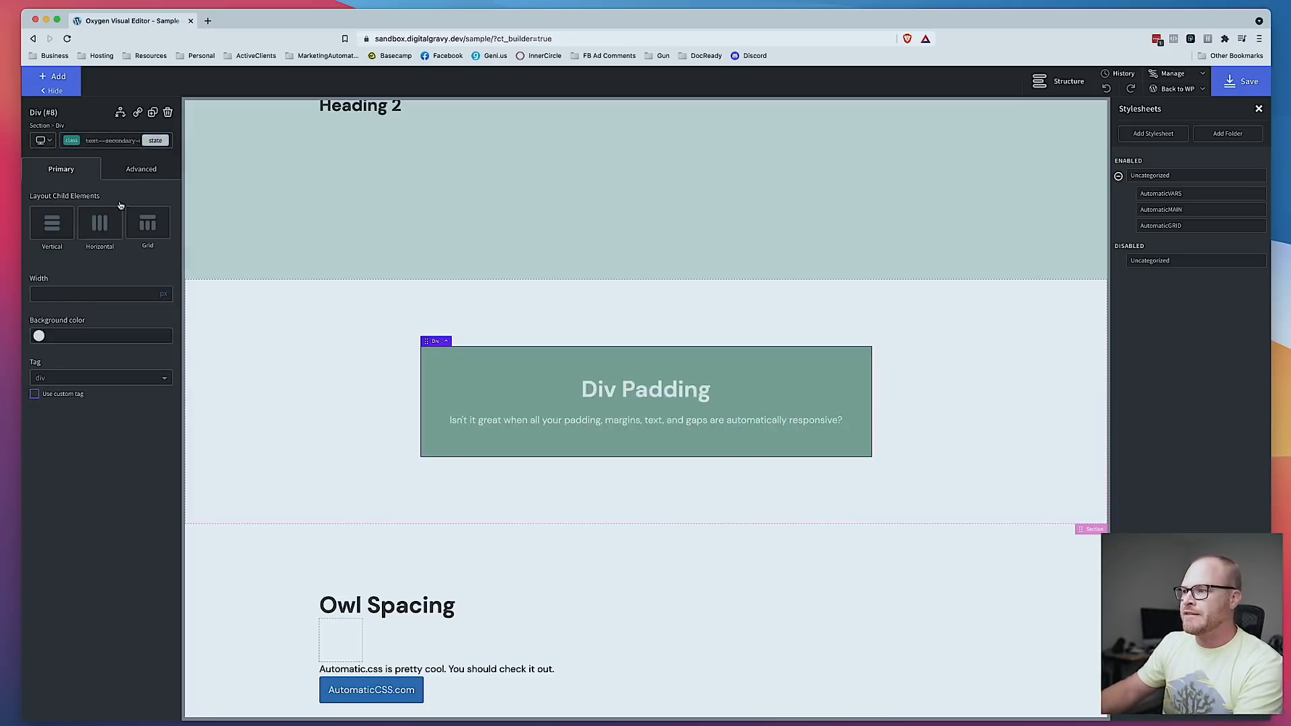
click(936, 387)
click(672, 389)
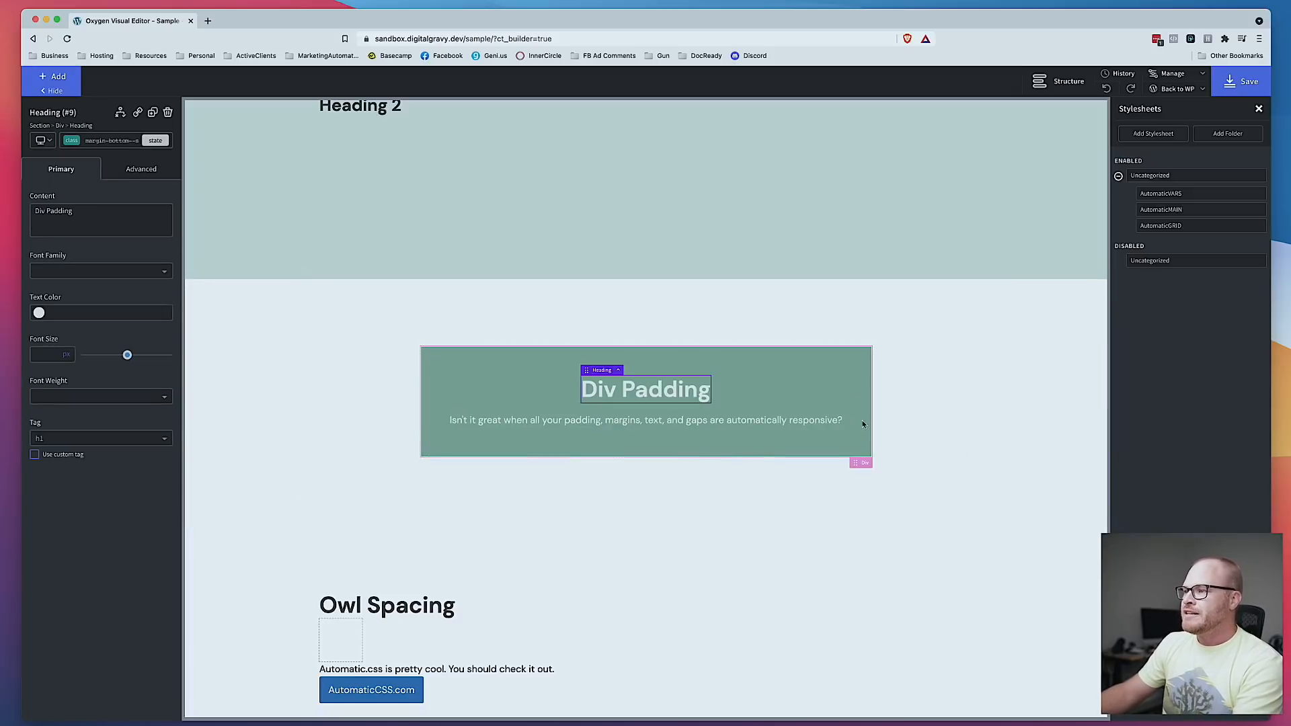
click(911, 403)
Step: Delete the empty div below the Owl Spacing heading
scroll(908, 400, down, 2)
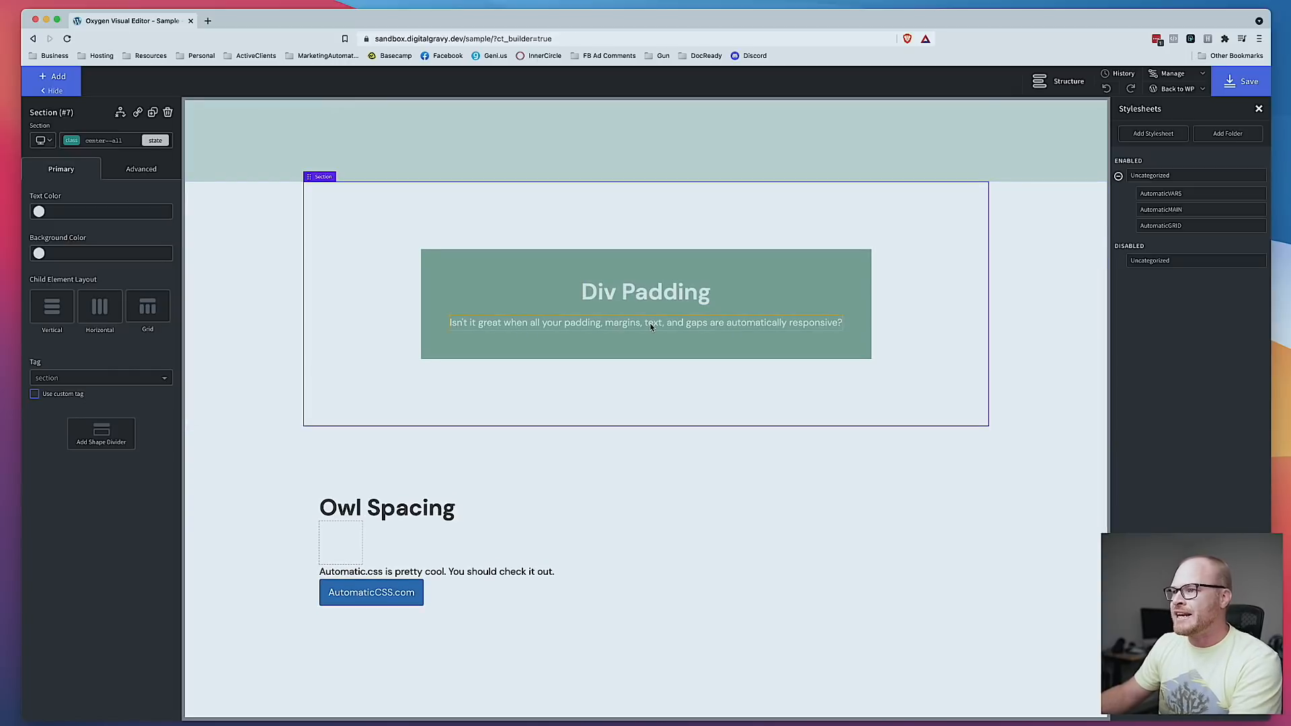
scroll(645, 336, down, 2)
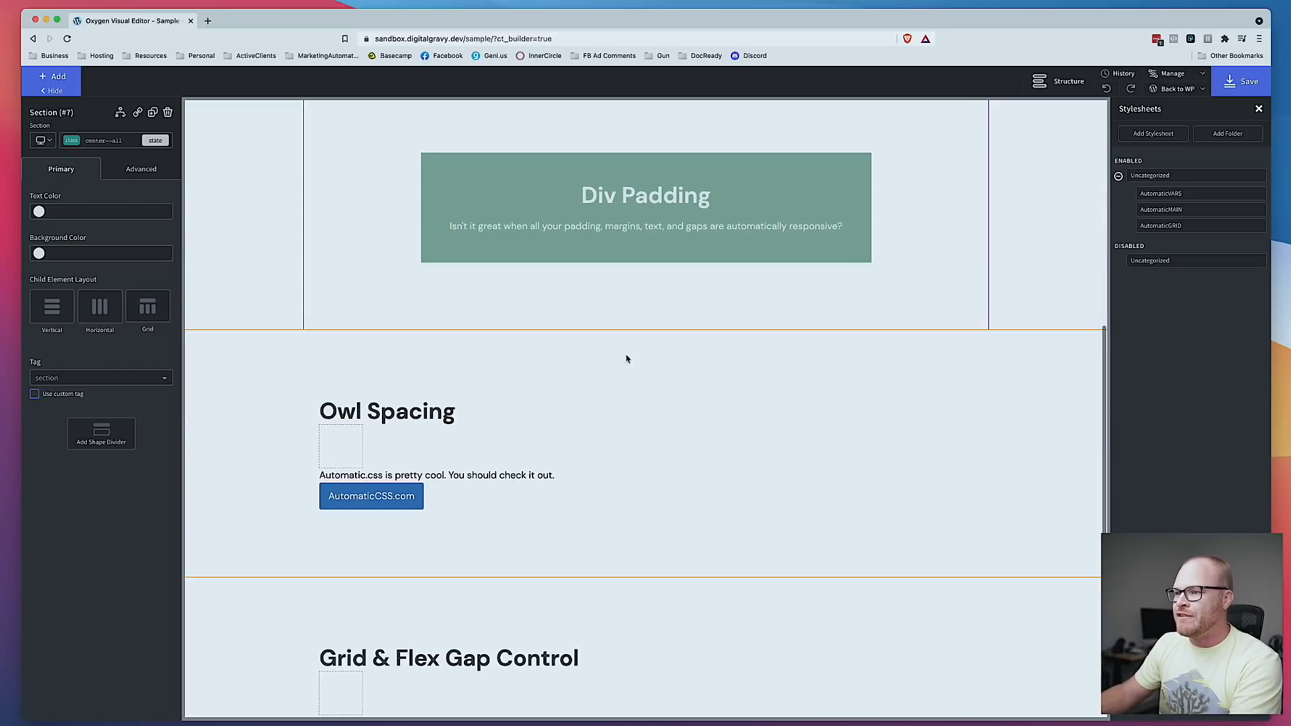
click(352, 447)
click(551, 199)
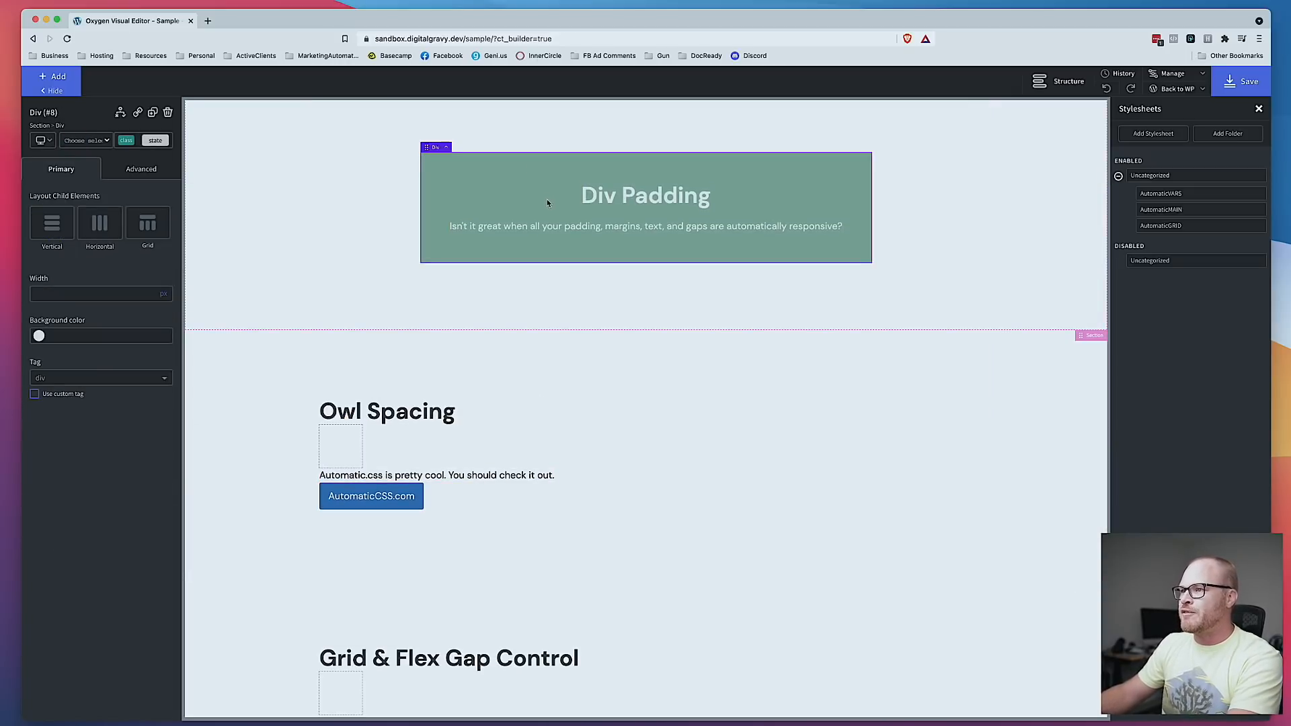
click(337, 452)
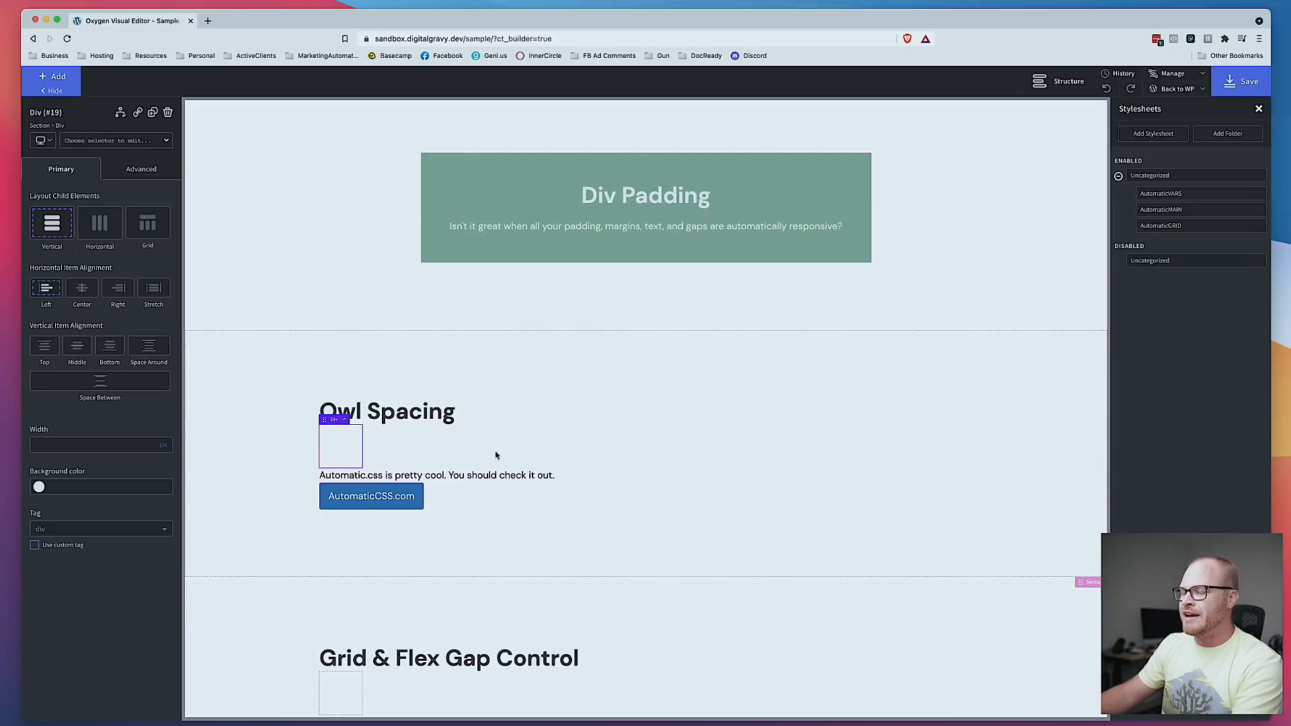
click(168, 113)
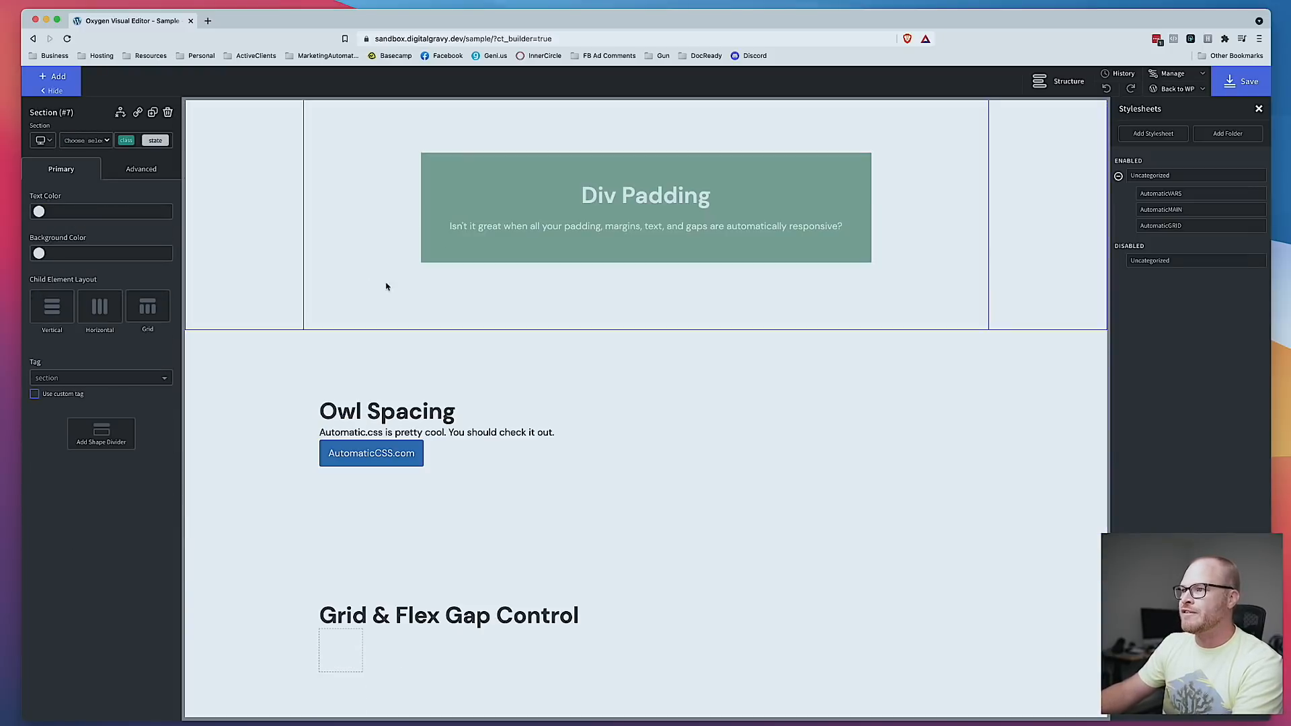
Step: Add an image element after the text in the Owl Spacing section and open the media library for its source
click(484, 176)
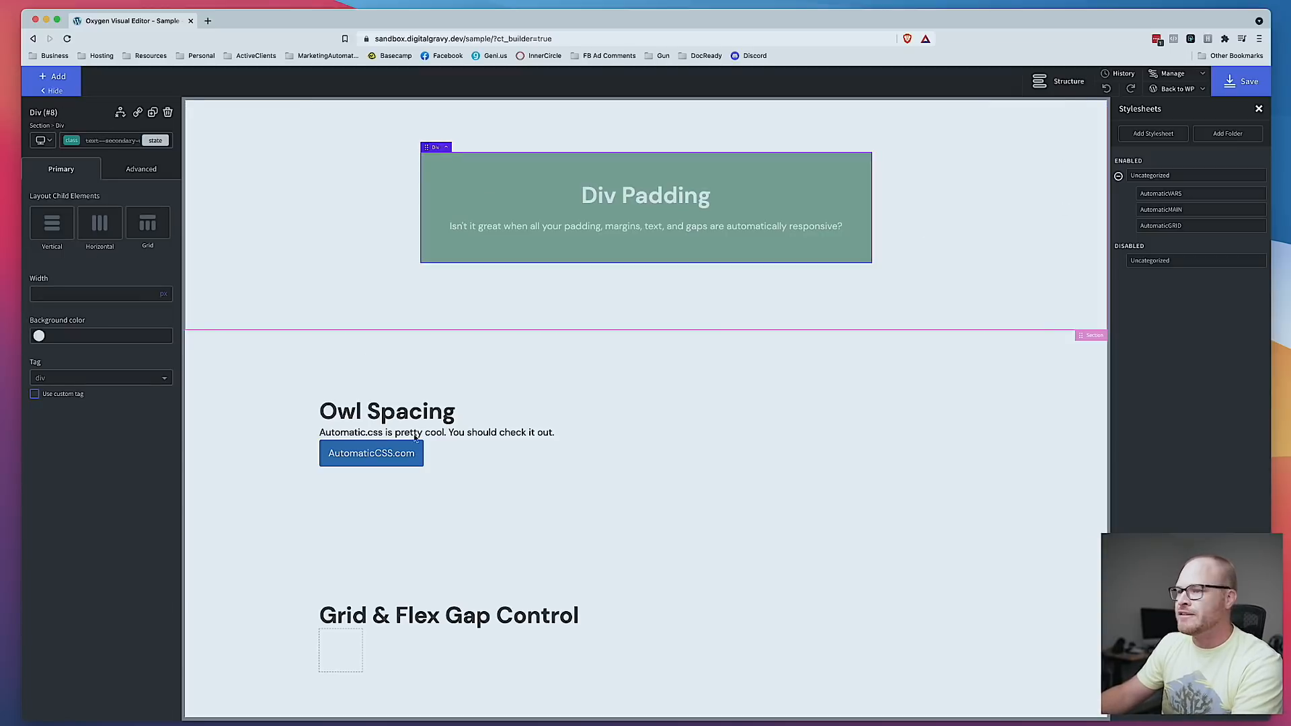
click(512, 434)
click(53, 76)
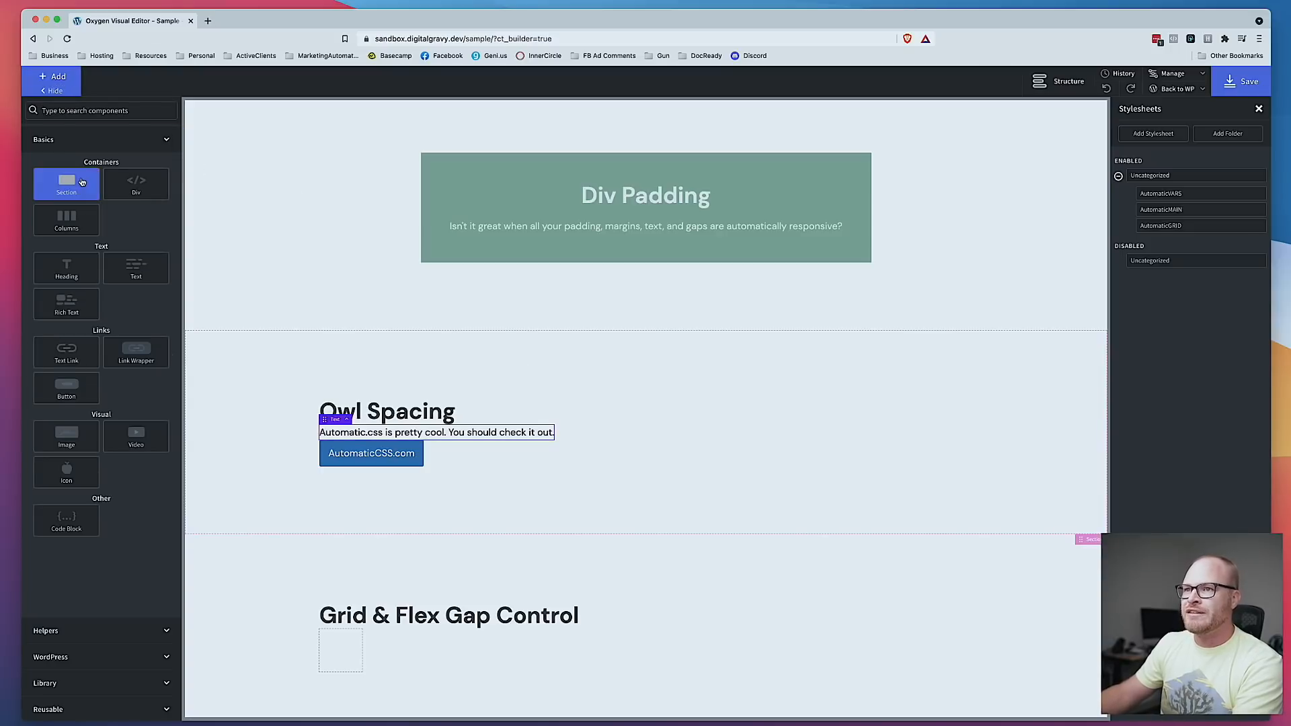
text(image)
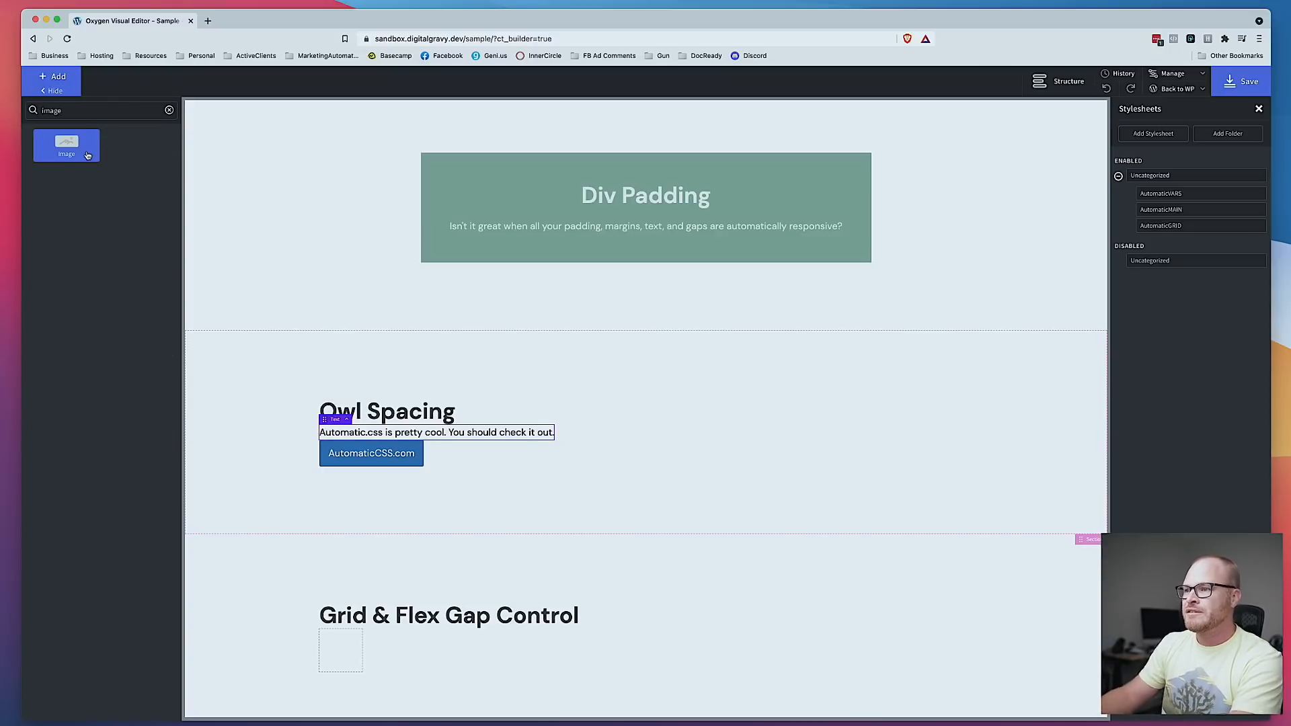
click(67, 146)
scroll(555, 486, down, 2)
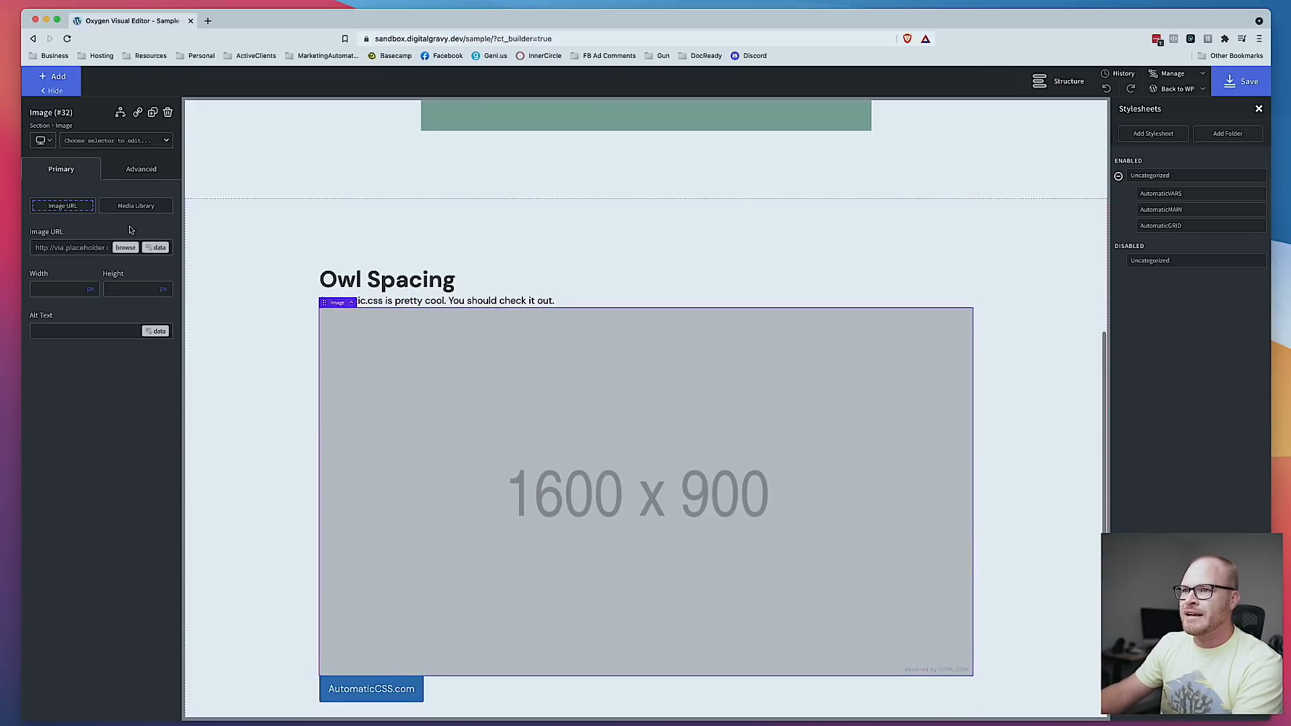
click(127, 247)
click(122, 119)
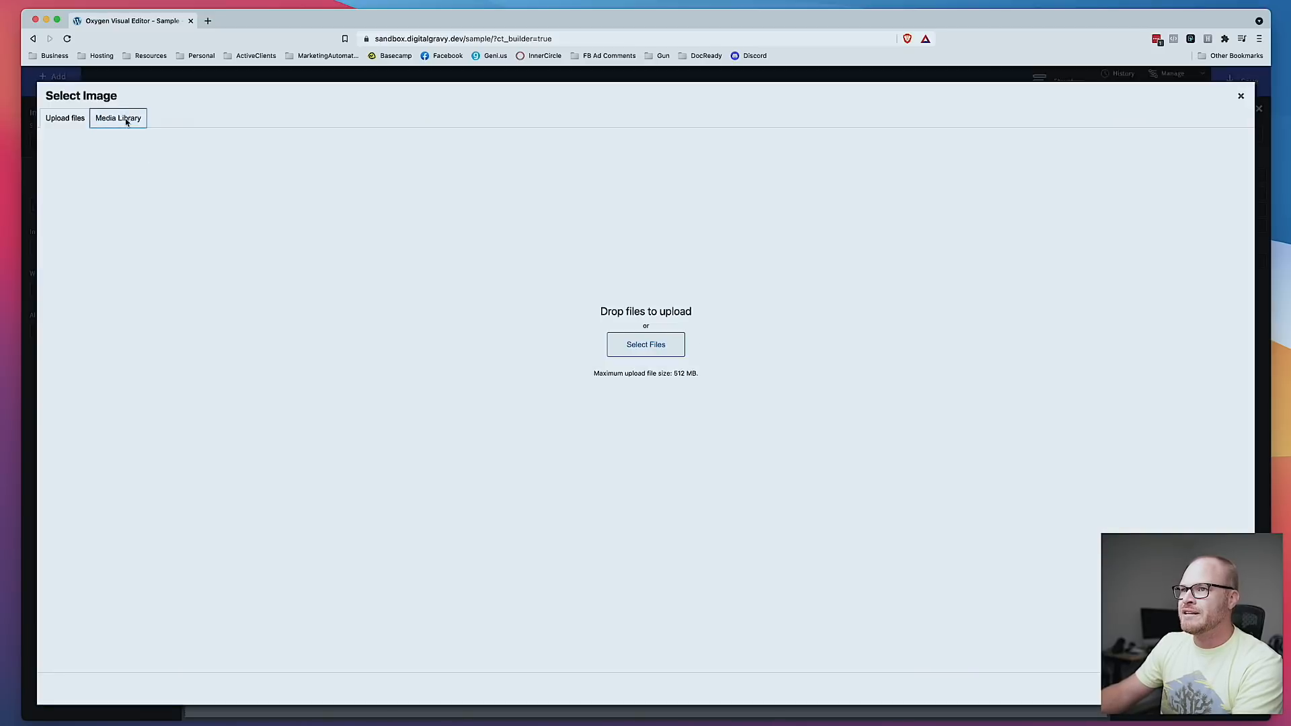
Step: Open unsplash.com in a new browser tab and open the XPS photo of a laptop on a wooden table
key(super+t)
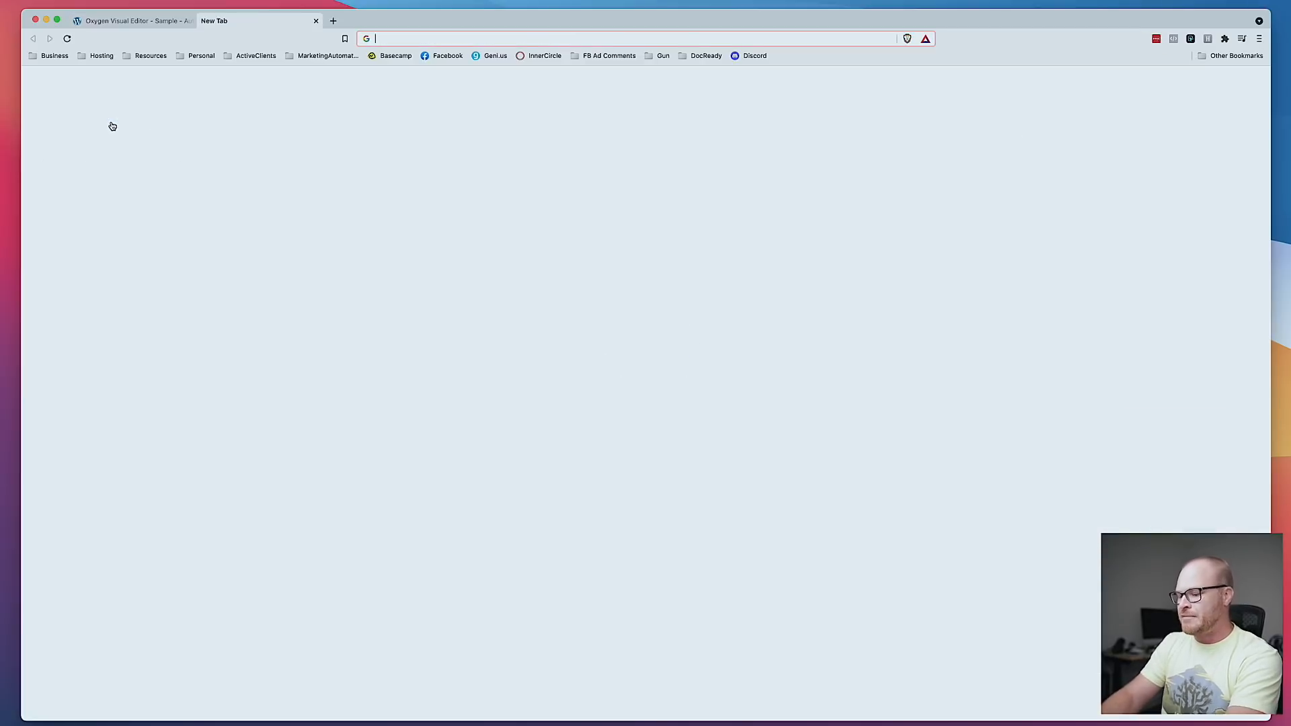
text(un)
key(Return)
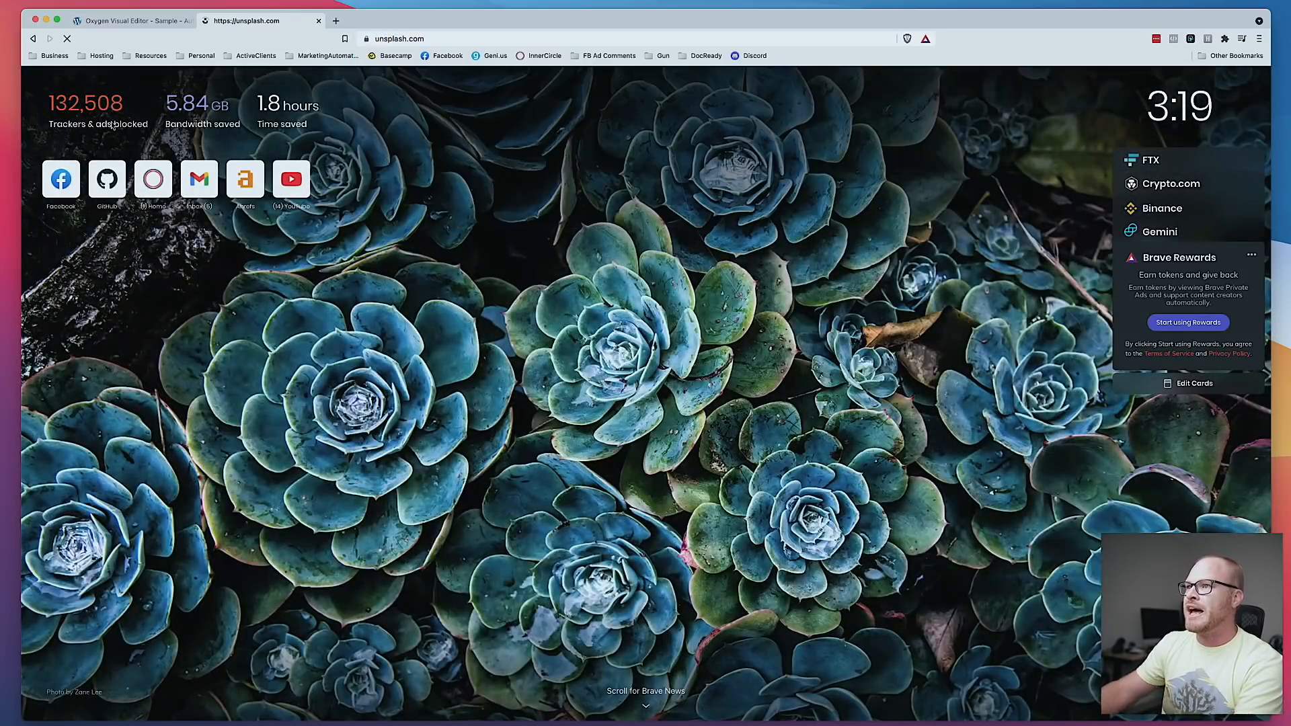
scroll(442, 466, down, 3)
click(543, 385)
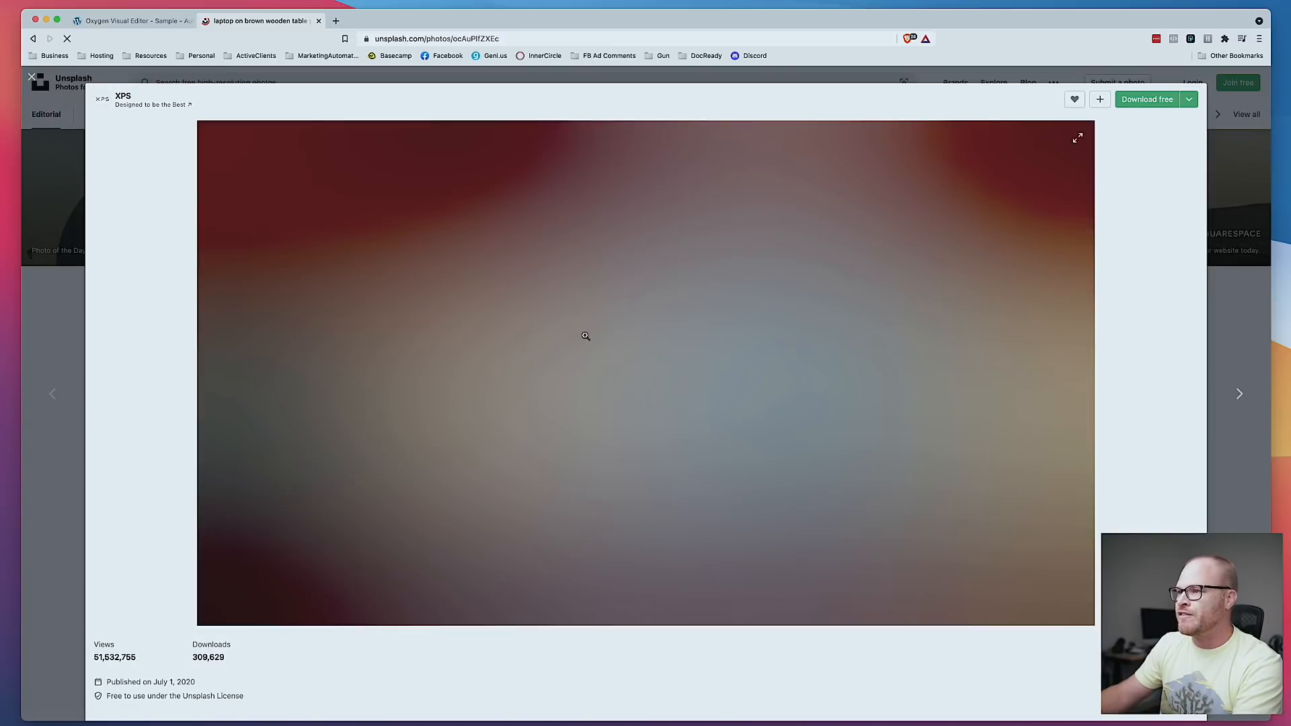
Step: Download the laptop photo to the Downloads folder under the name photo
click(1143, 100)
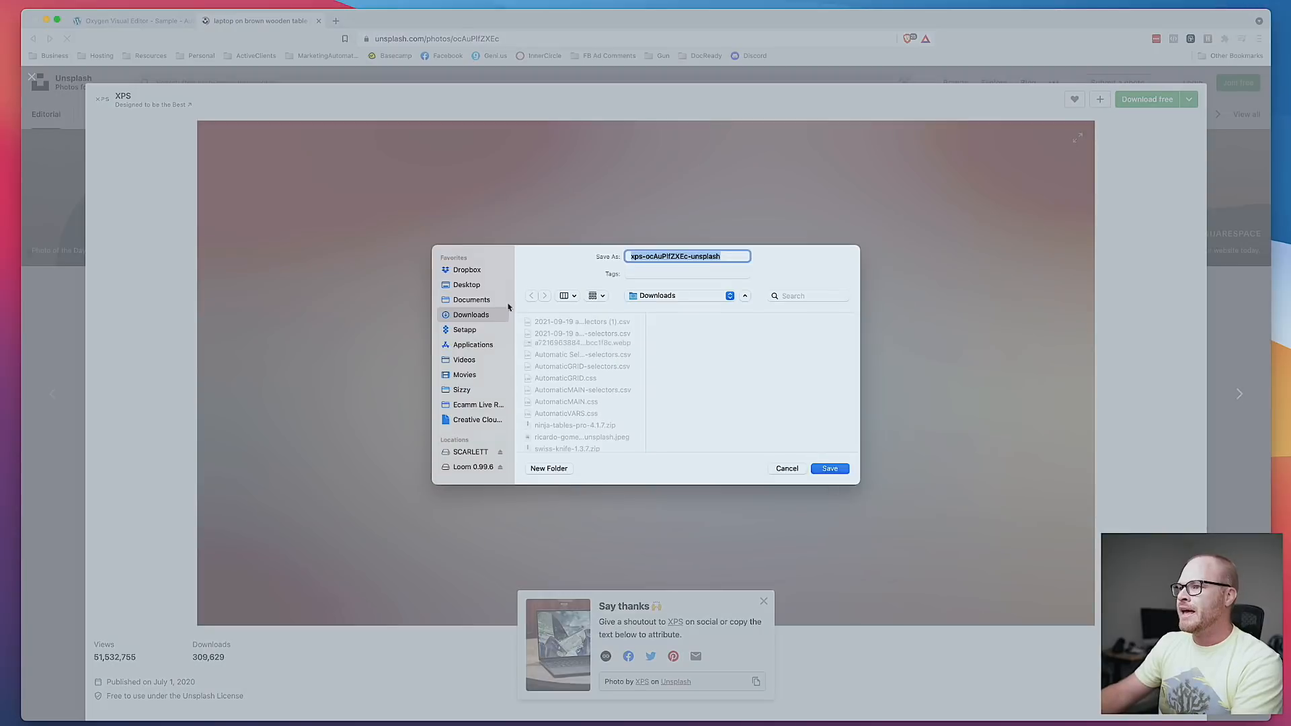
click(467, 285)
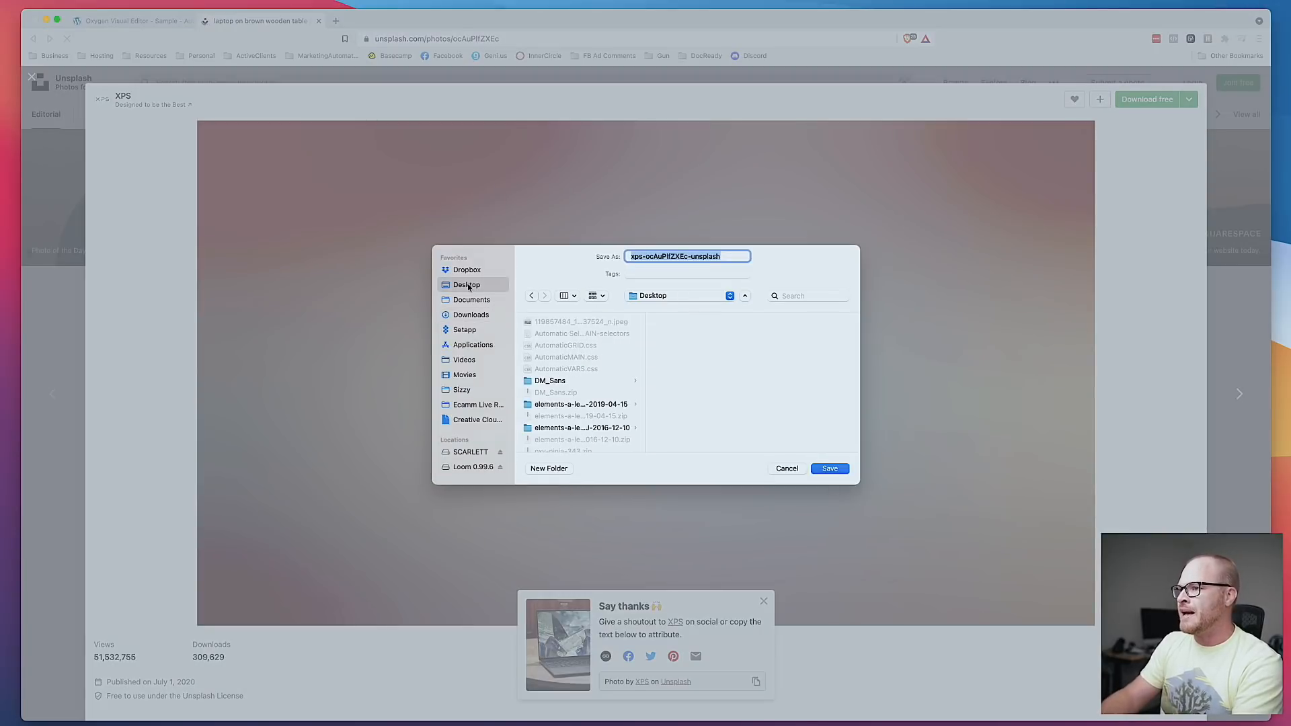
click(471, 316)
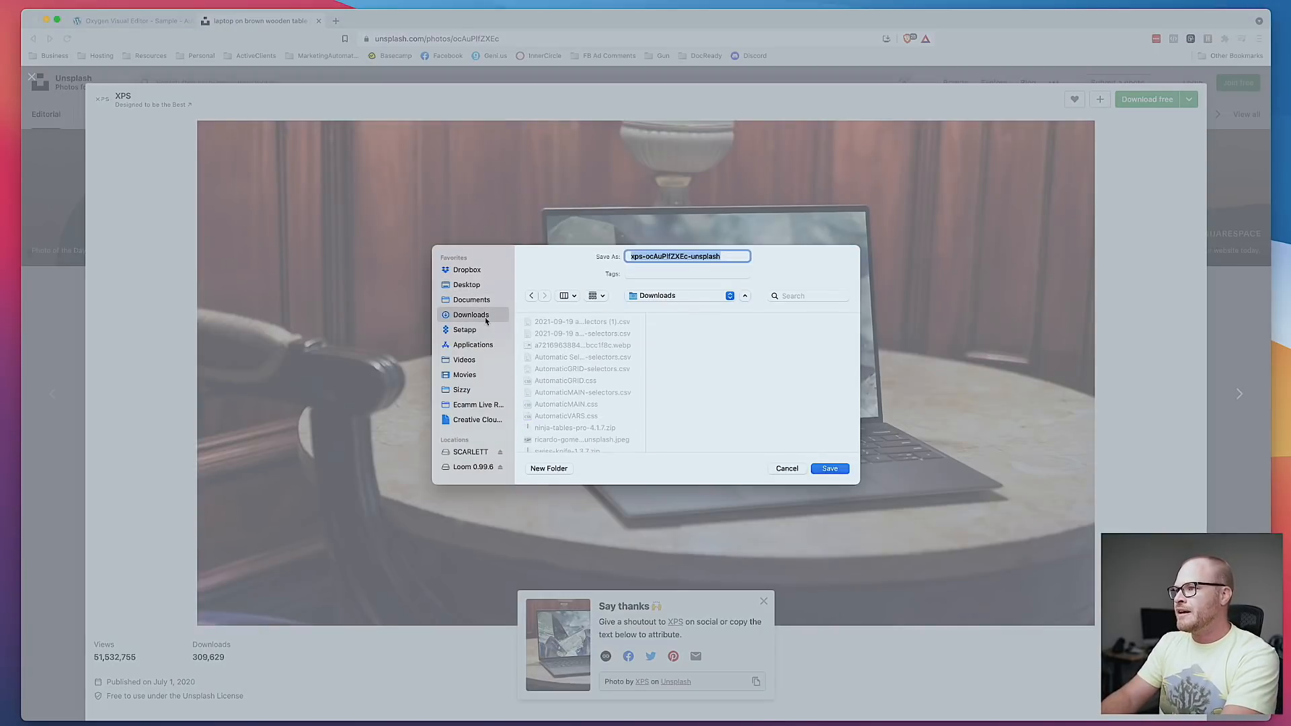
text(photo)
key(Return)
Step: Open squoosh.app in a new browser tab and load the downloaded photo.jpeg into it
key(super+t)
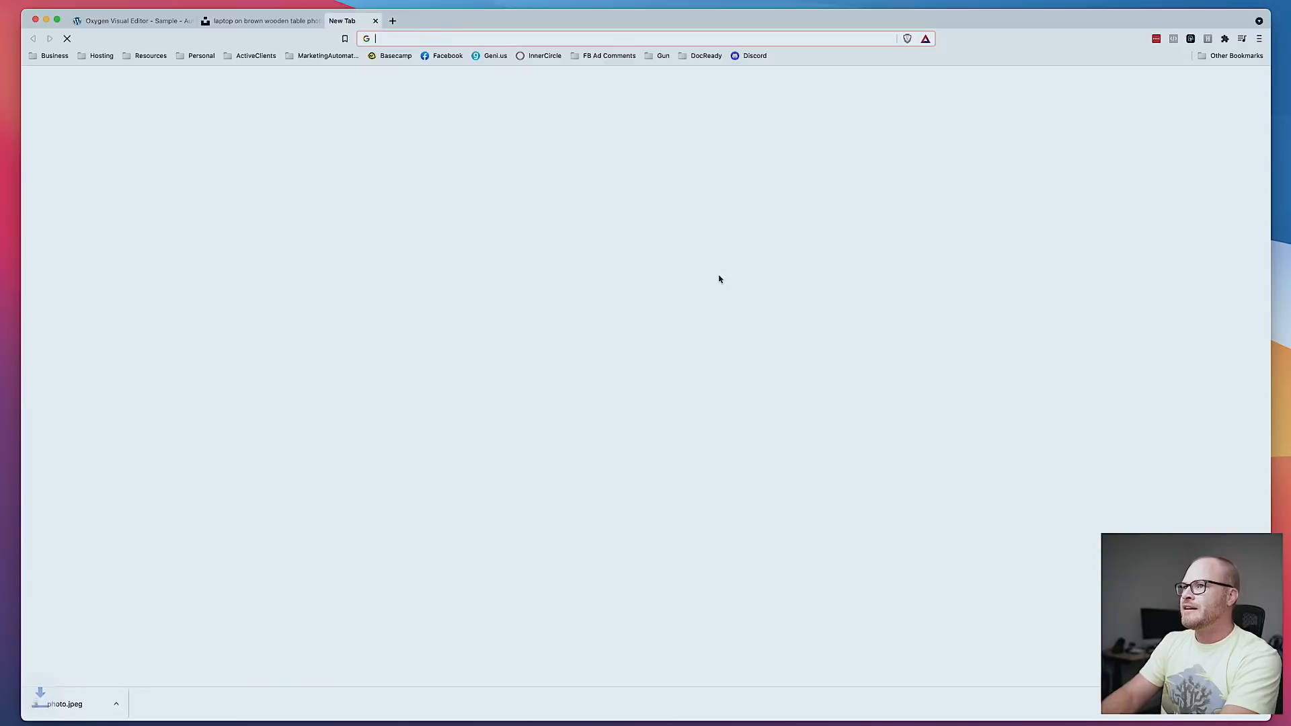
text(squoosh.app)
key(Return)
drag(65, 704, 693, 115)
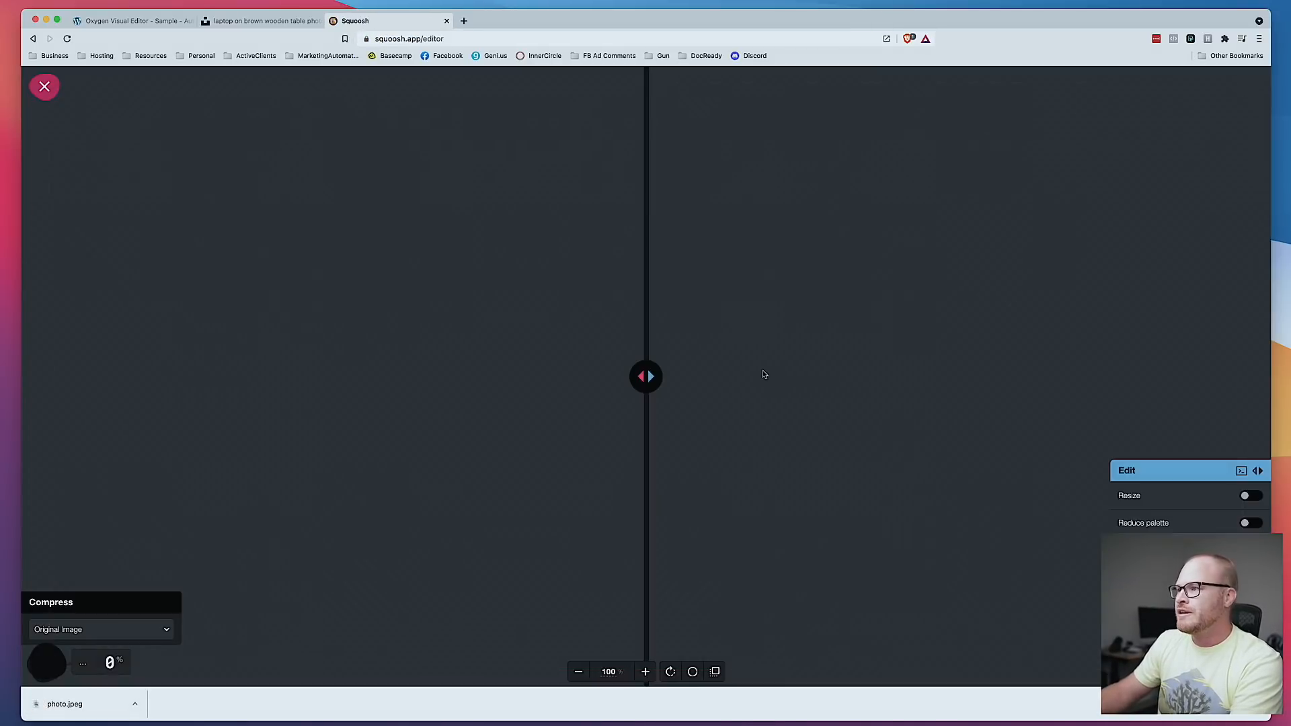
Step: Enable resizing for the photo and set its width to 1600 with the aspect ratio maintained
click(1248, 496)
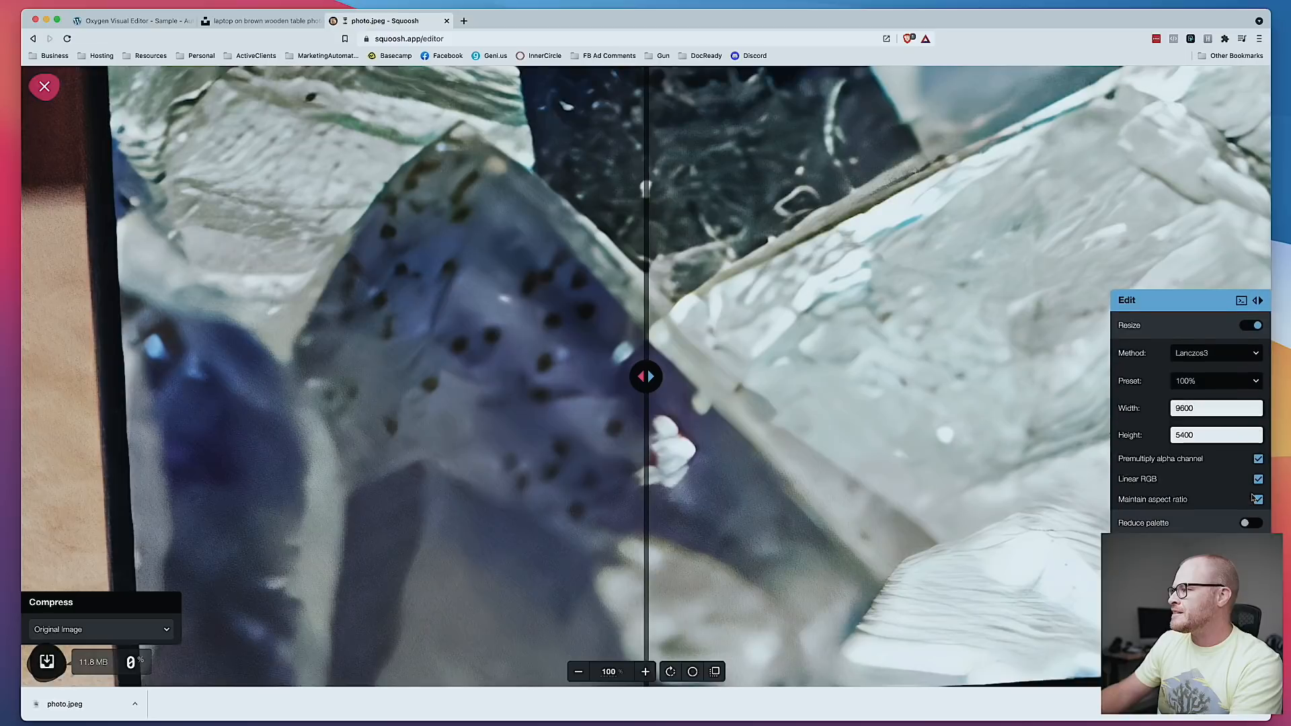
click(1258, 472)
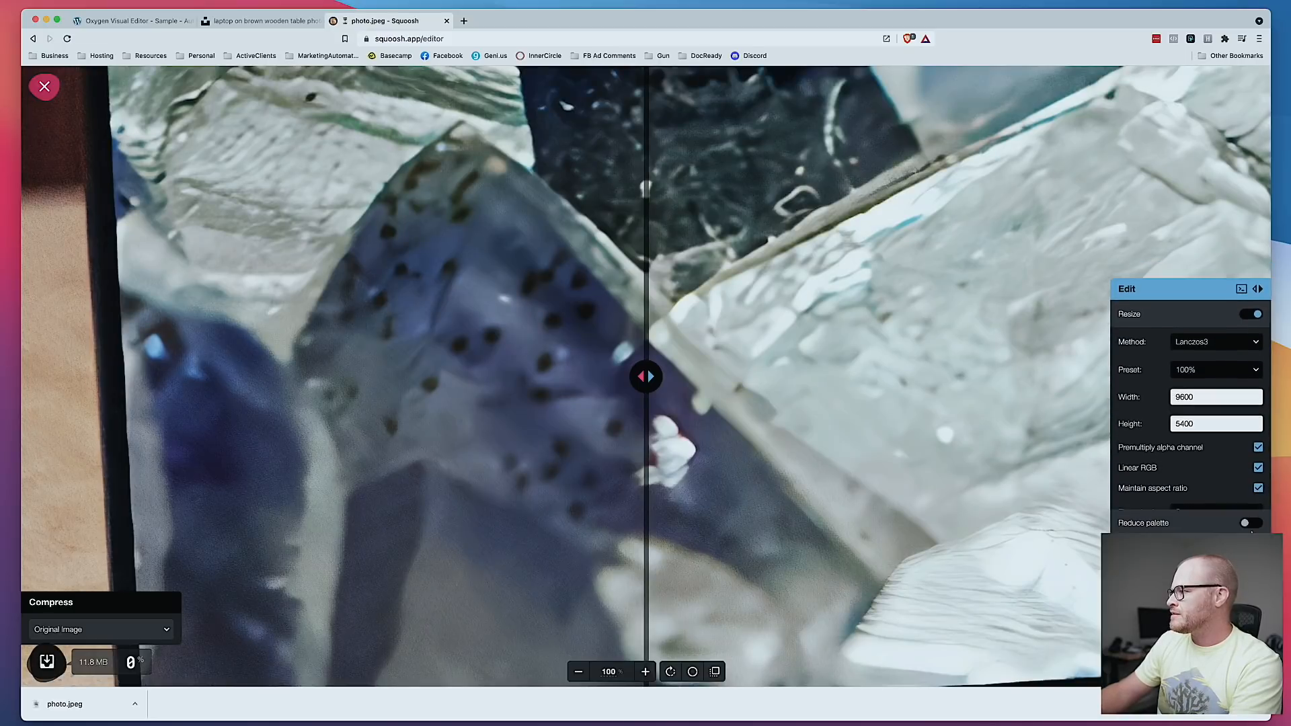
double_click(1208, 412)
text(1600)
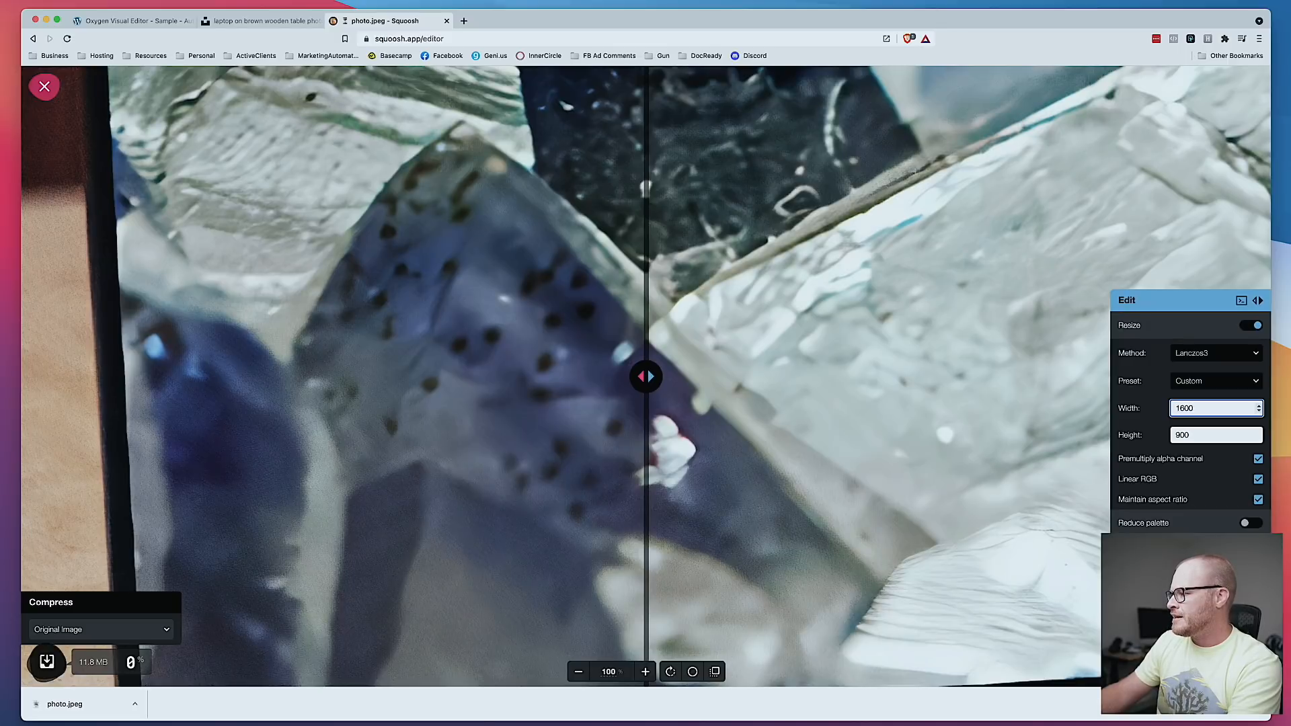
Step: Save the resized image as photo in the Downloads folder, overwriting the existing photo.jpeg
click(1244, 661)
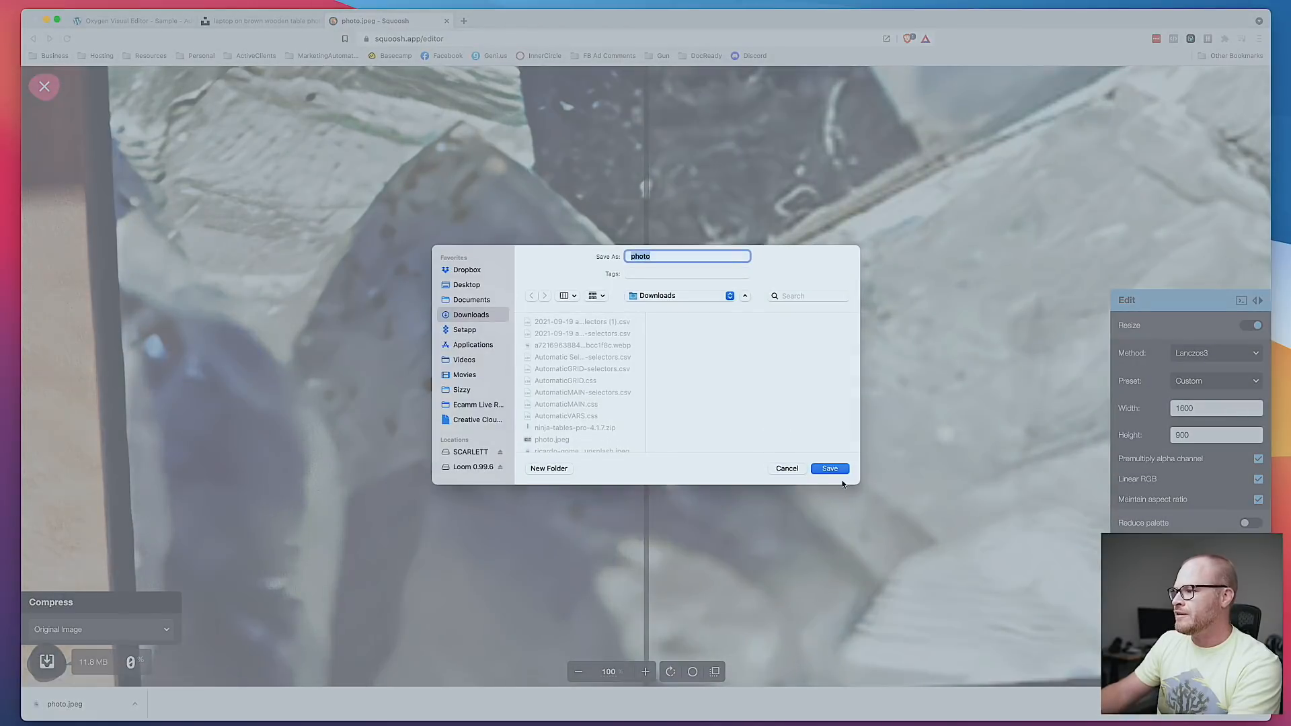
click(833, 466)
click(675, 419)
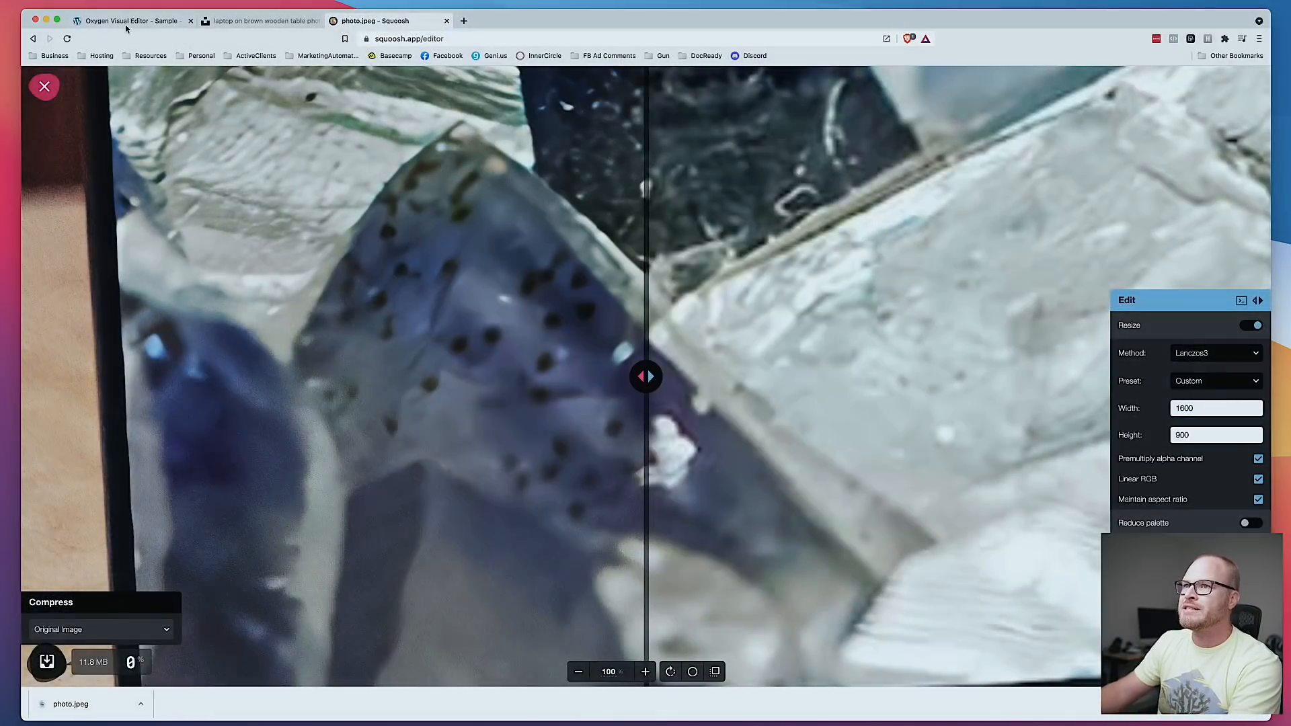
Step: Return to the Oxygen editor tab, upload photo.jpeg to the media library and insert it as the Owl Spacing section's image
click(126, 28)
drag(64, 704, 398, 496)
click(1218, 654)
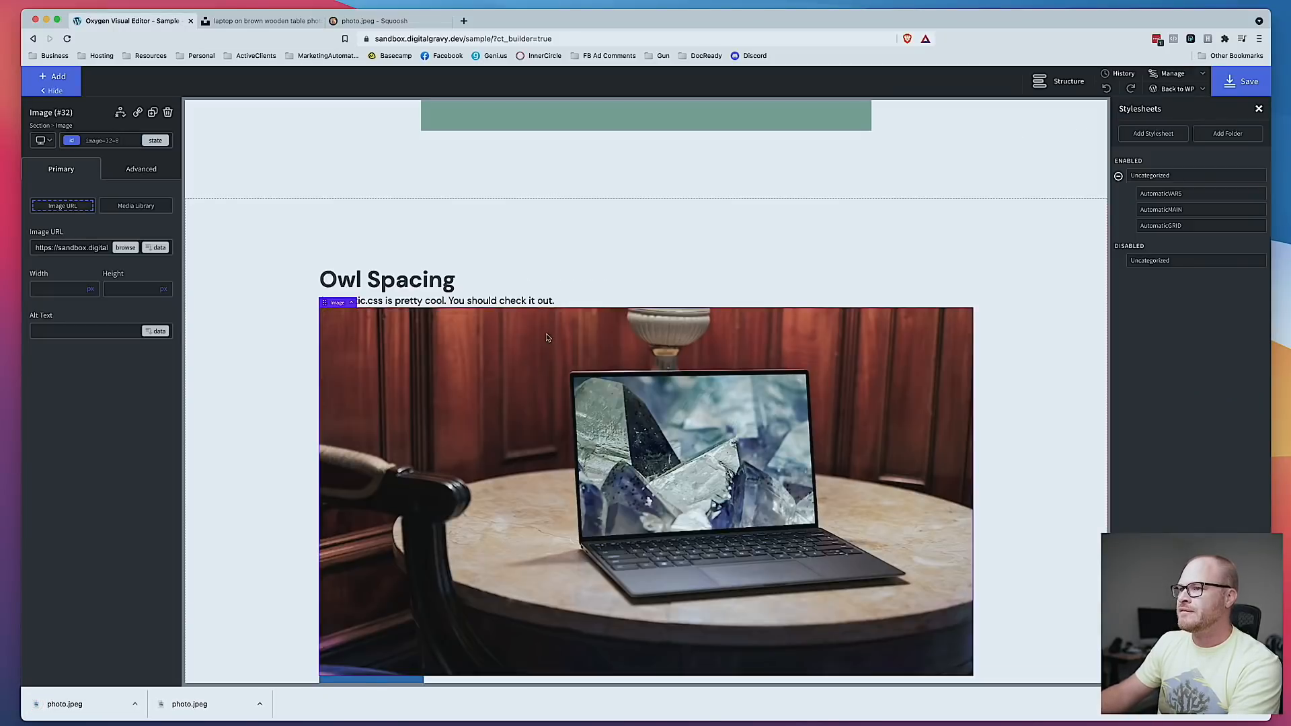
Step: Apply the center--all class to the Owl Spacing section and move its text below the image
scroll(546, 338, down, 2)
click(207, 139)
click(112, 139)
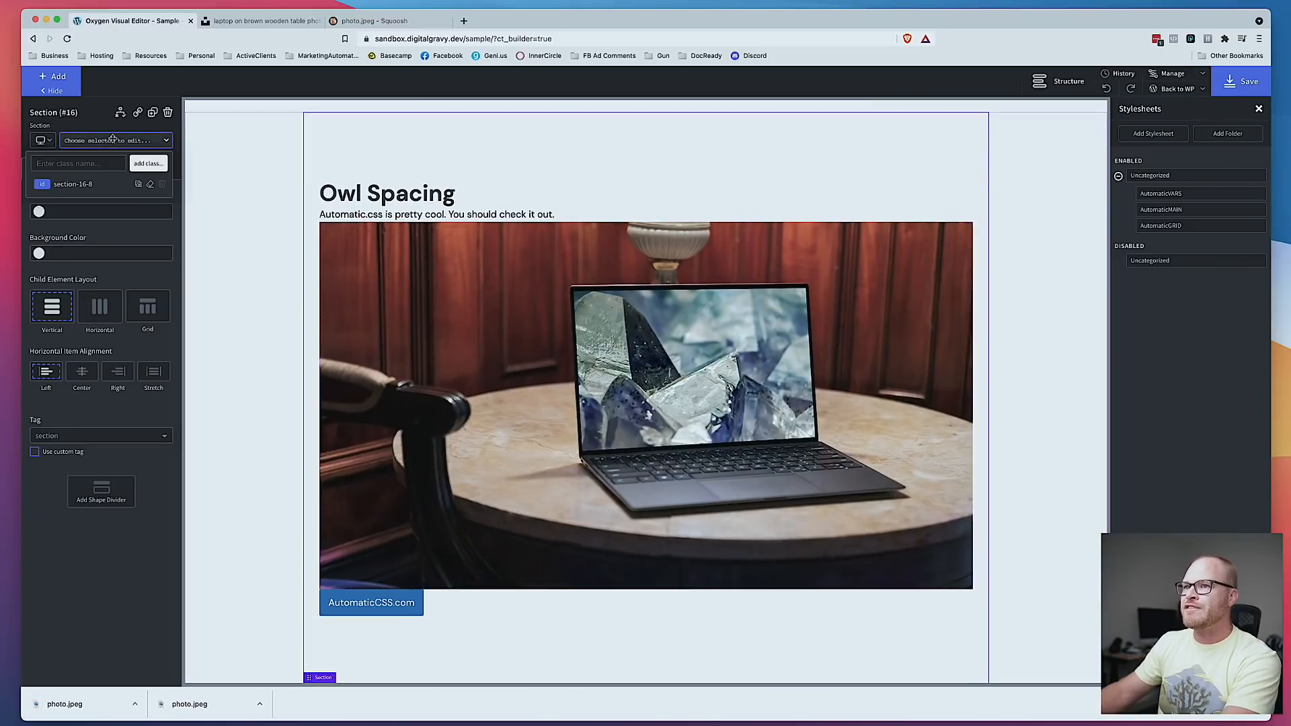
text(center)
click(98, 202)
scroll(862, 154, down, 1)
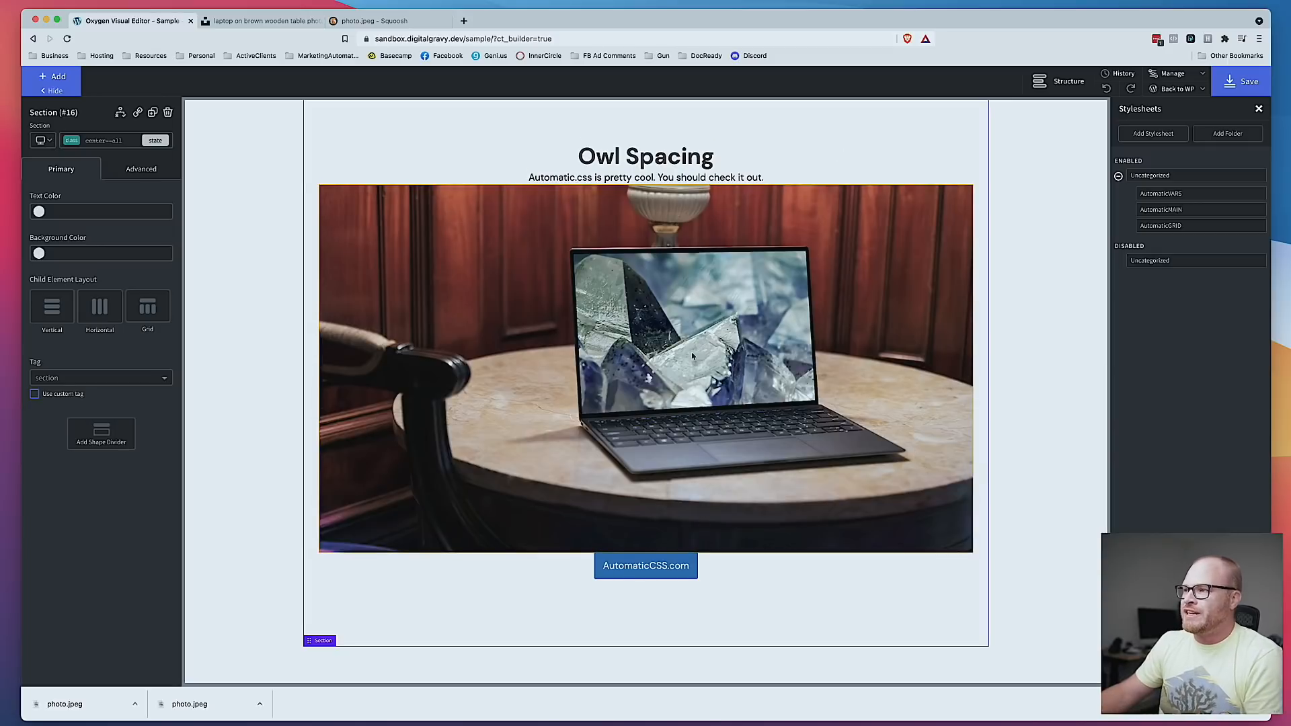
scroll(691, 352, up, 2)
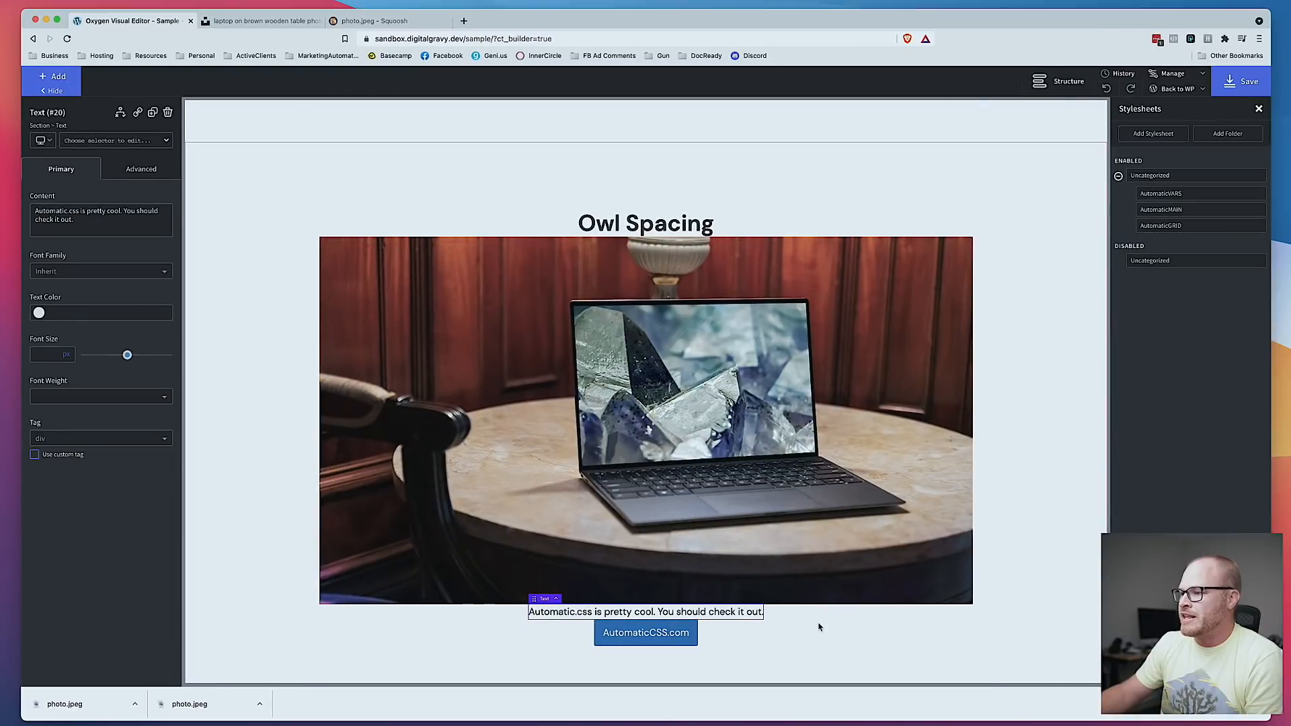
Step: Try the owl--xs class on the Owl Spacing section and remove it again
click(819, 626)
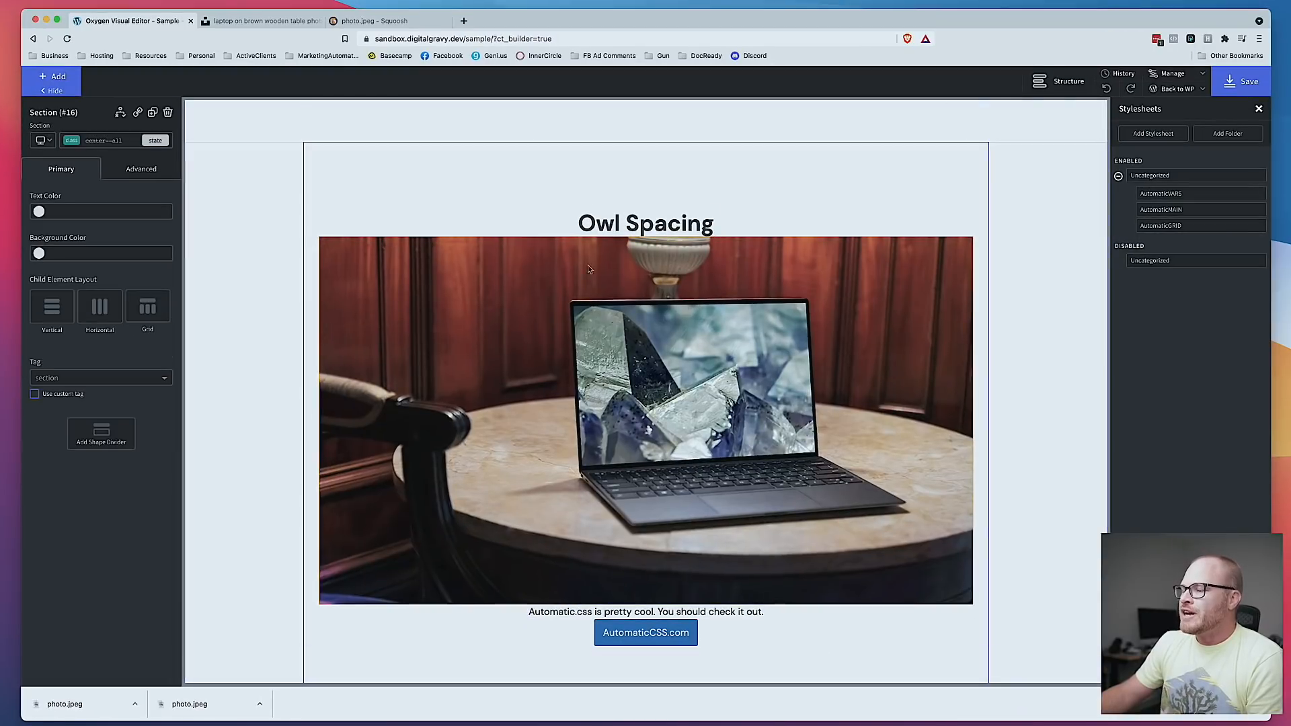
click(138, 144)
text(owl--)
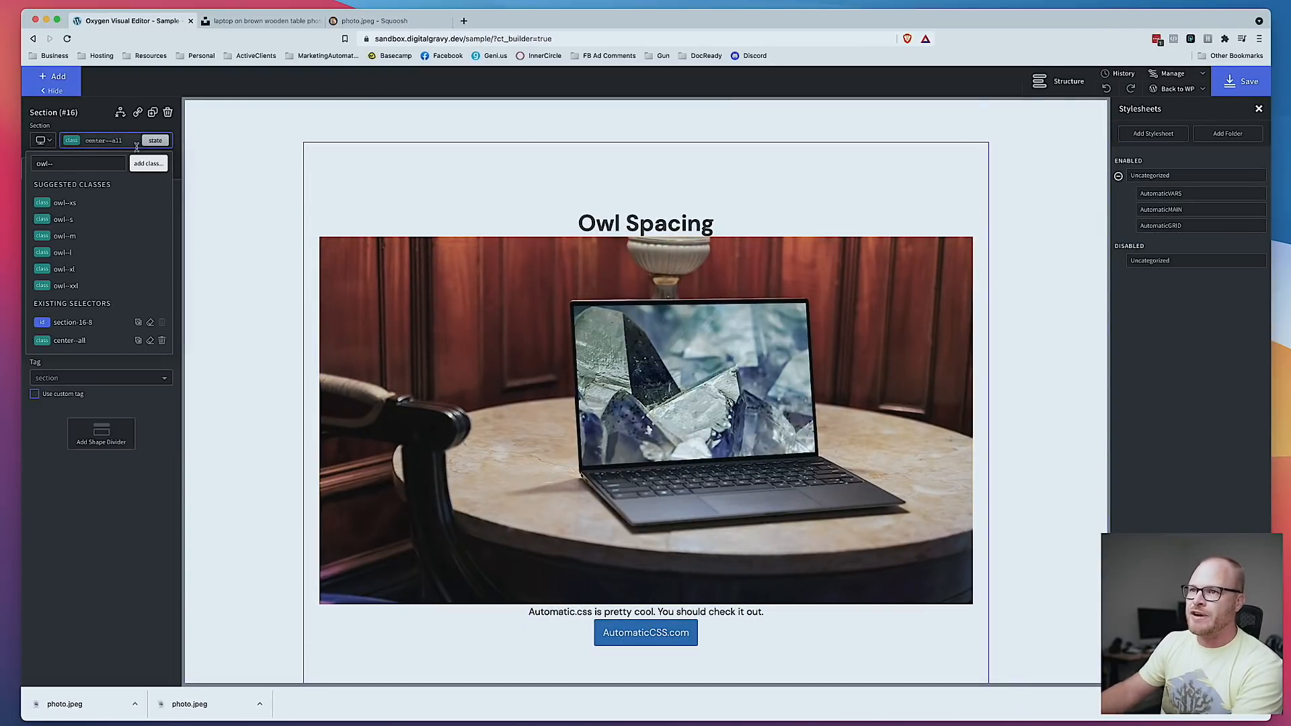
click(122, 203)
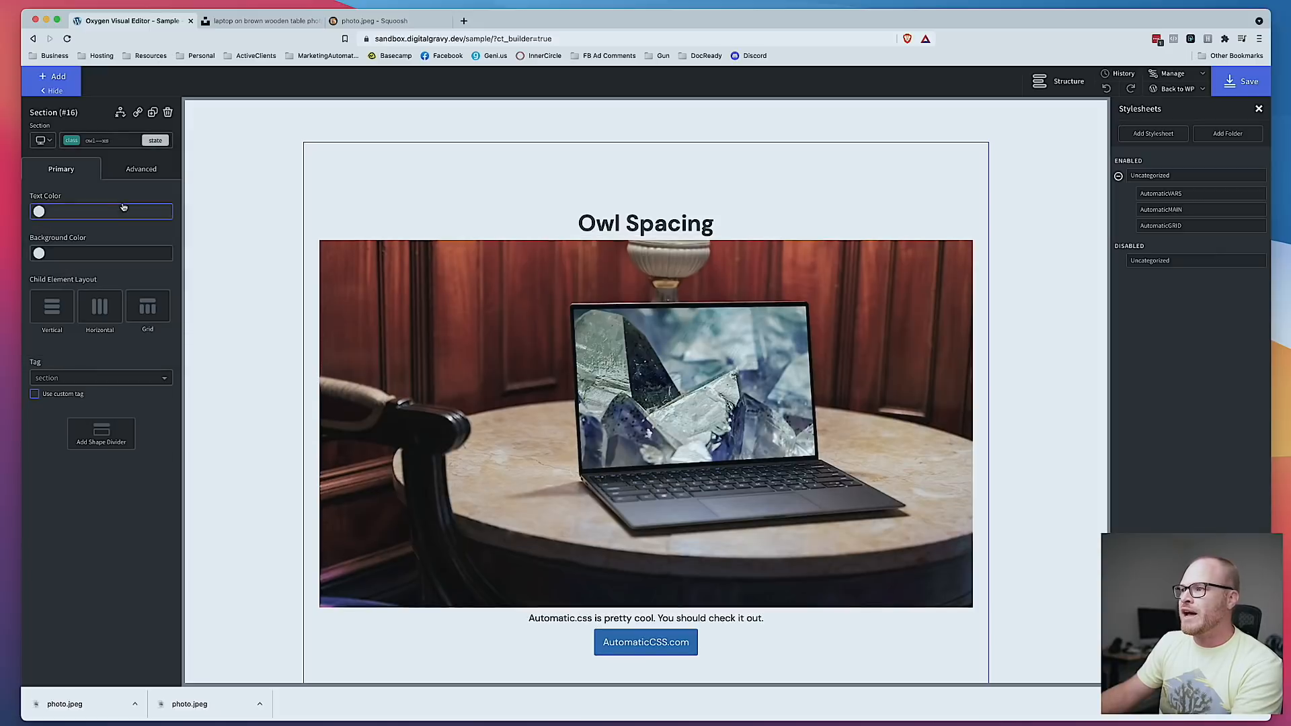
click(105, 140)
click(161, 221)
Step: Try the owl--m class on the Owl Spacing section, check the spacing and remove the class
click(103, 141)
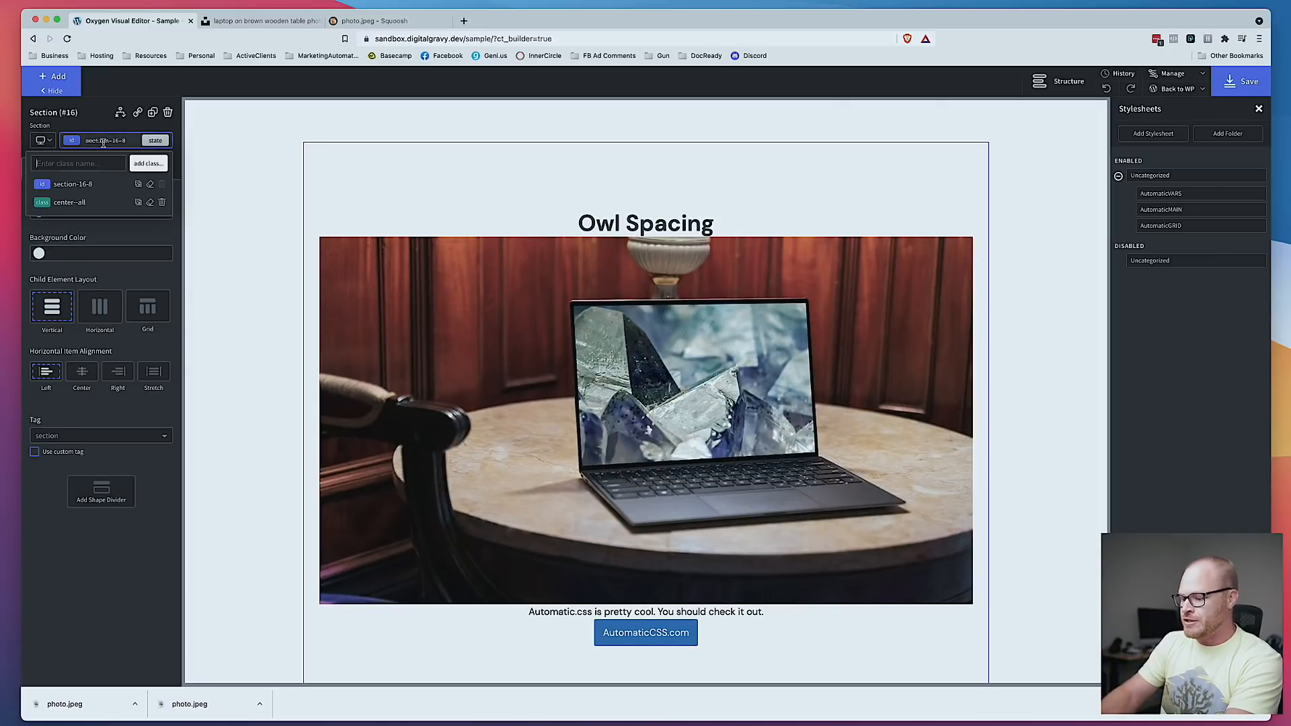
text(owl--m)
key(Return)
scroll(459, 370, down, 1)
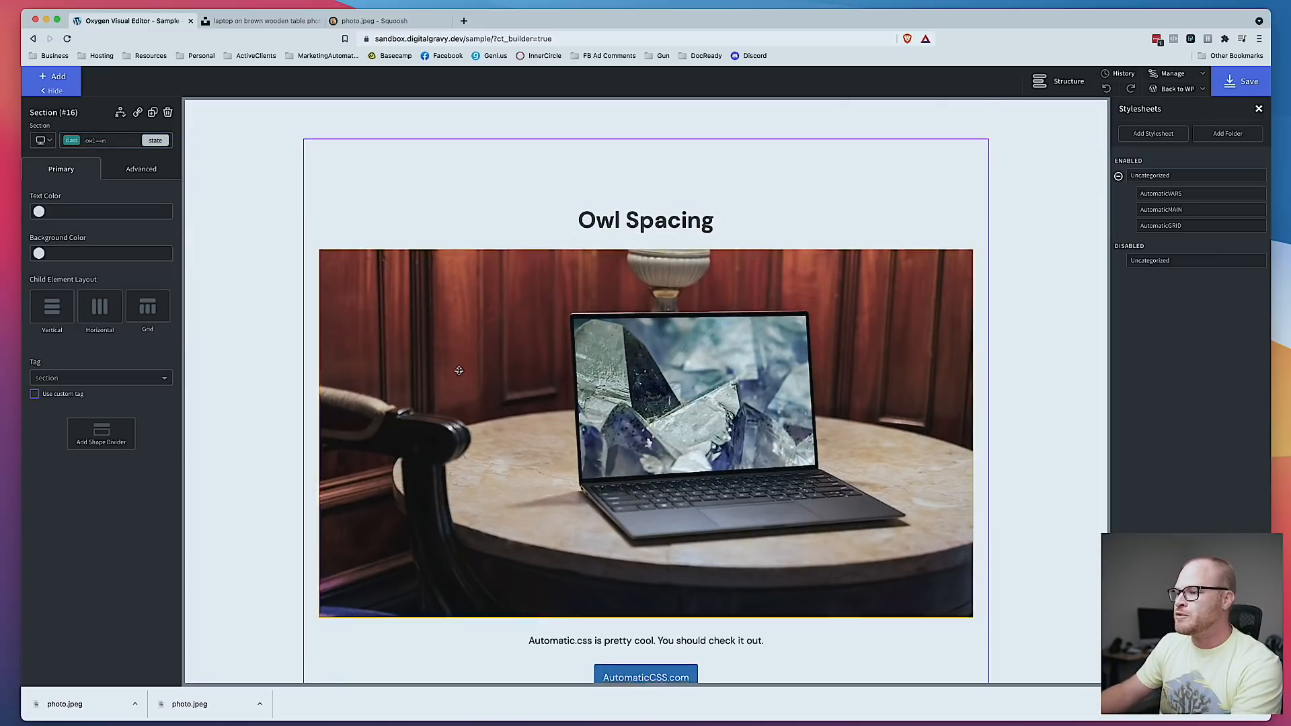
scroll(459, 371, down, 1)
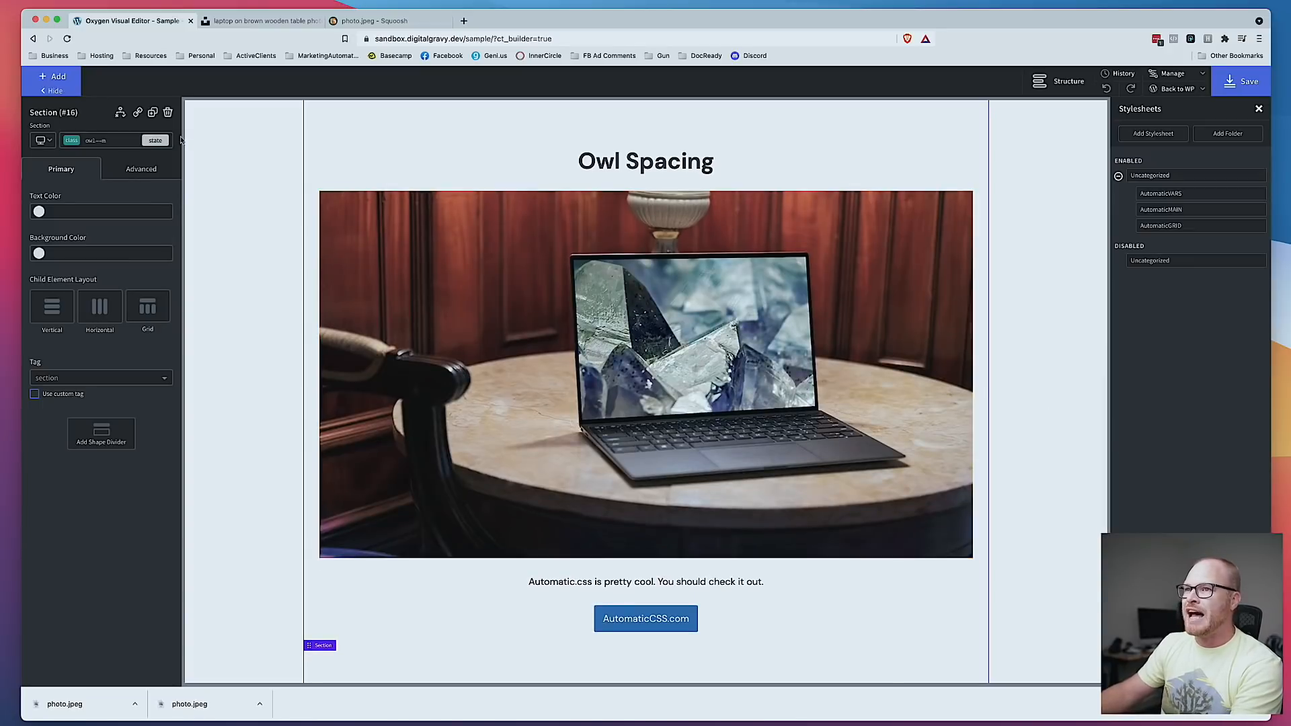
click(107, 140)
click(164, 277)
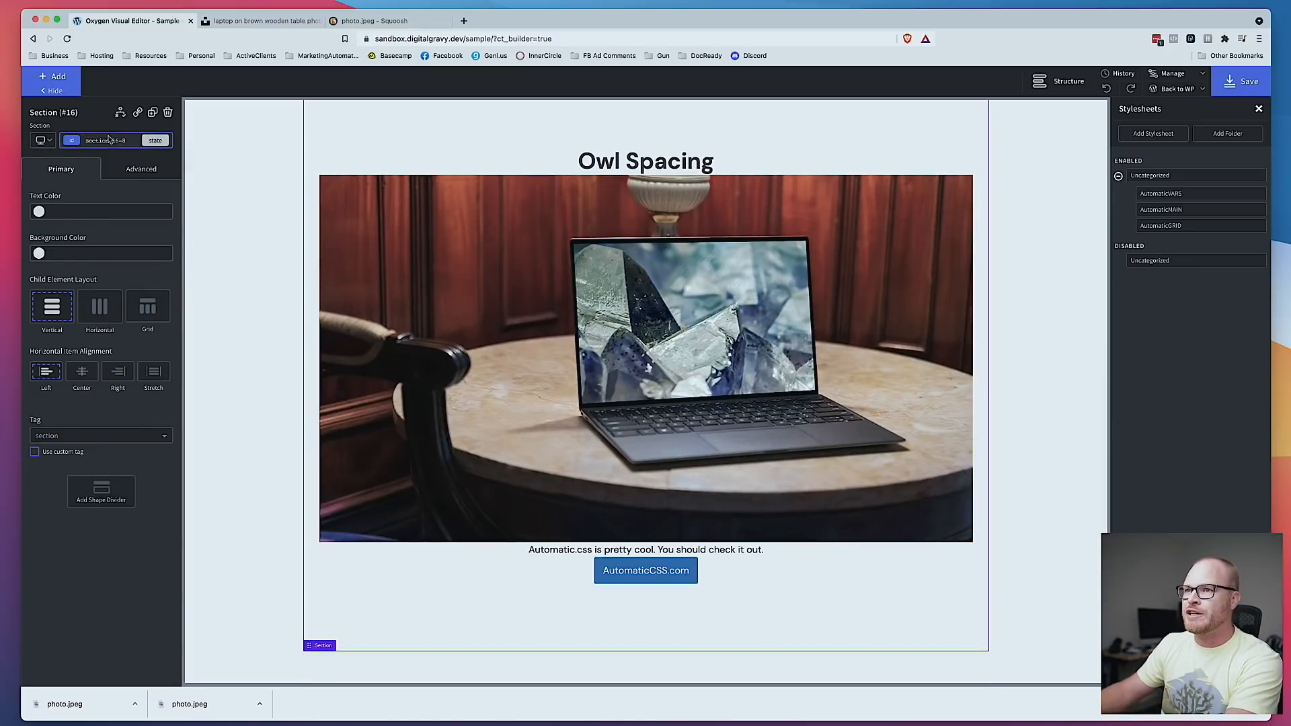
Step: Apply the owl--l class to the Owl Spacing section and check the spacing between its elements
click(108, 140)
text(owl--l)
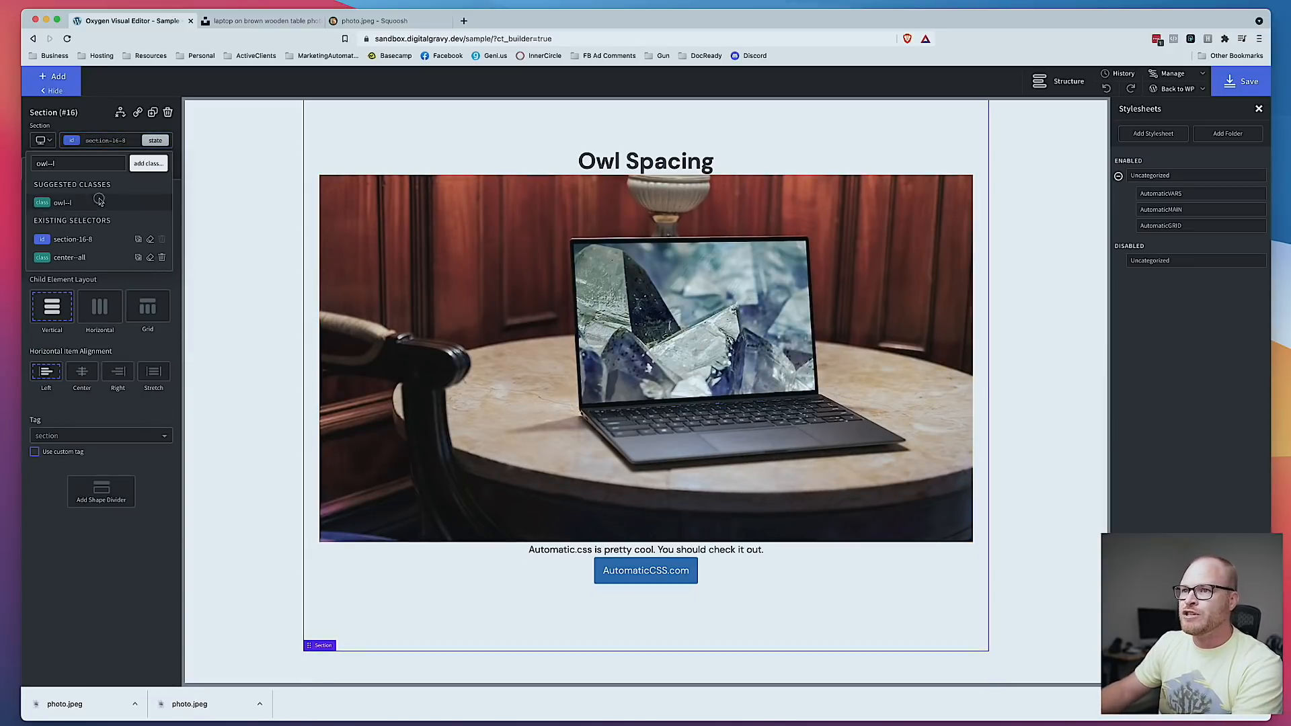
click(99, 201)
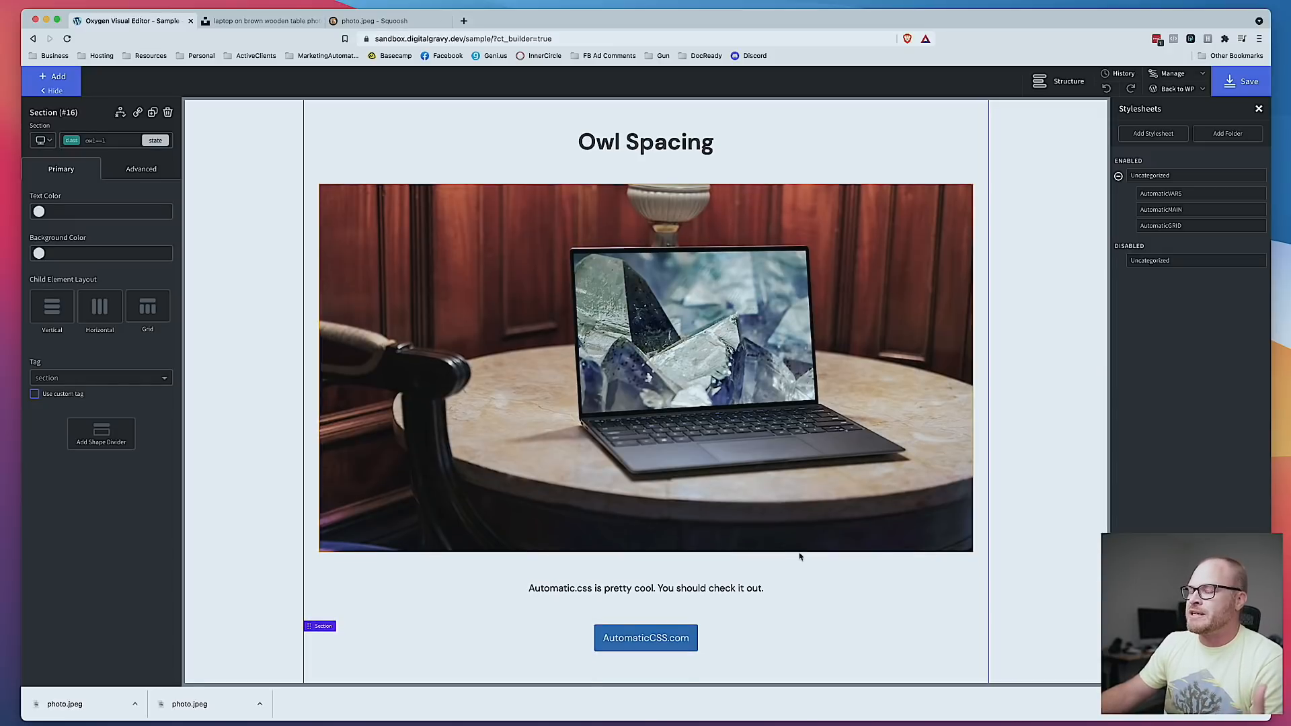
scroll(877, 551, up, 1)
scroll(877, 551, down, 1)
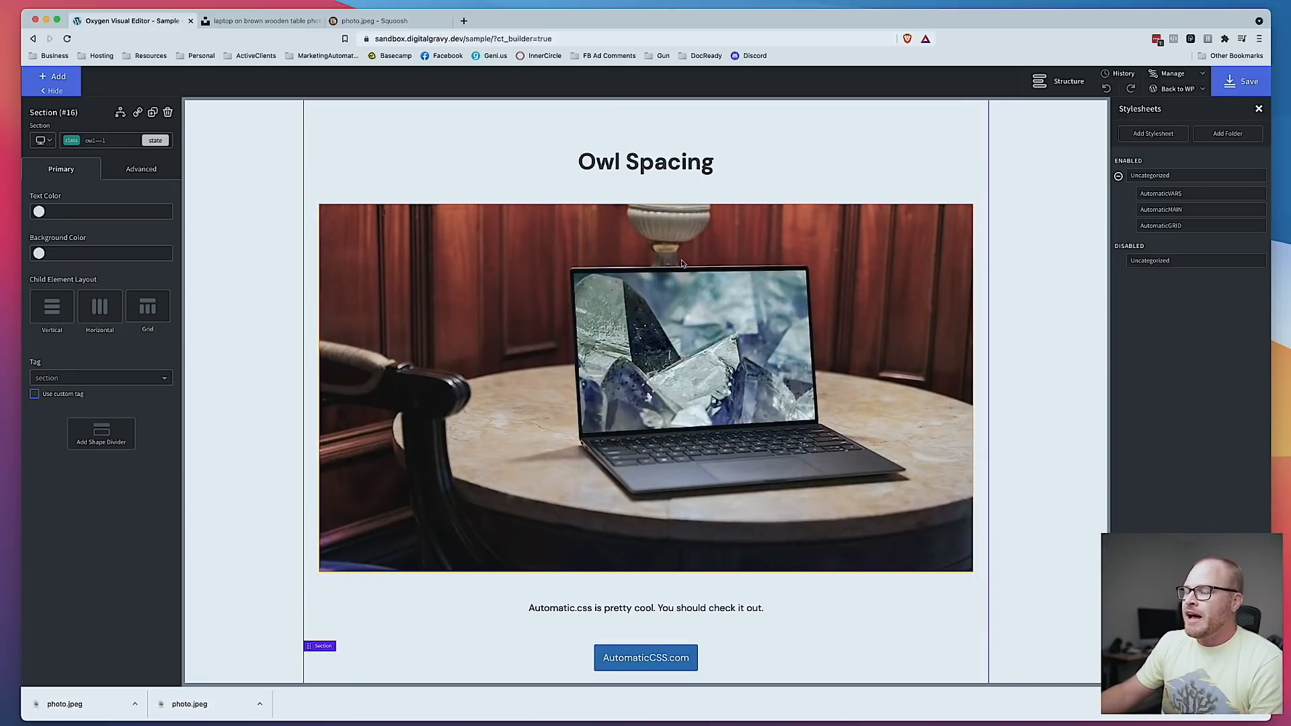
scroll(680, 235, down, 1)
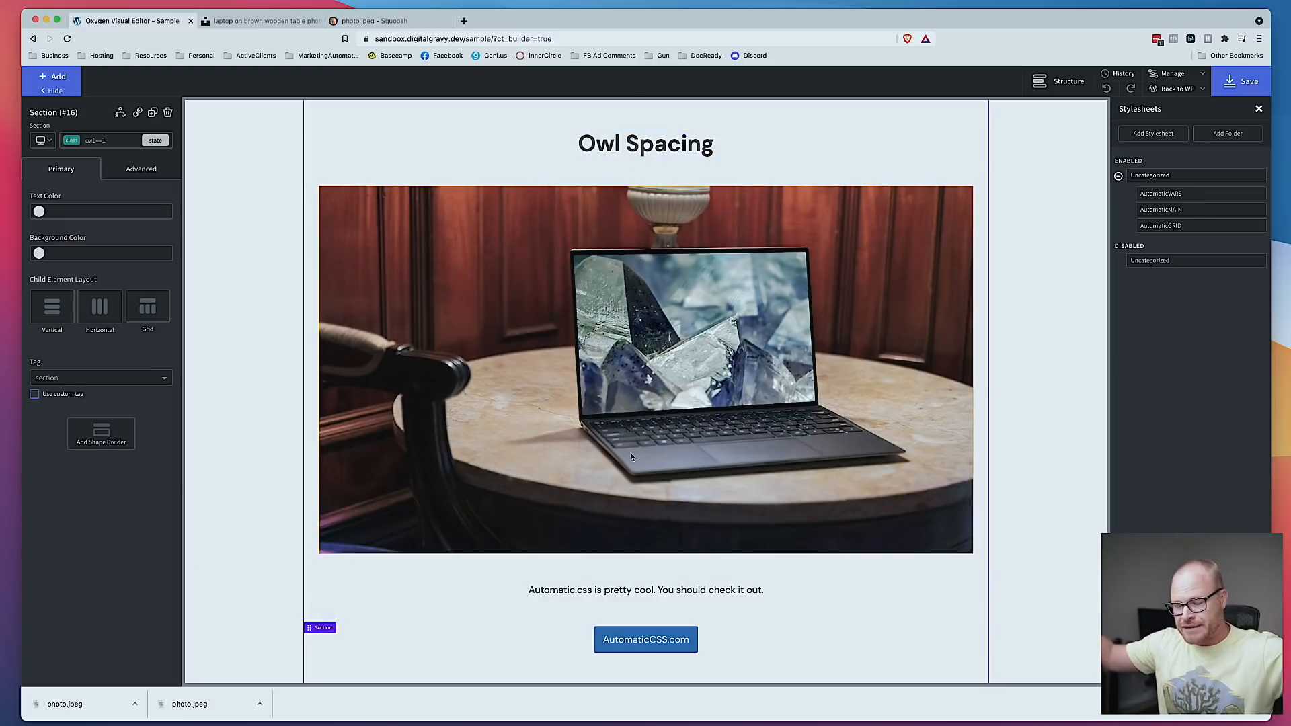
Step: Add a div below the text in the Owl Spacing section and move the text and the AutomaticCSS.com button into it
click(813, 465)
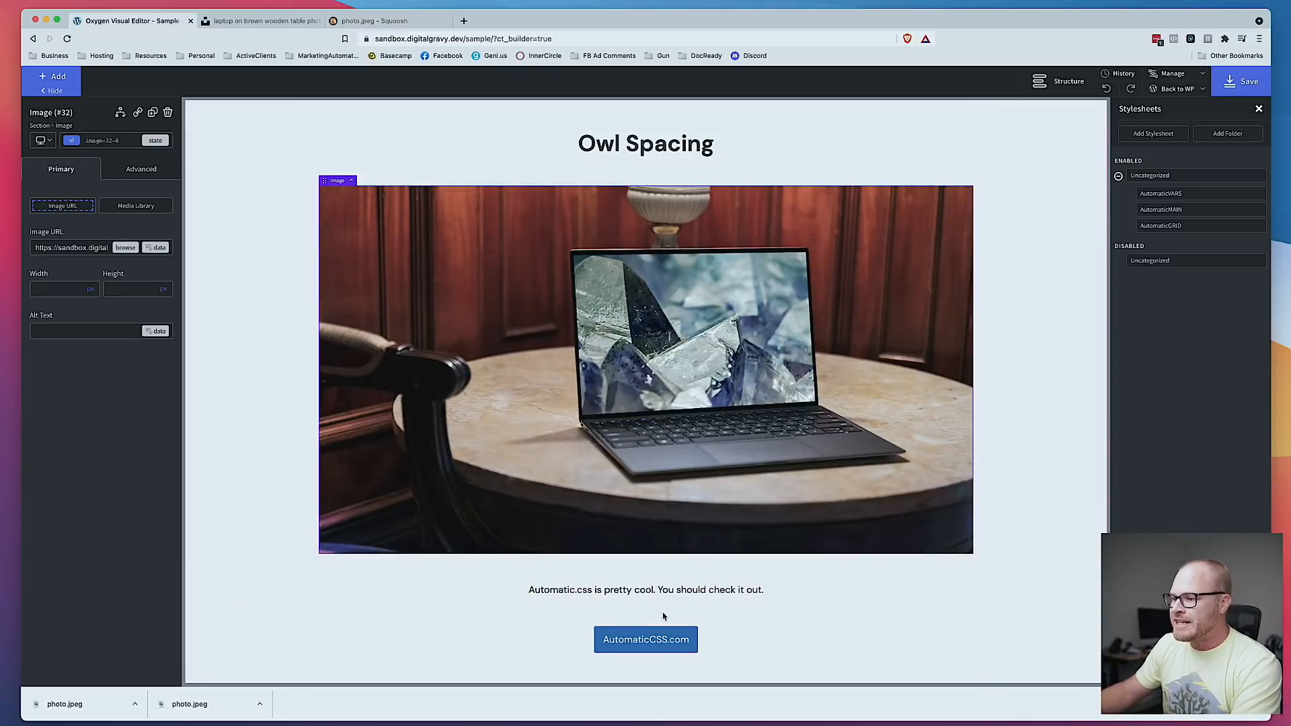
click(684, 590)
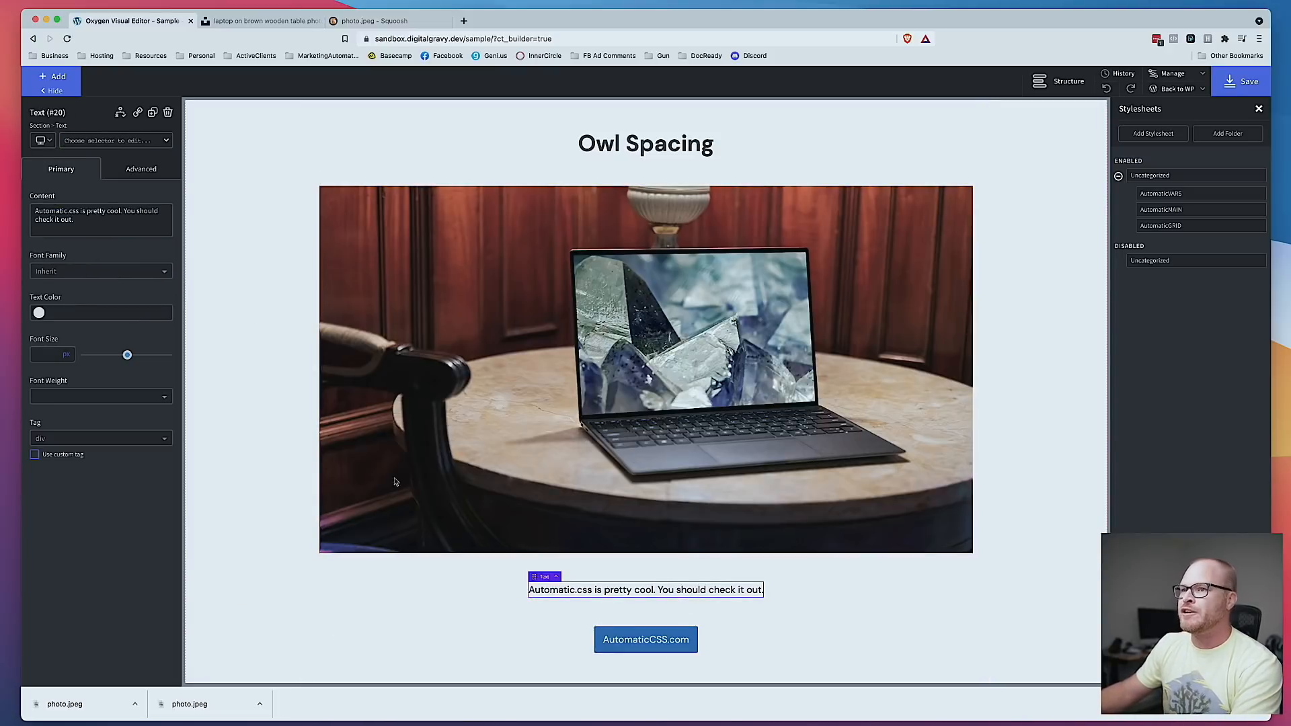
click(59, 78)
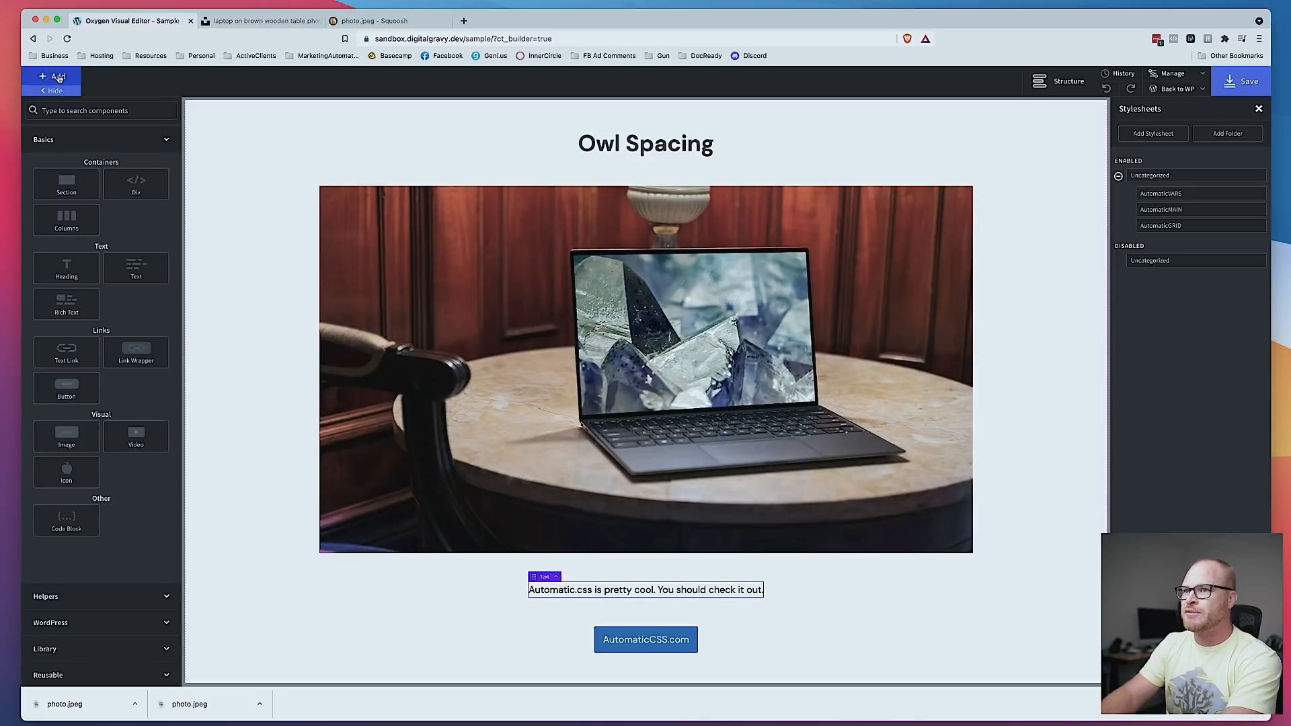
text(div)
key(Return)
scroll(550, 579, down, 1)
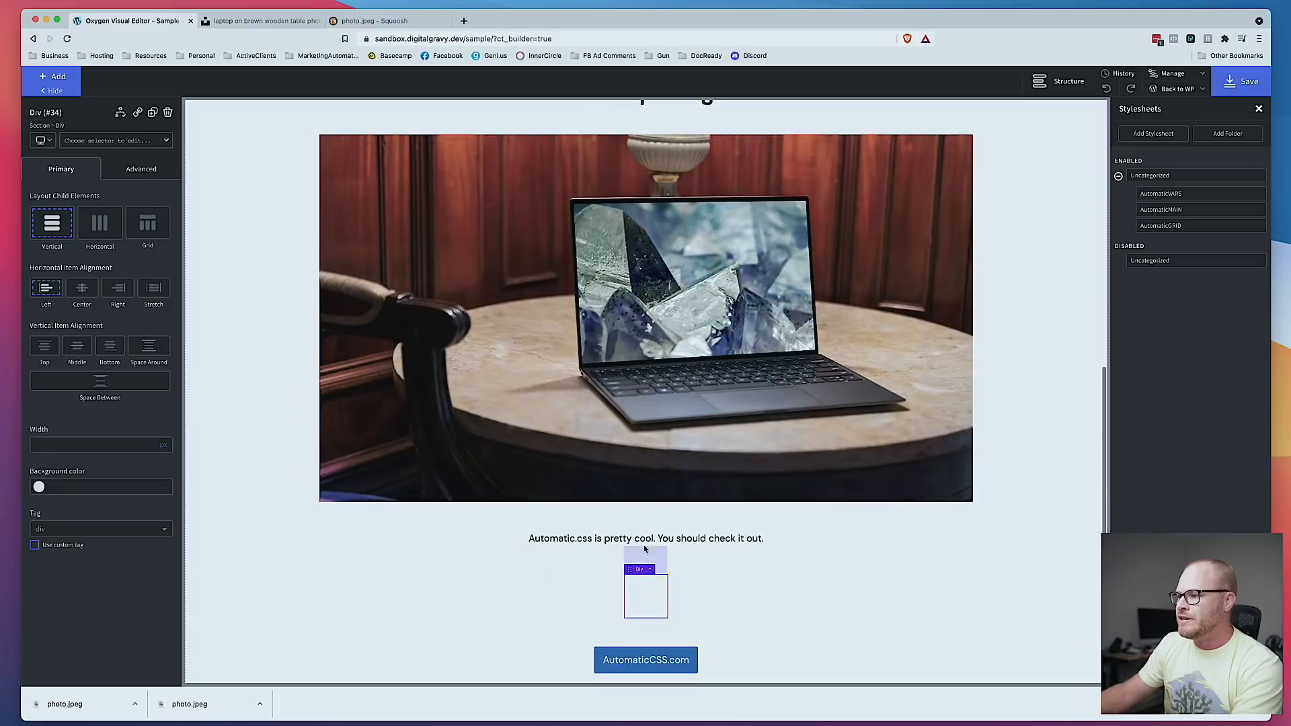
mouse_move(644, 541)
mouse_down()
mouse_move(646, 606)
mouse_move(649, 564)
mouse_move(627, 539)
mouse_up()
drag(622, 589, 626, 525)
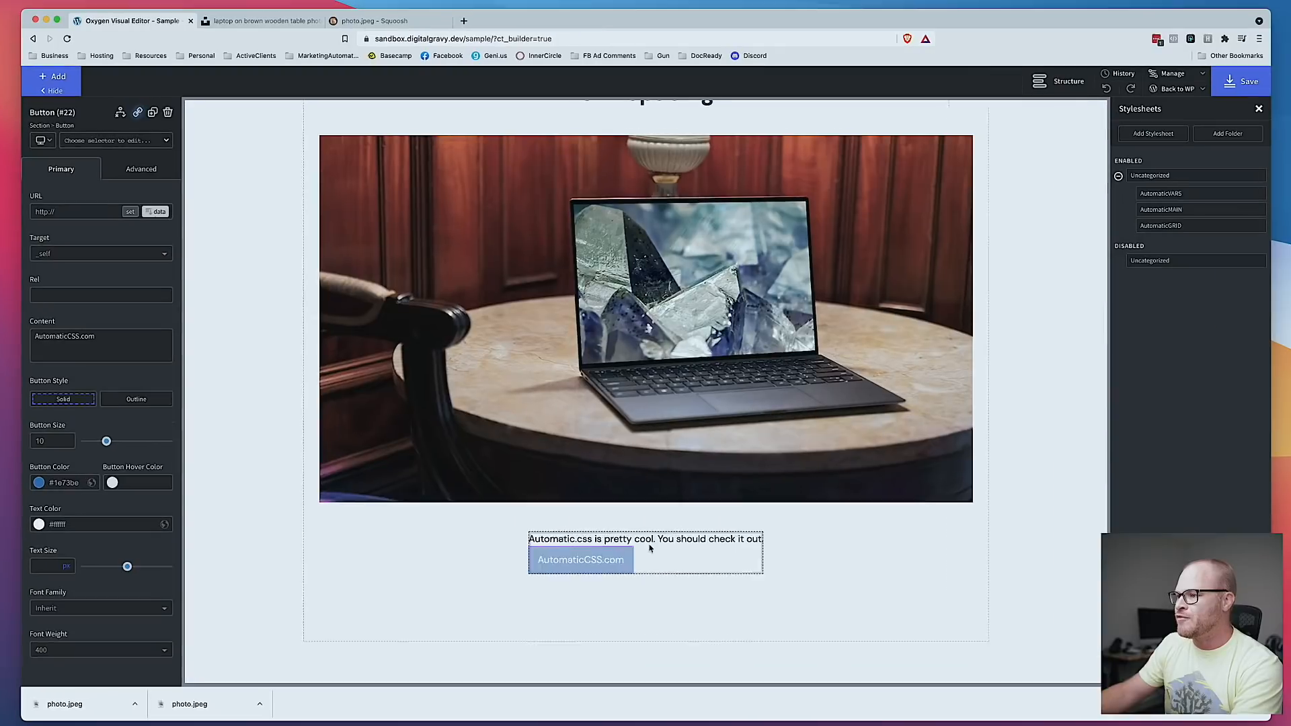
Step: Apply the center--all and owl--s classes to the div holding the text and button
click(650, 548)
click(117, 141)
text(center)
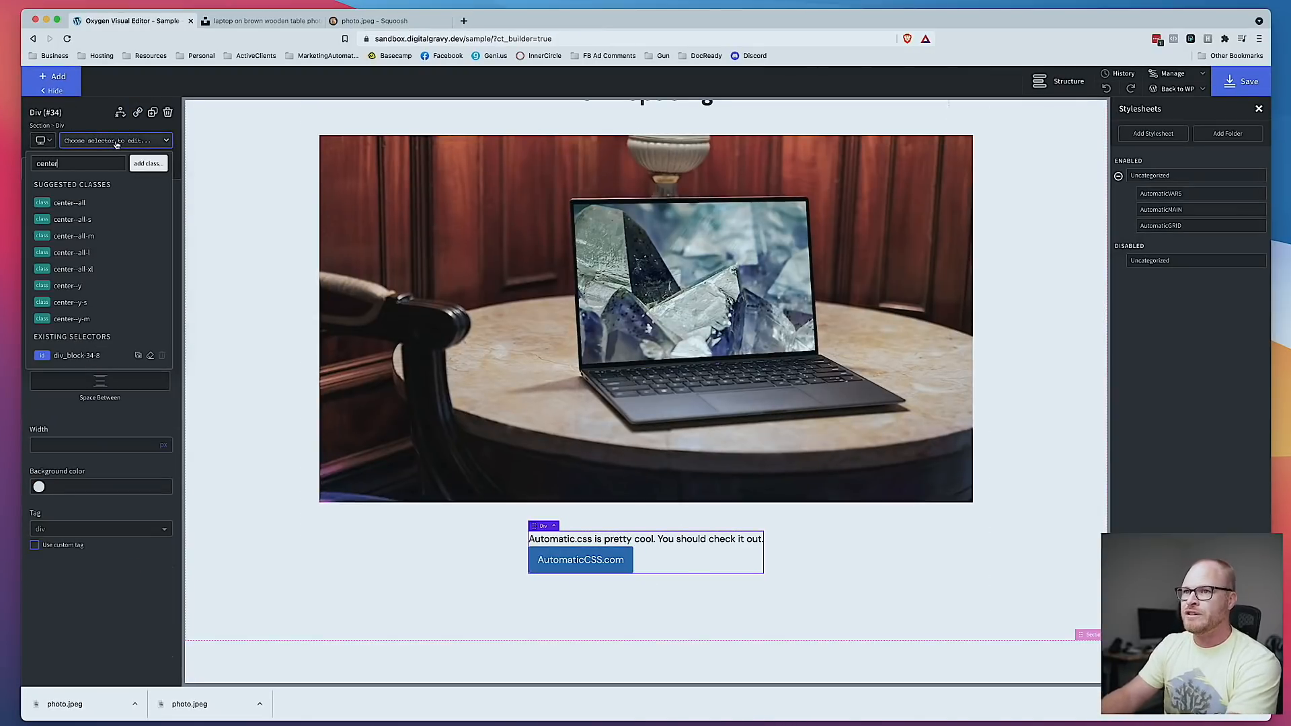
click(87, 203)
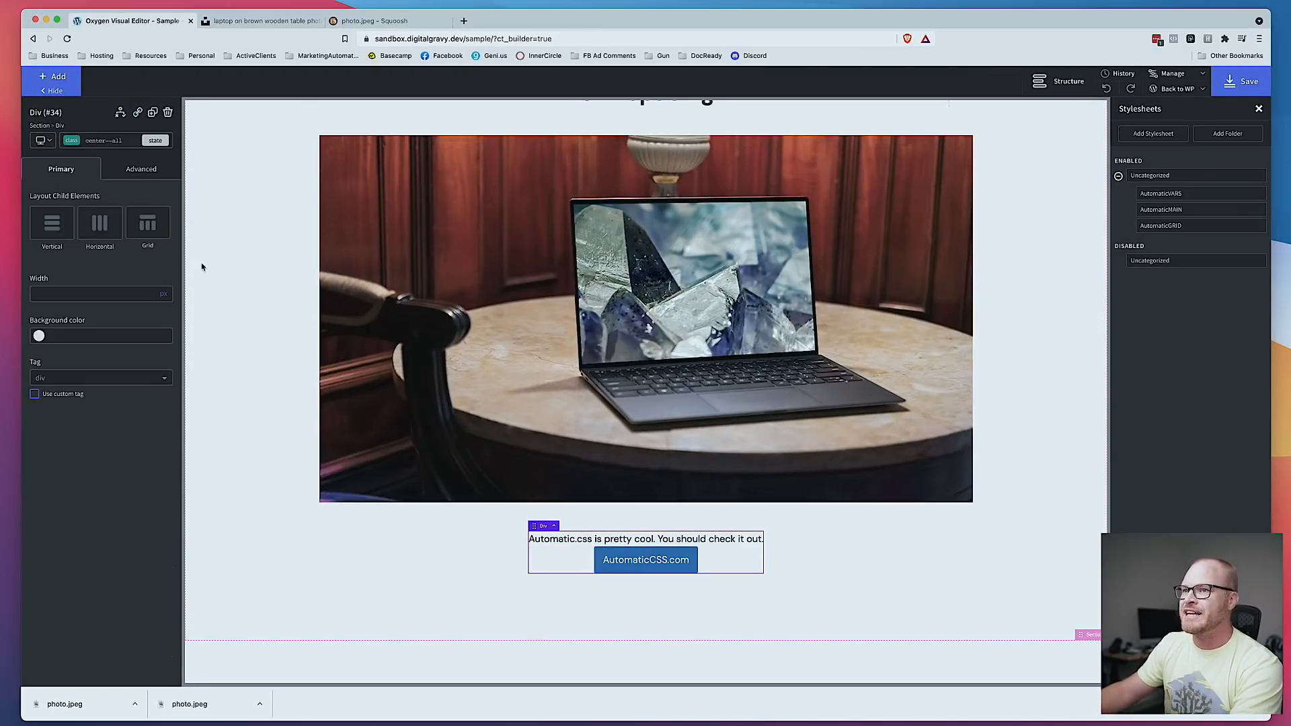
click(125, 144)
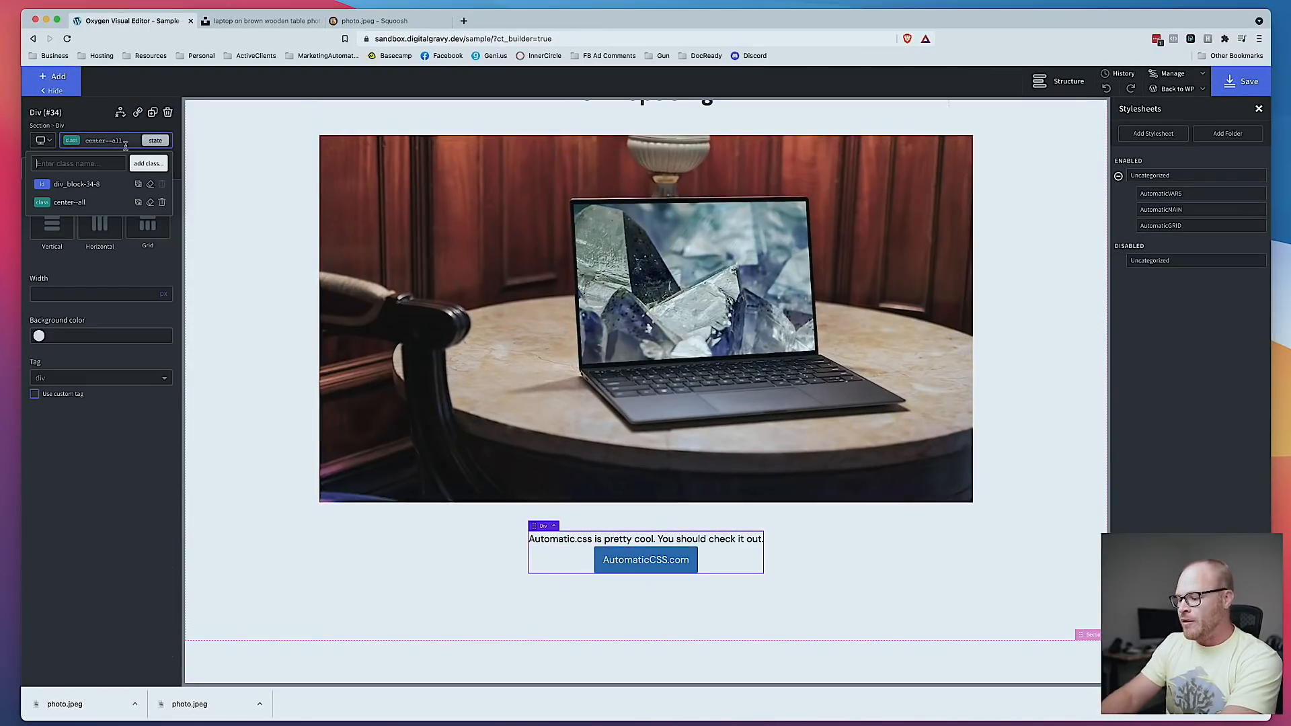
text(owl-)
click(67, 252)
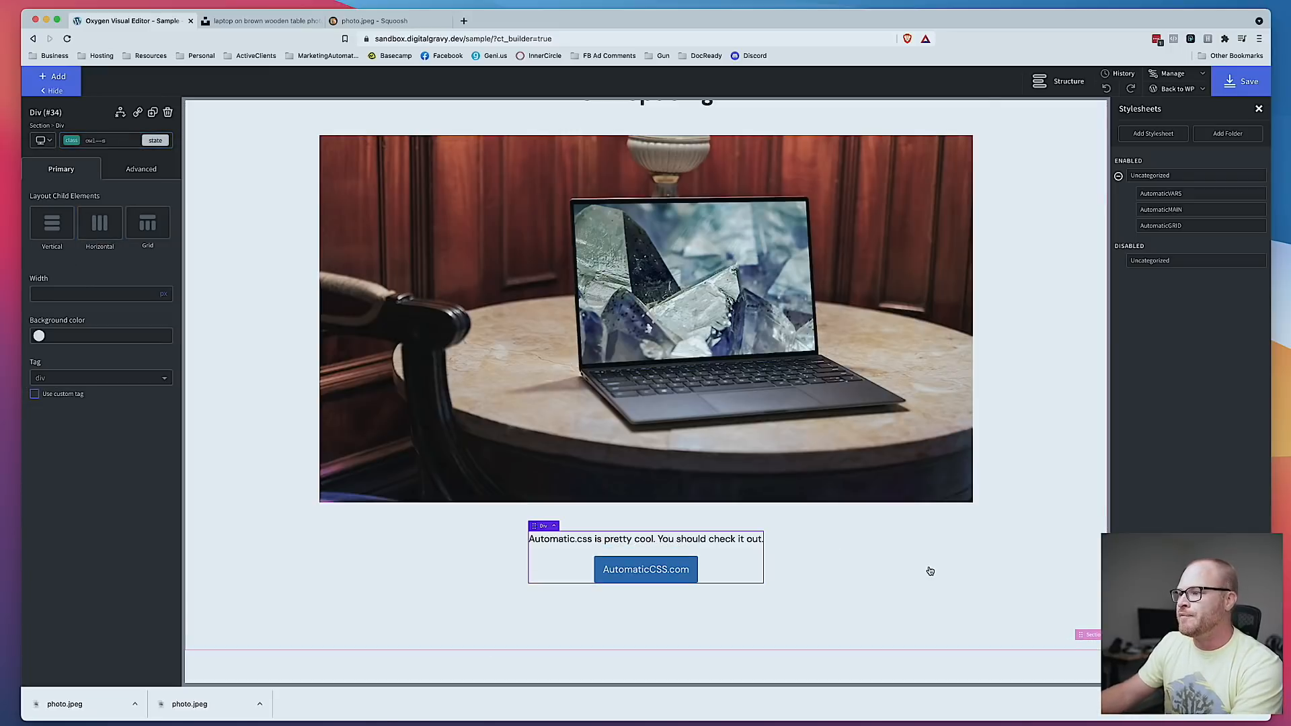
Step: Select the Owl Spacing section and examine the spacing between its heading, image, text and button
click(928, 568)
scroll(755, 602, up, 3)
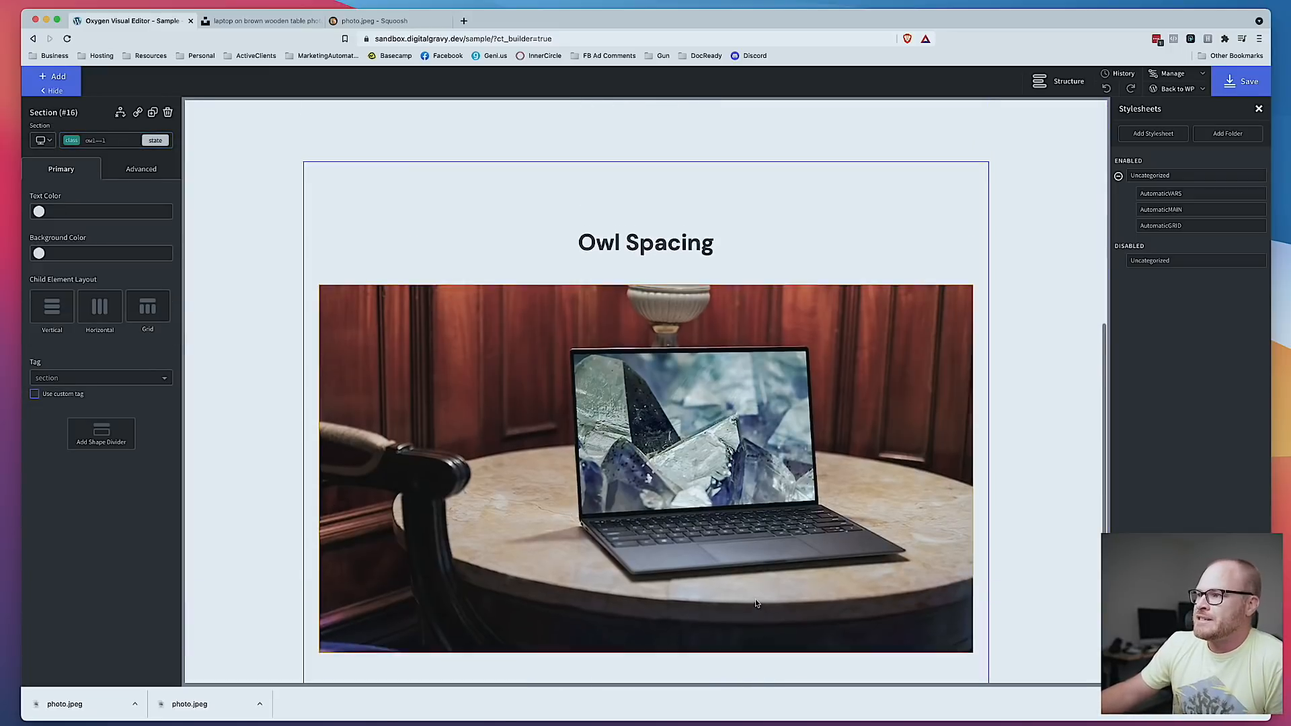
scroll(755, 603, down, 3)
scroll(755, 603, up, 3)
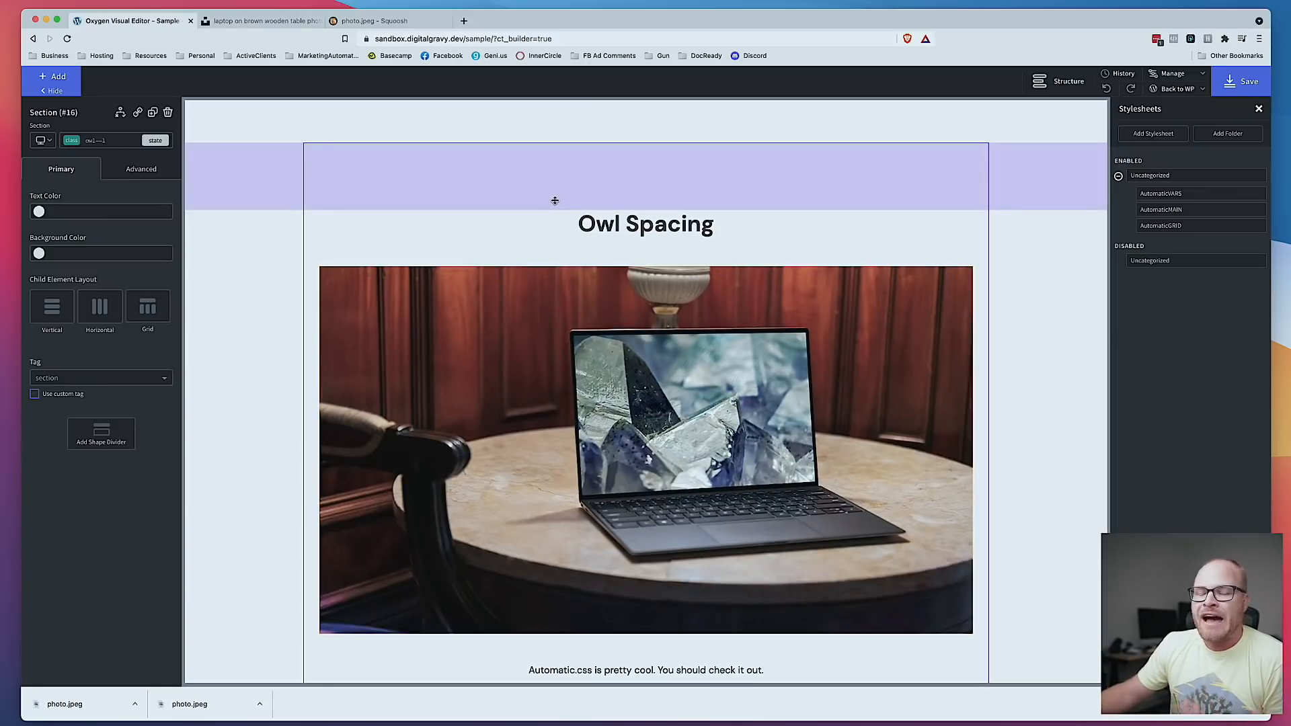
scroll(481, 360, down, 4)
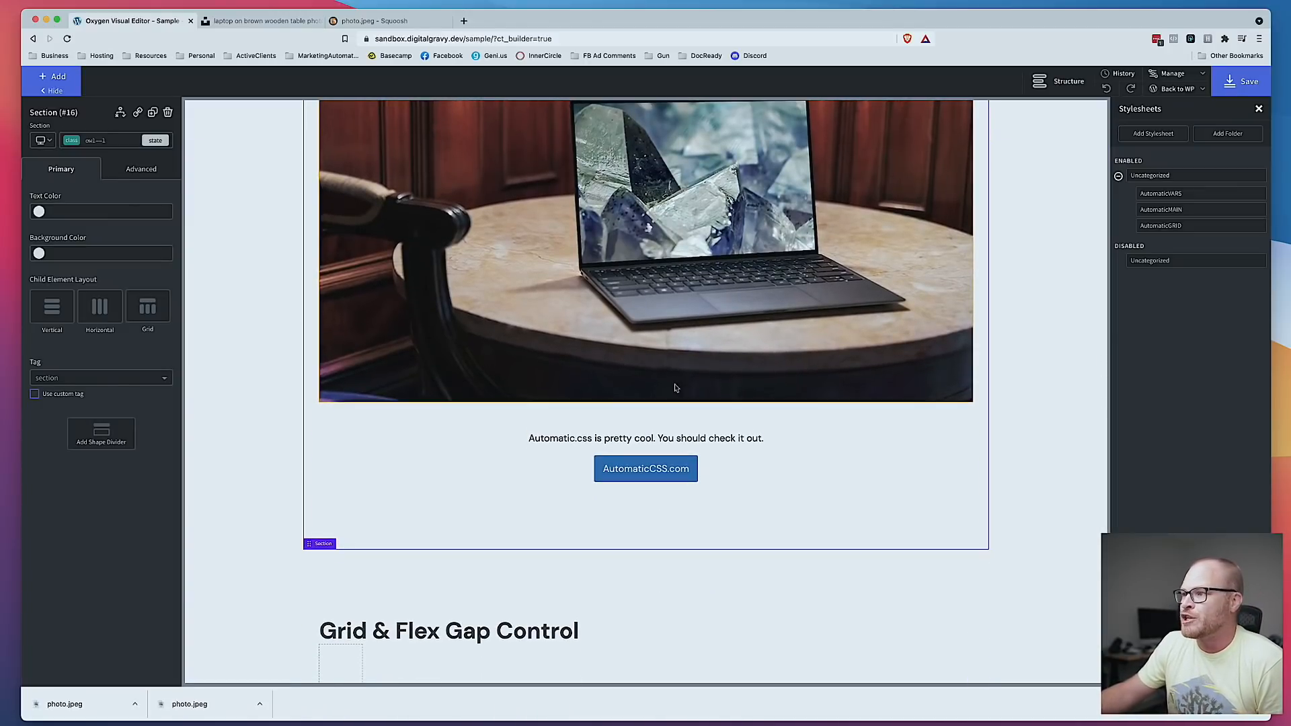
scroll(649, 297, up, 4)
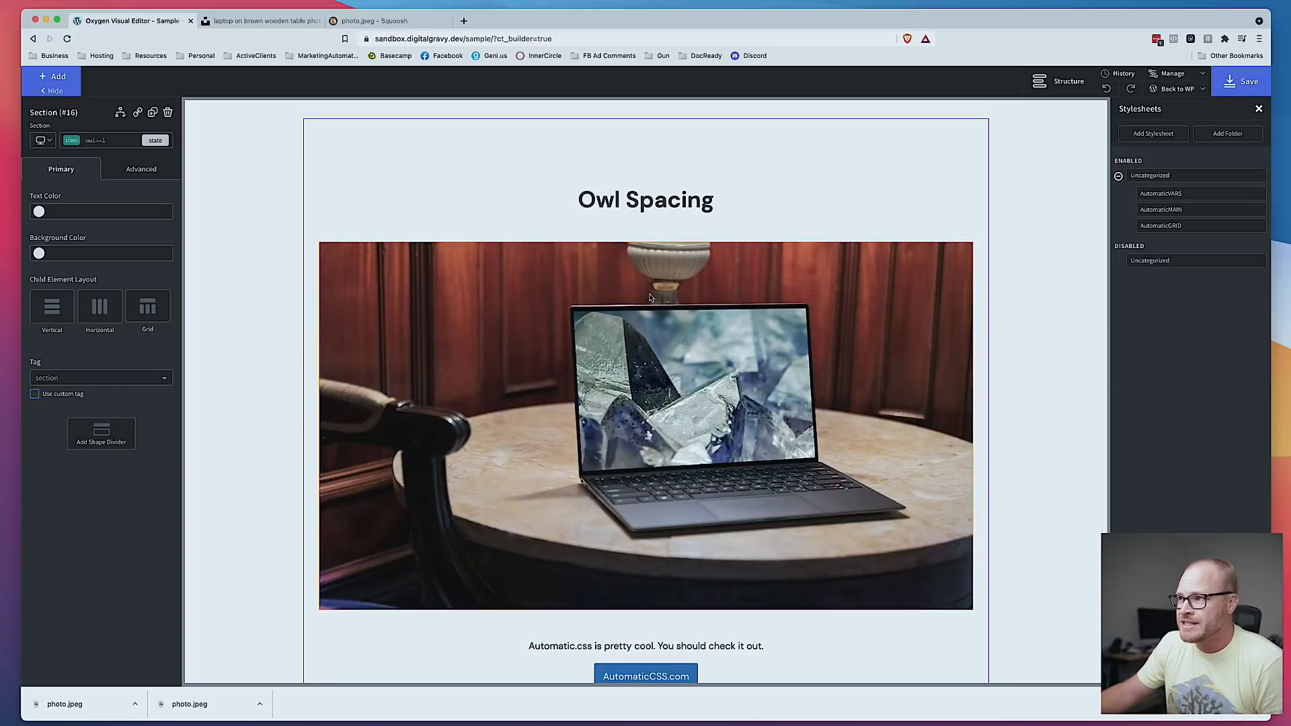
scroll(650, 297, down, 2)
scroll(648, 293, up, 2)
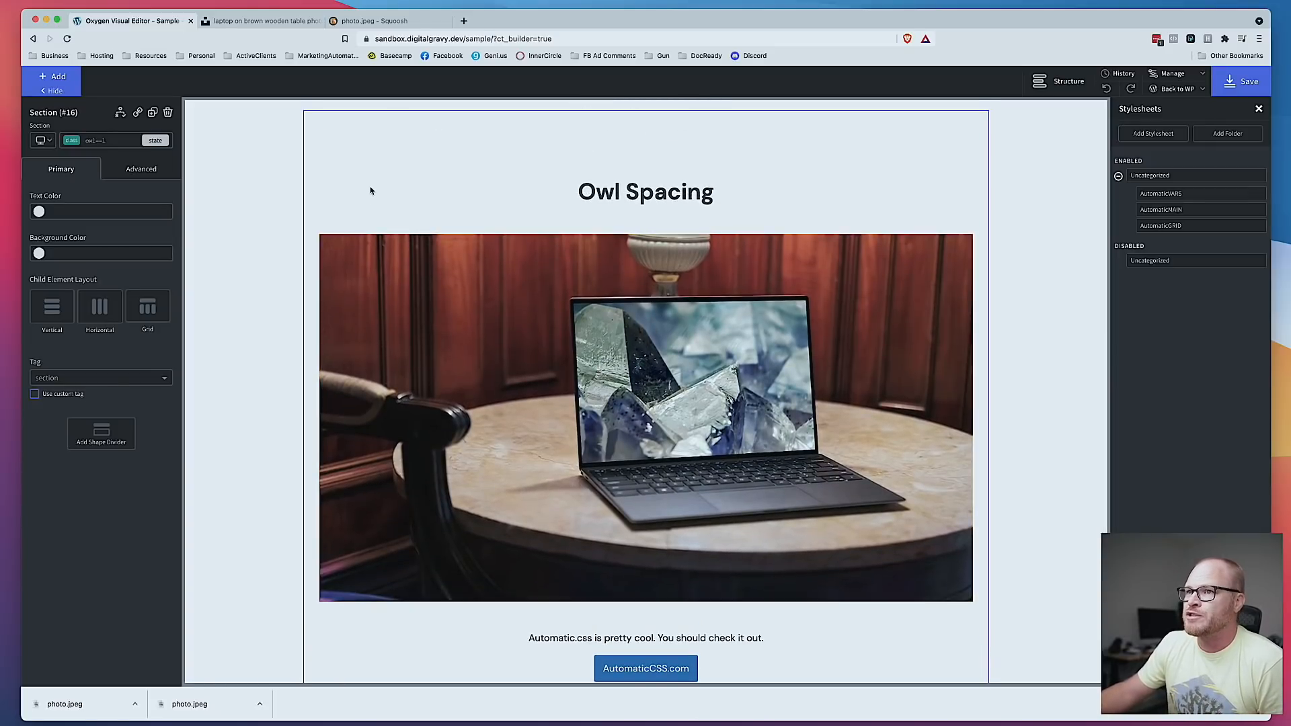
Step: Try the bg--base background class on the Owl Spacing section and remove it again
click(118, 142)
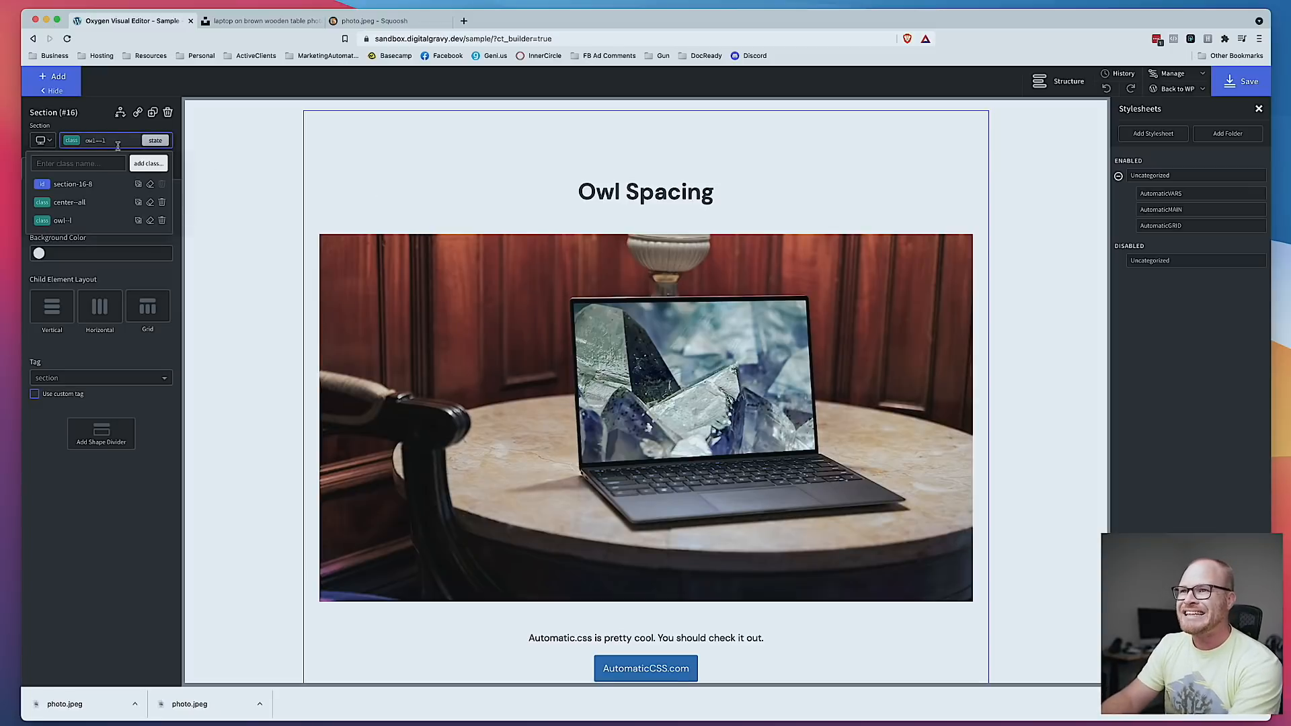
text(b)
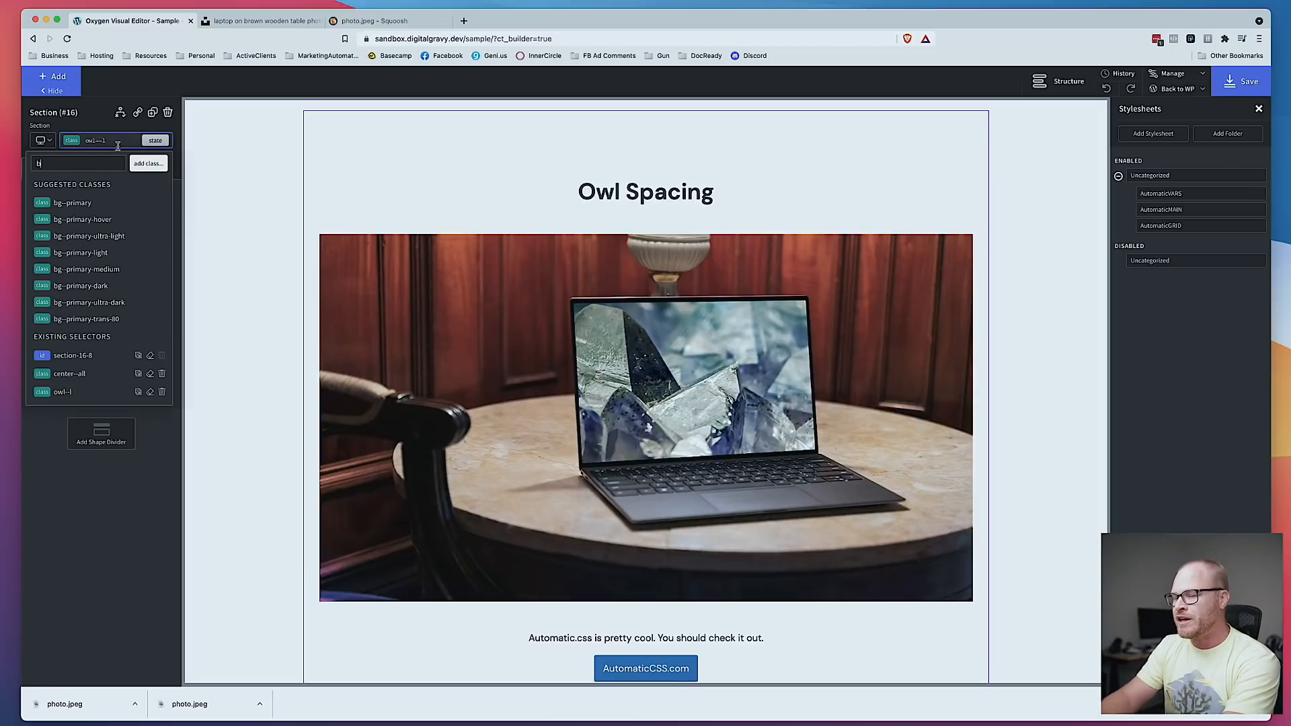
text(g--base)
key(Return)
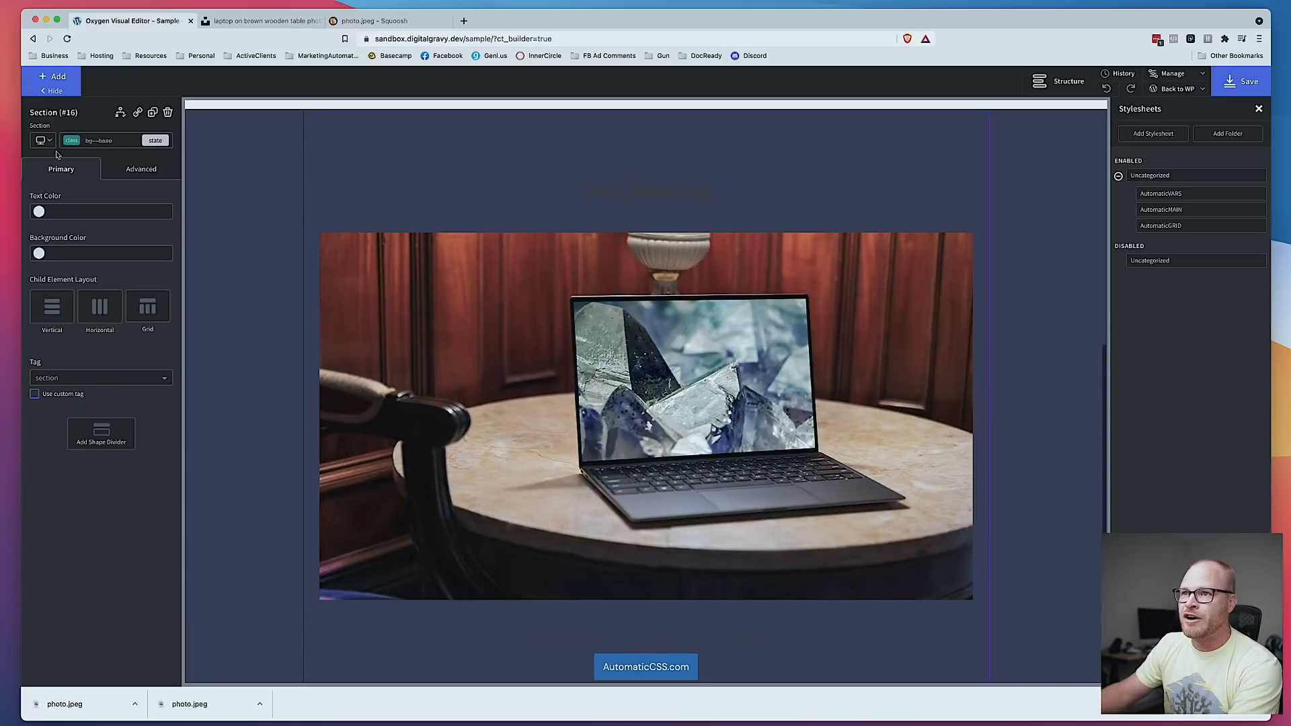
click(108, 143)
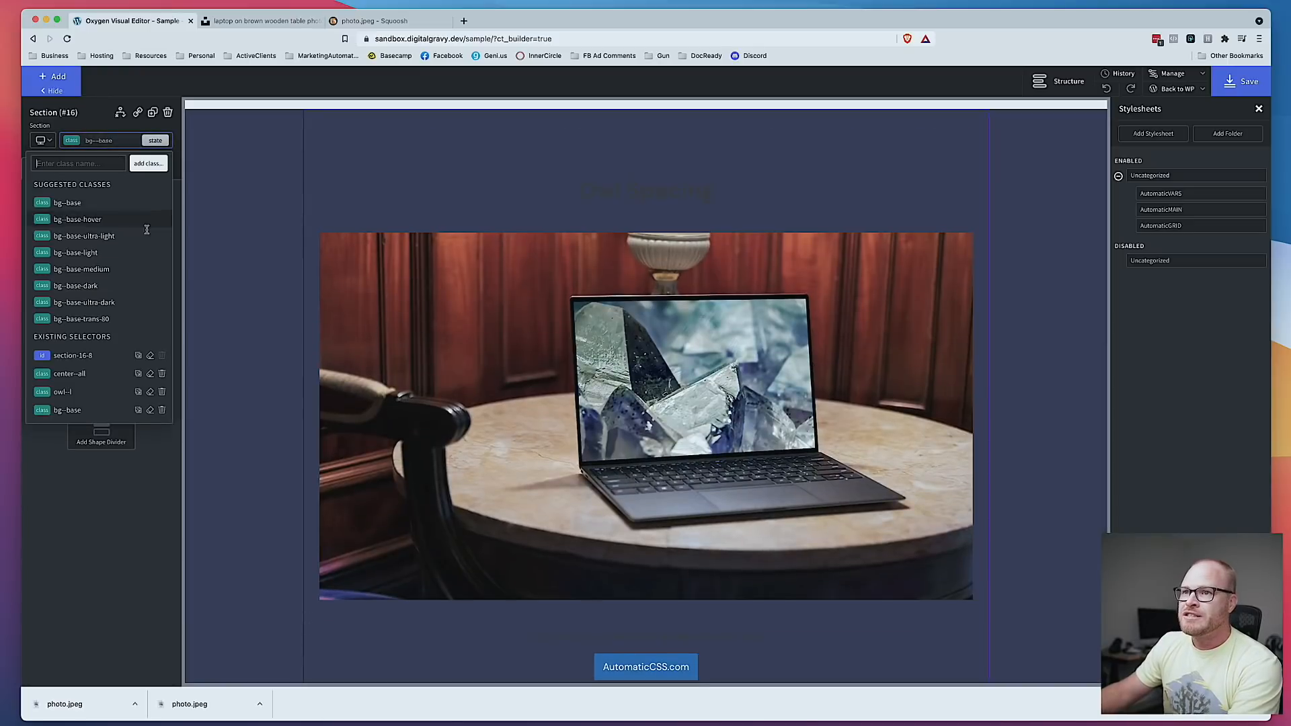
click(161, 410)
Step: Apply the bg--base-ultra-light background class to the Owl Spacing section
click(117, 144)
text(base)
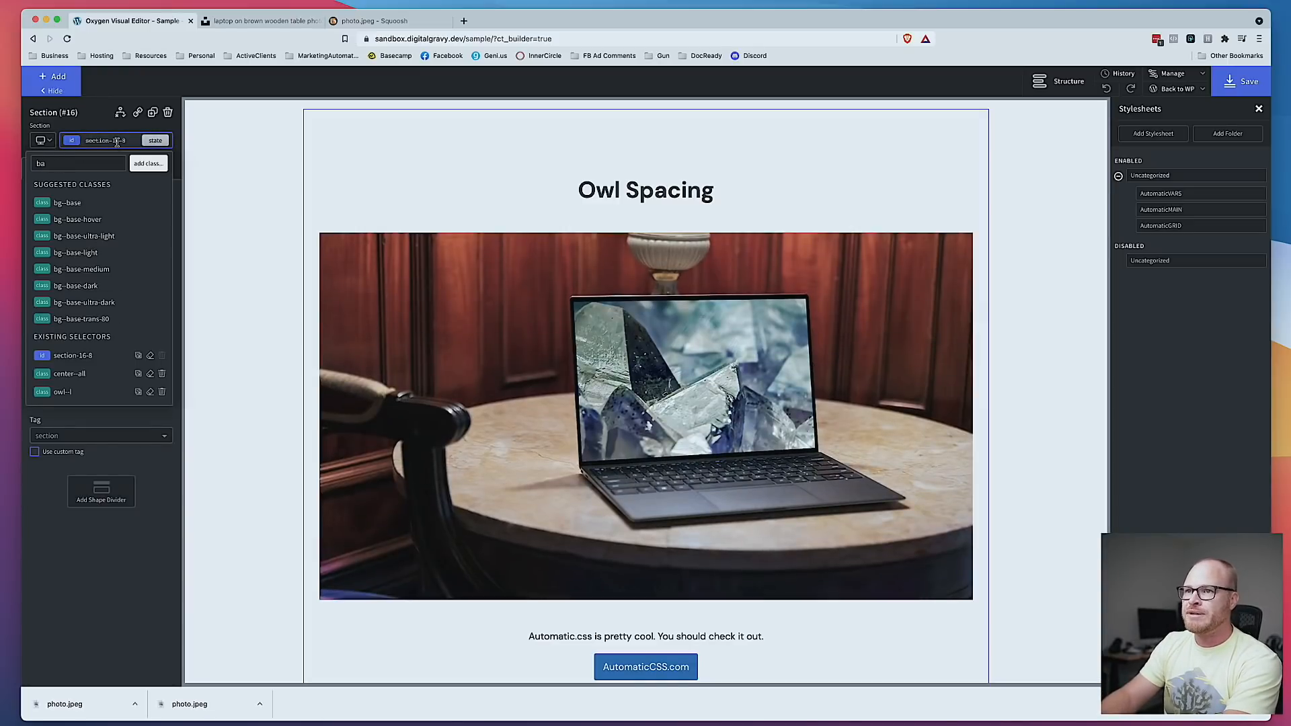
key(BackSpace)
text(g--base-ultra-light)
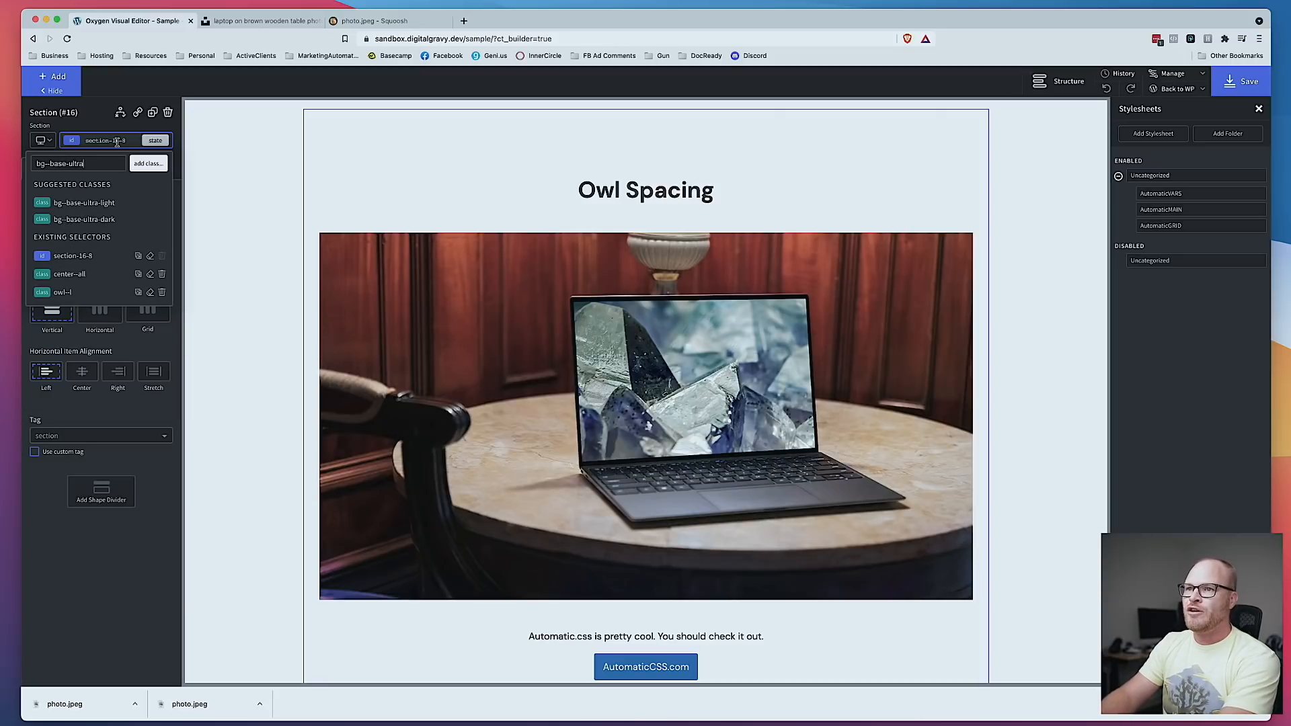
key(Return)
scroll(347, 189, down, 4)
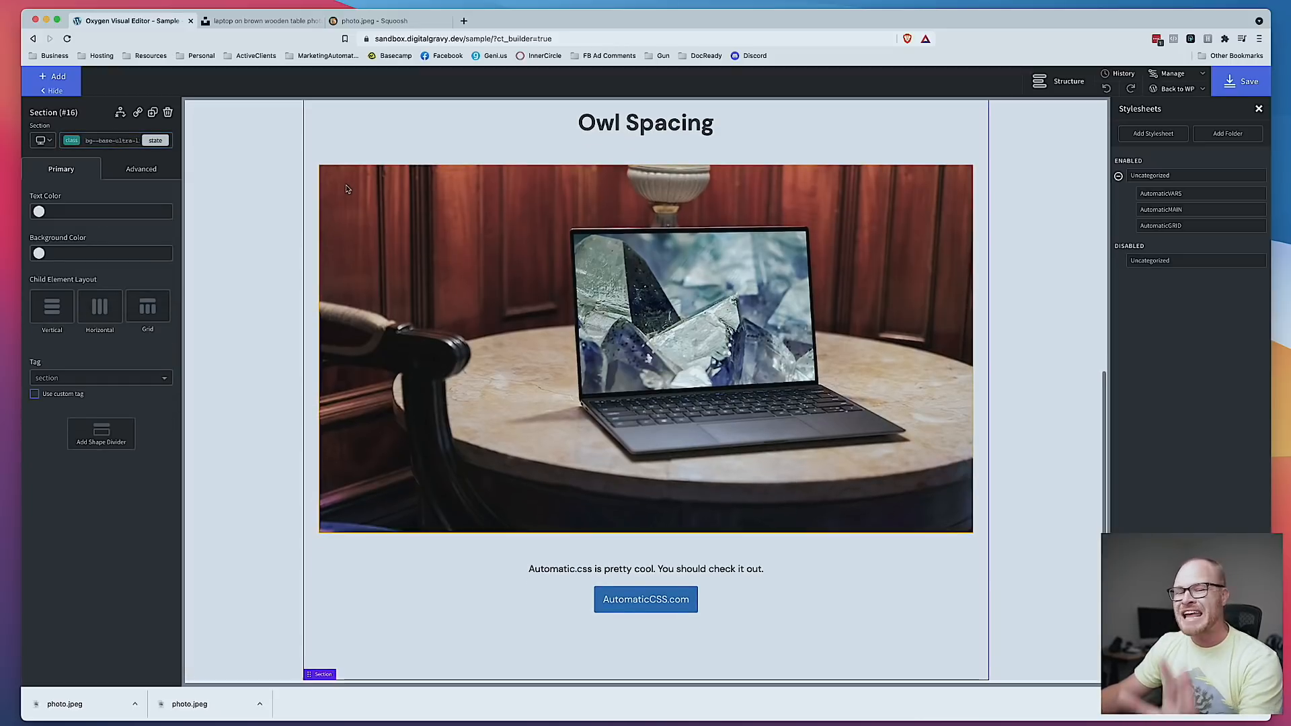
scroll(347, 189, up, 5)
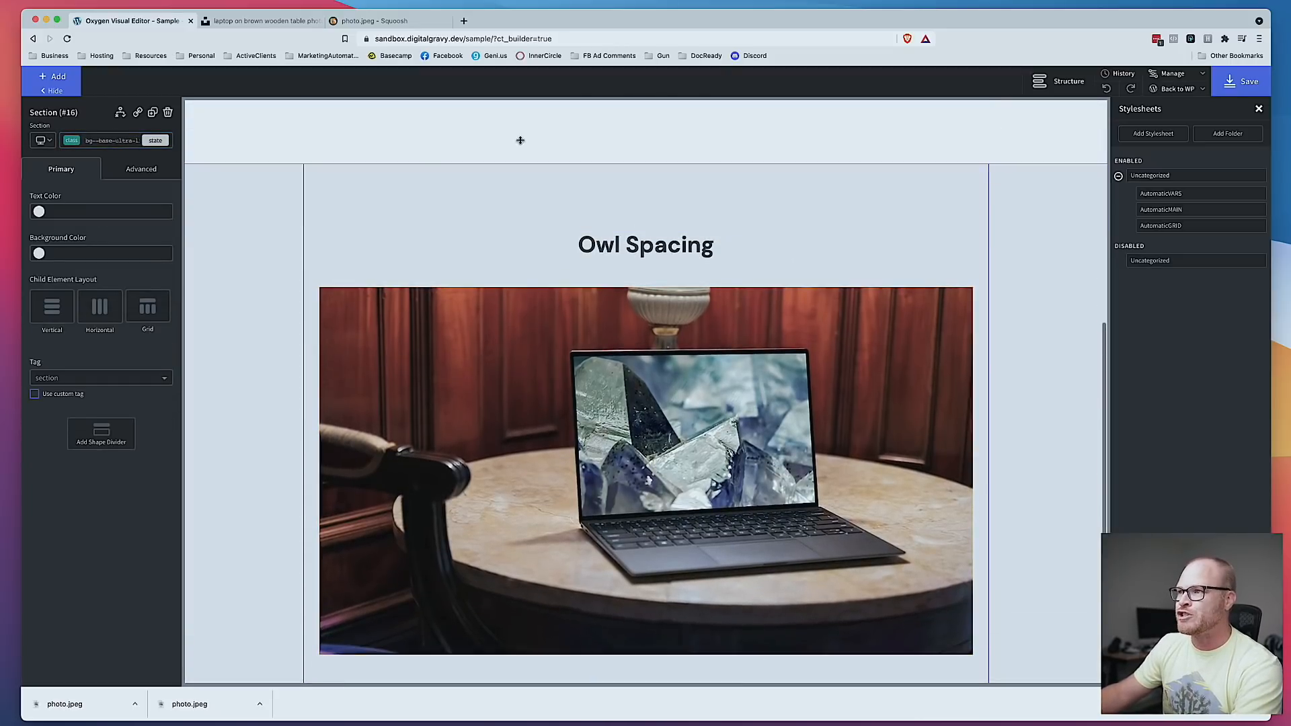
click(521, 137)
scroll(1016, 268, down, 3)
Step: Apply the width--l class to the laptop image in the Owl Spacing section
click(782, 269)
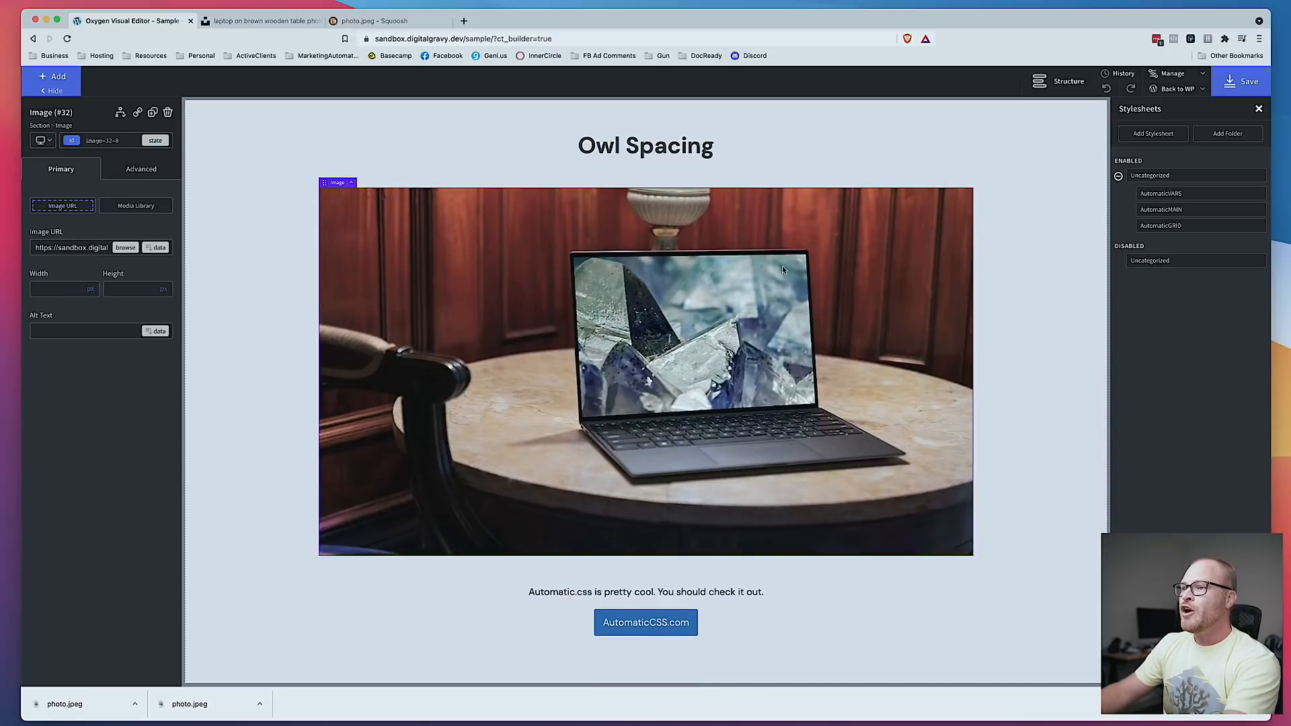
click(106, 140)
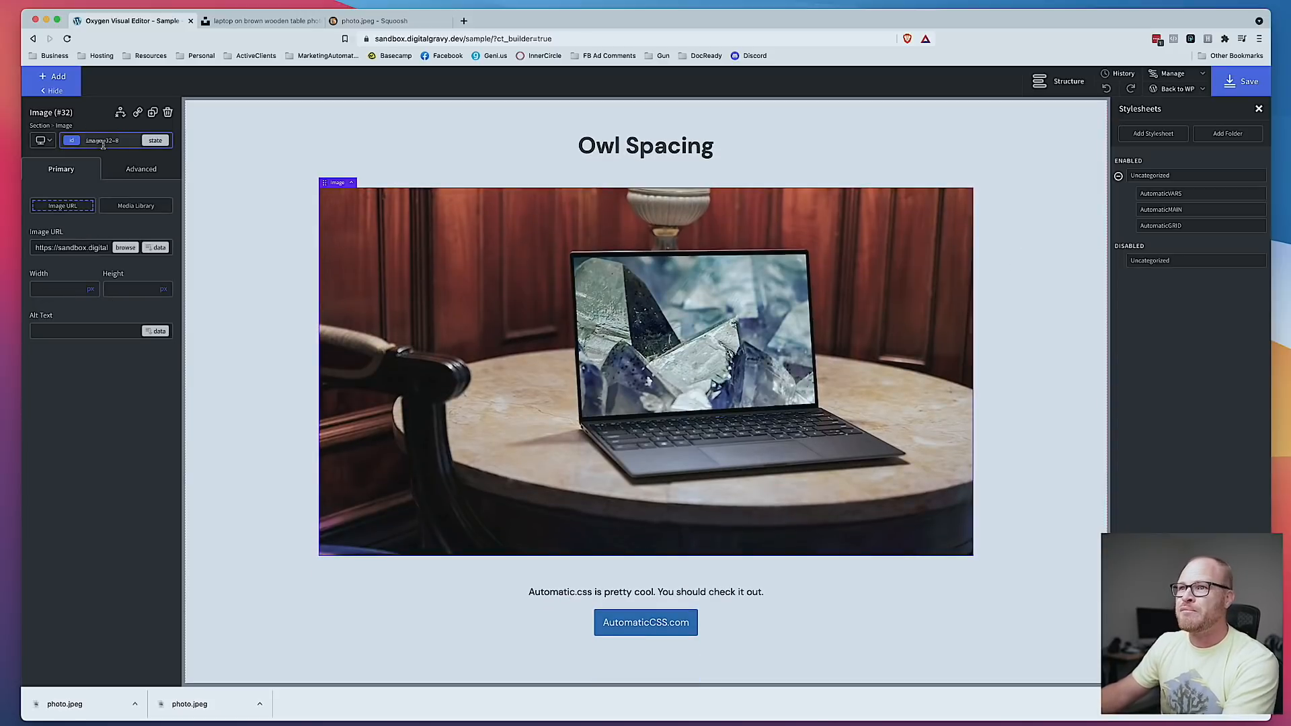
text(width--l)
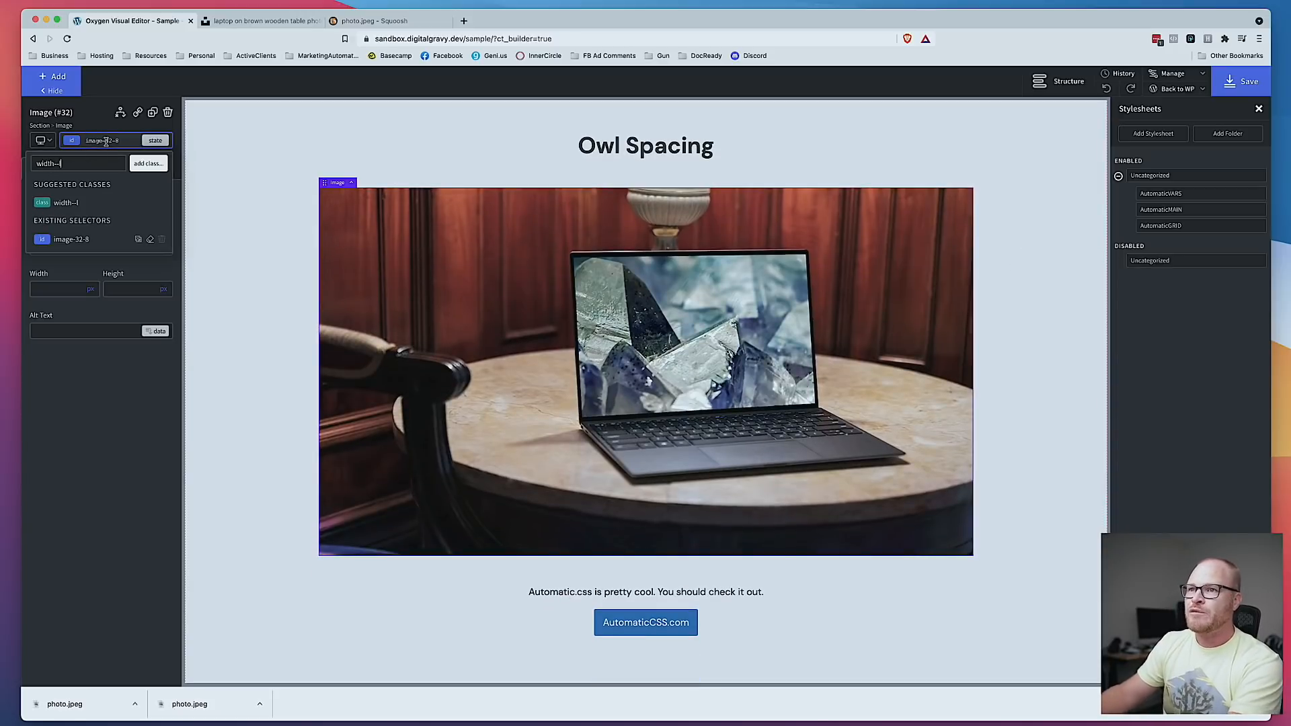
click(108, 203)
click(928, 360)
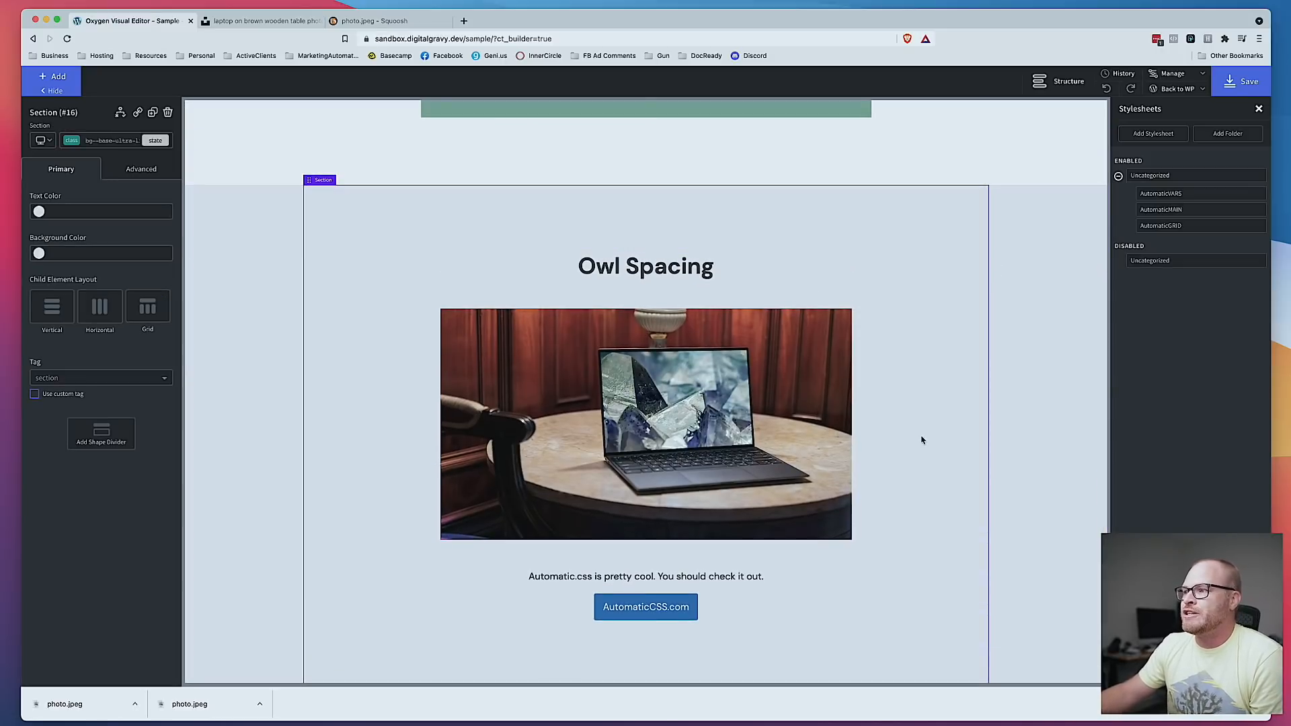
scroll(922, 437, down, 3)
scroll(927, 434, up, 3)
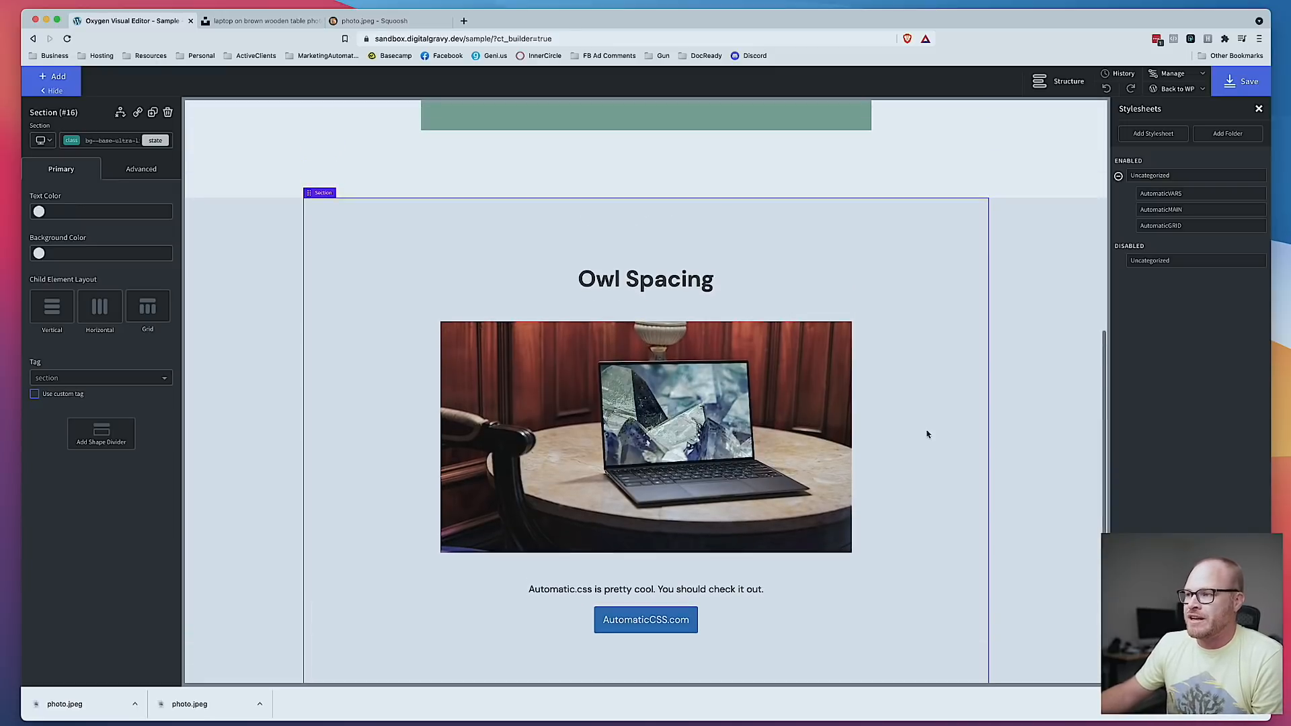
Step: Give the laptop image medium rounded corners with the rounded--m class
click(725, 421)
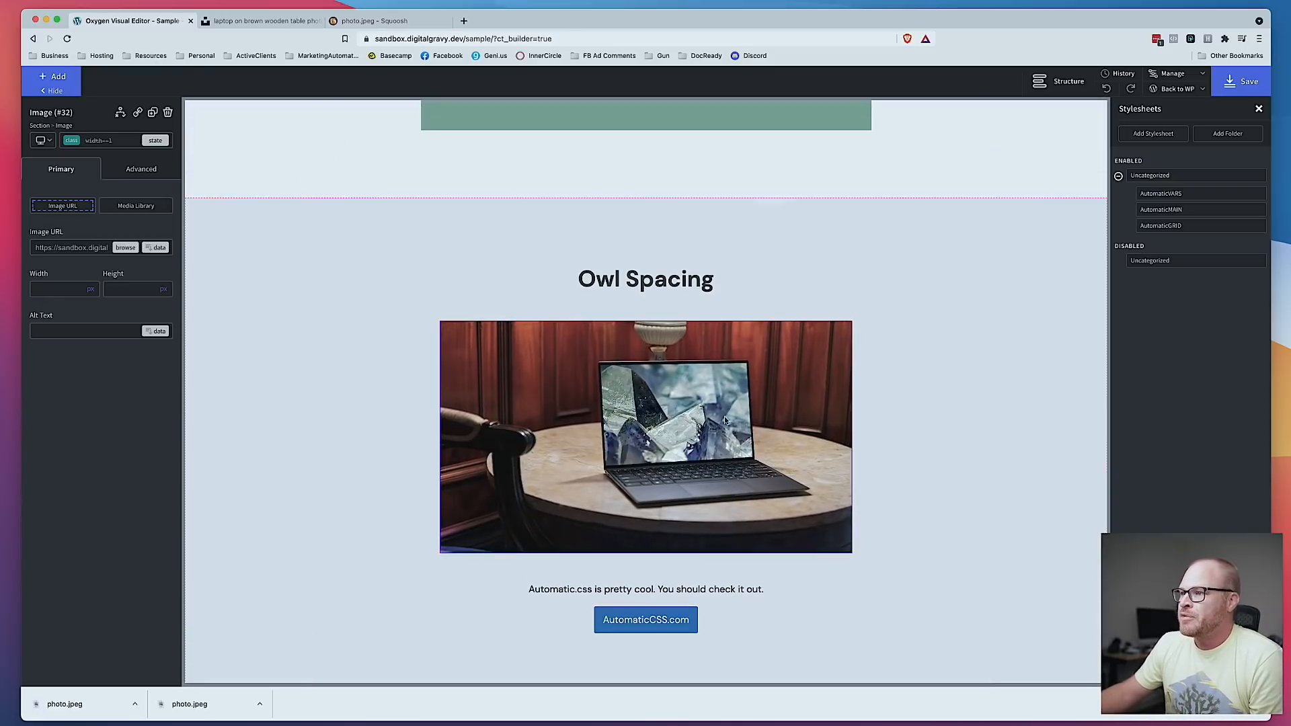
click(131, 142)
text(rounde)
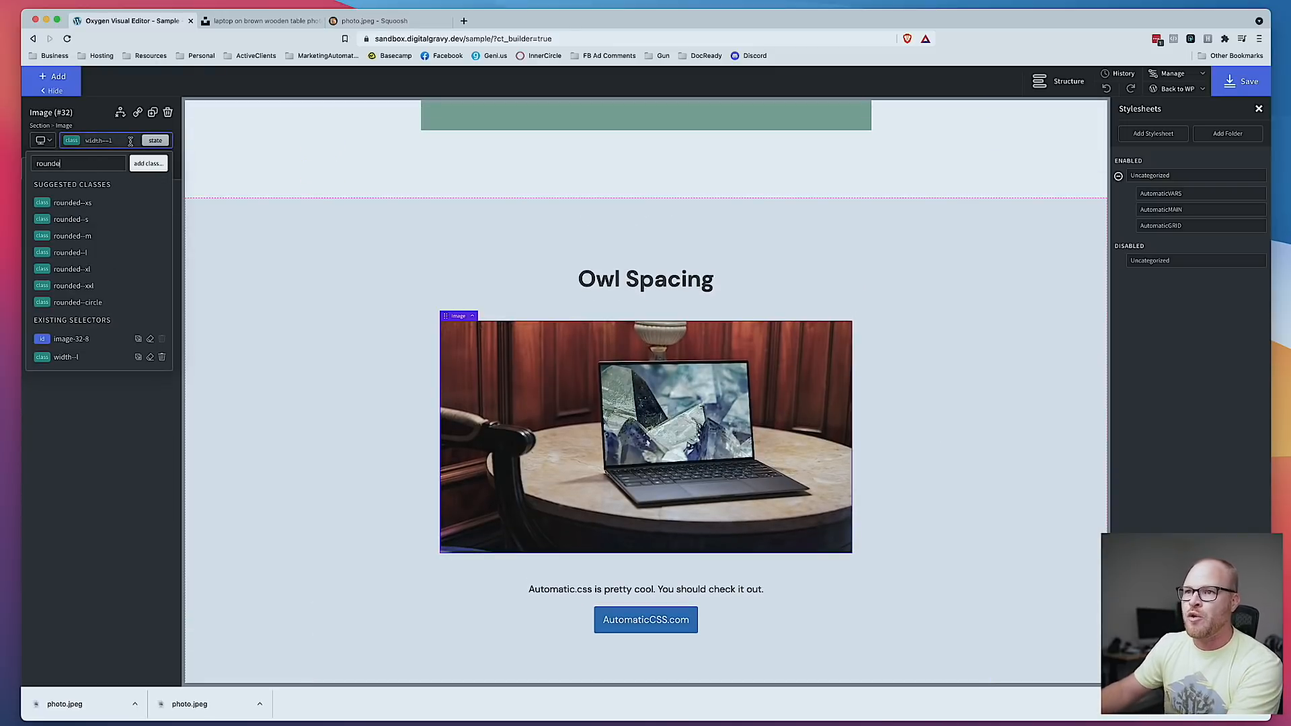
click(101, 234)
click(925, 318)
scroll(952, 490, down, 2)
scroll(952, 490, down, 2)
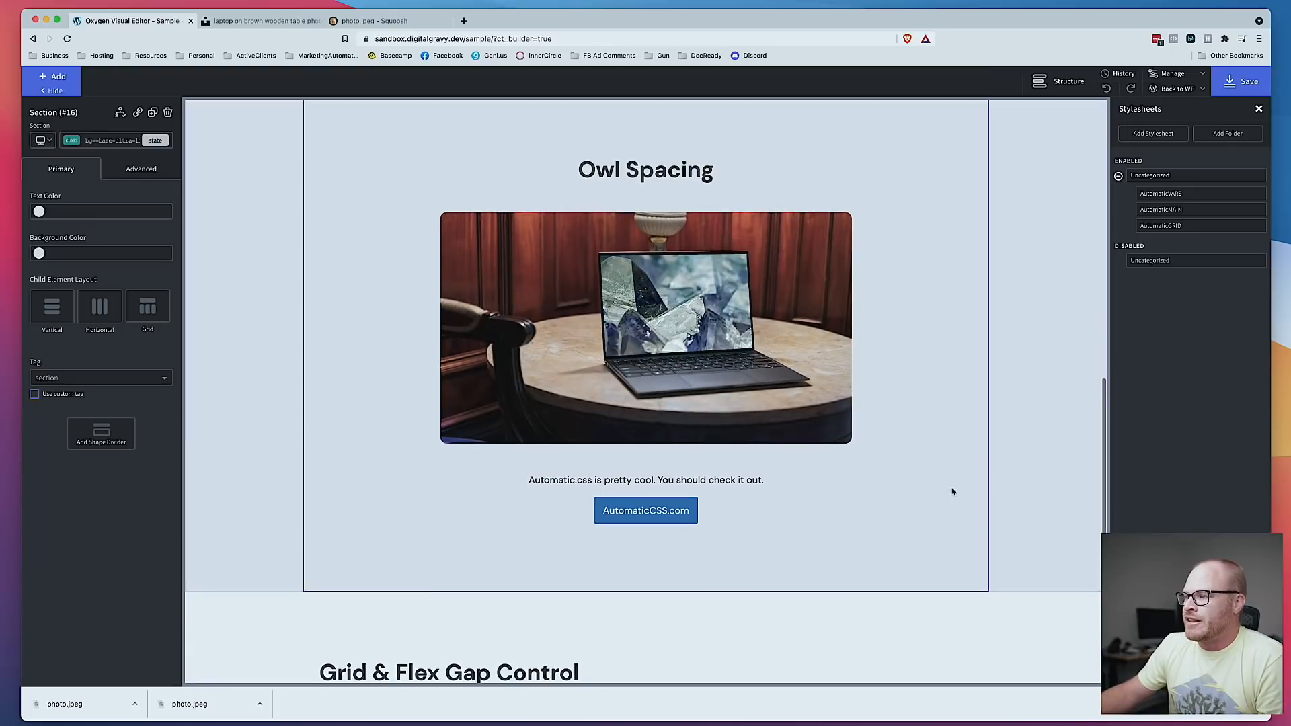
scroll(931, 492, up, 3)
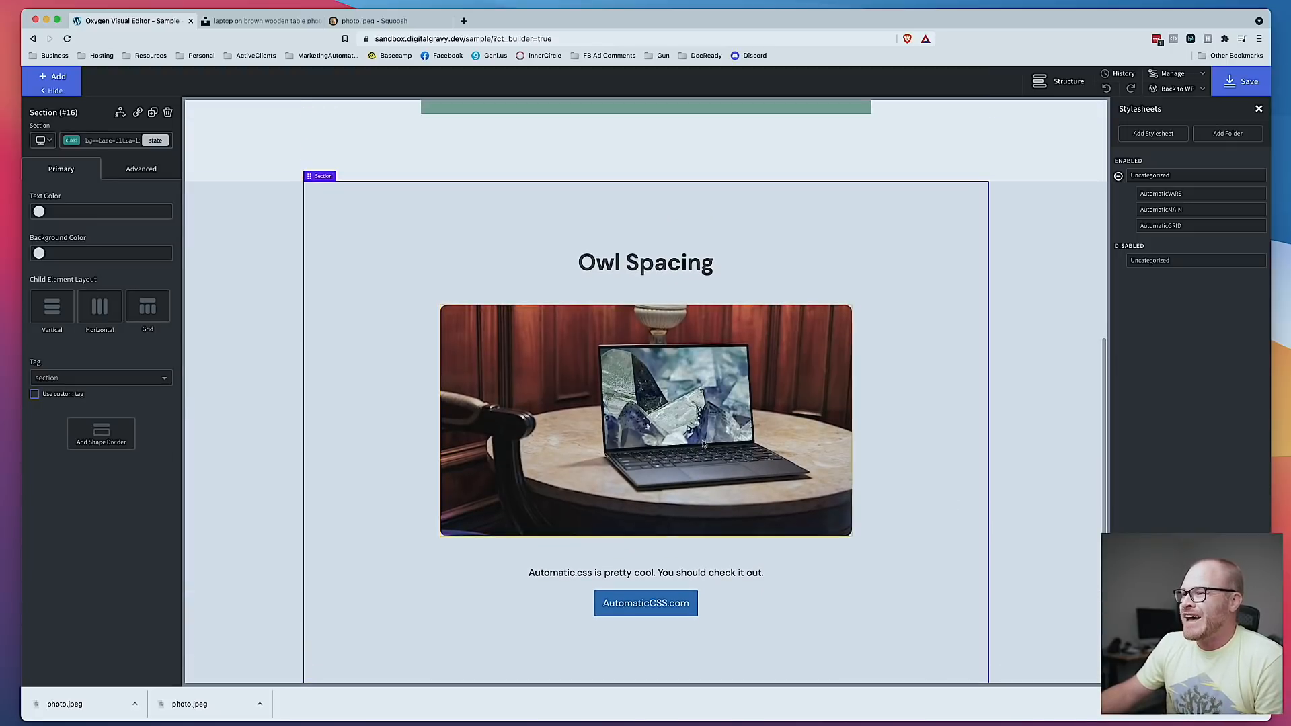
Step: Remove the width--l class from the laptop image
click(847, 395)
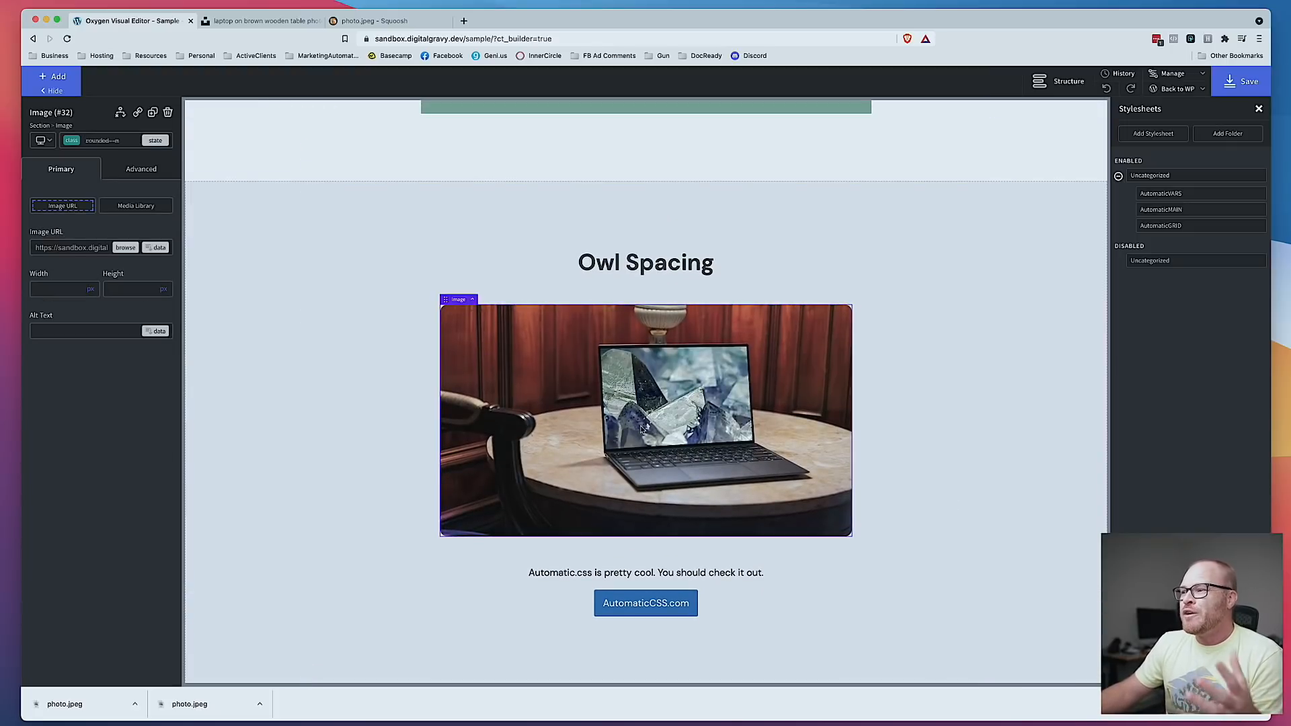
click(886, 392)
click(800, 390)
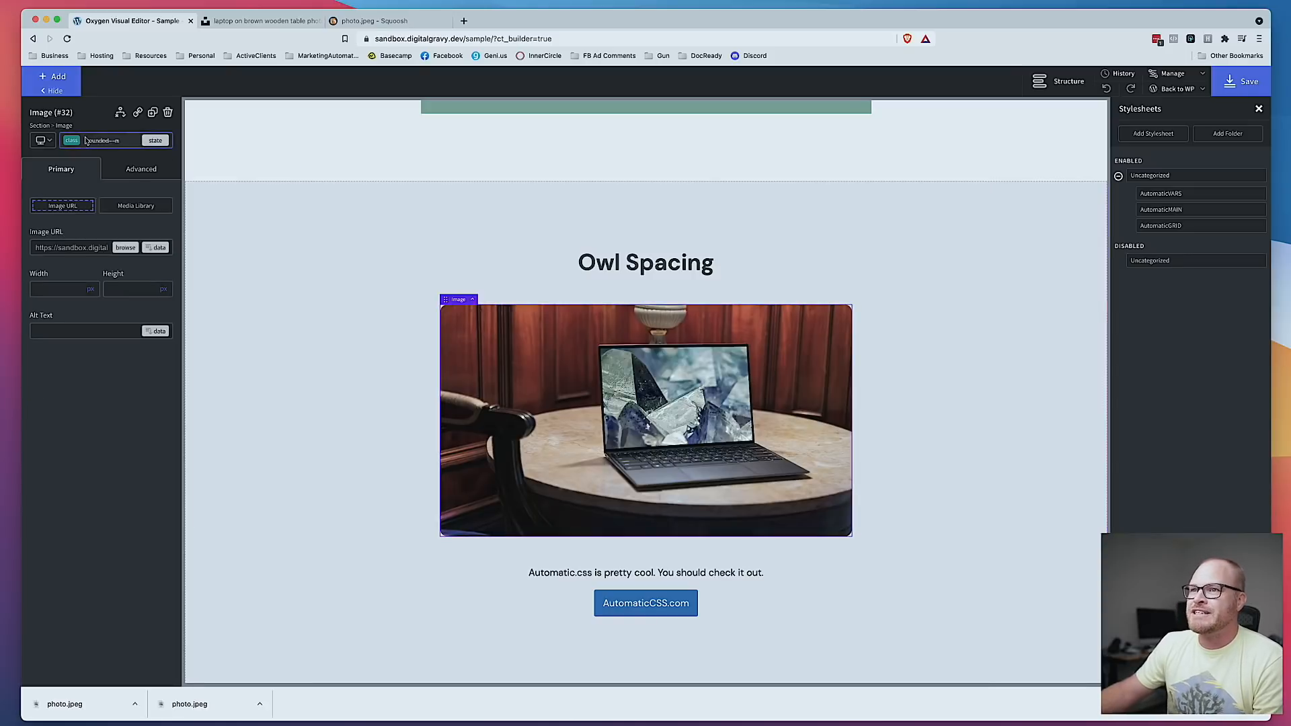
click(104, 140)
click(162, 202)
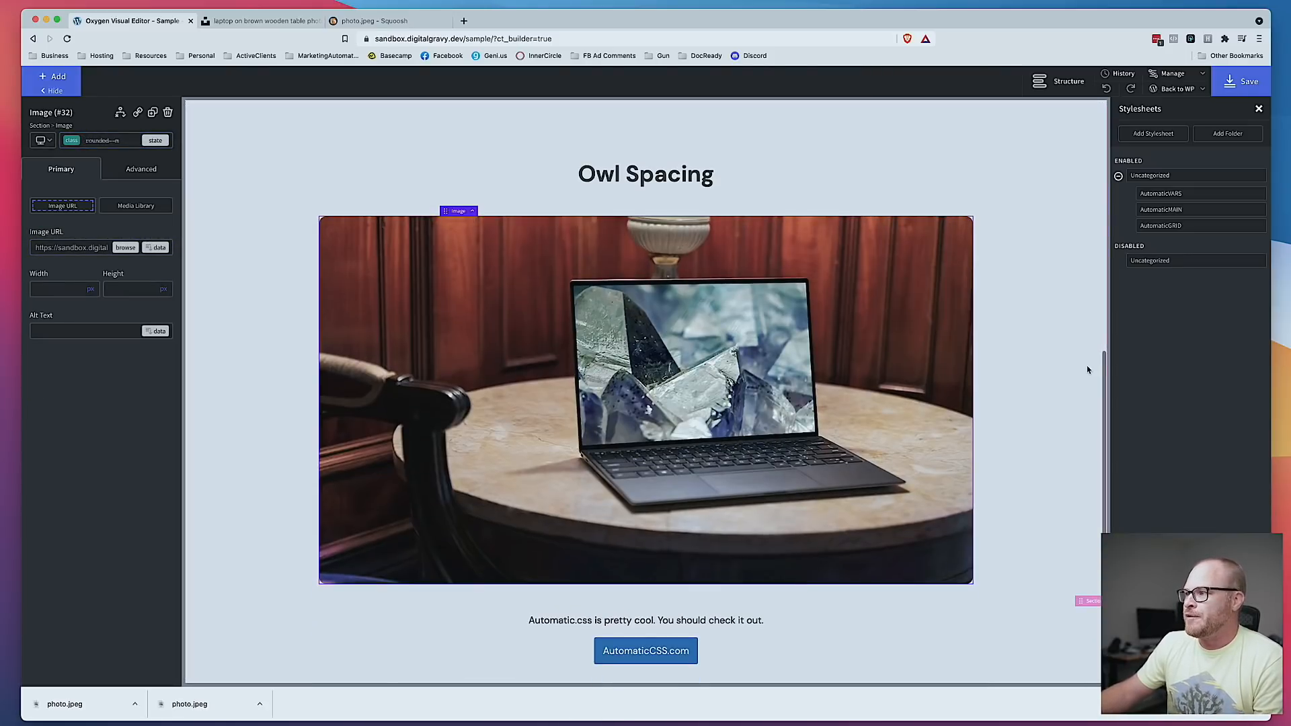
click(995, 276)
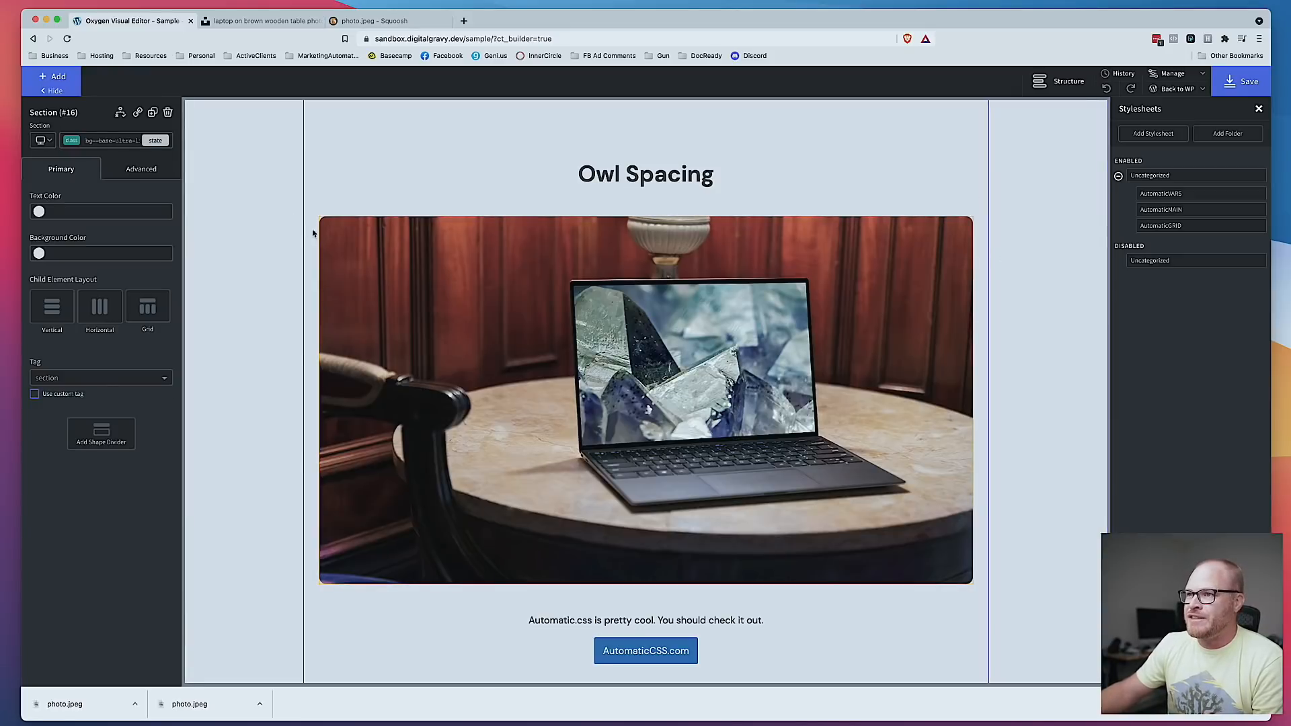
Step: Try the breakout--xl class on the laptop image so it extends beyond the section's content width
click(395, 320)
click(112, 139)
text(breakout)
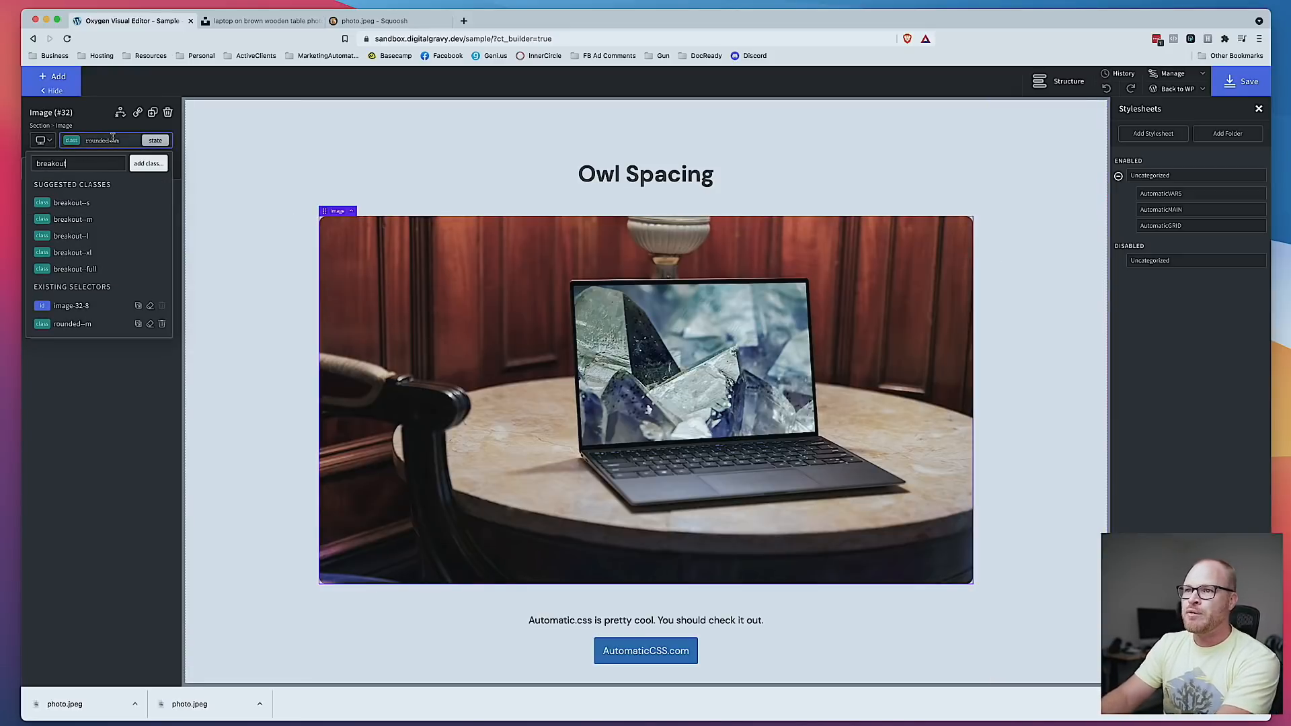
click(108, 255)
scroll(413, 358, down, 3)
scroll(412, 358, up, 1)
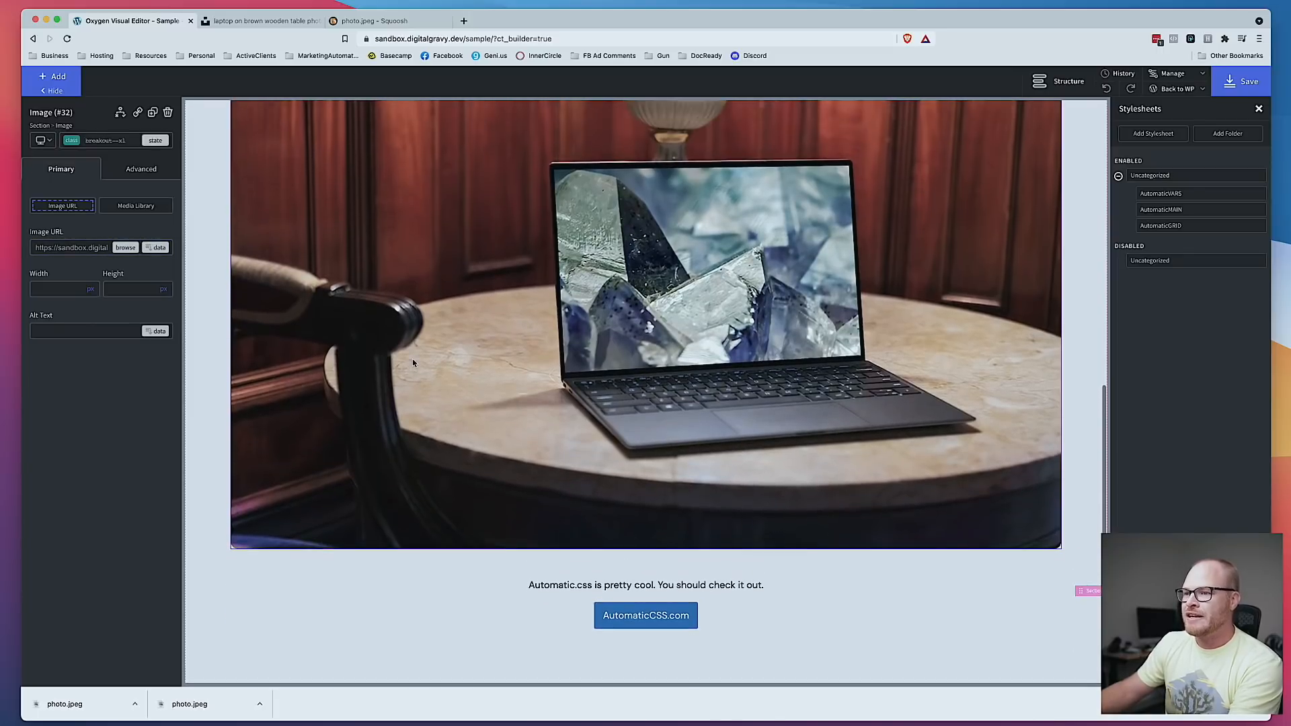
scroll(420, 361, up, 2)
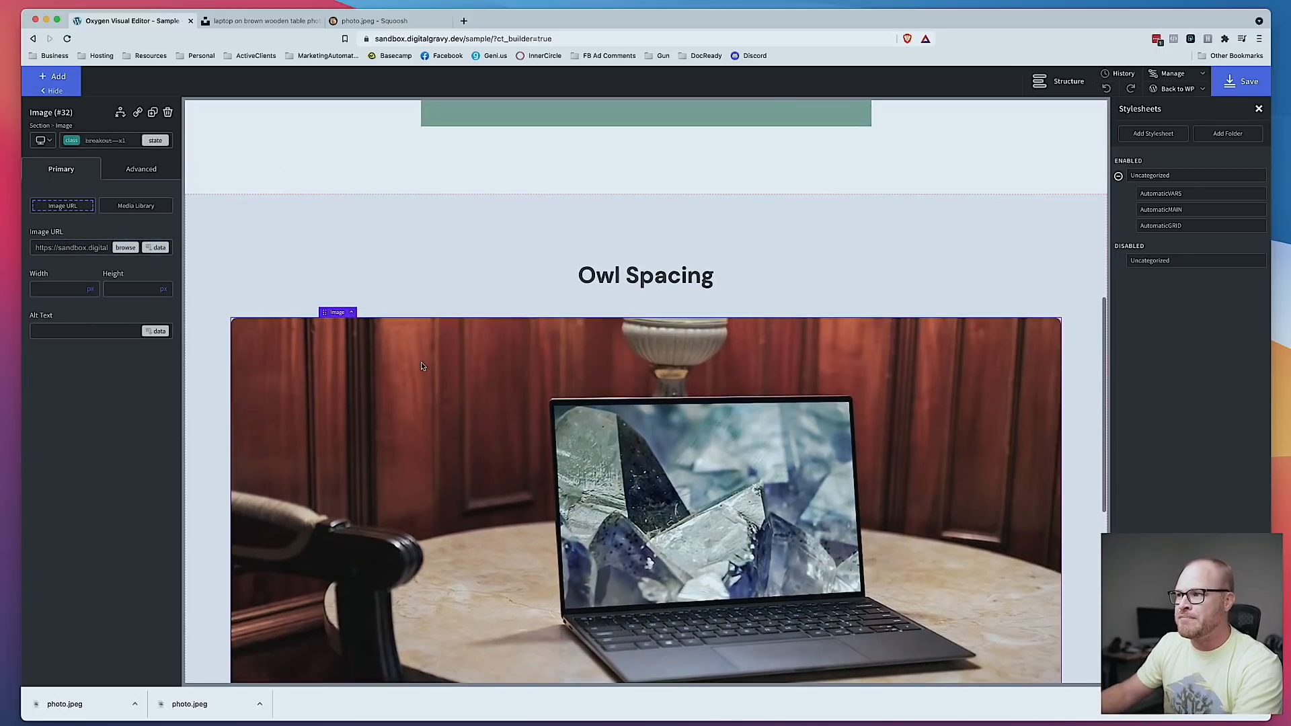
Step: Preview the Owl Spacing section at the less than 480px breakpoint and return to the all-devices view
click(44, 140)
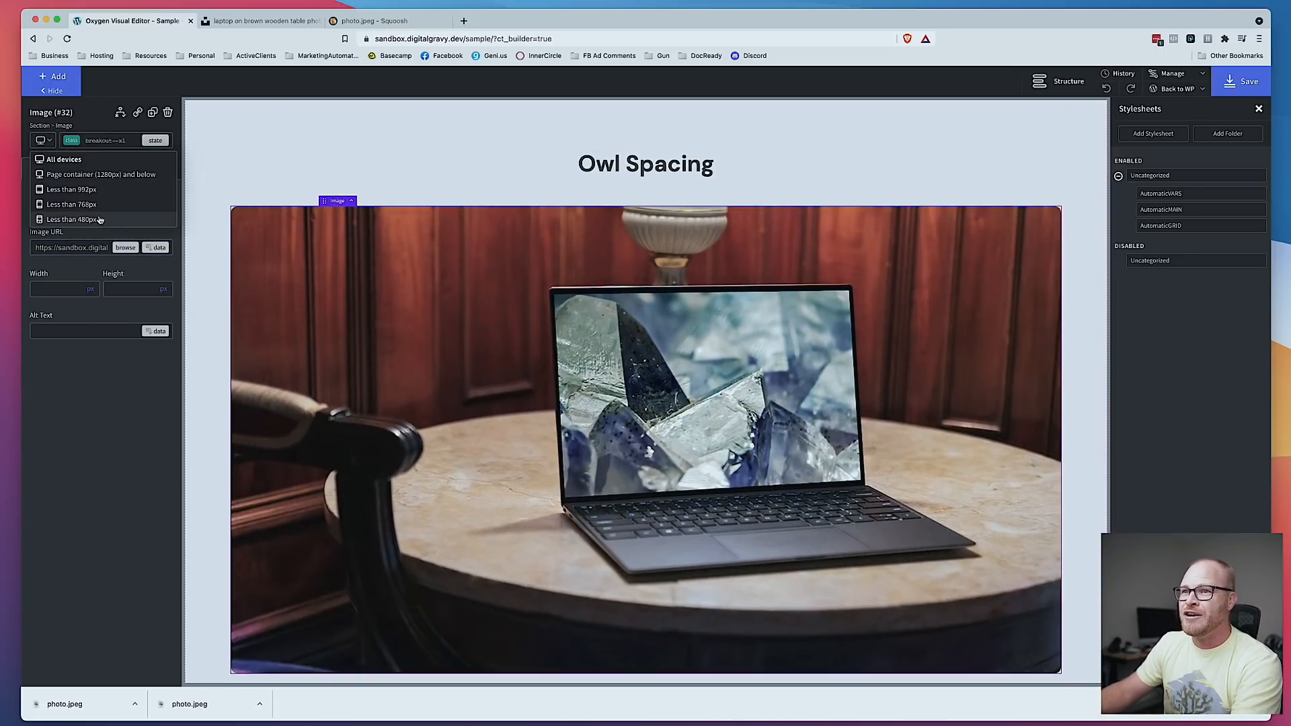
click(108, 229)
click(337, 196)
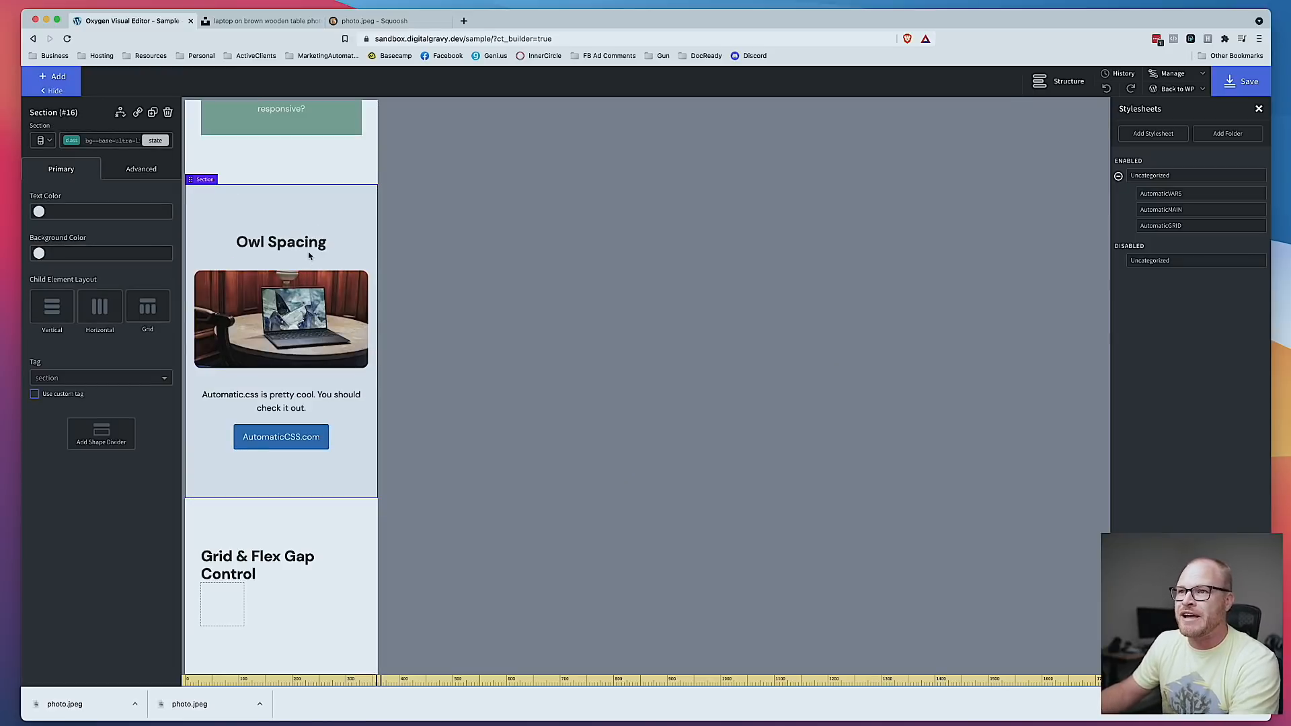
click(54, 145)
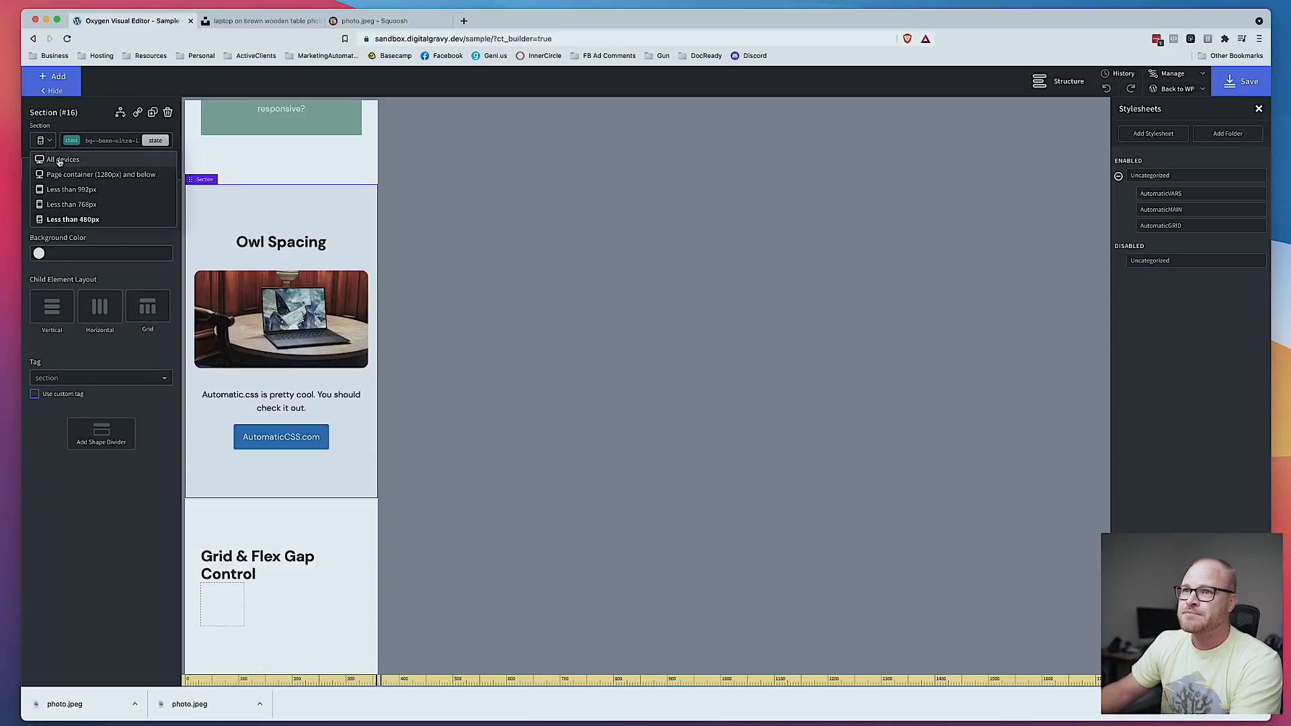
click(61, 163)
scroll(913, 278, down, 5)
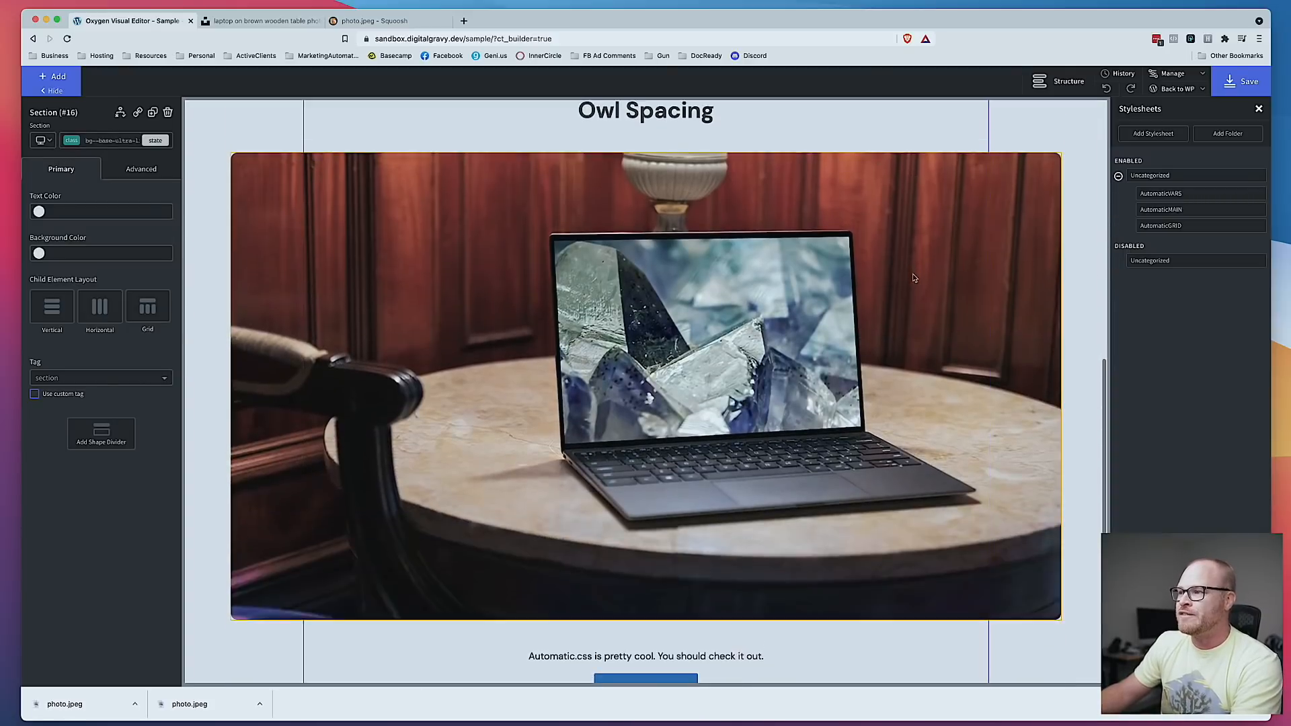
Step: Replace the breakout--xl class on the laptop image with width--l
click(913, 278)
click(116, 142)
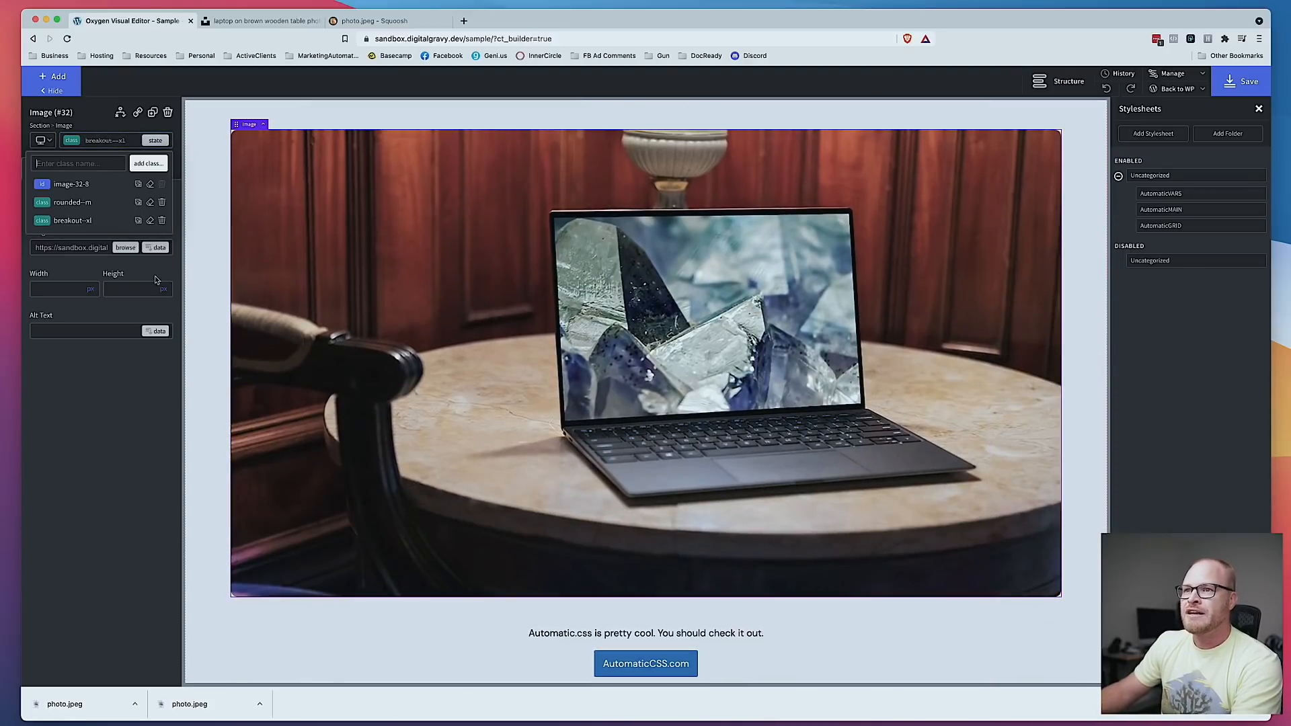
click(162, 220)
click(94, 143)
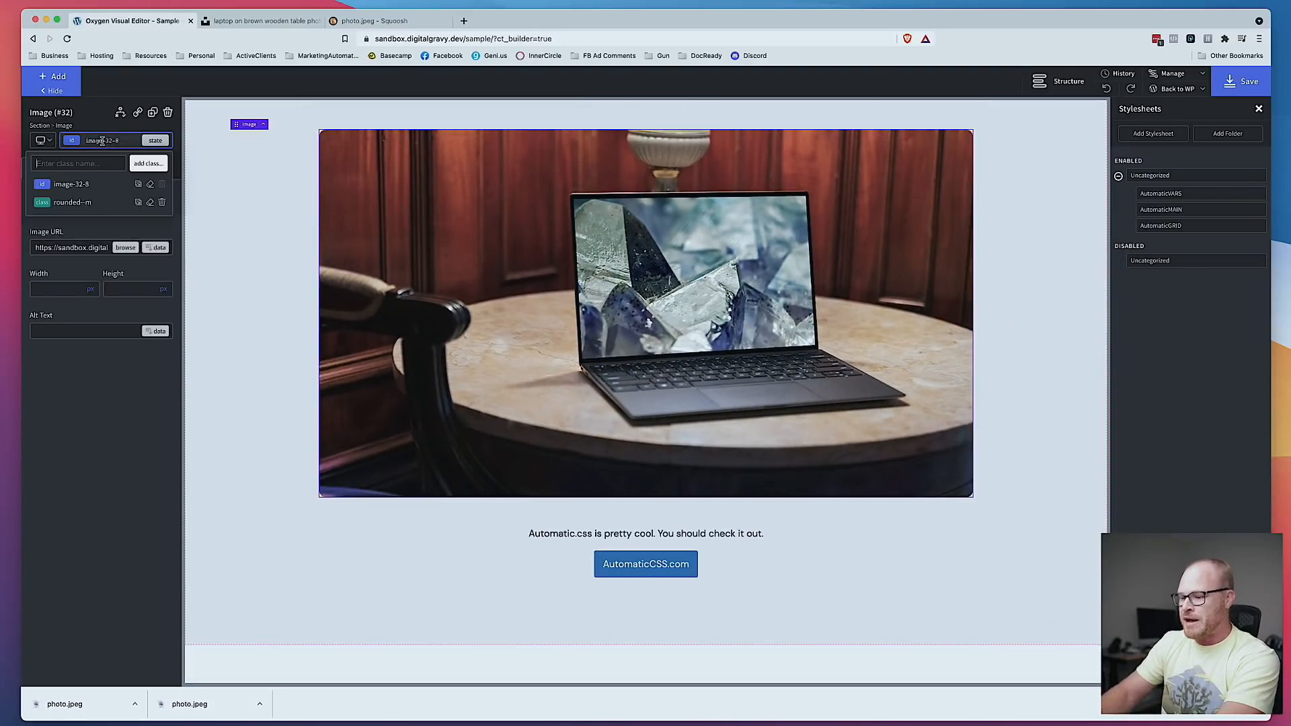
text(width)
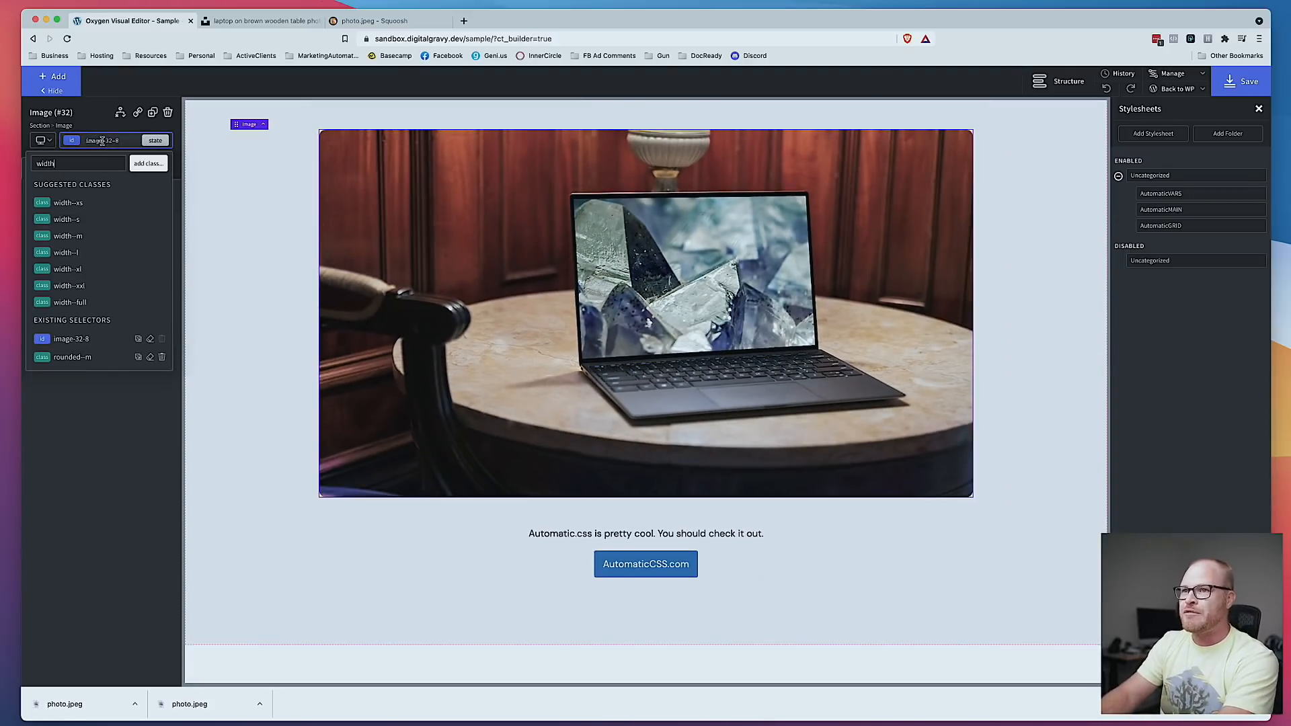
click(104, 251)
scroll(1006, 384, up, 2)
click(1014, 462)
Step: Apply the grid--auto-3 class to the empty div below the Grid & Flex Gap Control heading
scroll(959, 478, down, 3)
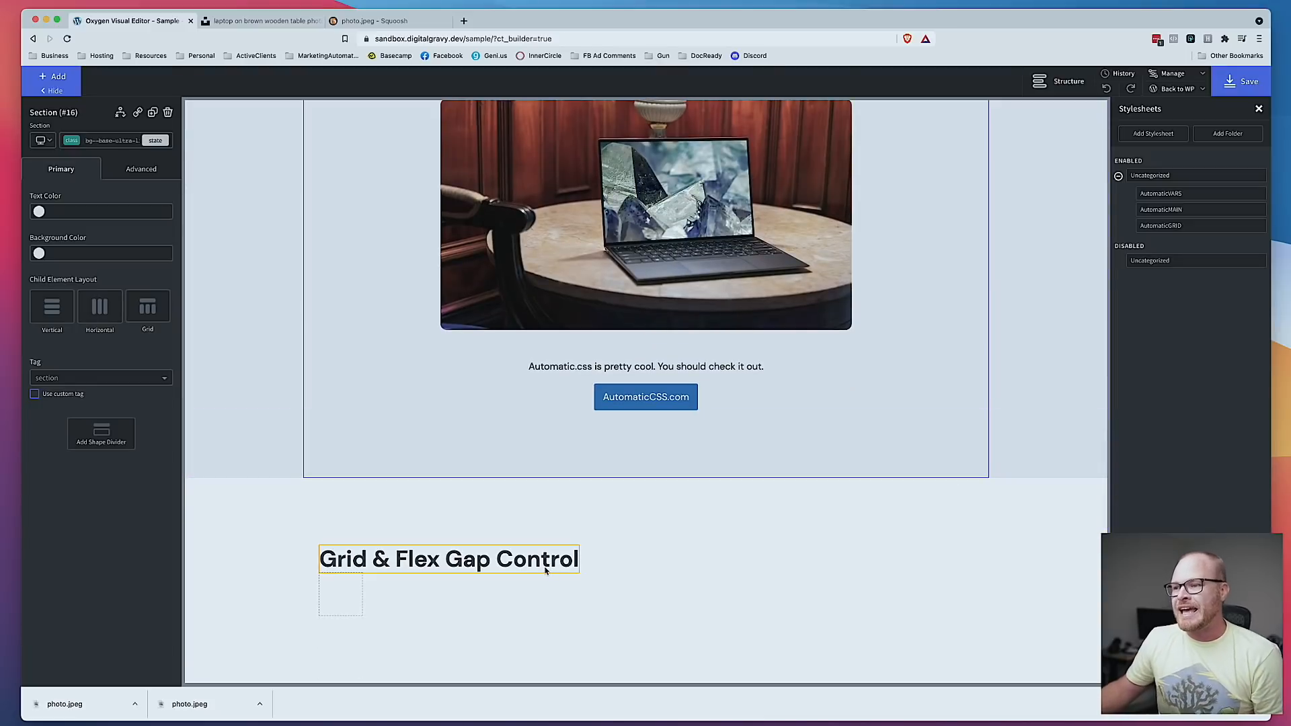
click(354, 599)
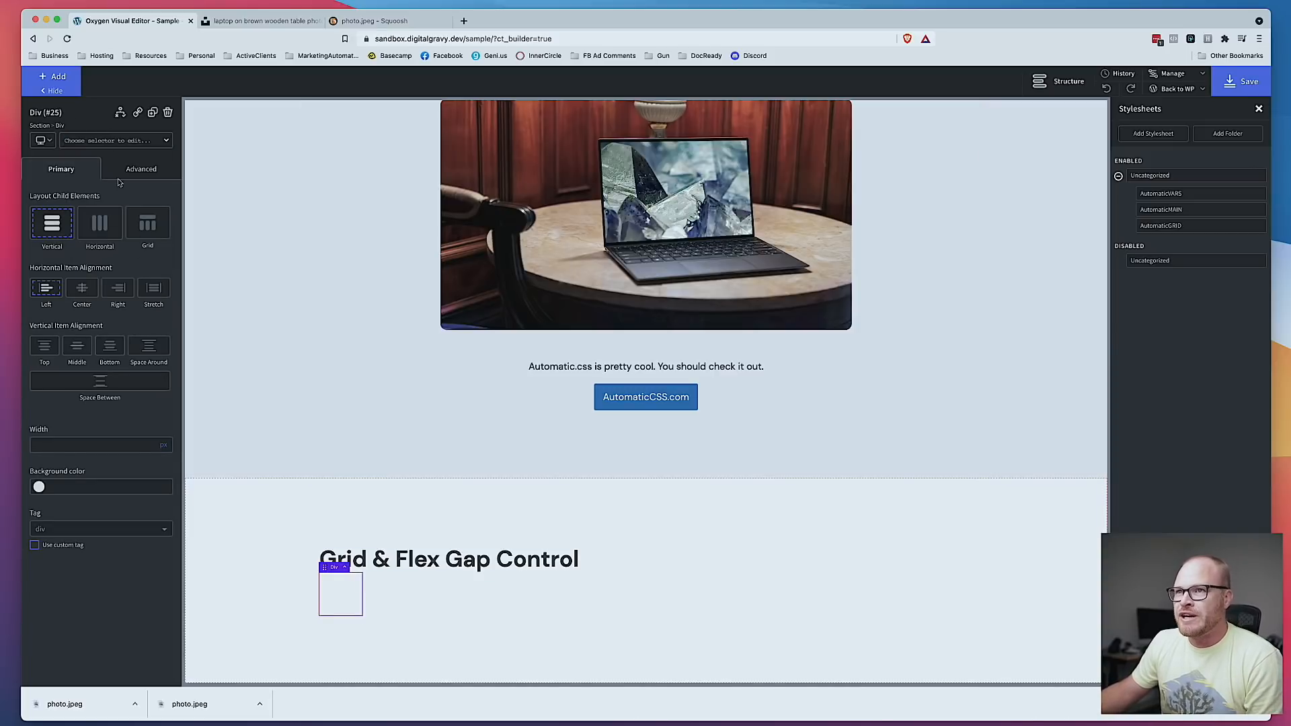
click(81, 141)
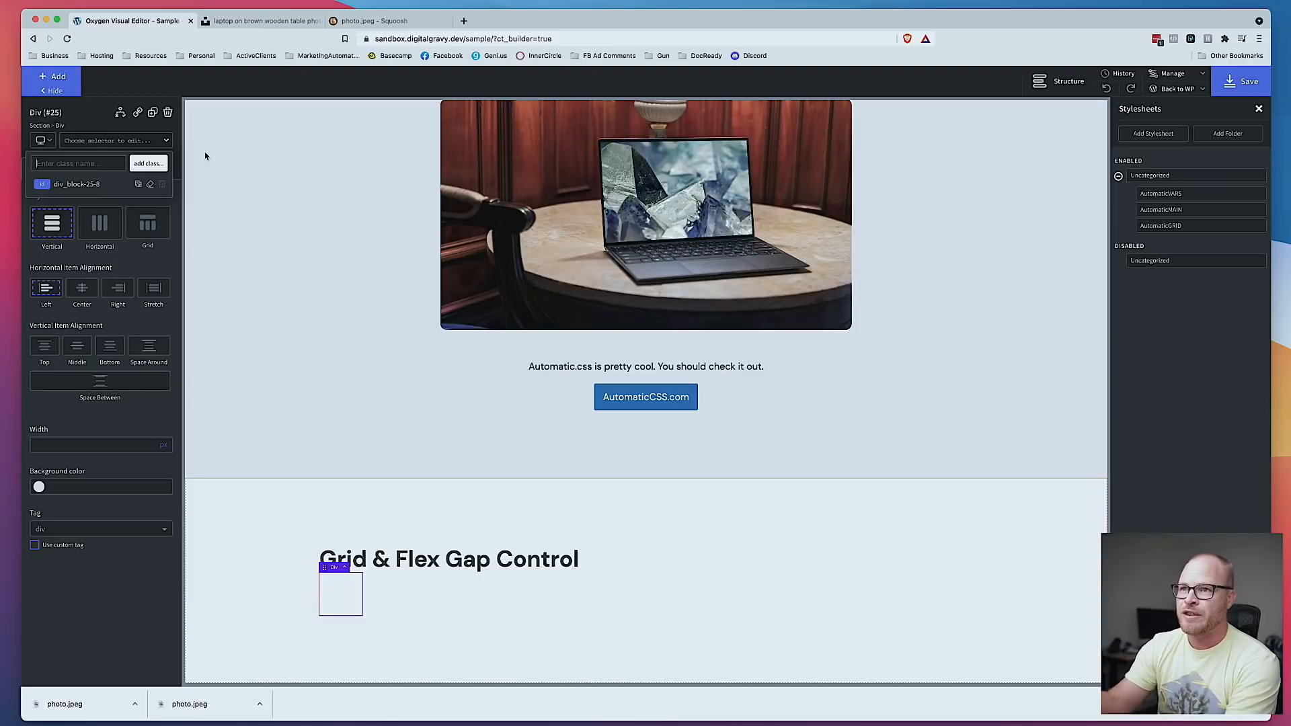
text(grid-)
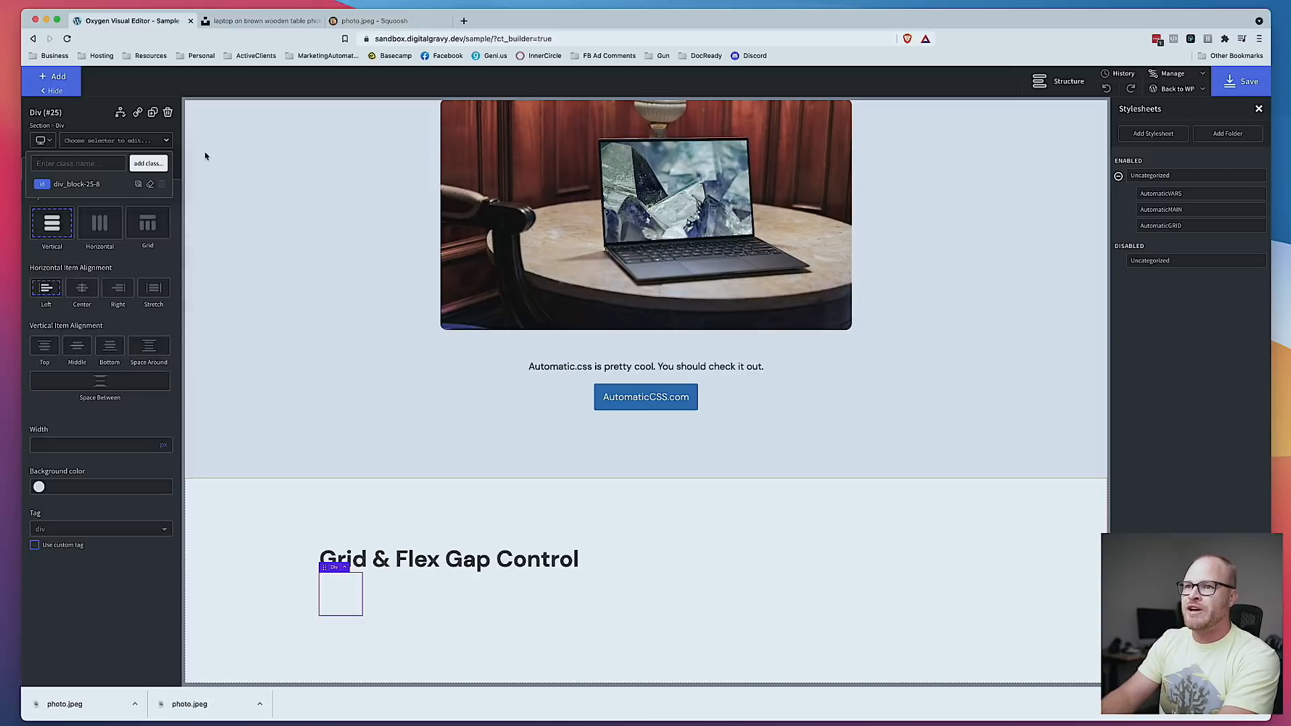
text(-auto)
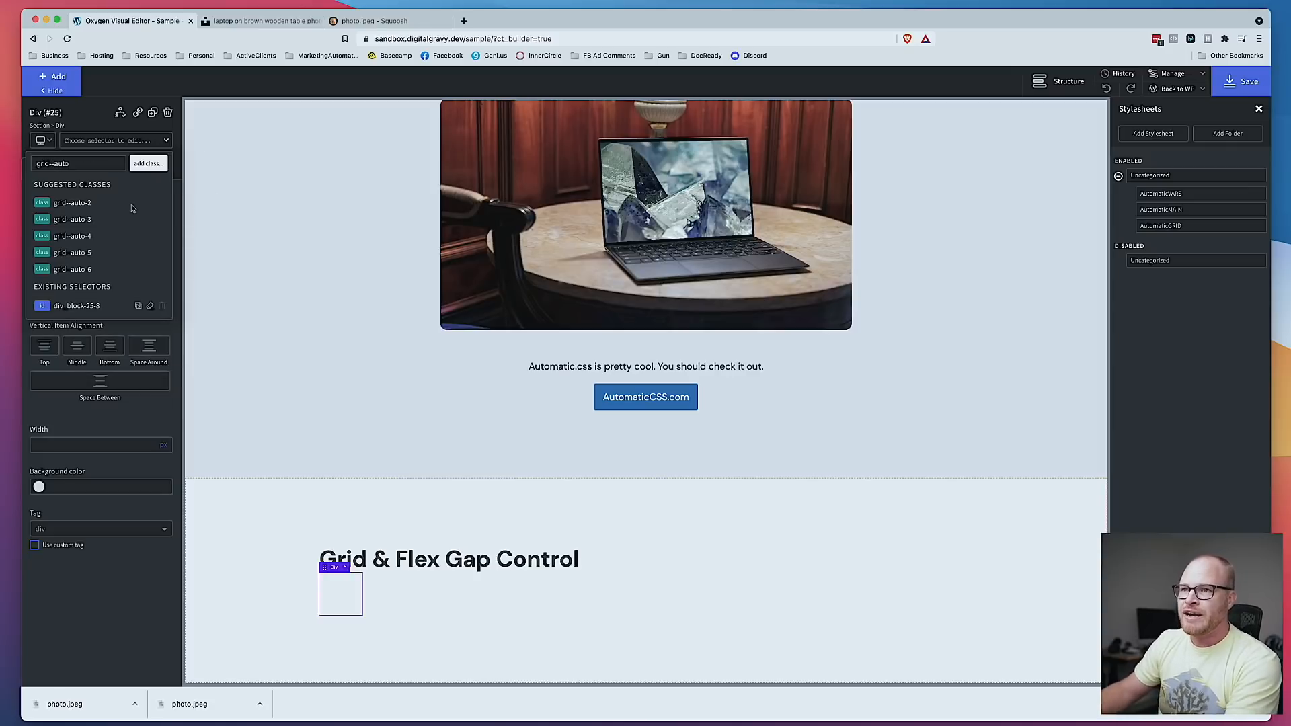
click(73, 219)
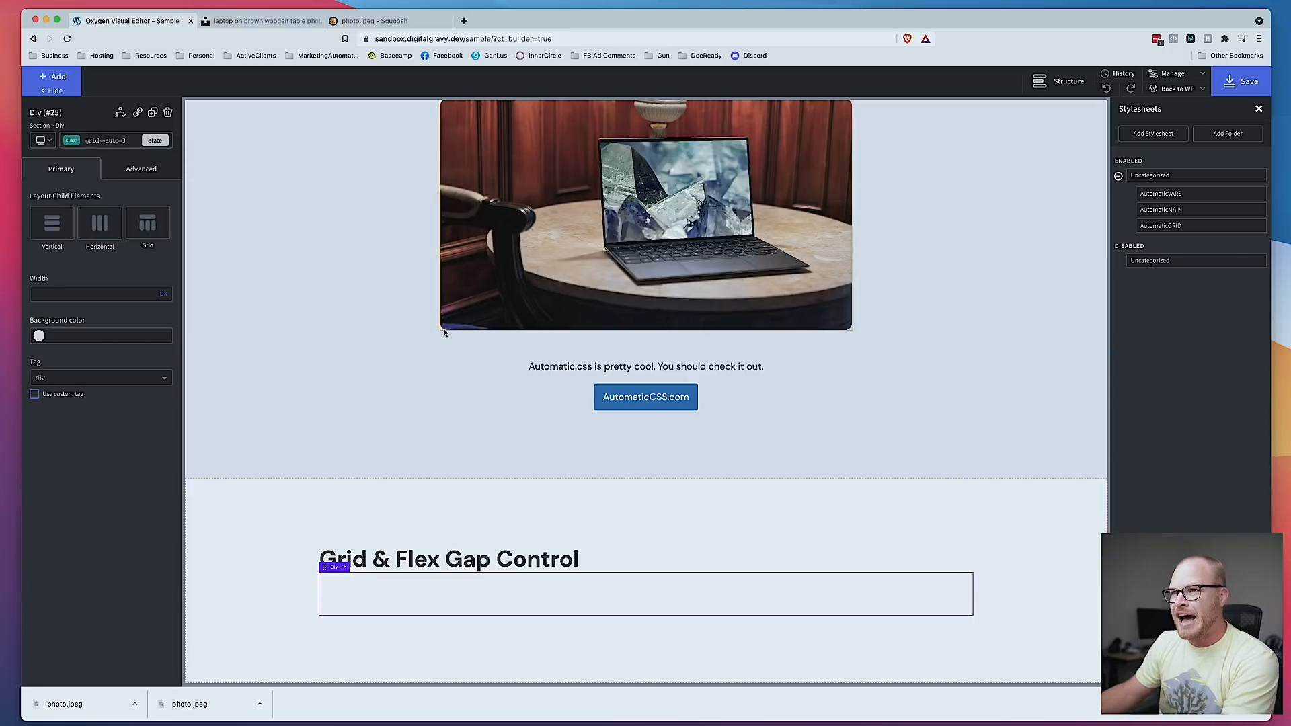
Step: Add a div inside the grid below the Grid & Flex Gap Control heading and duplicate it twice to make three columns
click(53, 77)
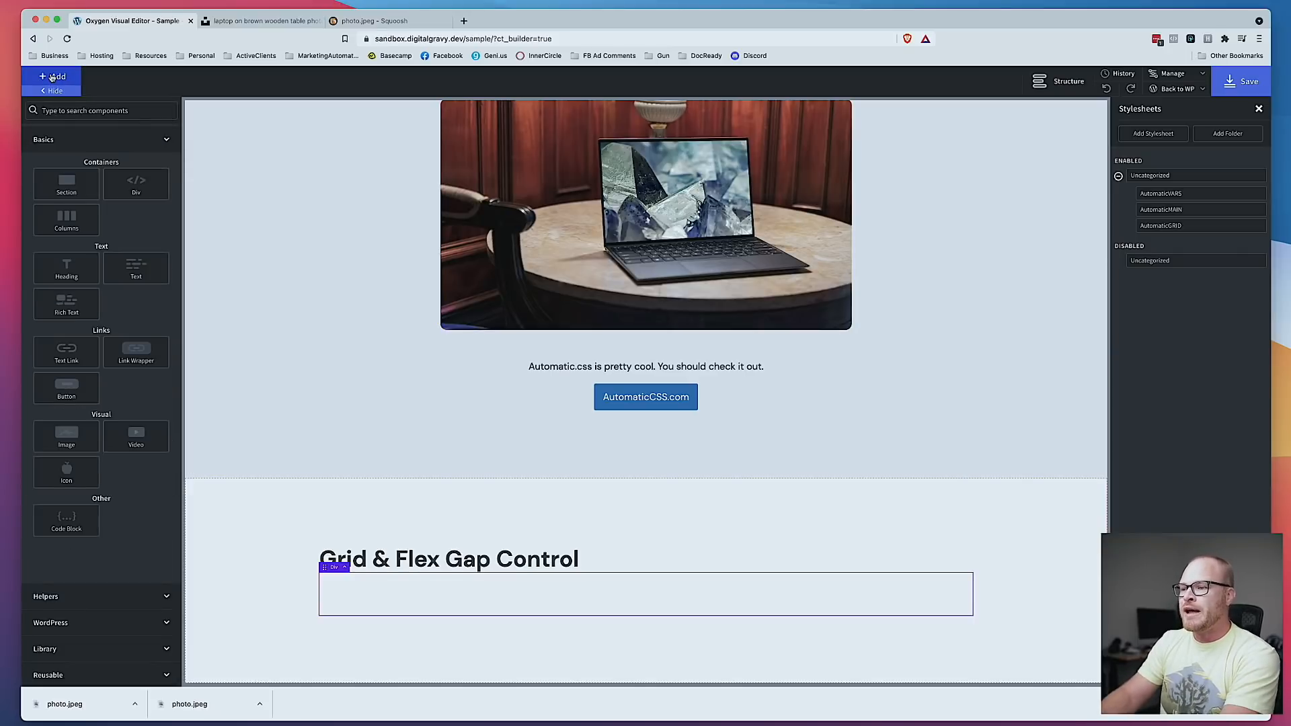
click(52, 78)
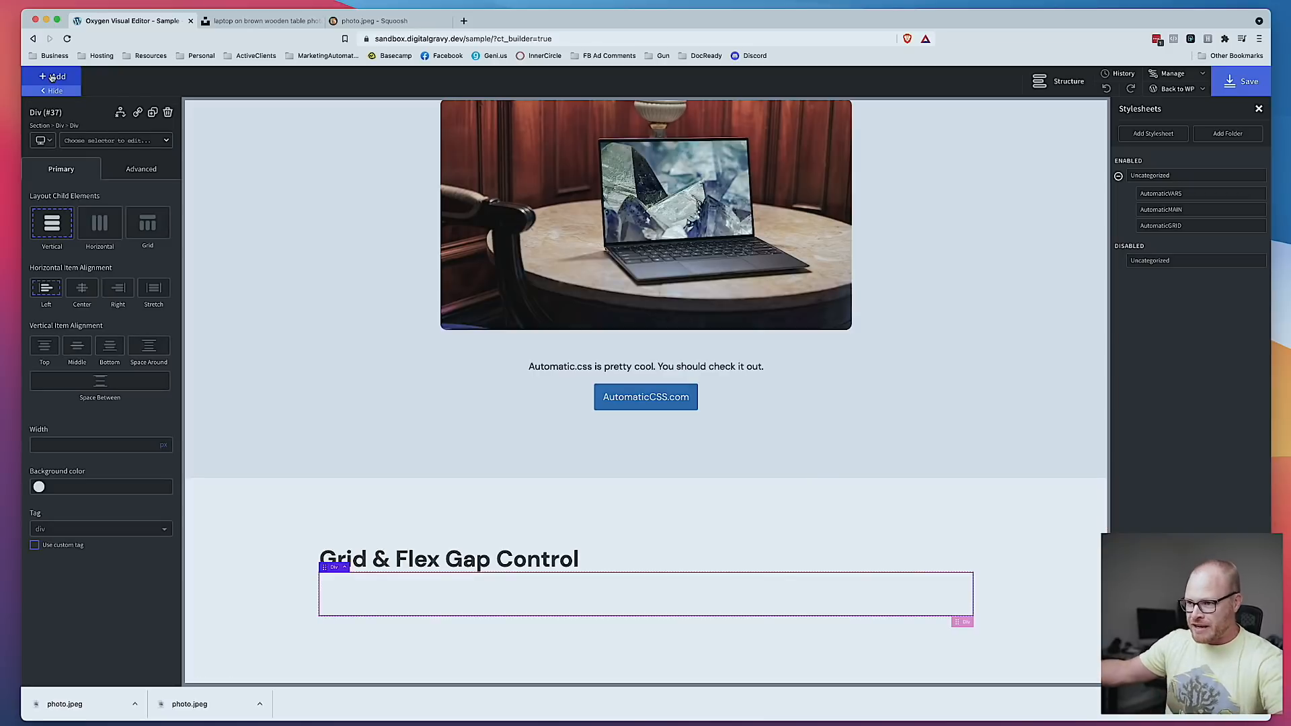
click(153, 113)
click(153, 113)
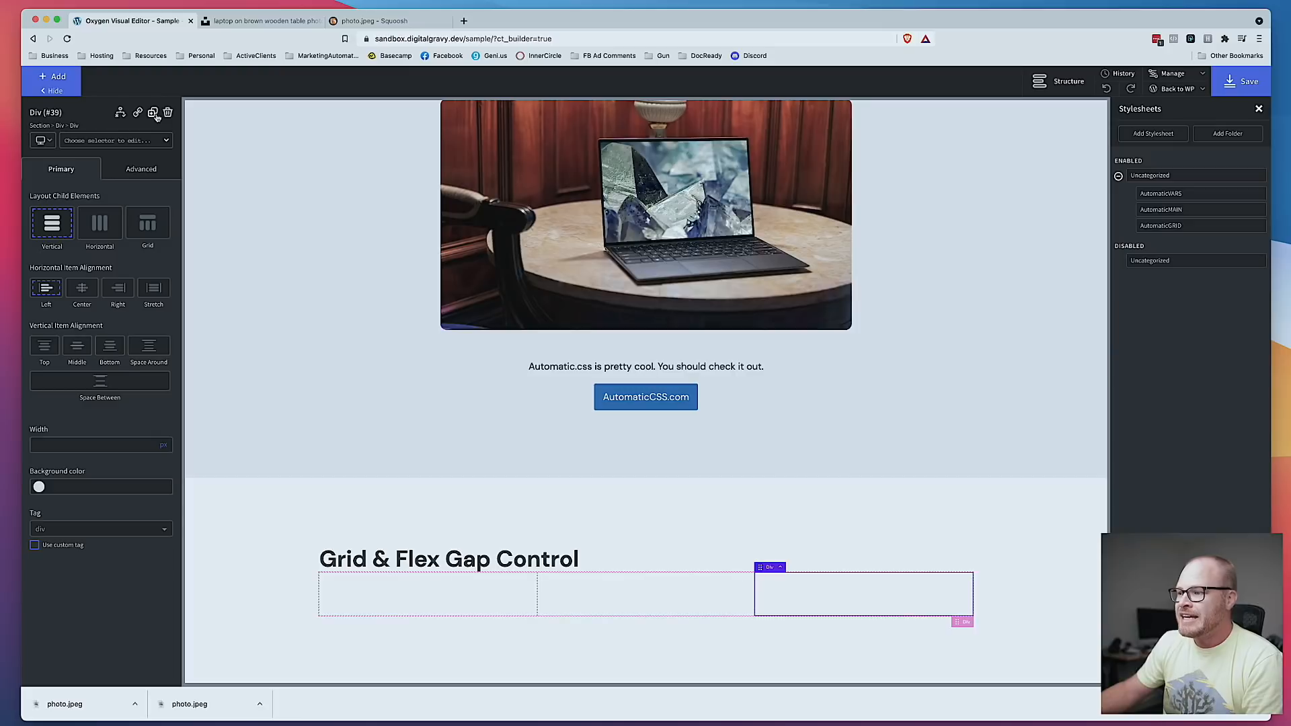
click(435, 579)
click(890, 608)
click(430, 594)
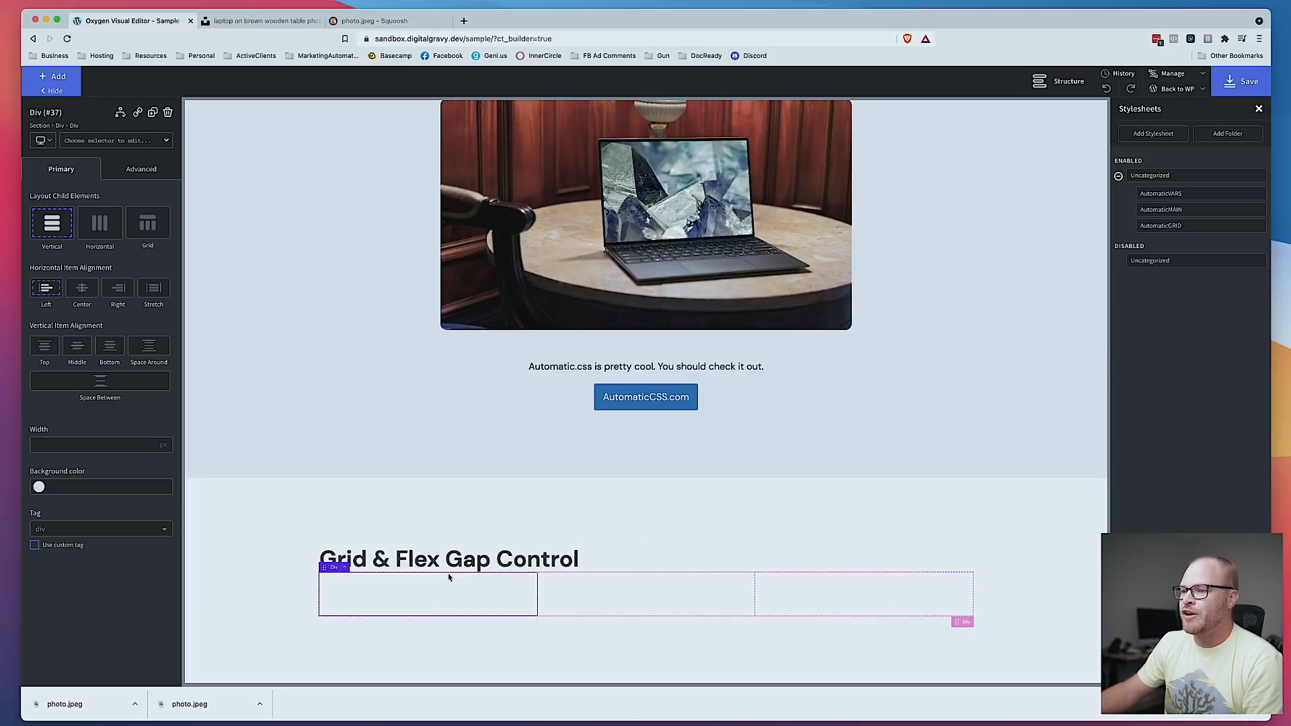
Step: Apply the gap--m class to the parent grid div that holds the three columns
click(345, 567)
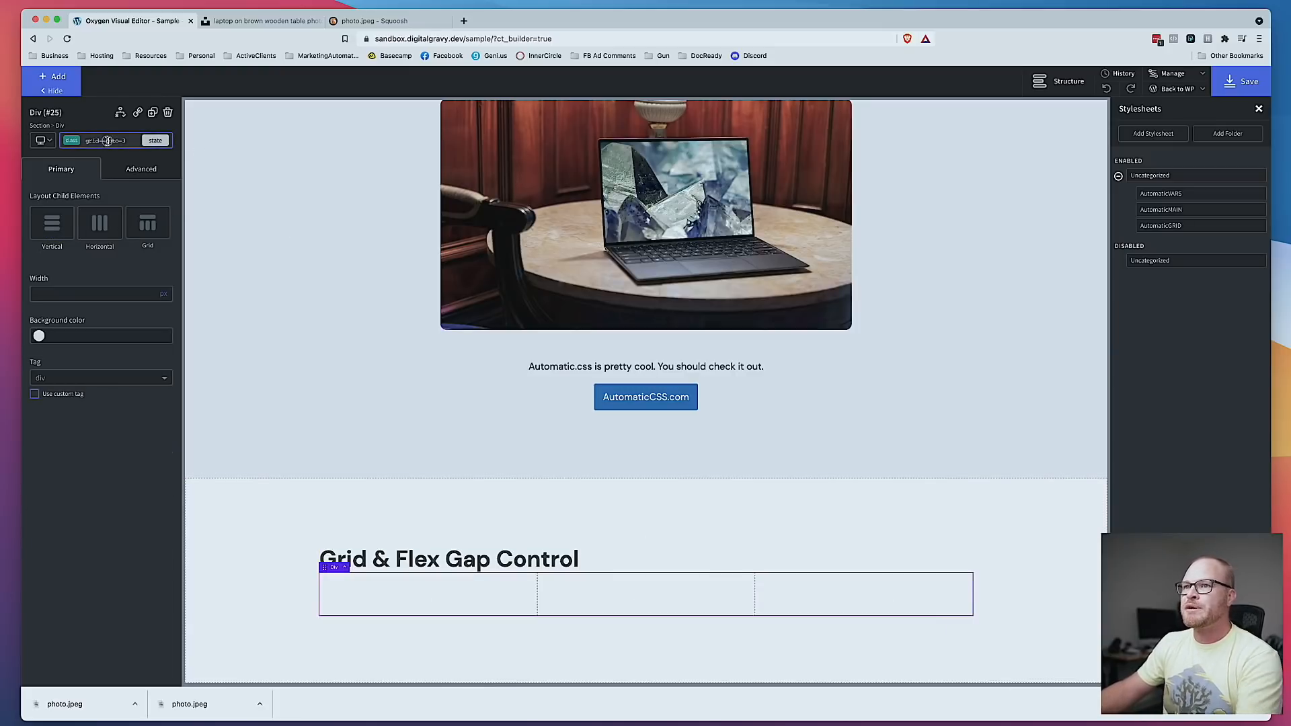
click(107, 141)
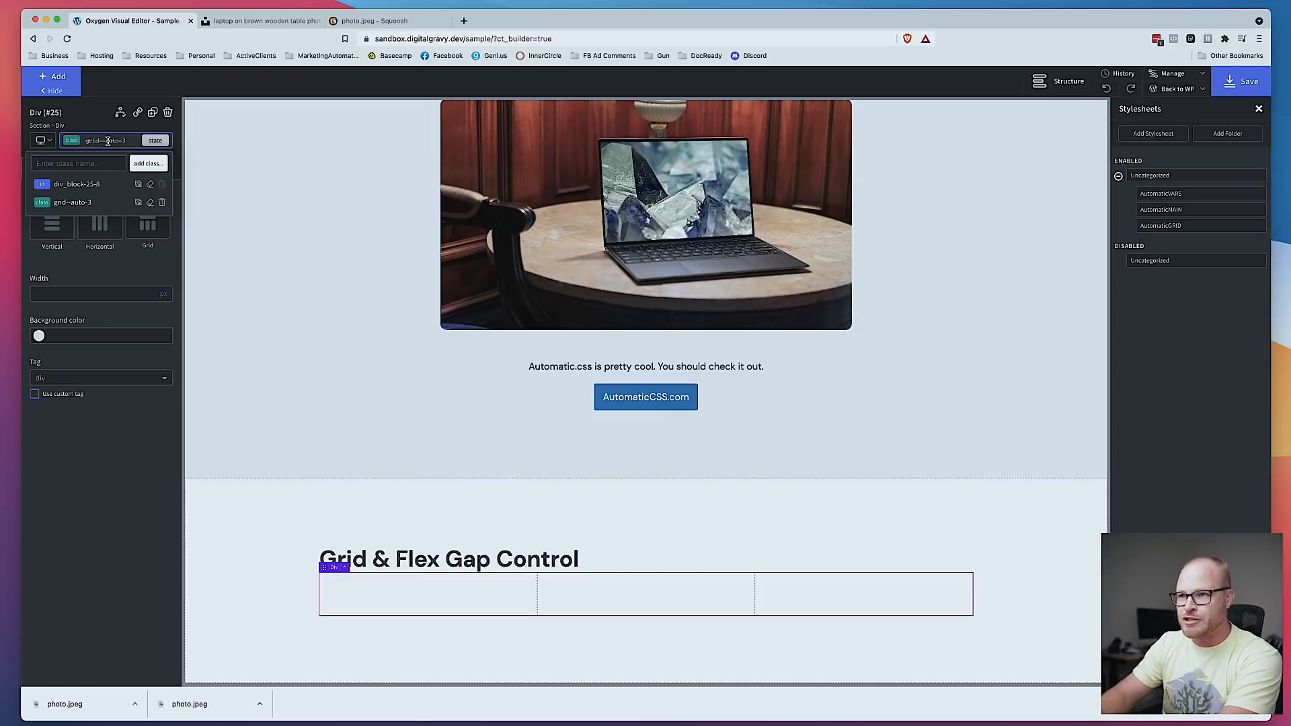
text(gap)
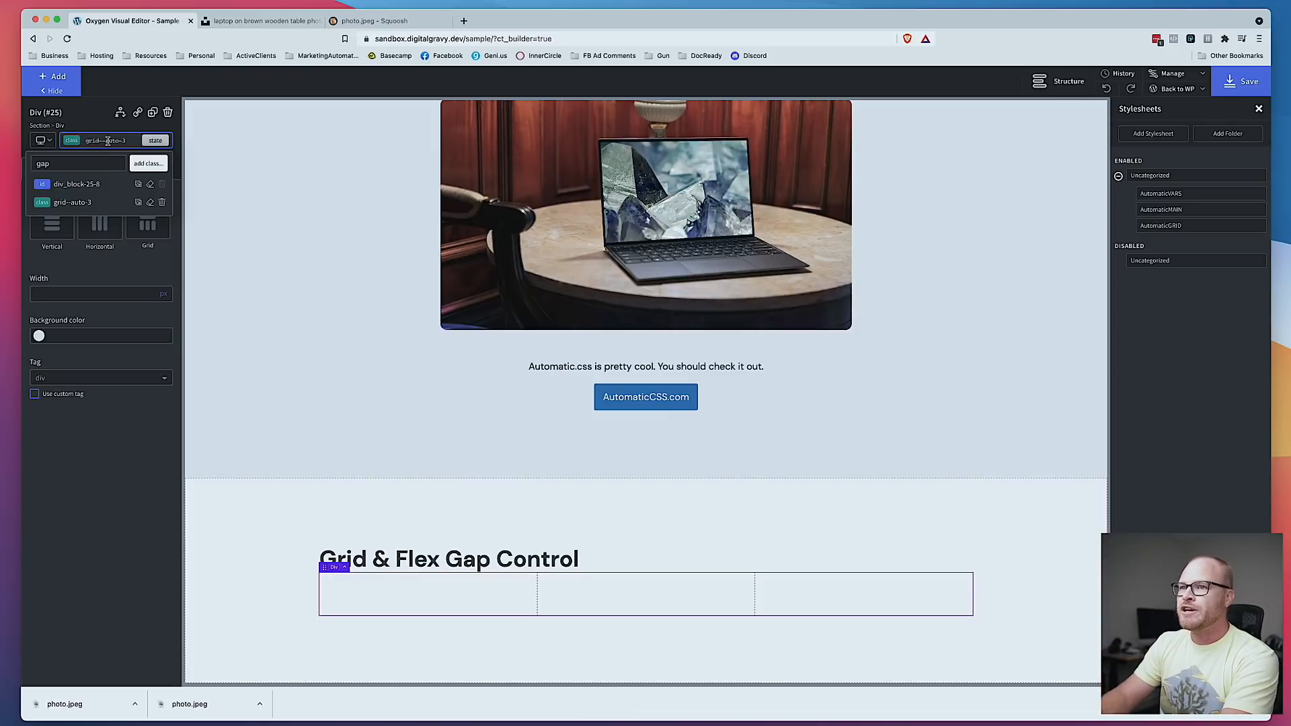
text(-)
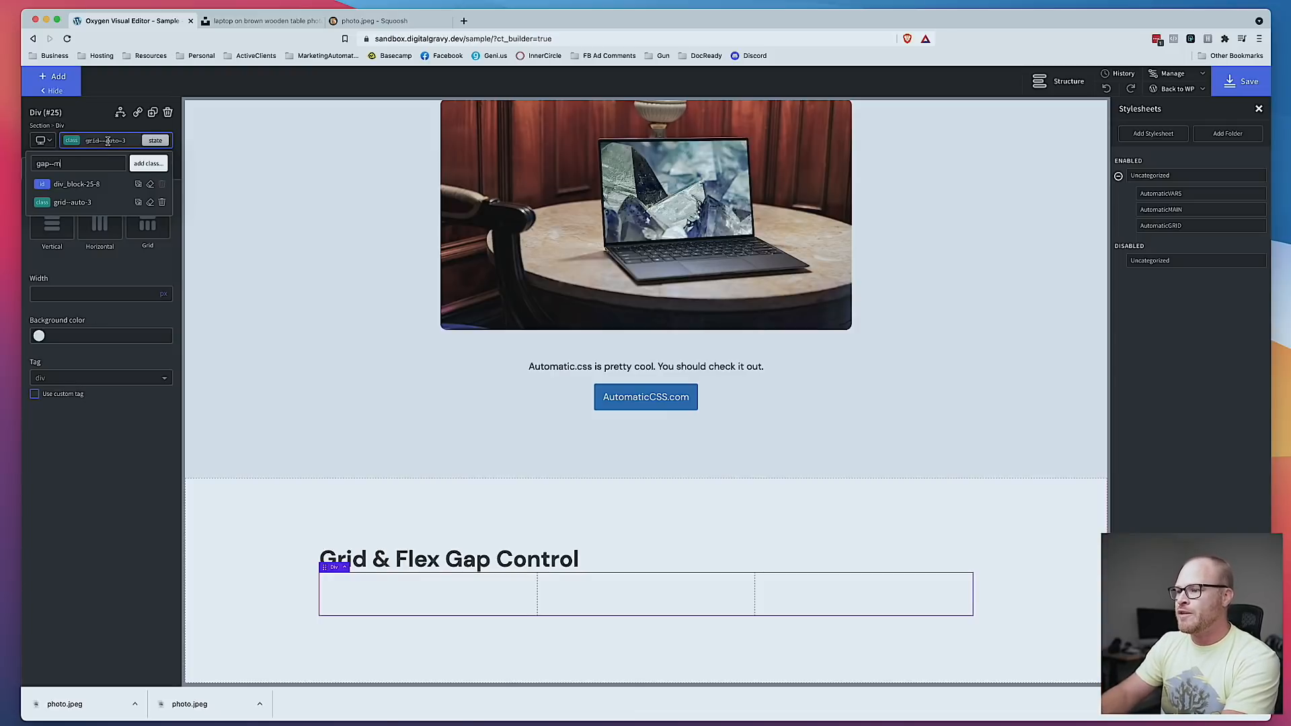
text(-m)
key(Return)
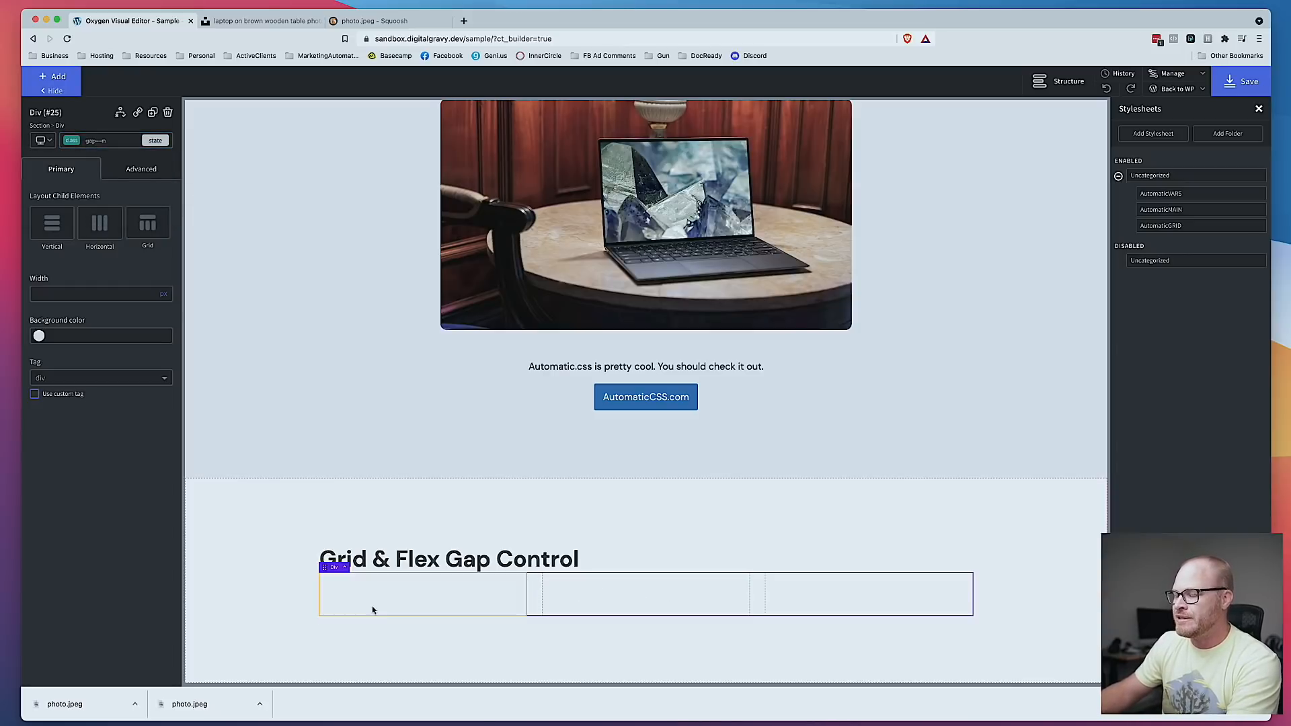
Step: Apply the margin-bottom--l class to the Grid & Flex Gap Control heading
click(450, 562)
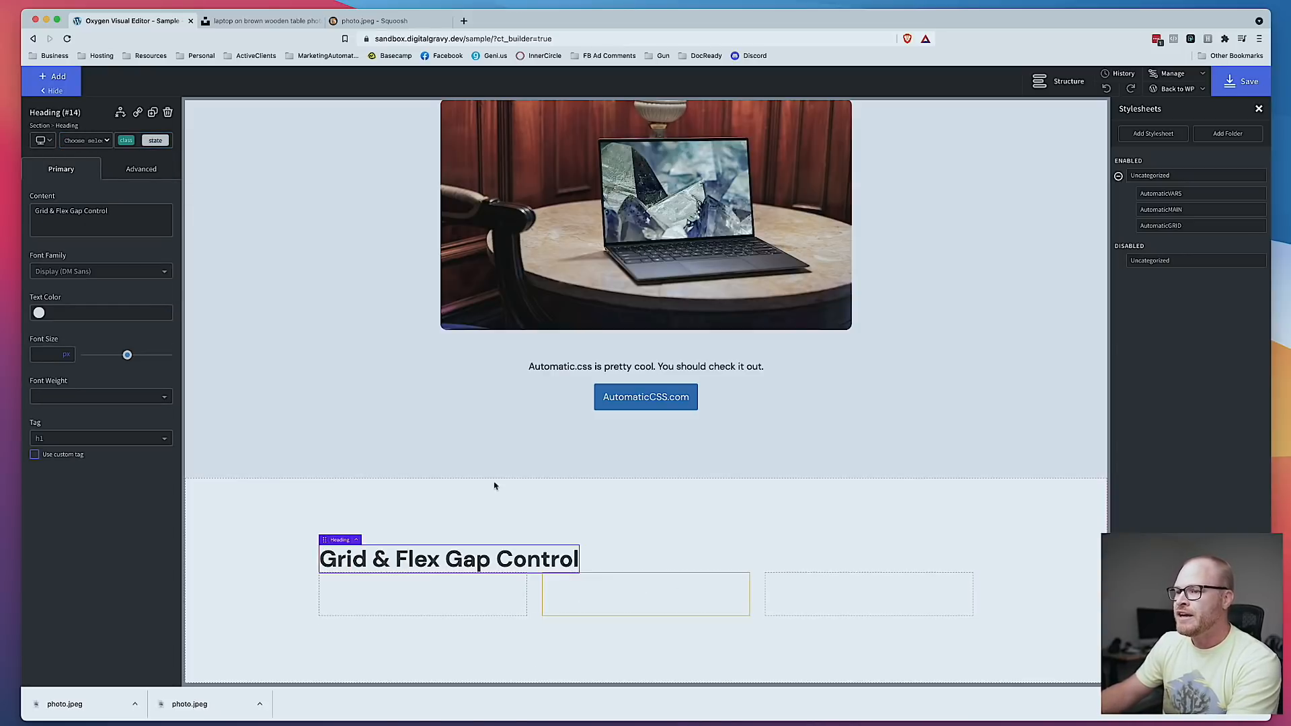
click(89, 141)
text(margin-bottom)
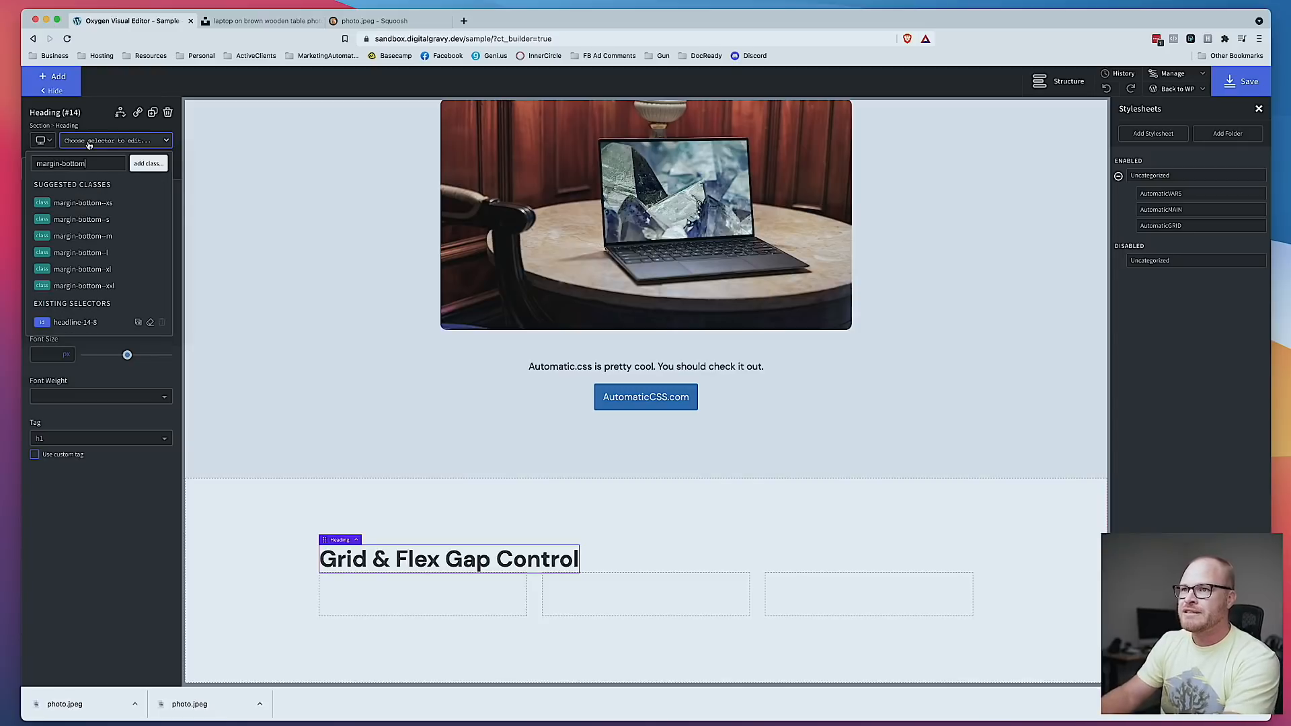
click(111, 253)
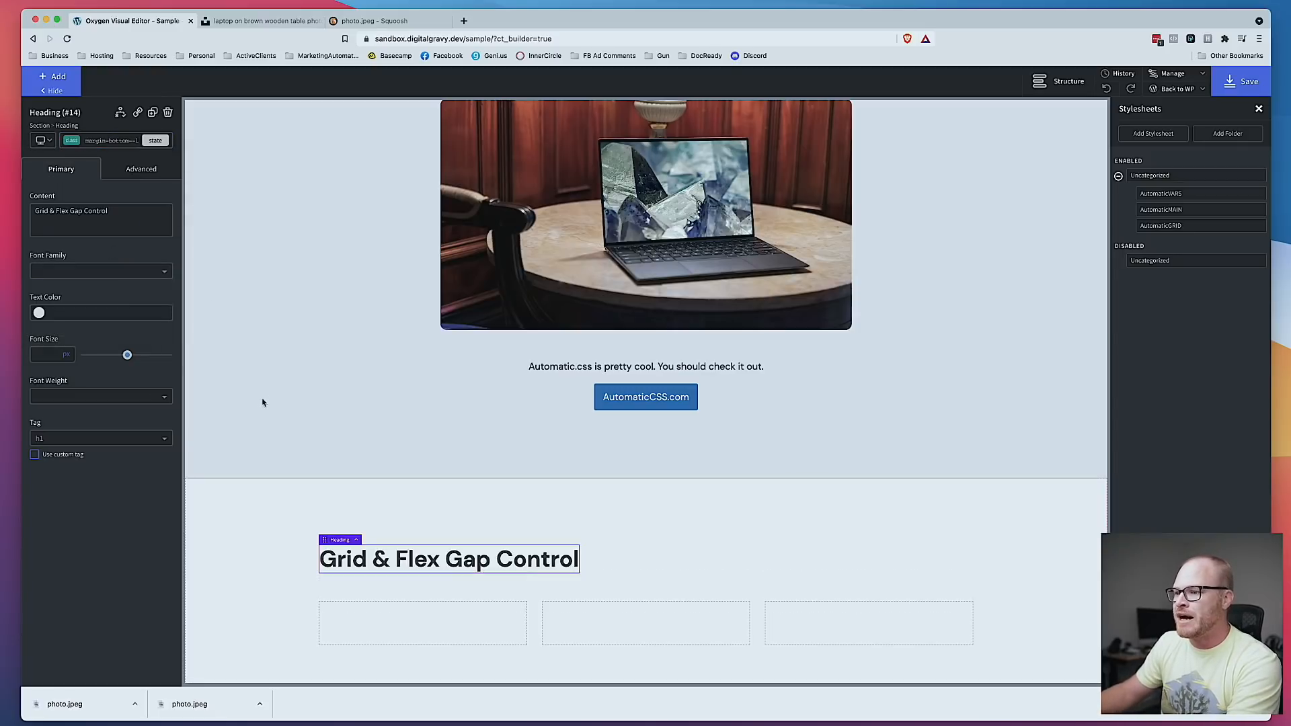
click(245, 574)
scroll(675, 562, down, 1)
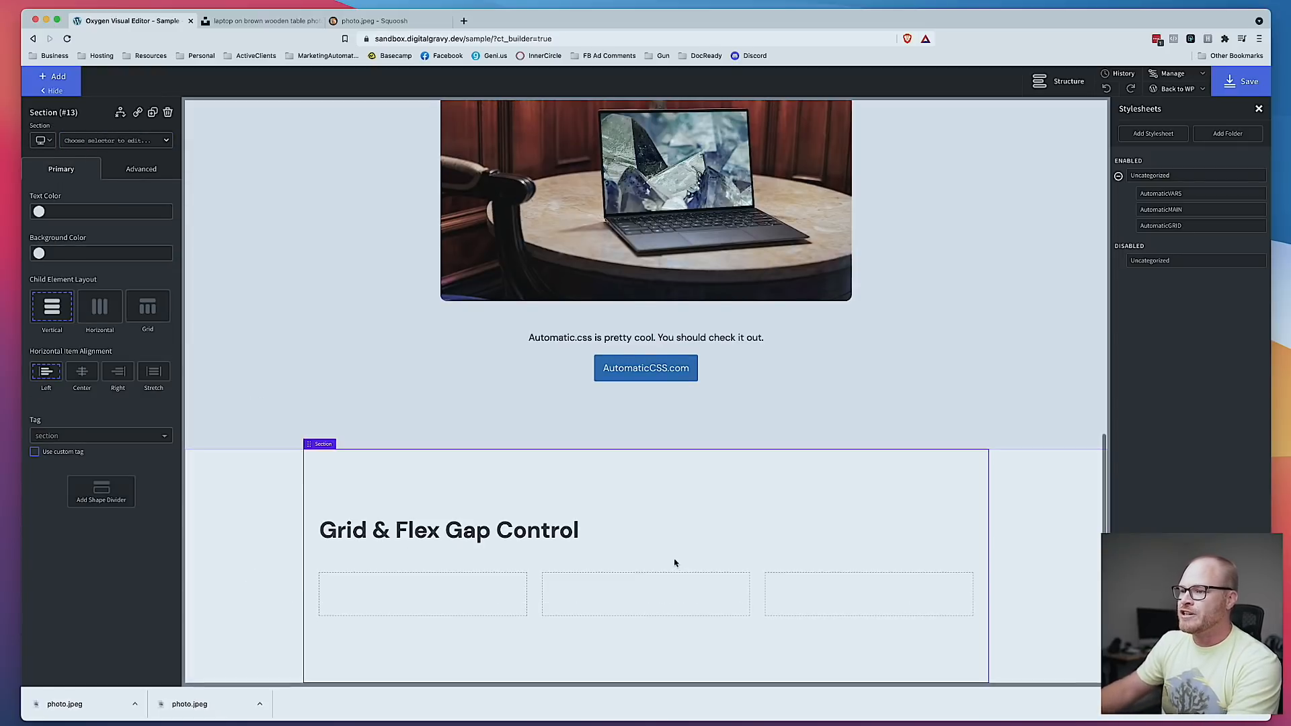
Step: Add a new class named custom-card to the first div in the grid
click(523, 602)
click(96, 142)
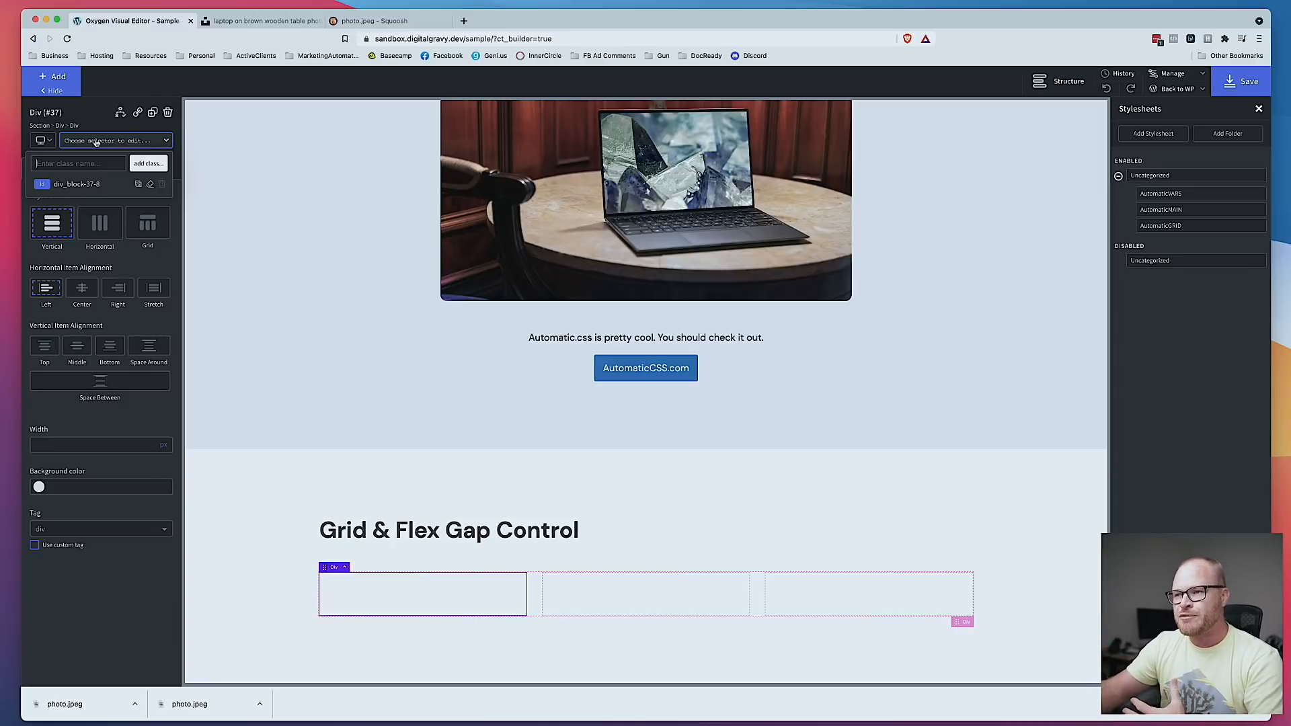
scroll(274, 248, up, 10)
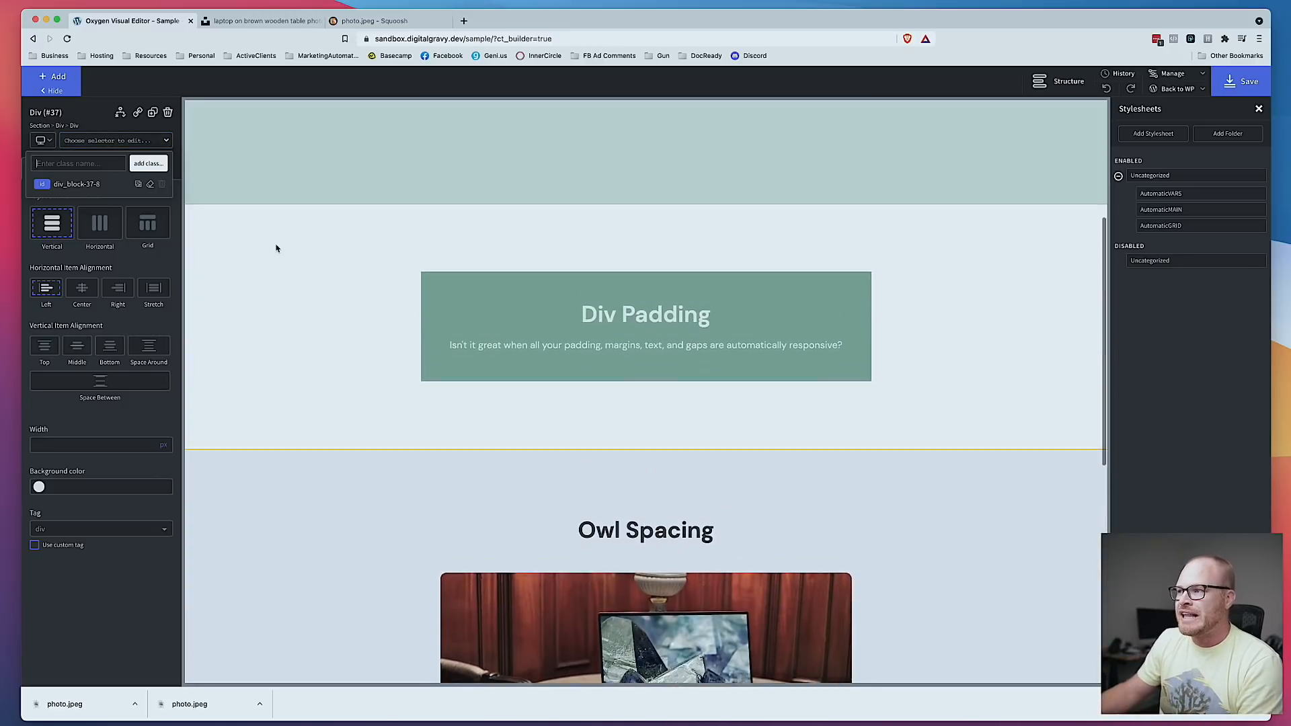
scroll(279, 250, down, 10)
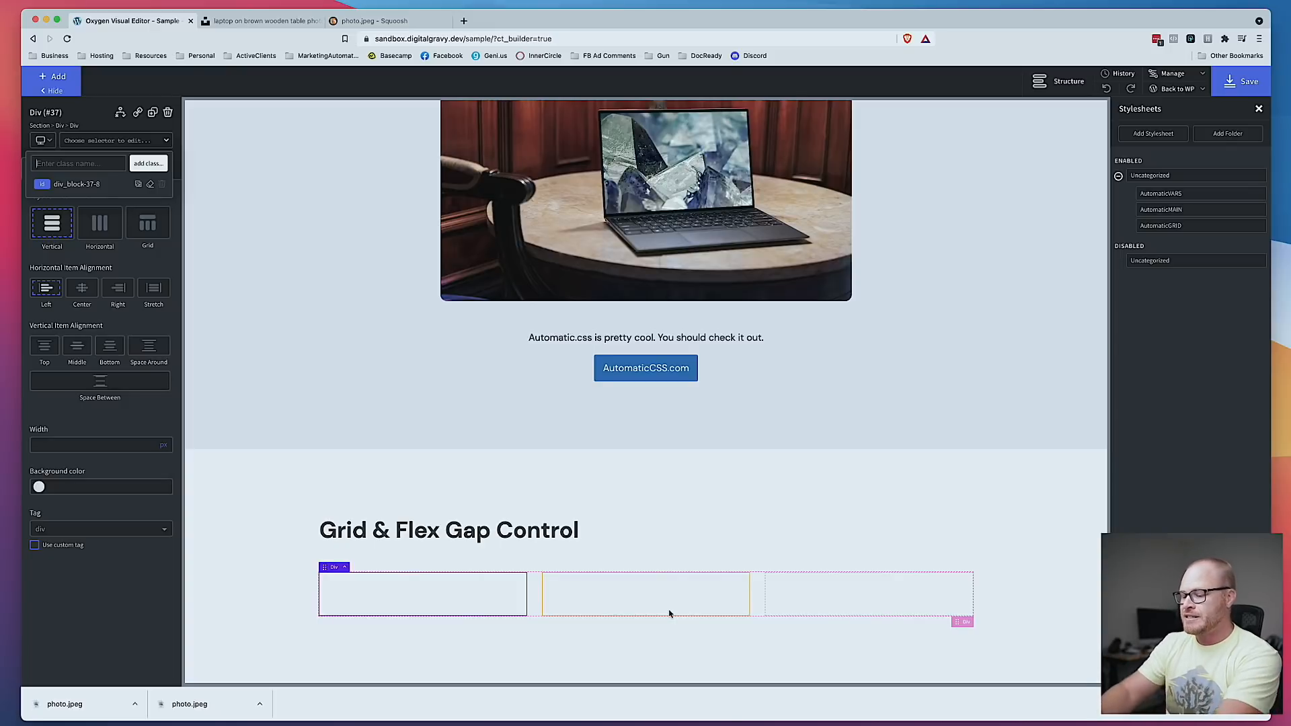
text(custom-c)
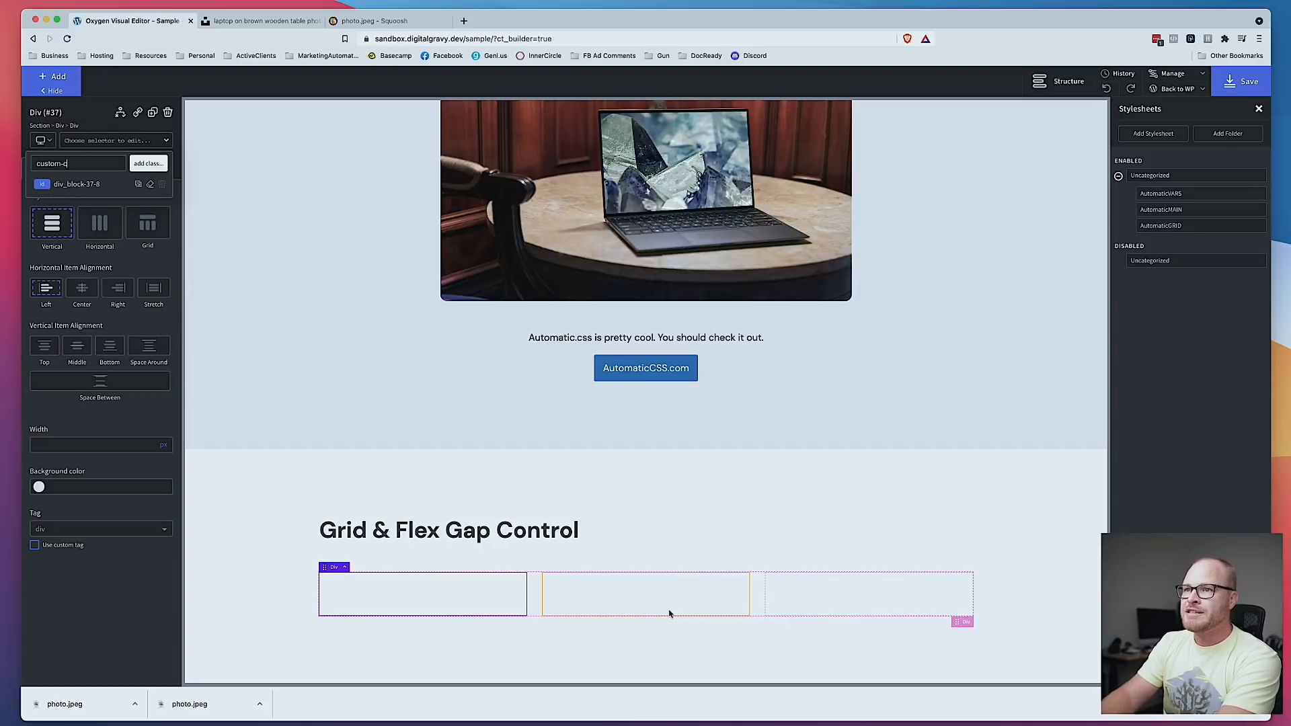
text(ard)
key(Return)
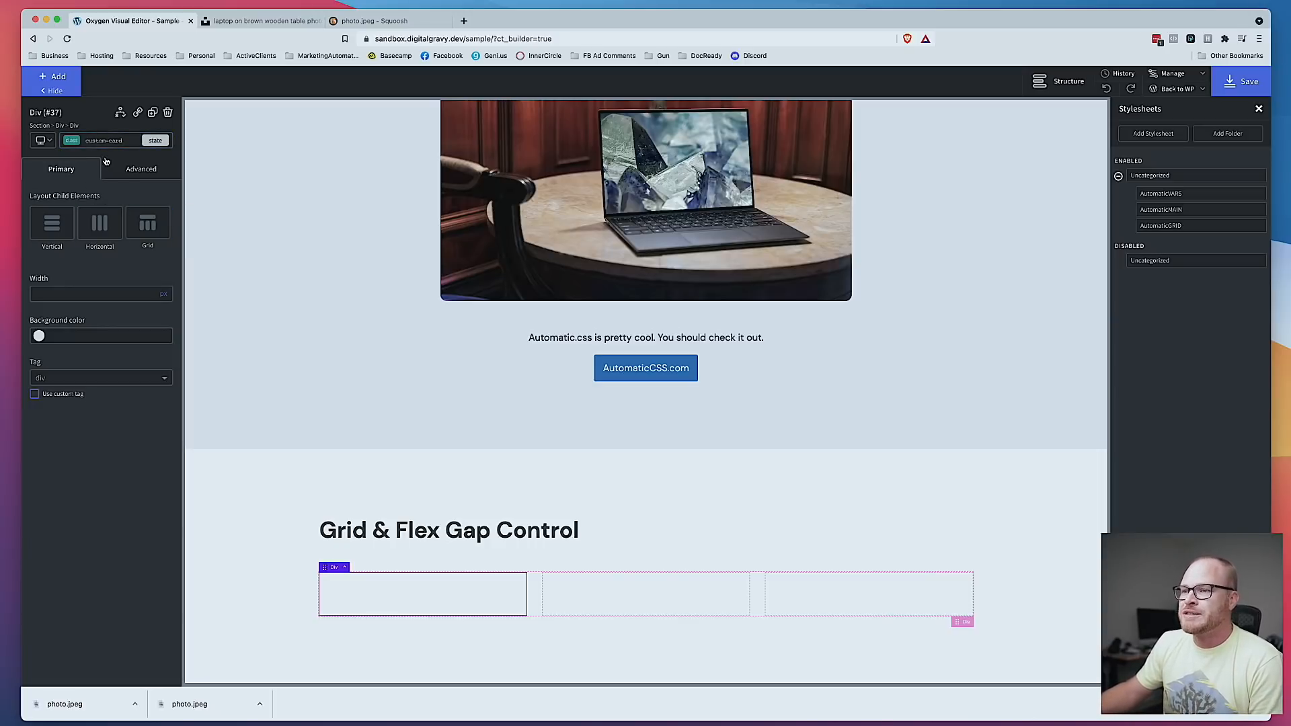
Step: Try the bg--base class on the first card div, and remove it from the div again
click(120, 139)
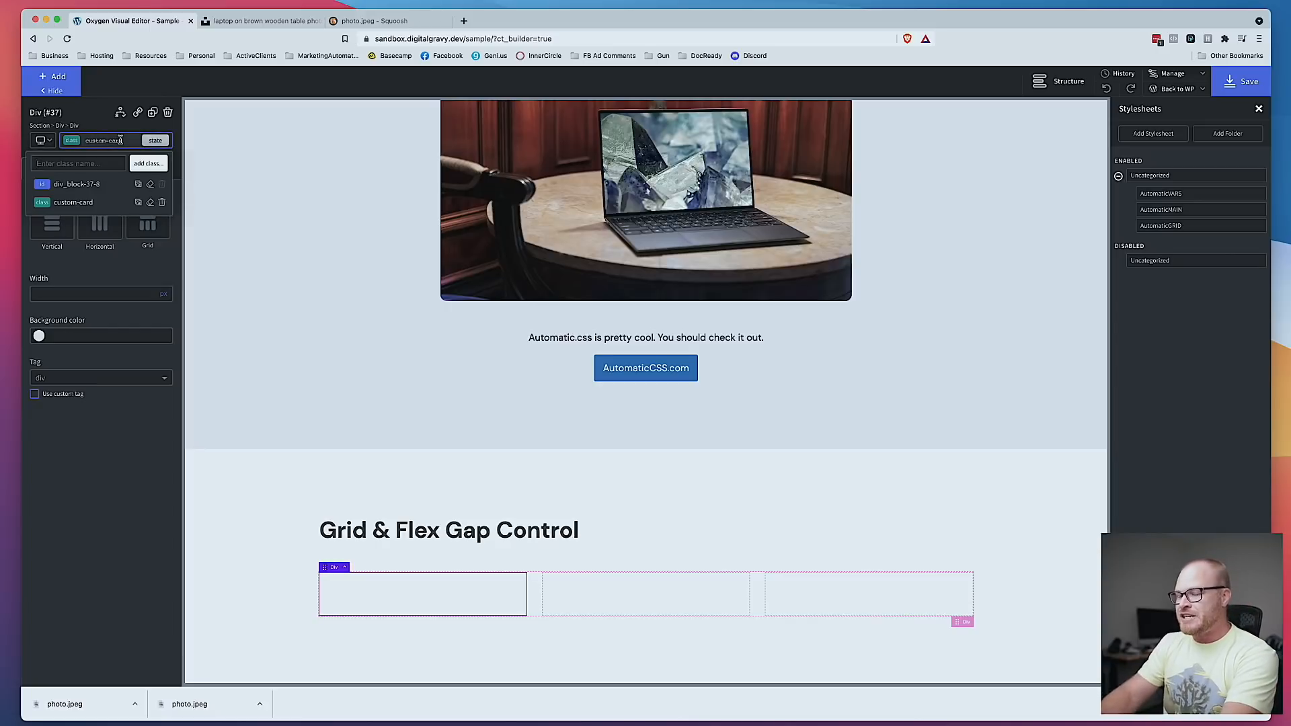
text(bg-)
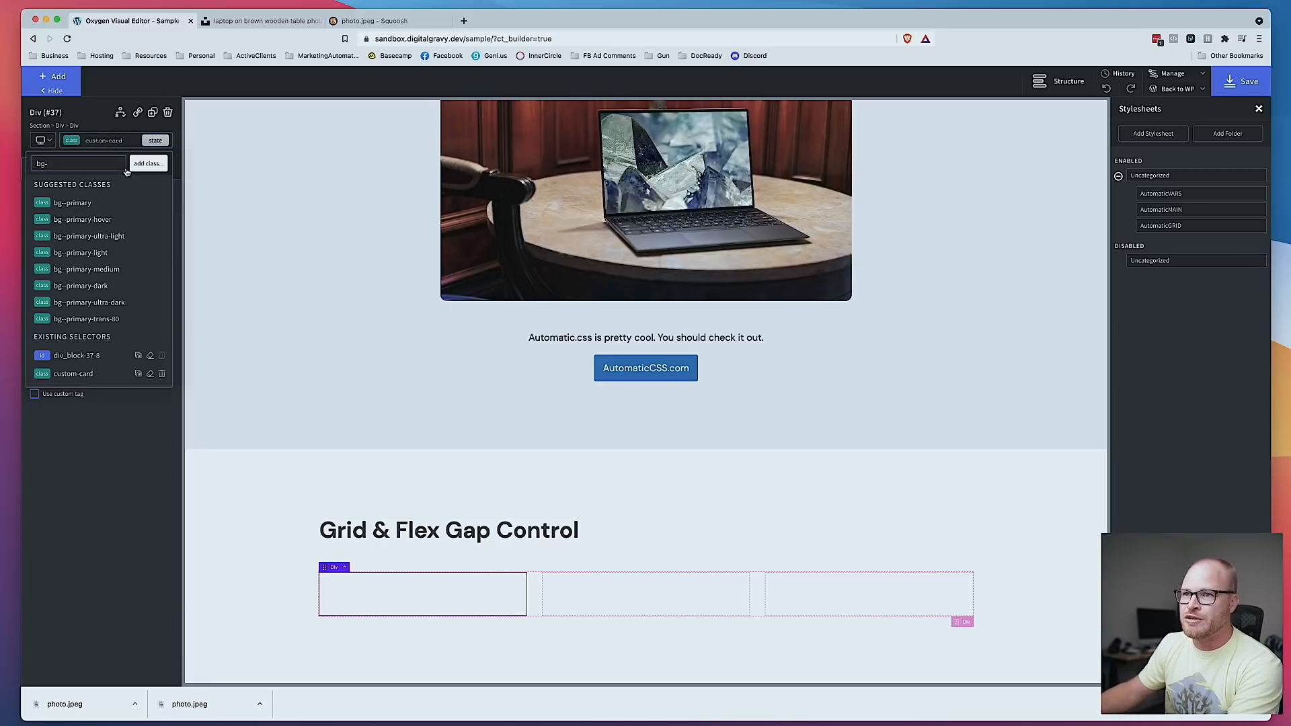
text(-base)
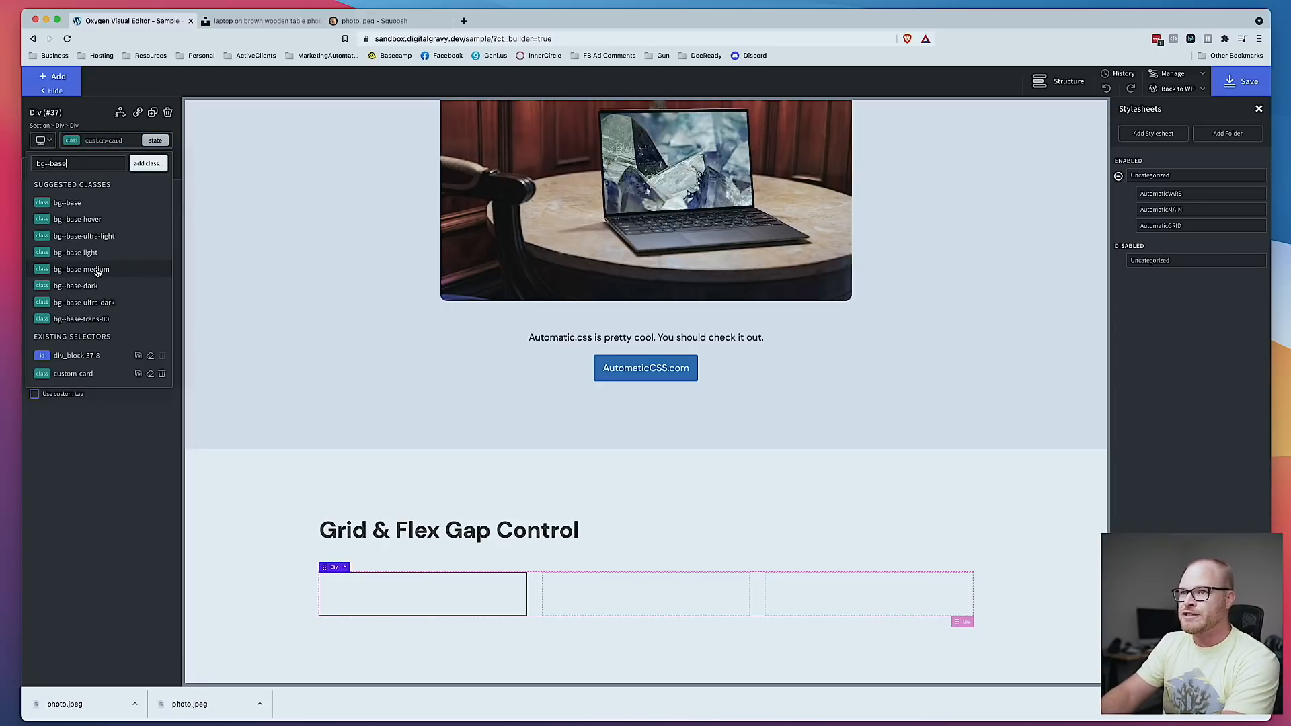
key(Return)
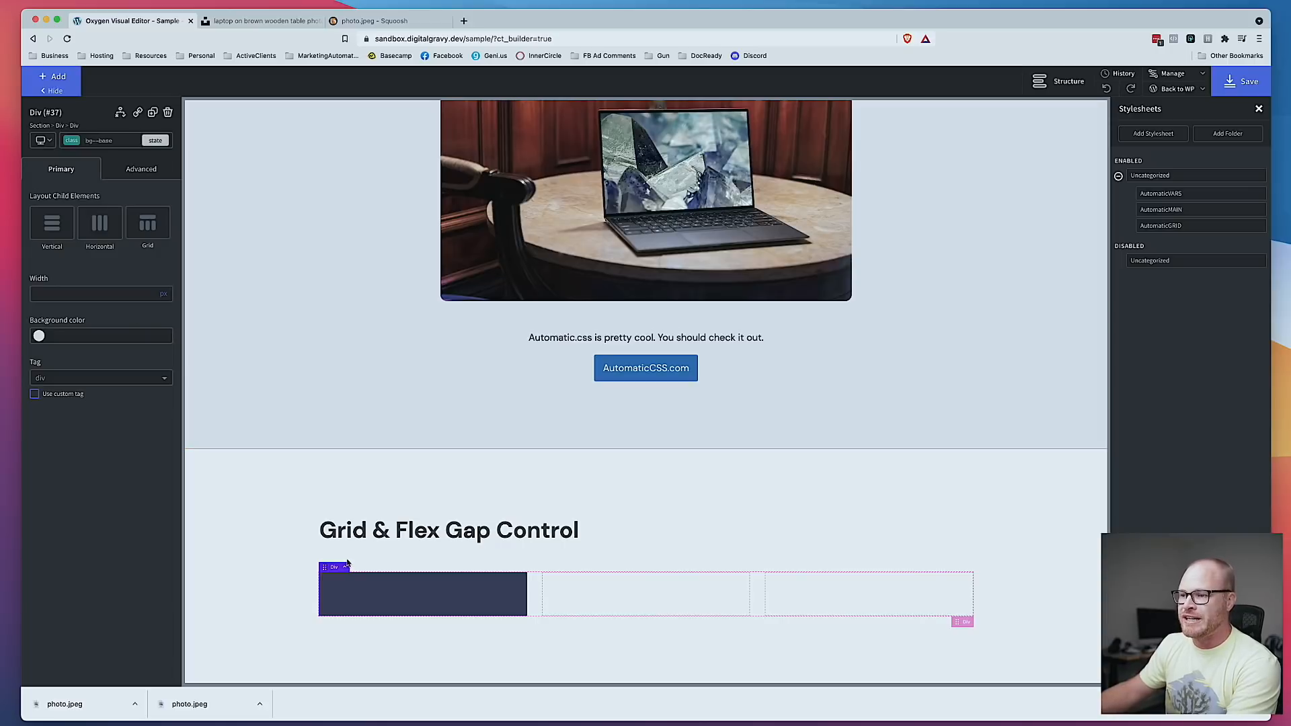
click(117, 141)
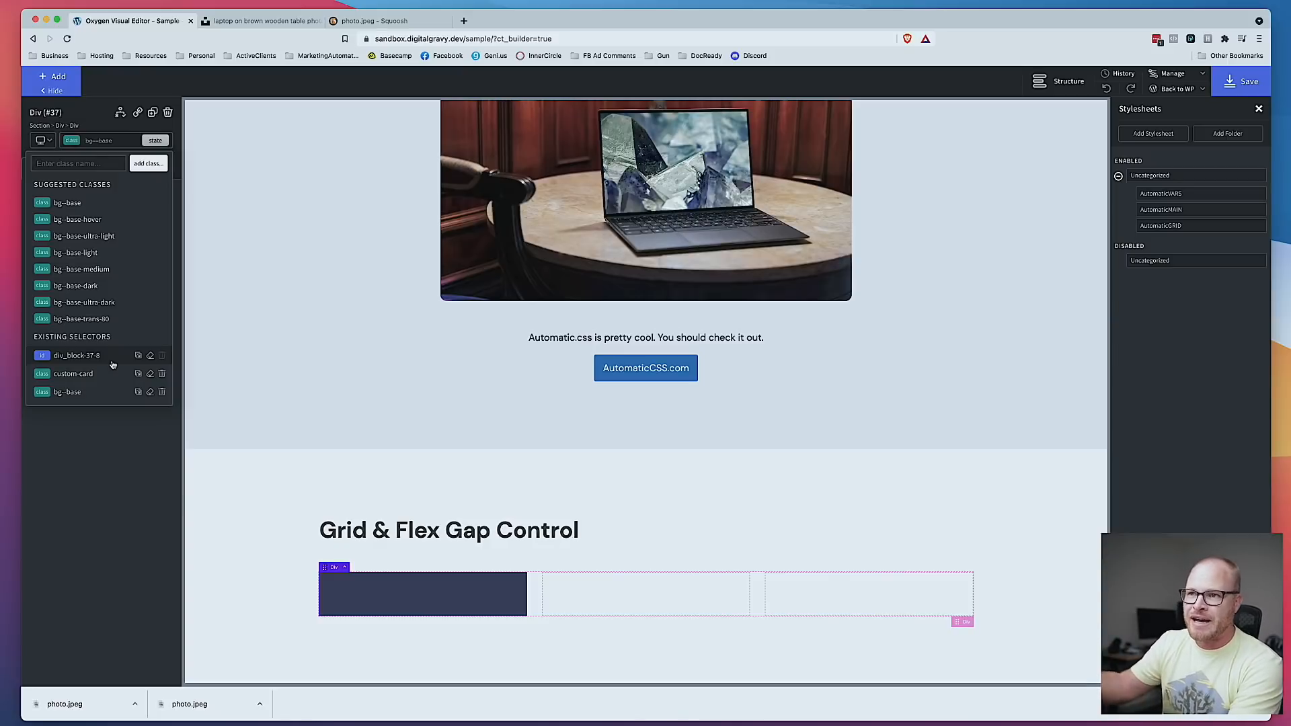
click(162, 392)
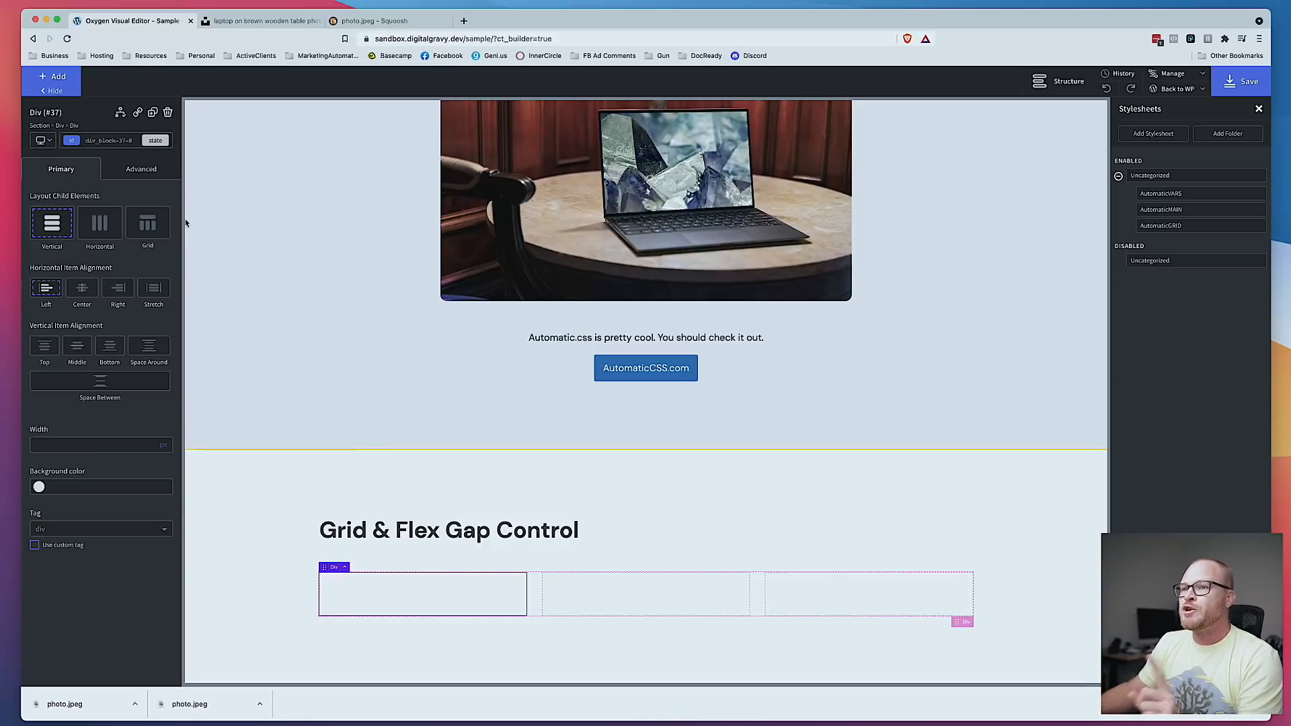
Step: Set the background color of the custom-card class to var(--base)
click(118, 141)
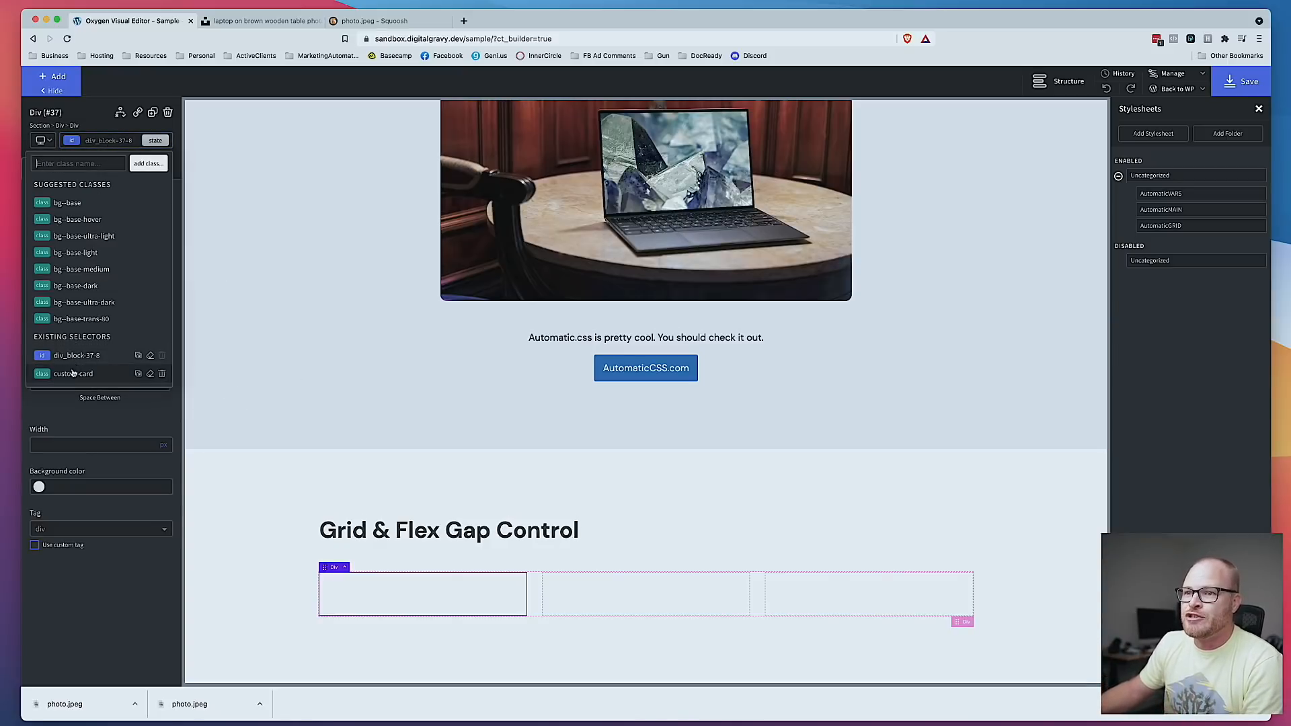
click(72, 373)
click(135, 169)
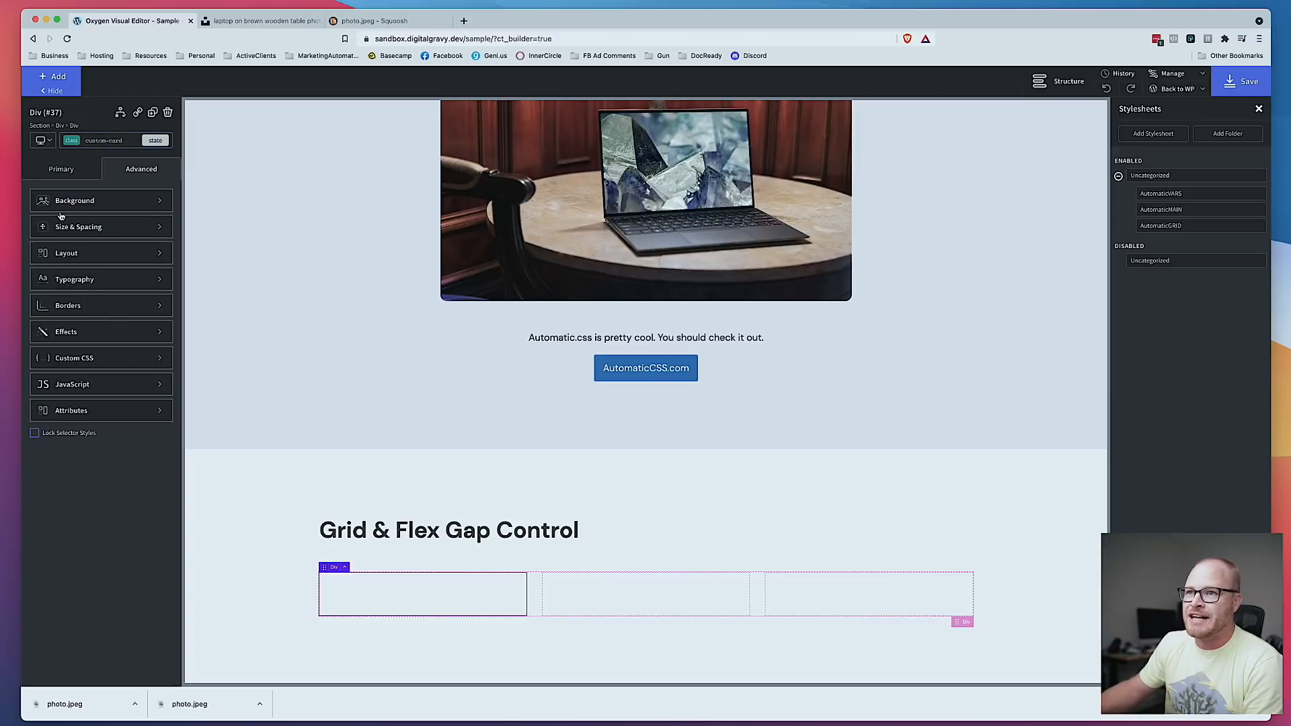
click(60, 205)
click(99, 243)
text(var(--base))
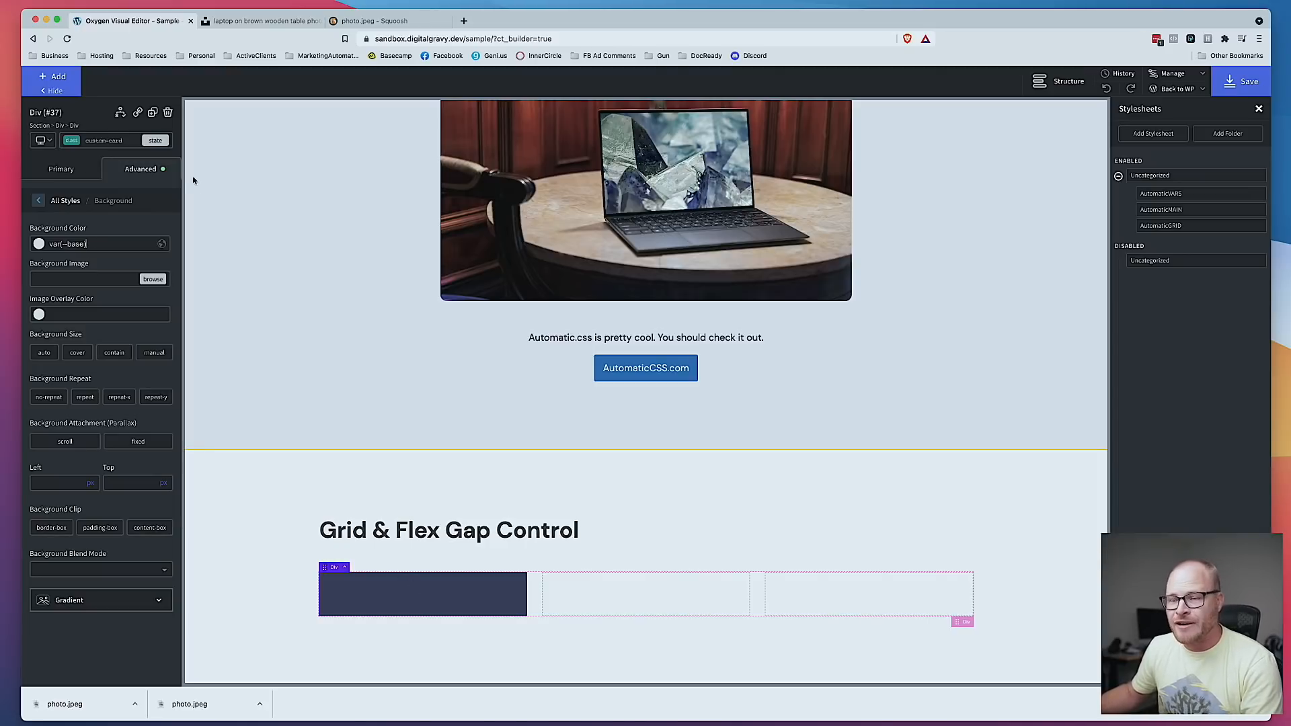
Step: Set the padding of the custom-card class to var(--space-m) on all four sides
click(157, 167)
click(119, 232)
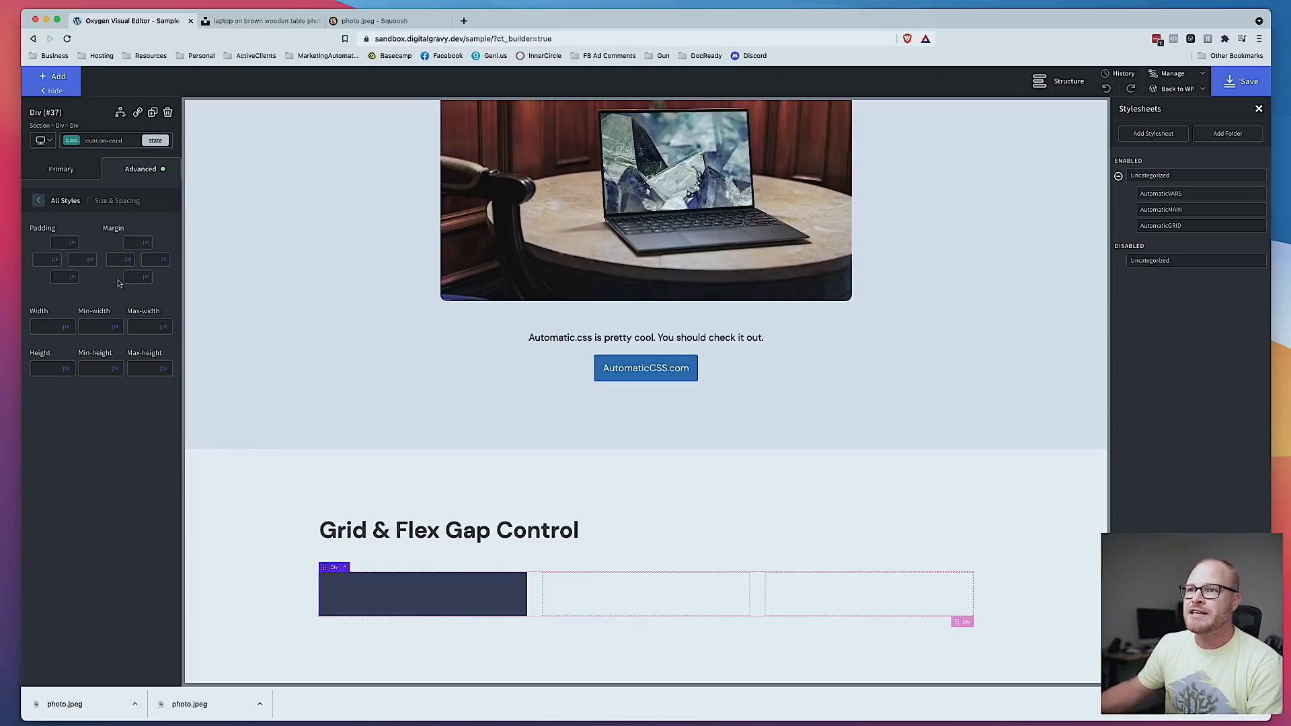
click(65, 243)
text(var)
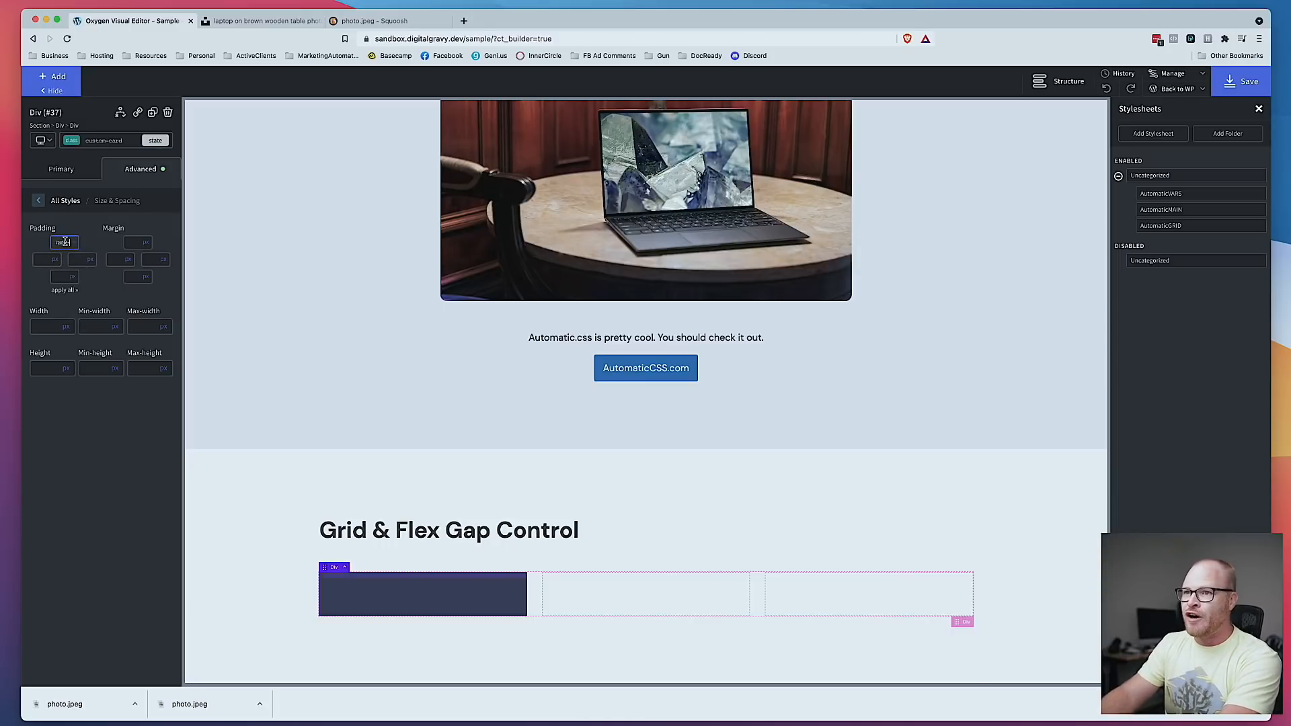
text((--space-m))
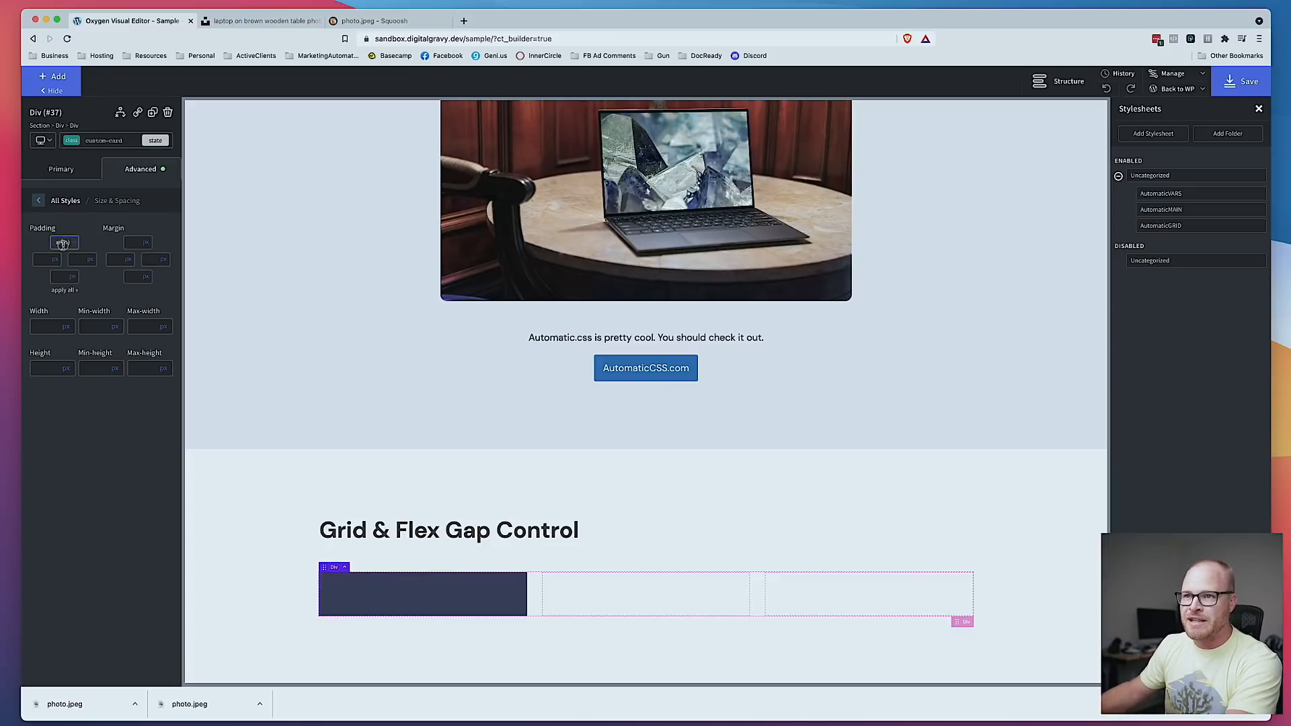
click(65, 289)
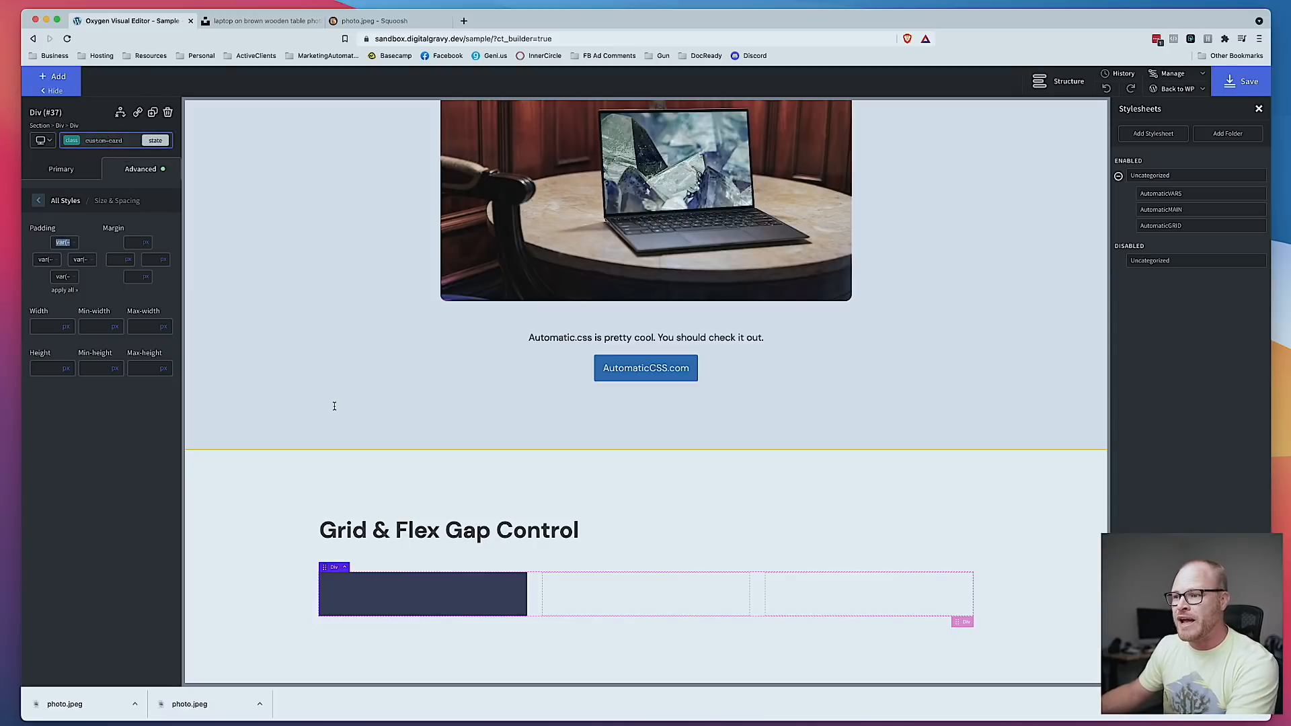
Step: Add a heading element inside the first card div
click(66, 77)
text(head)
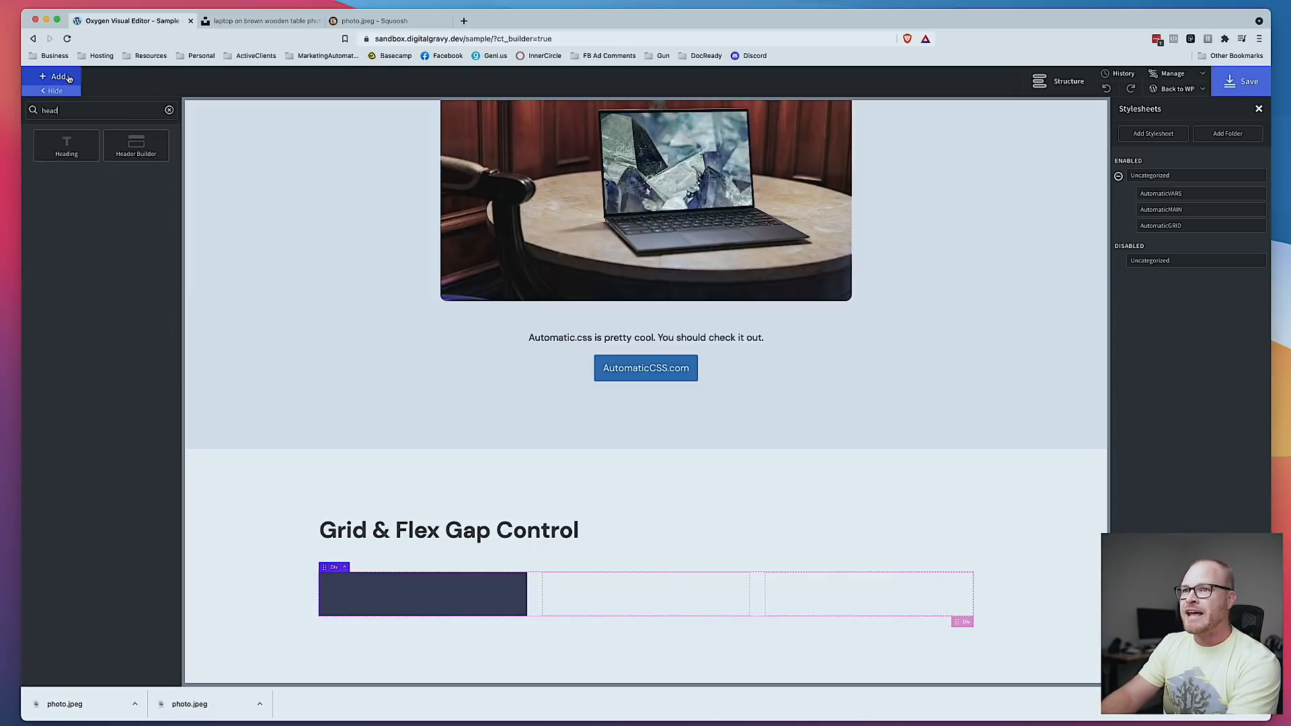
click(65, 145)
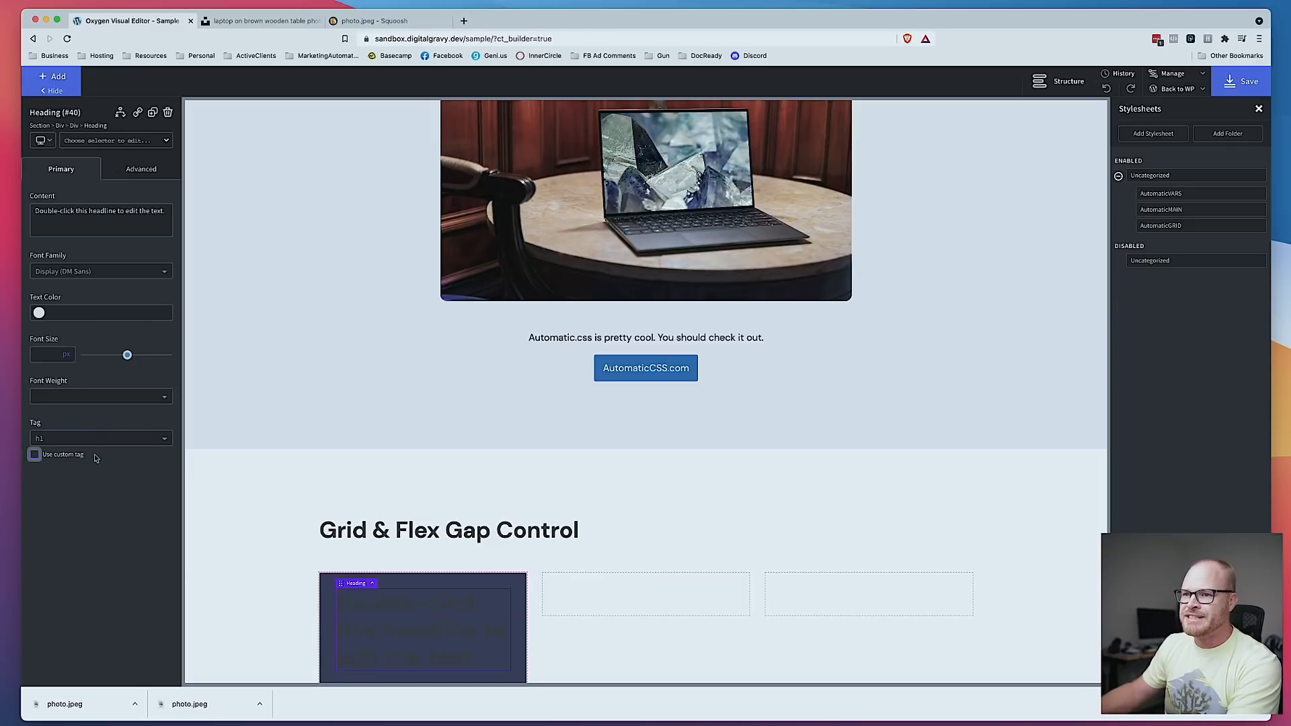
Step: Set the typography color of the custom-card class to var(--base-ultra-light)
click(501, 583)
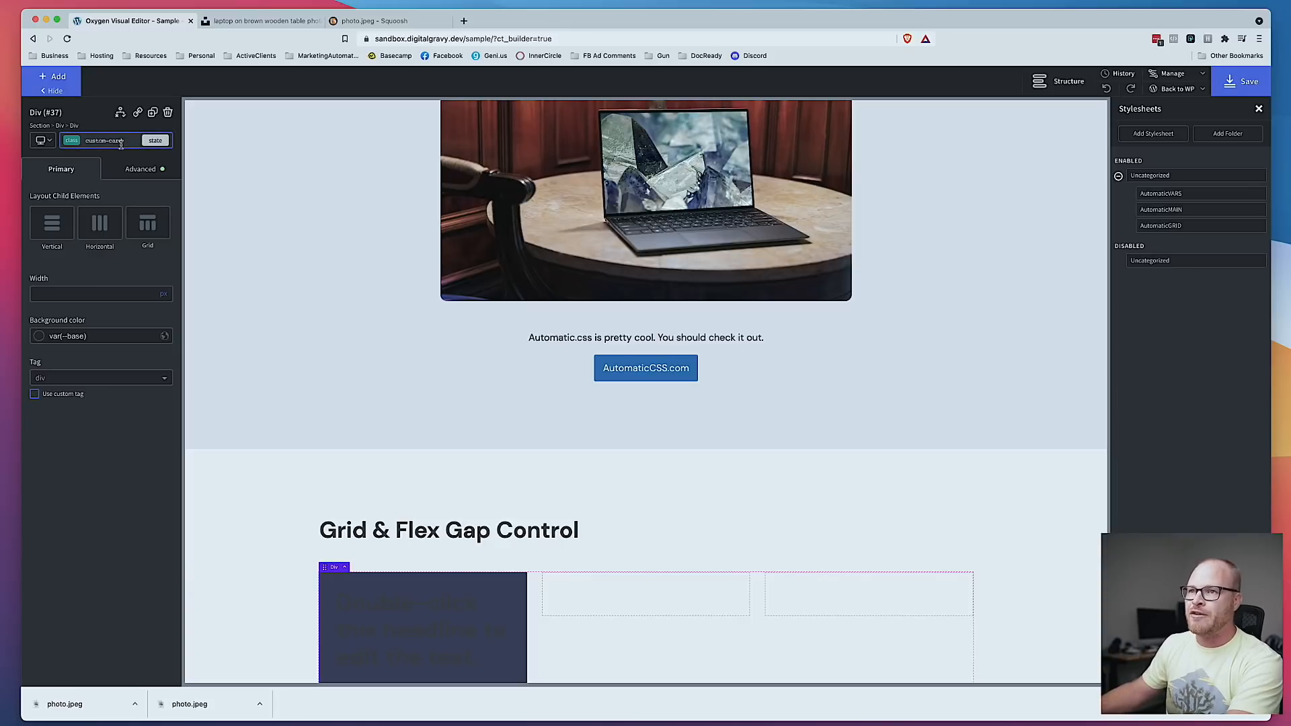
click(136, 171)
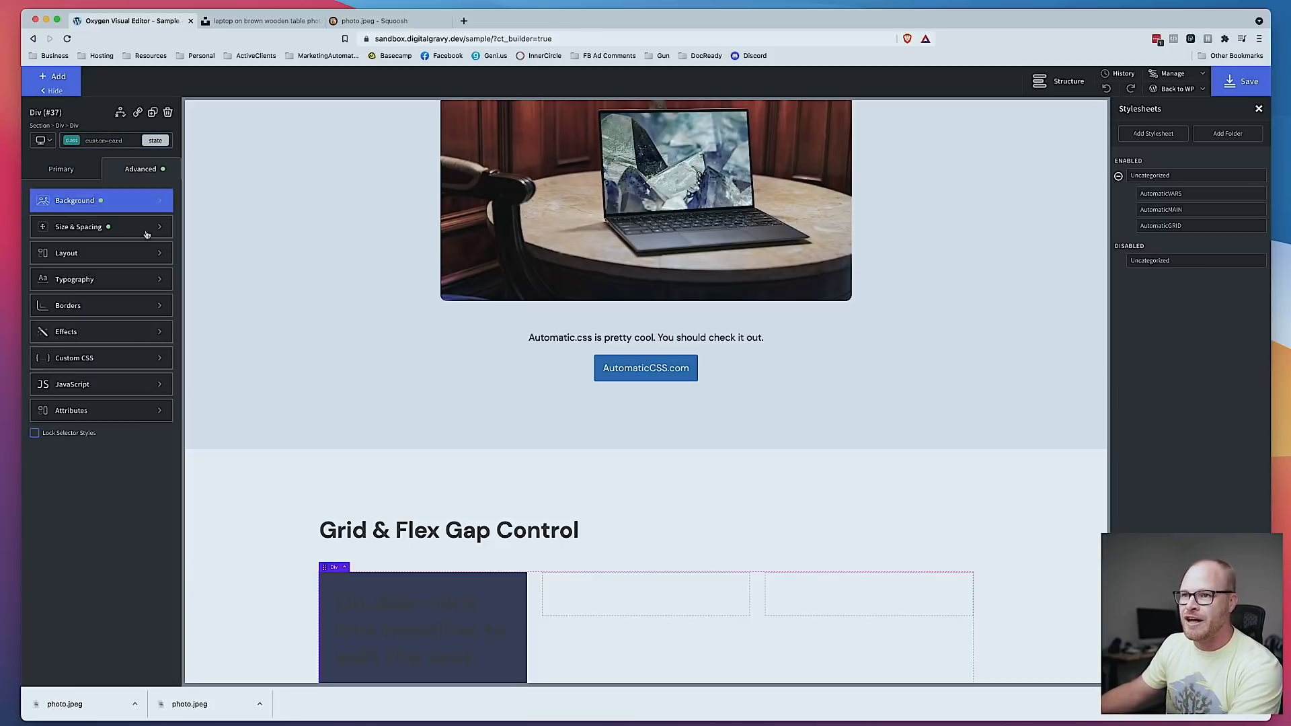
click(119, 281)
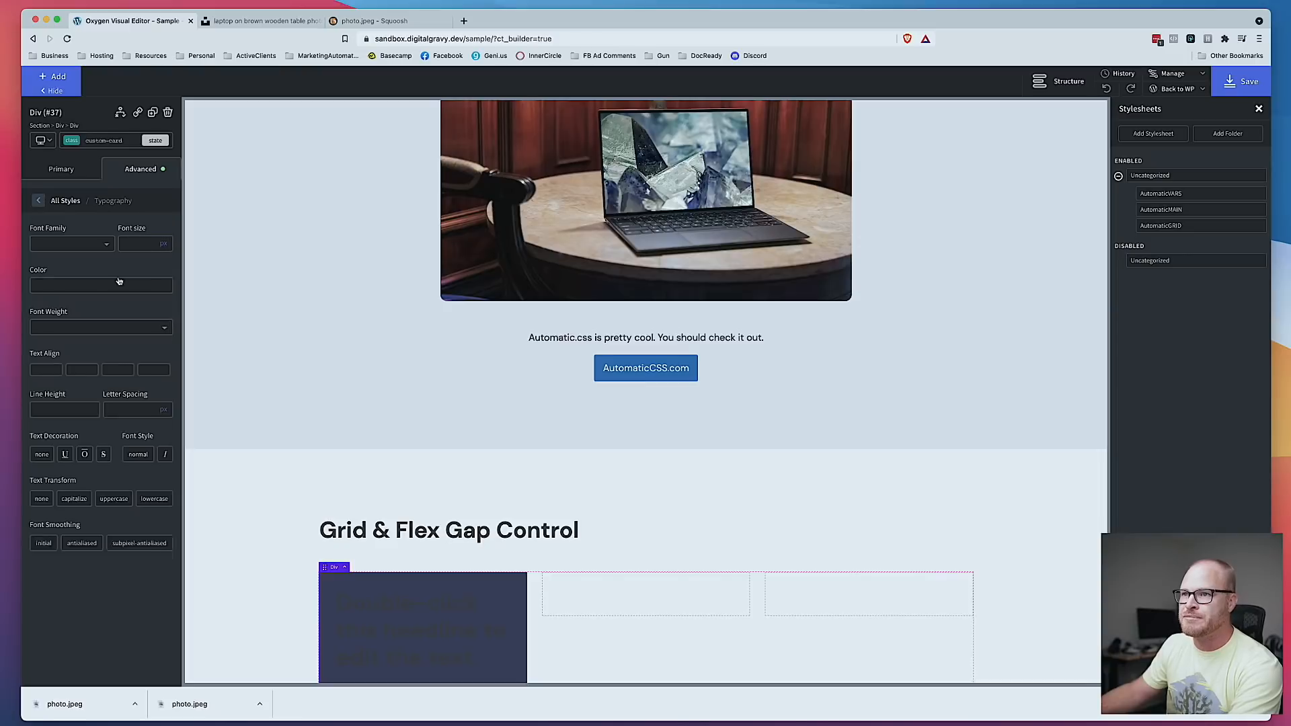
click(107, 243)
click(86, 229)
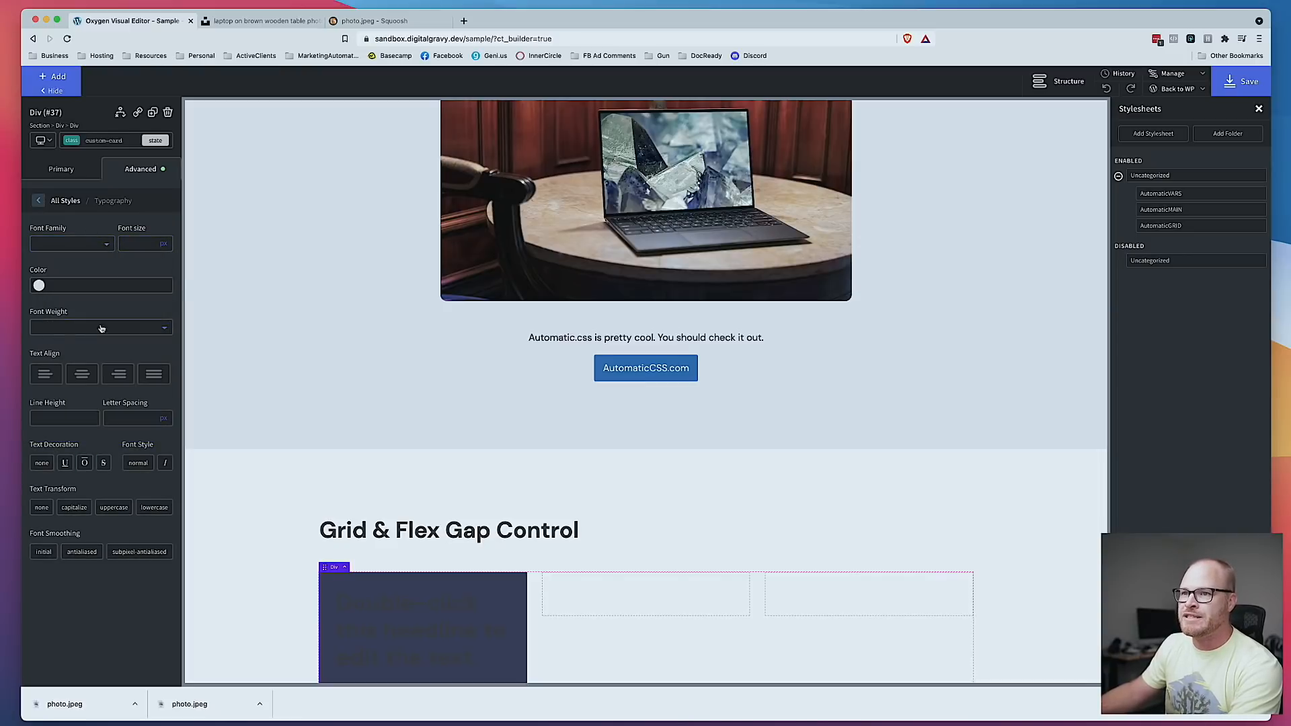
click(136, 286)
text(var()
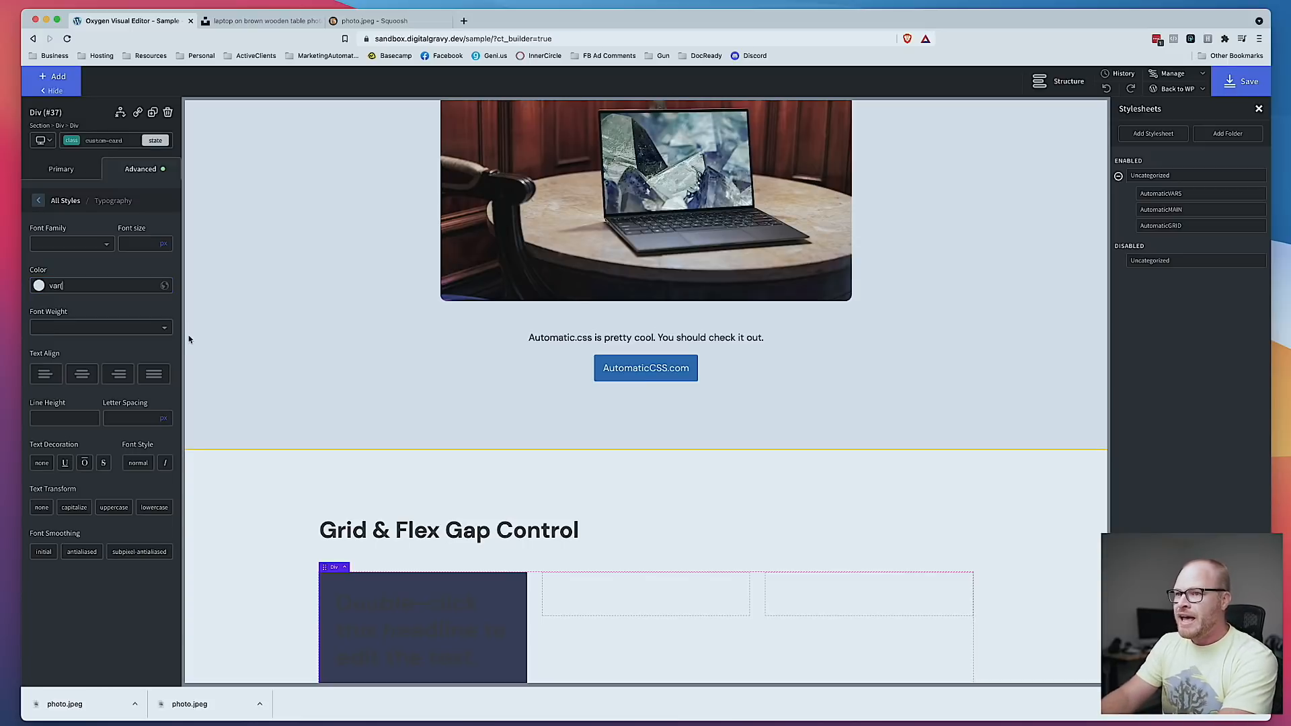
text(--base-ultra-light))
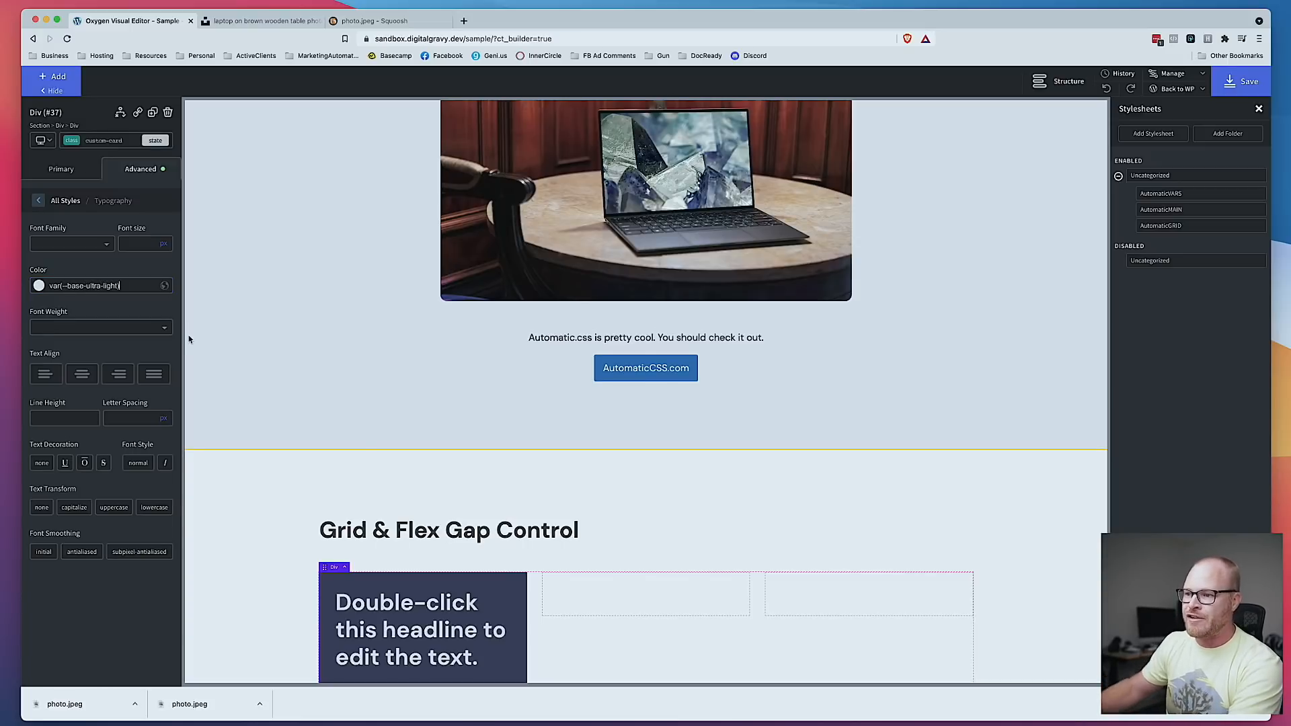
Step: Set the tag of the heading in the first card to h3
scroll(395, 489, down, 2)
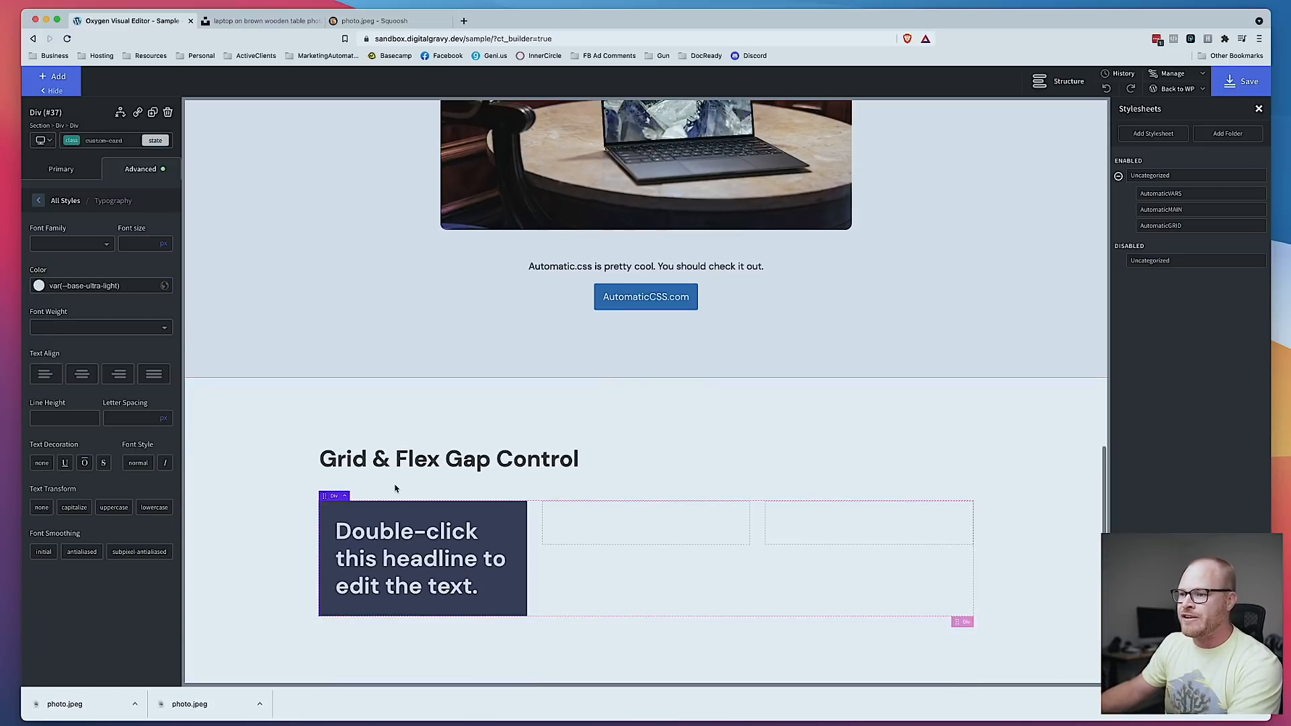
click(452, 557)
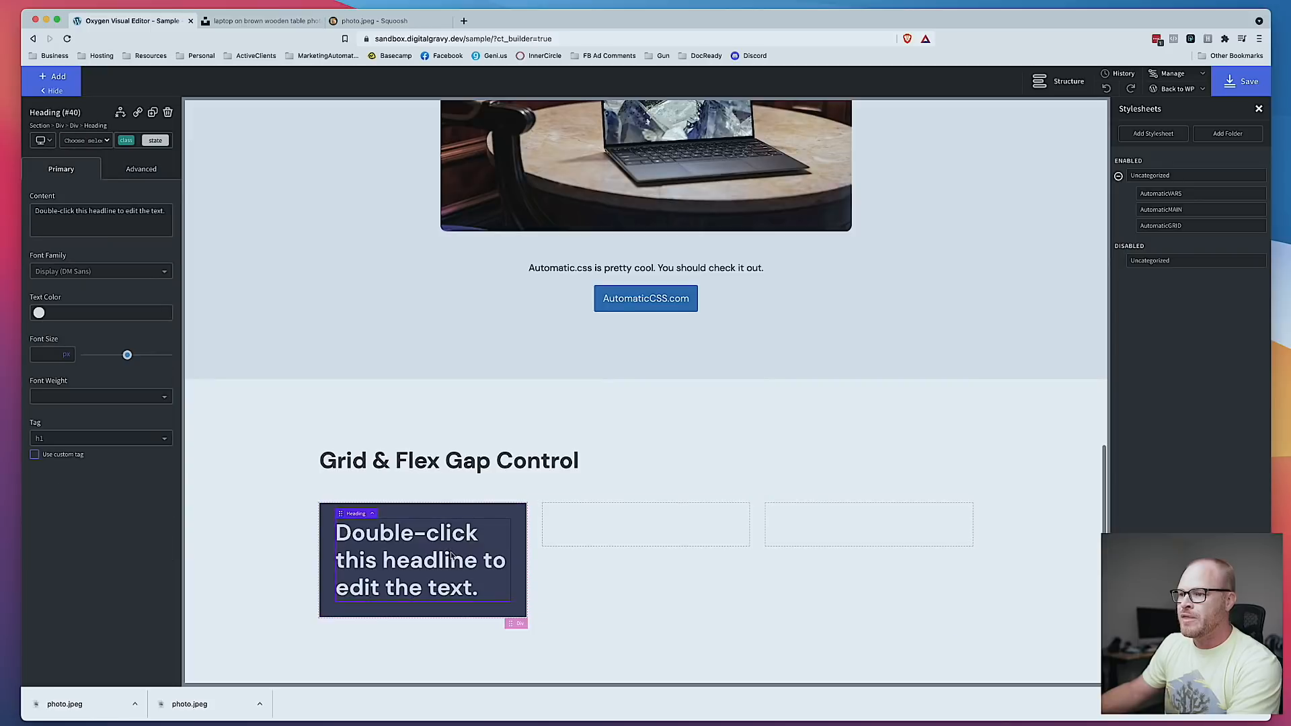
click(125, 440)
click(108, 490)
Step: Replace the placeholder text of the first card's heading with "Card Heading"
double_click(438, 598)
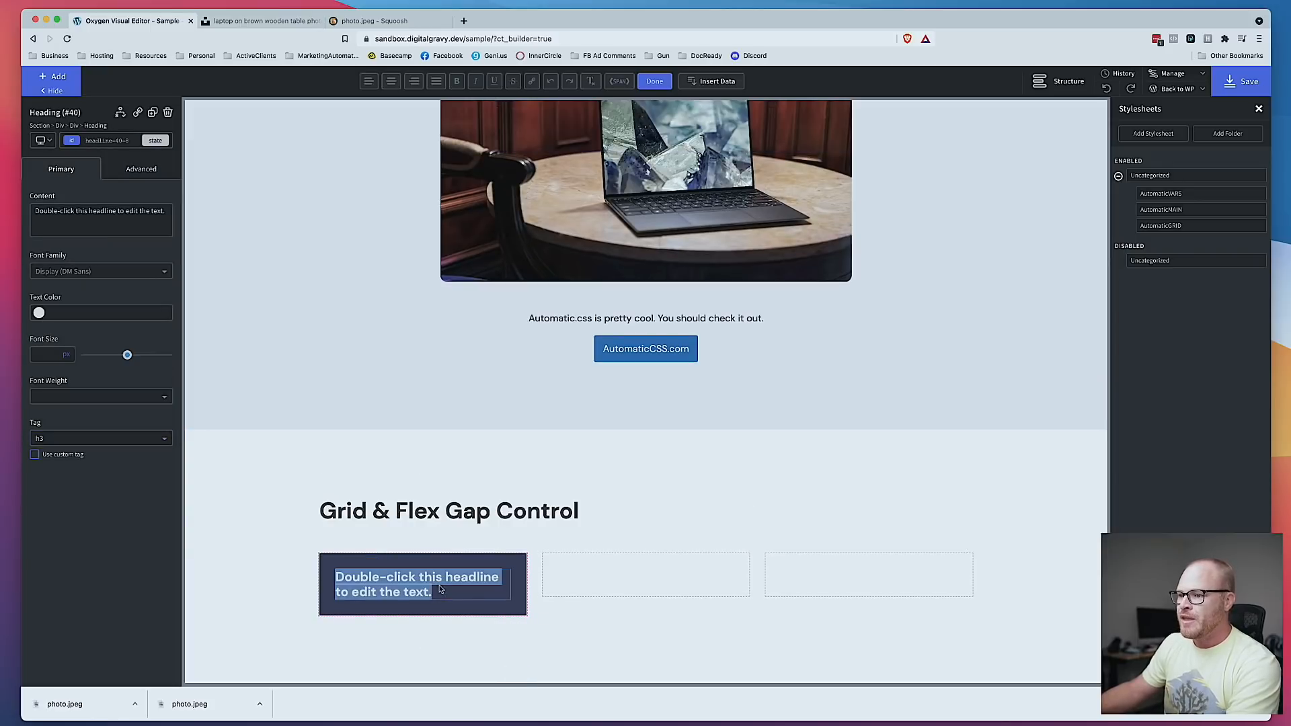
text(Card heading)
key(BackSpace)
key(BackSpace)
key(BackSpace)
key(BackSpace)
key(BackSpace)
key(BackSpace)
key(BackSpace)
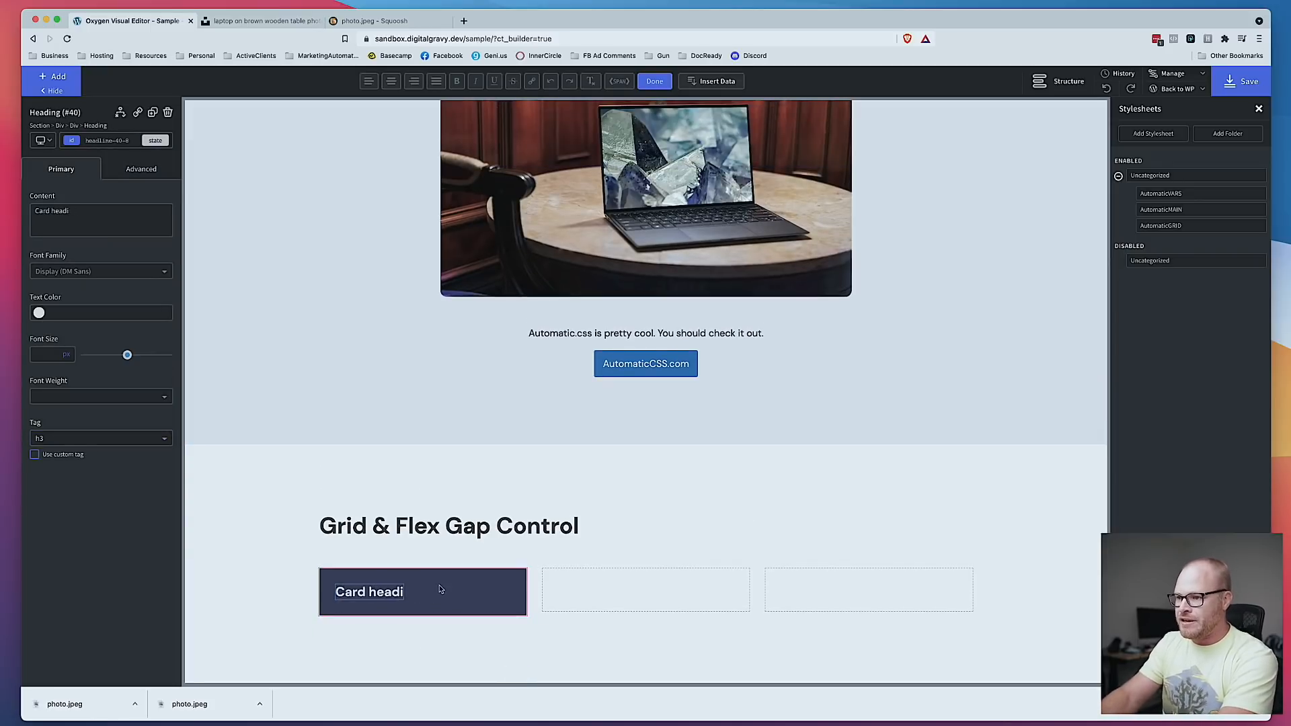
text(Heading)
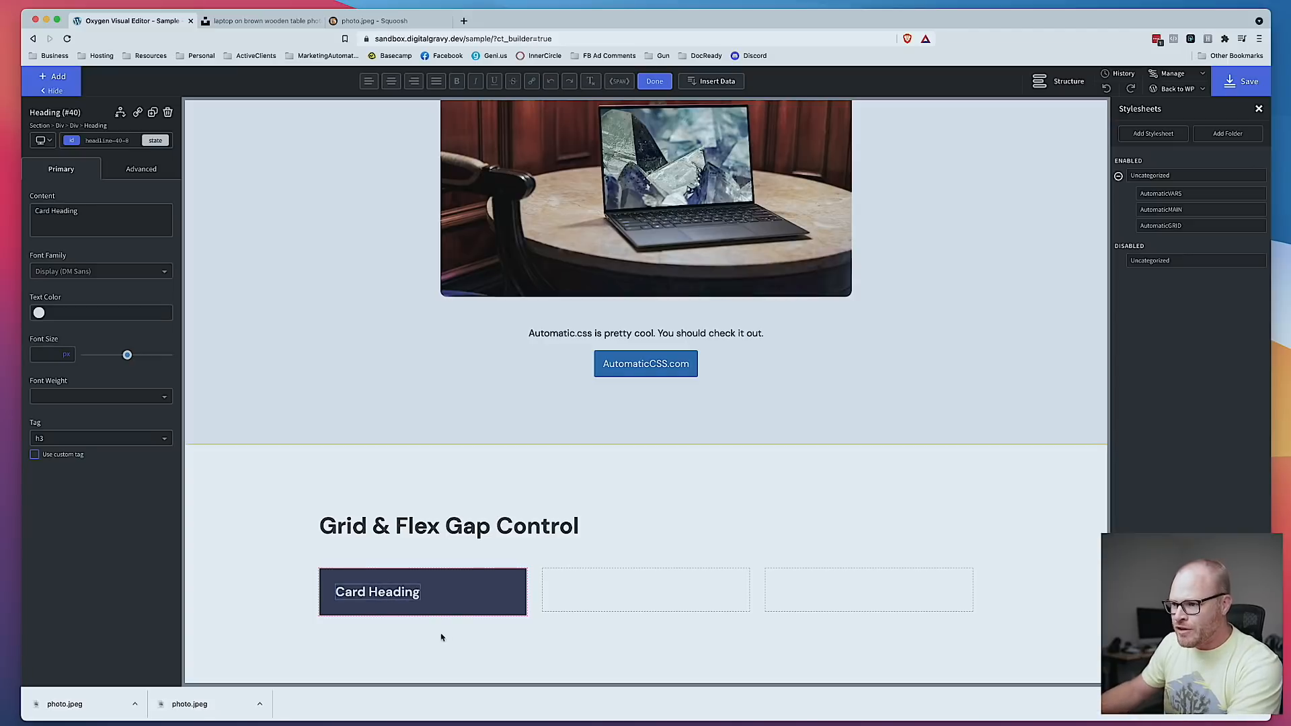
click(450, 598)
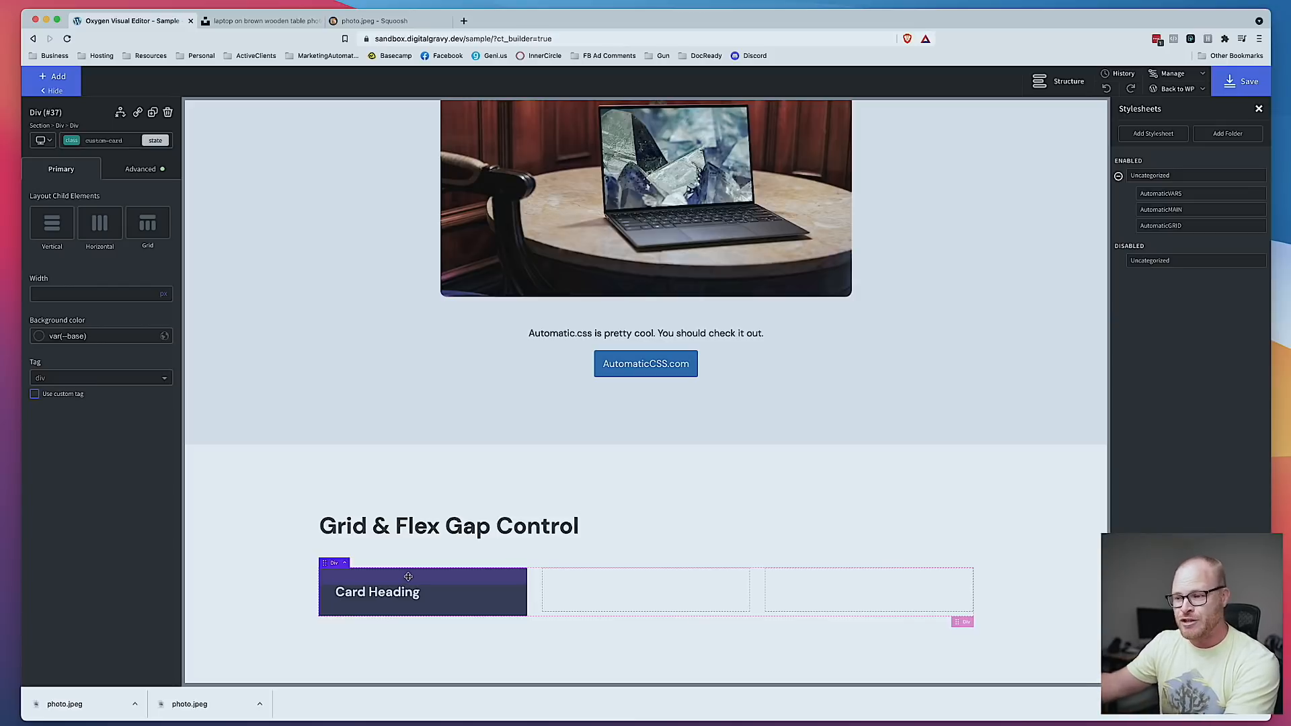
Step: Add a text element below the heading in the first card
click(378, 593)
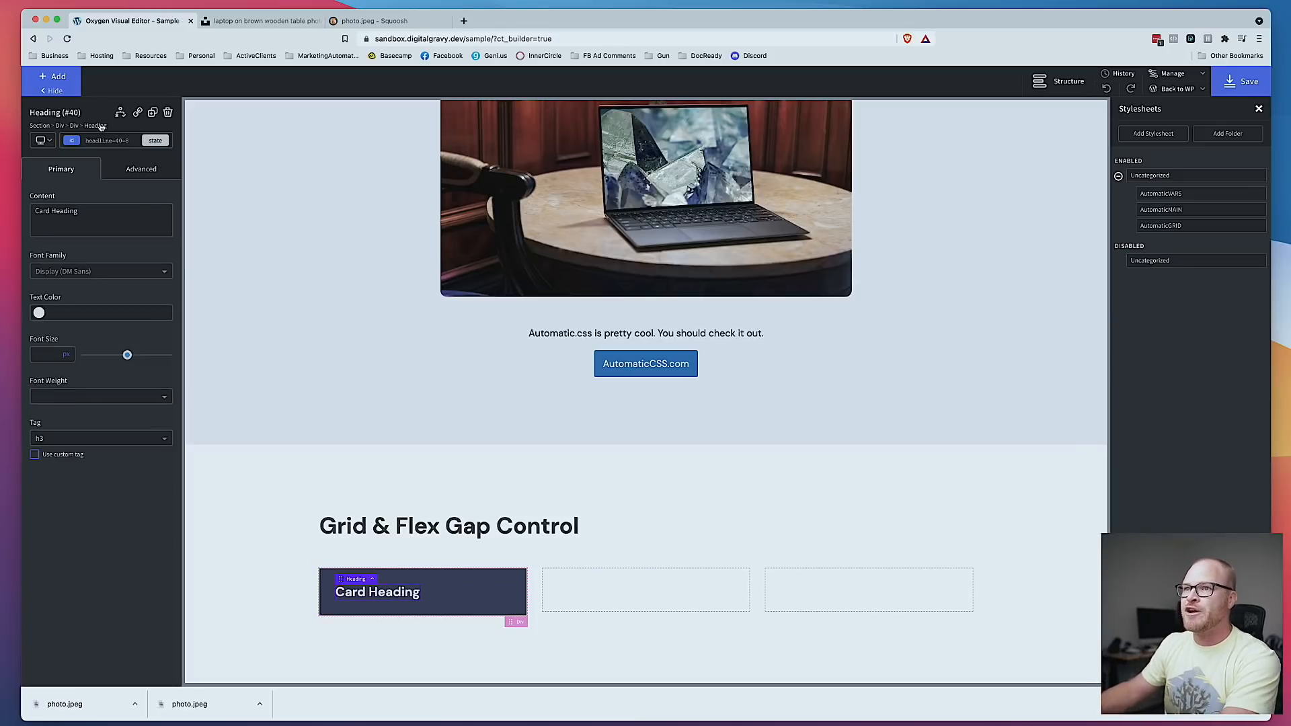
click(75, 84)
text(text)
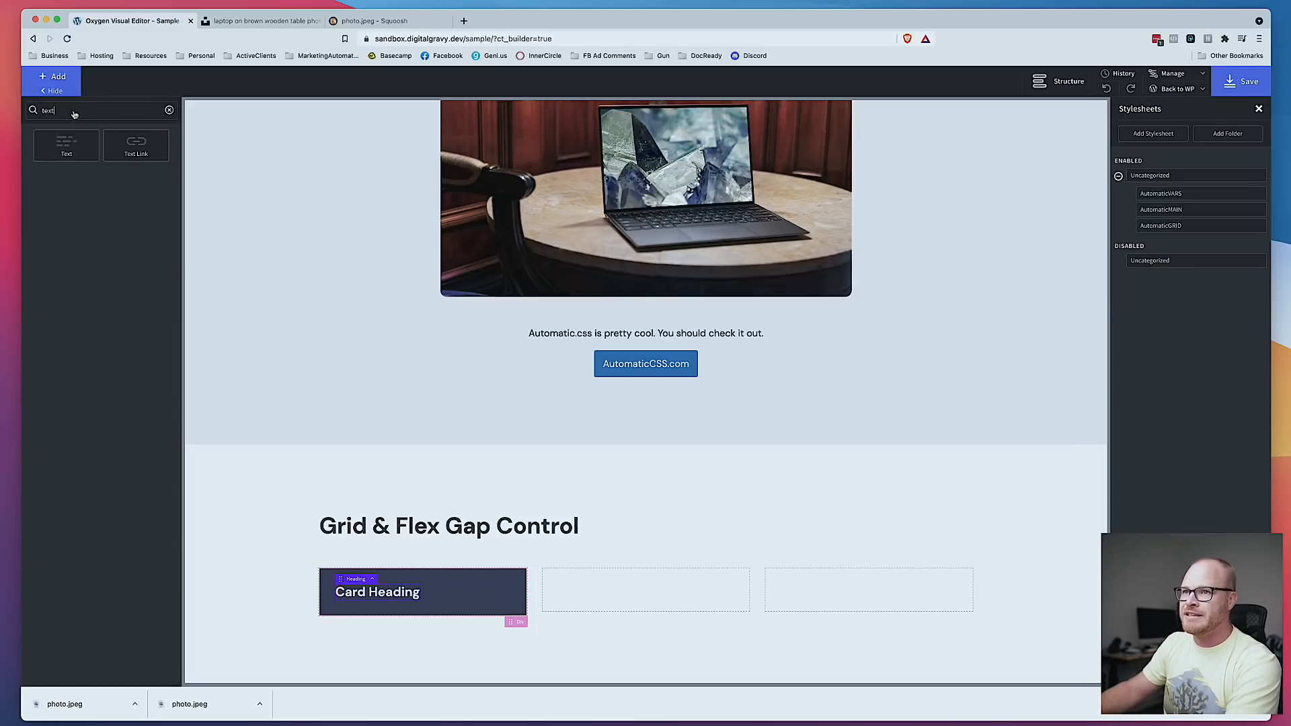
click(72, 145)
scroll(312, 263, down, 1)
Step: Add a button below the text in the first card and give it the btn class
click(59, 77)
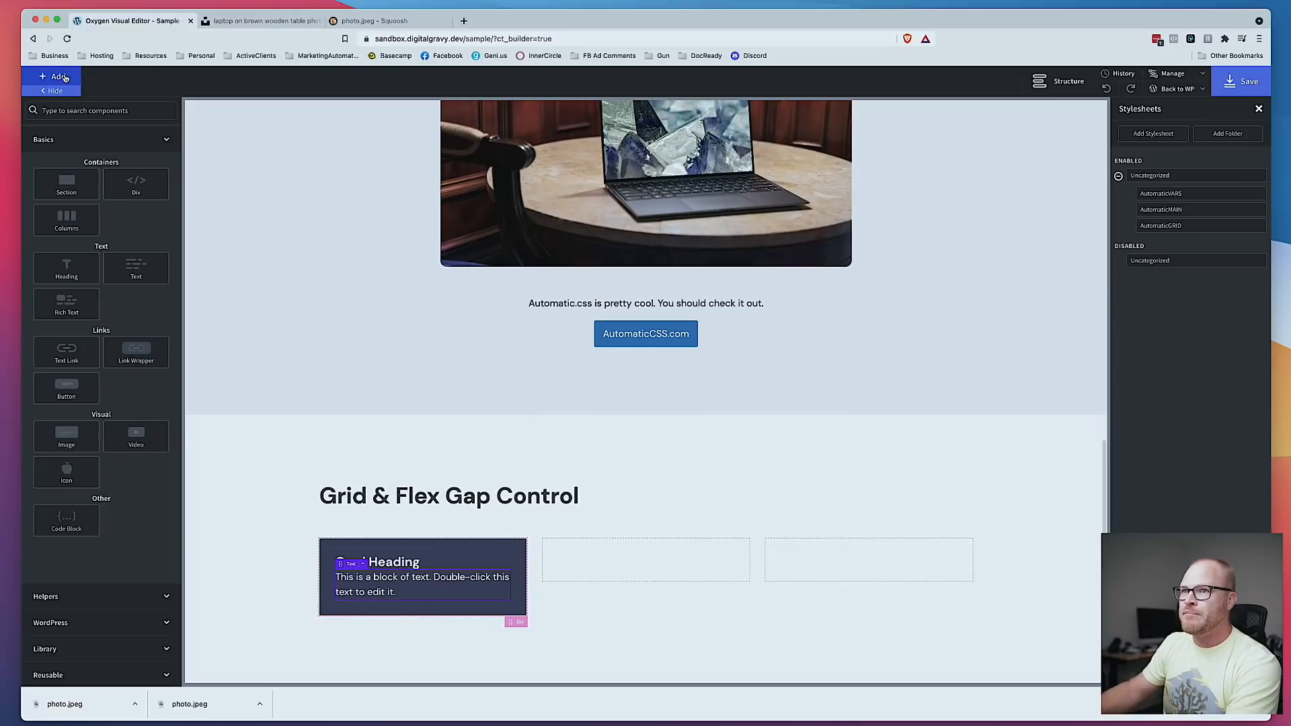
text(hutton)
key(Return)
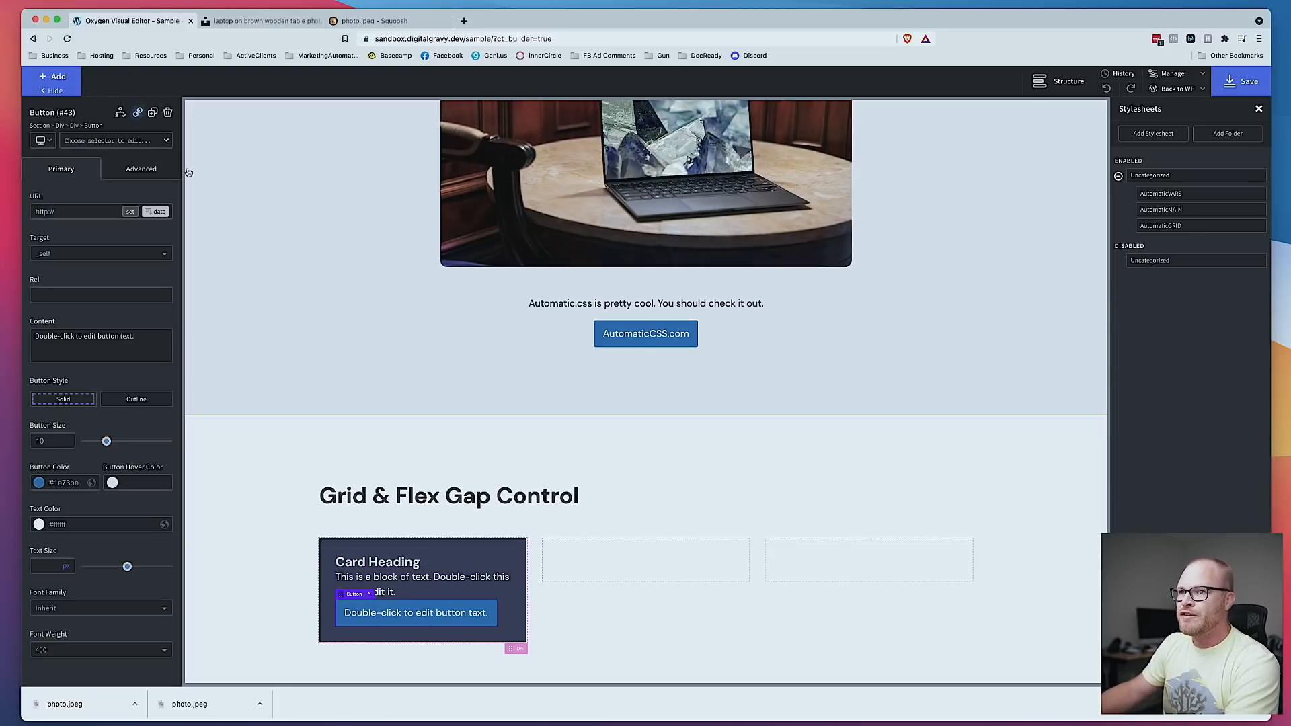
click(119, 140)
text(btn)
key(Return)
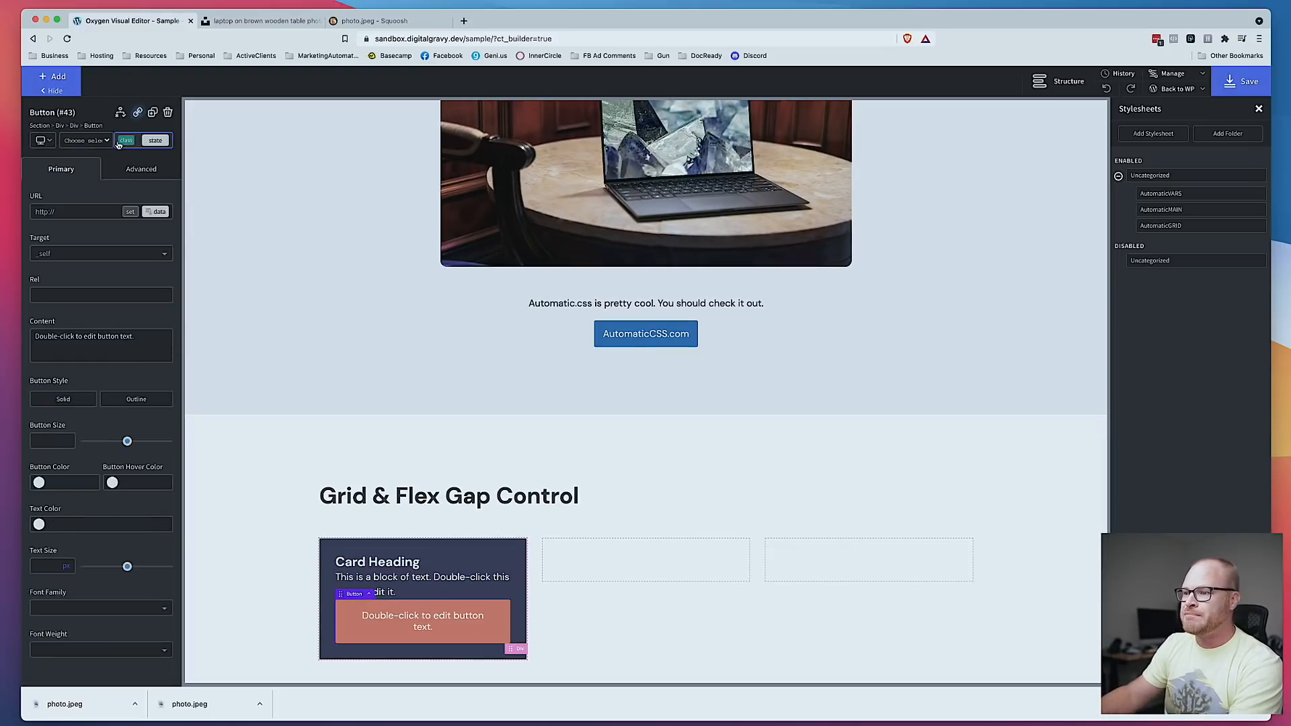
Step: Change the card button's text to "Click Here" and add the btn--s class to it
double_click(425, 618)
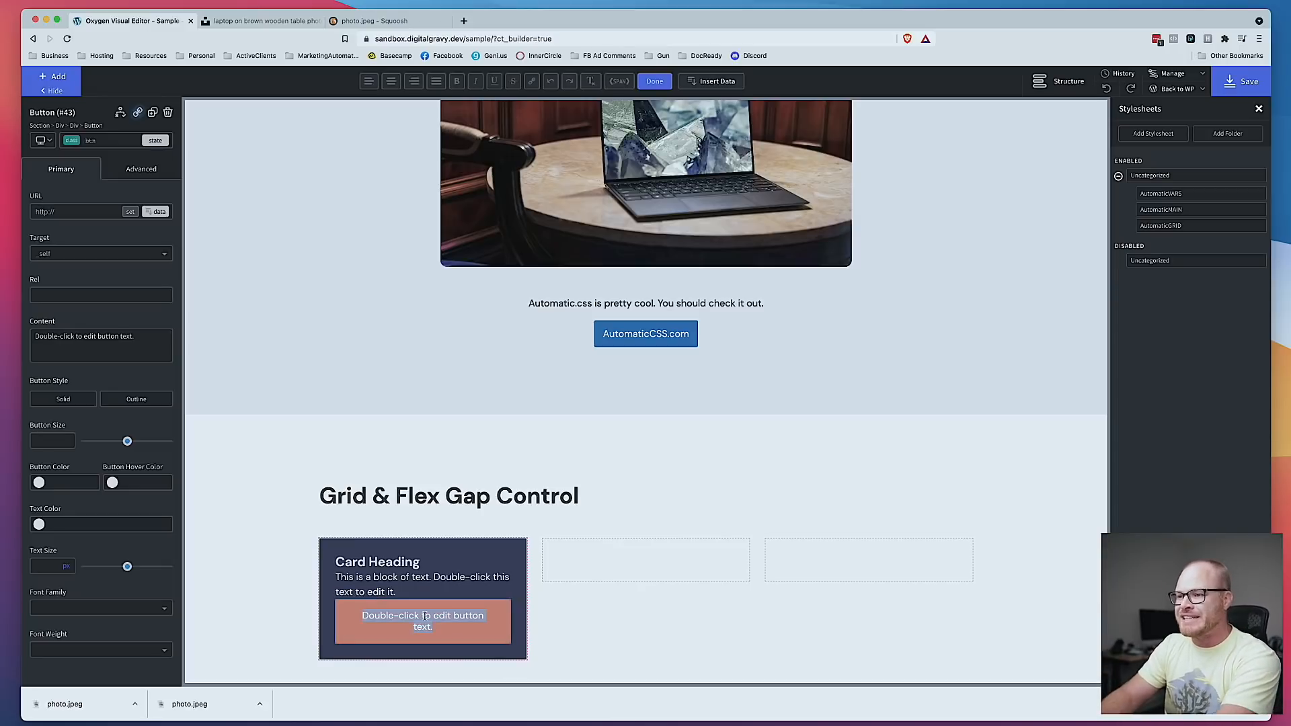
text(Click Here)
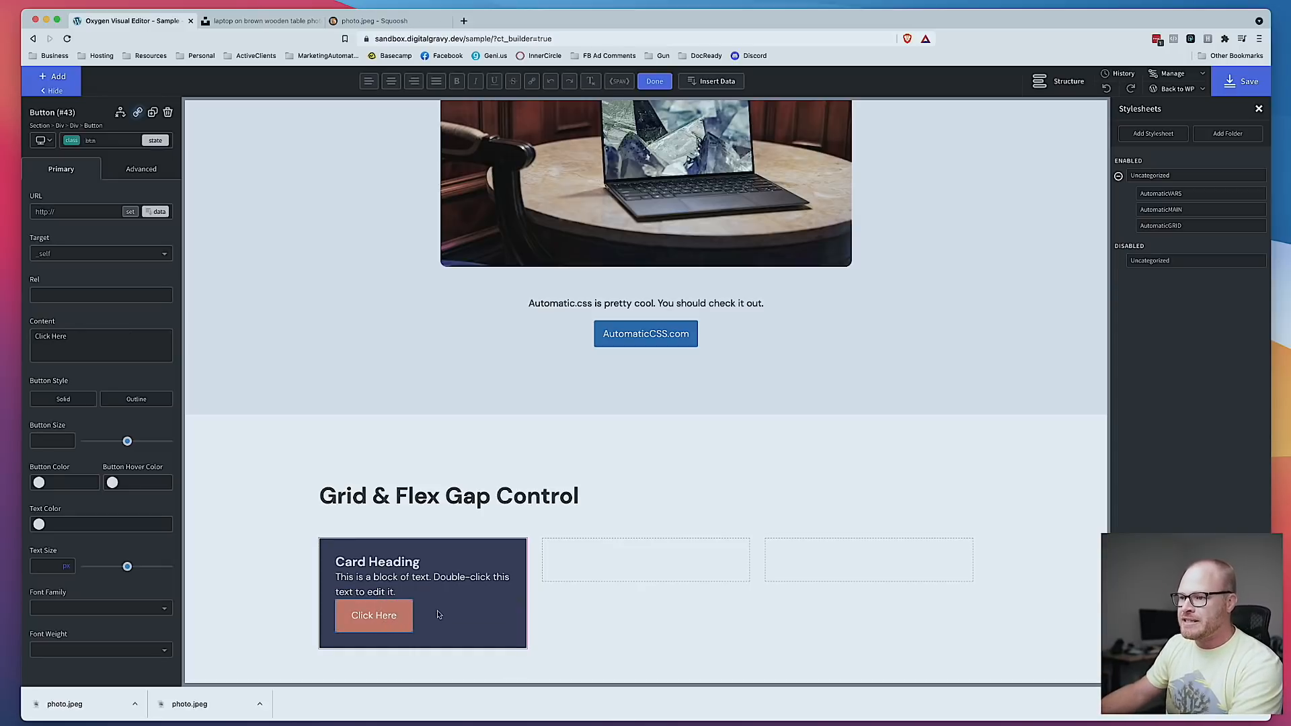
click(122, 141)
text(btn-)
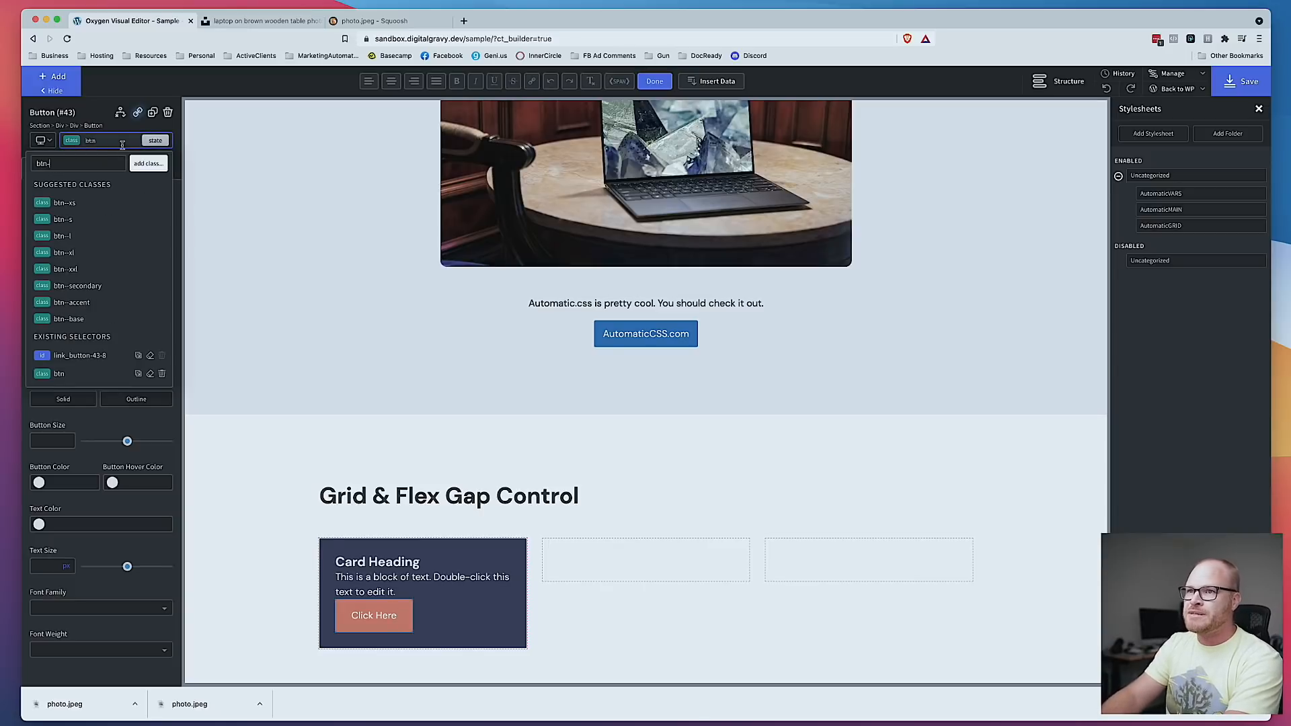
text(-s)
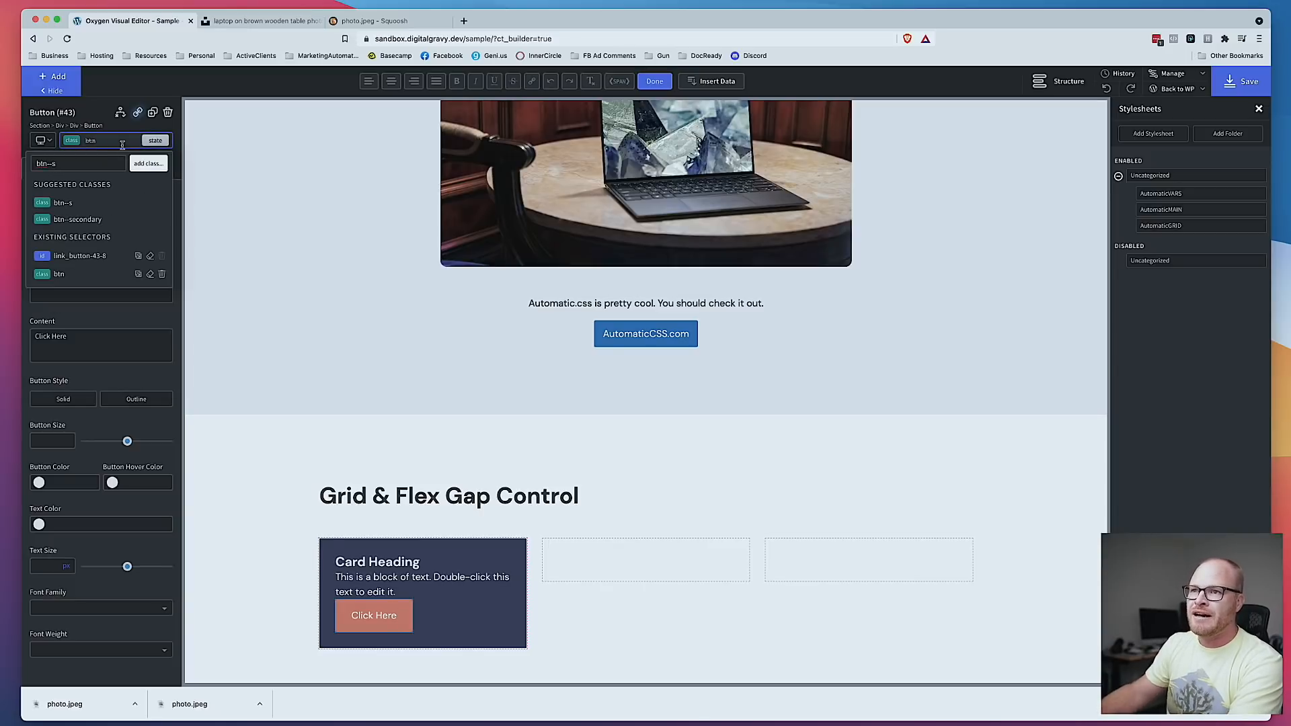
click(121, 203)
click(441, 613)
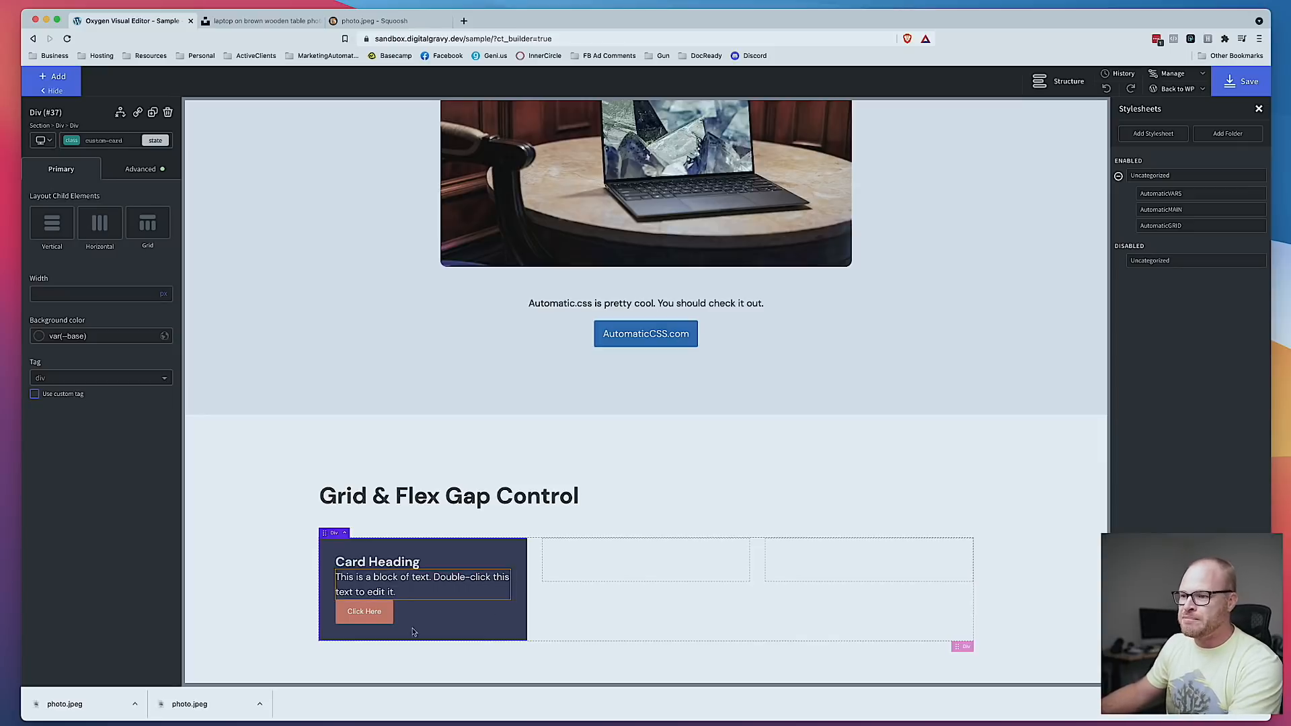
Step: Add a new class named custom-card__heading to the card's heading
click(380, 562)
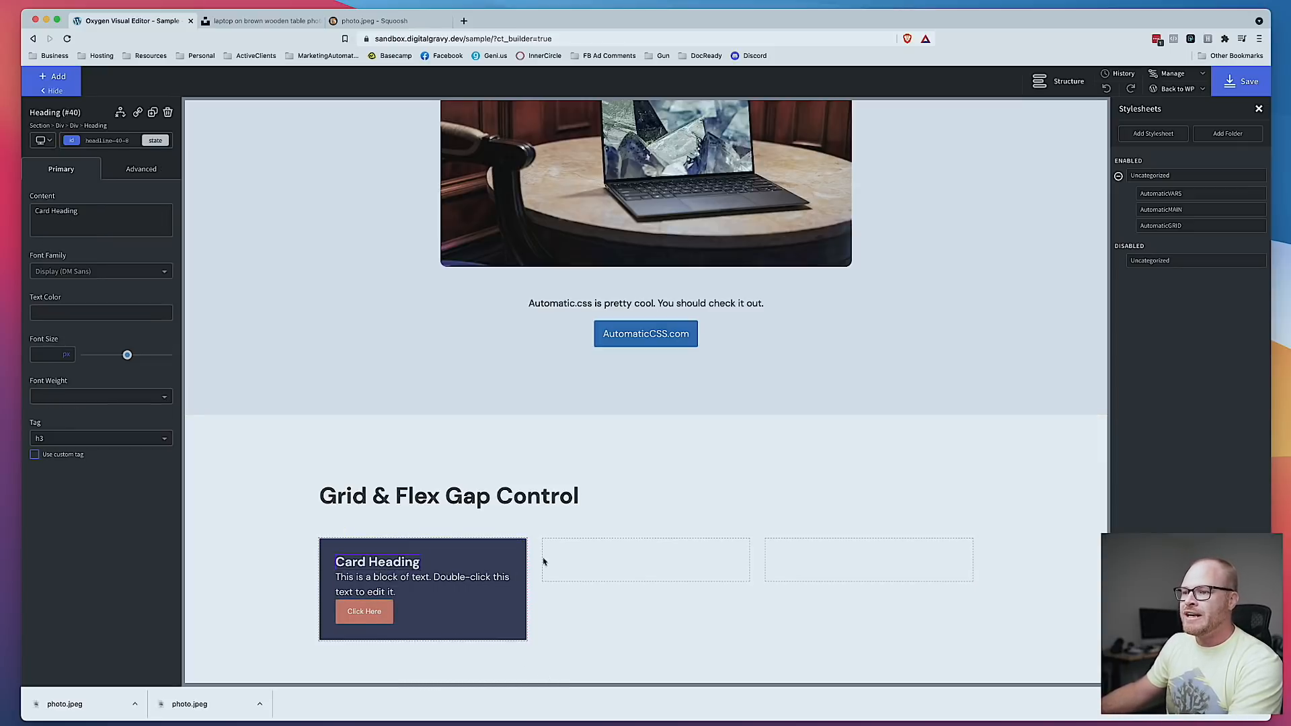
click(120, 140)
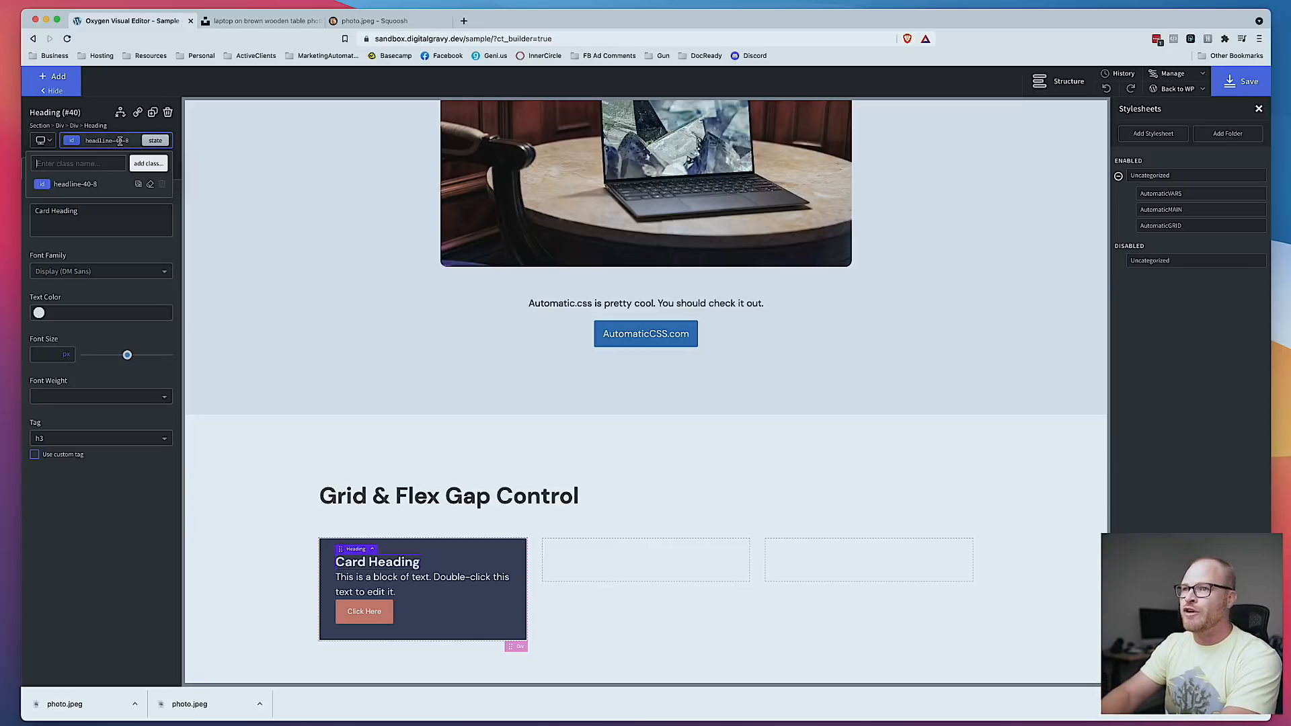
text(custo)
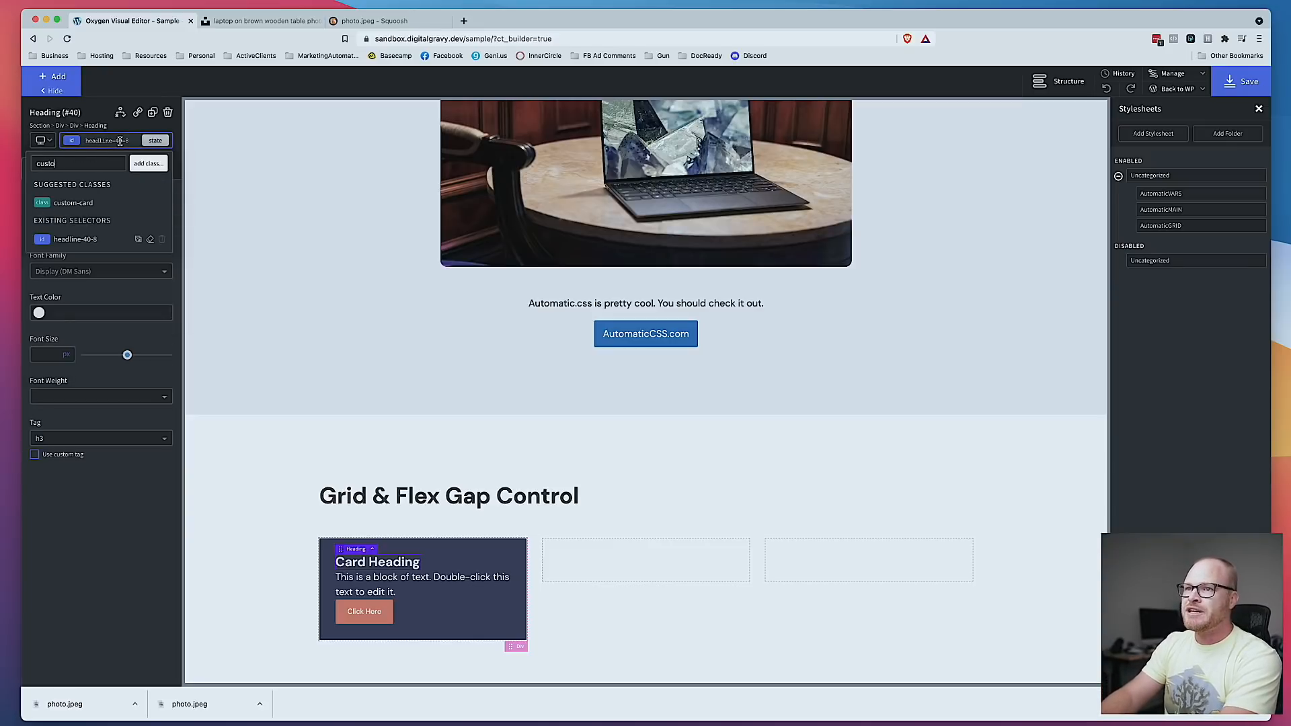
text(m-card__heading)
key(Return)
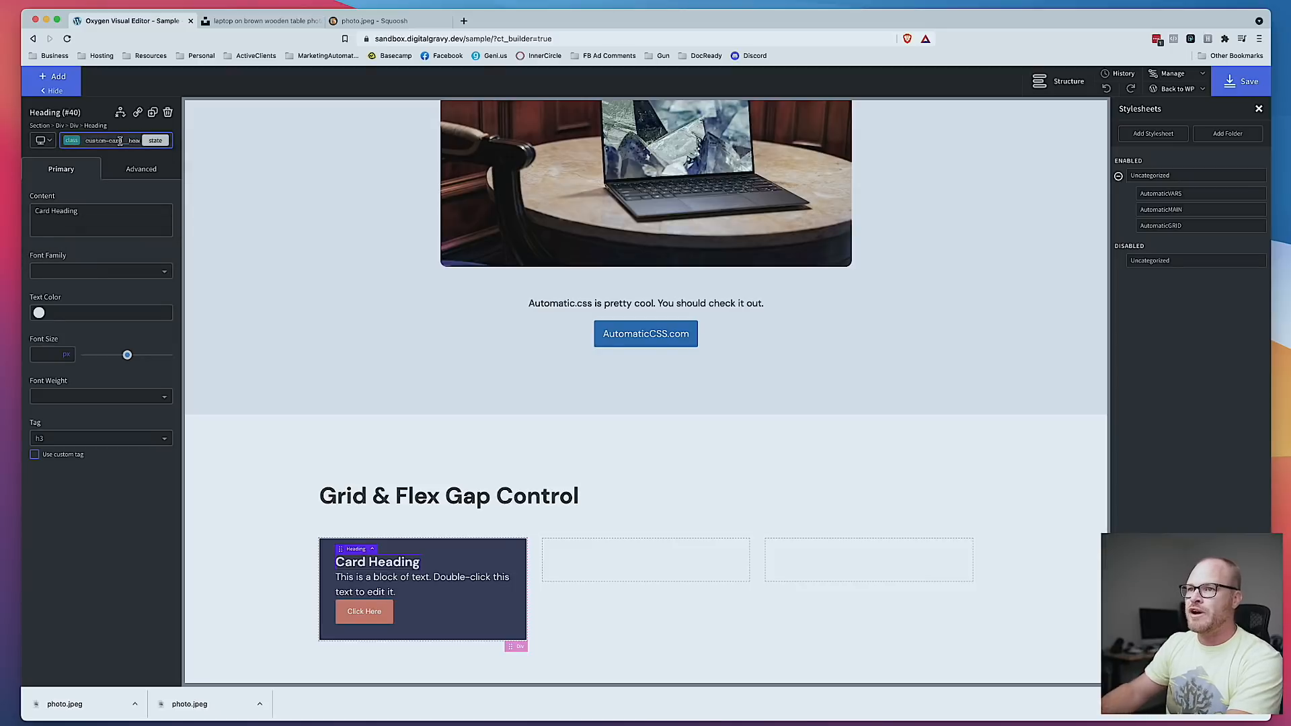
Step: Add a new class named custom-card__text to the card's text element
click(388, 582)
click(82, 142)
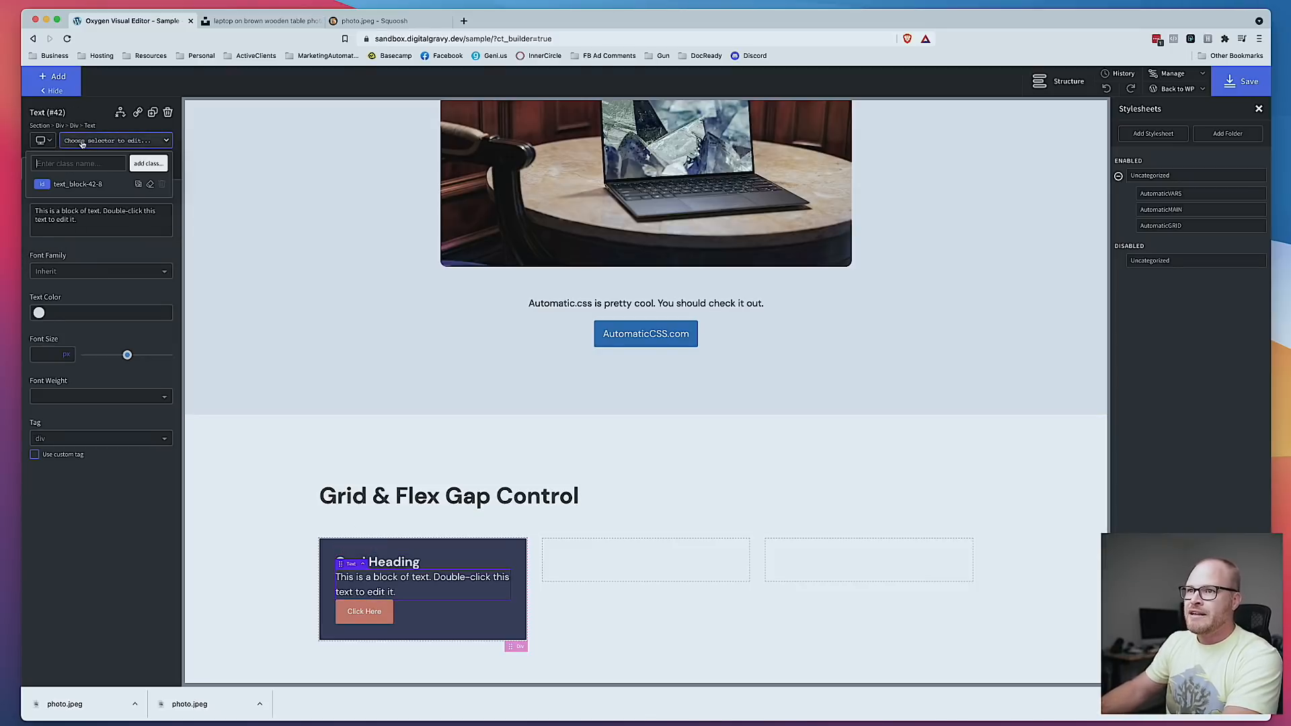
text(custom-card__t)
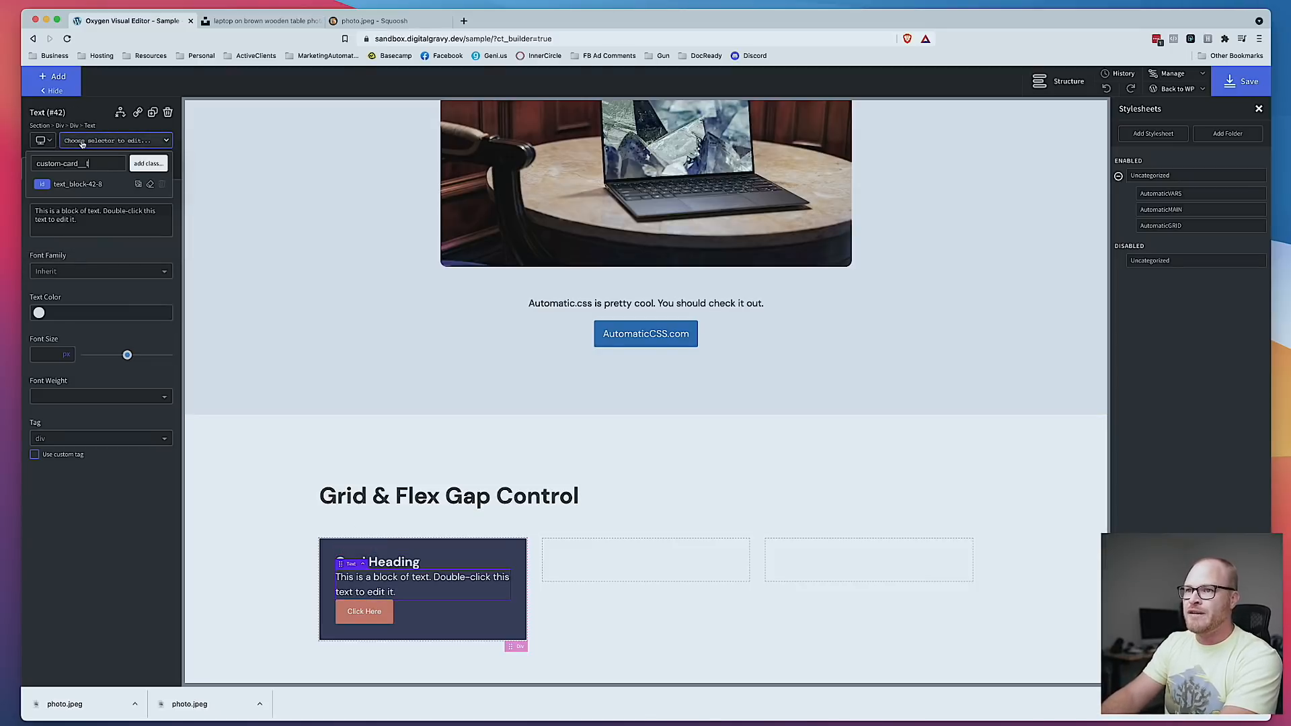
text(ext)
key(Return)
Step: Add a new class named custom-card__button to the card's button
click(363, 611)
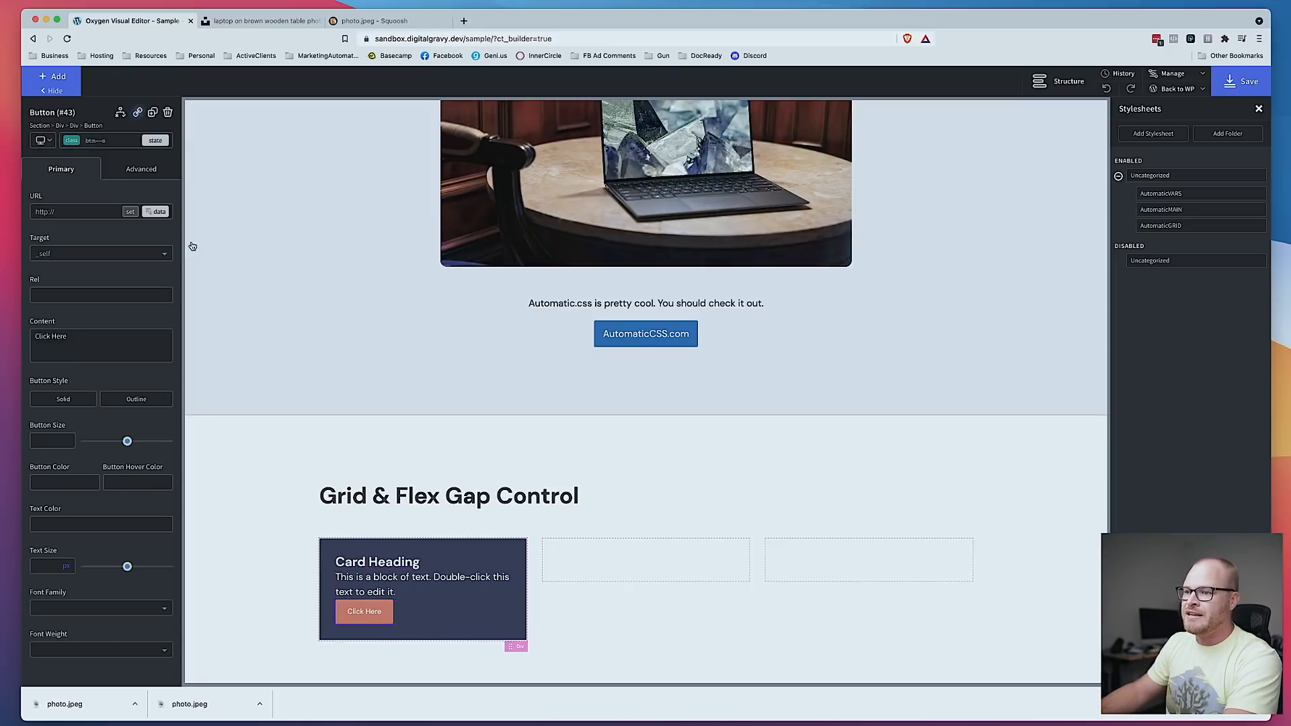
click(105, 142)
text(custom-c)
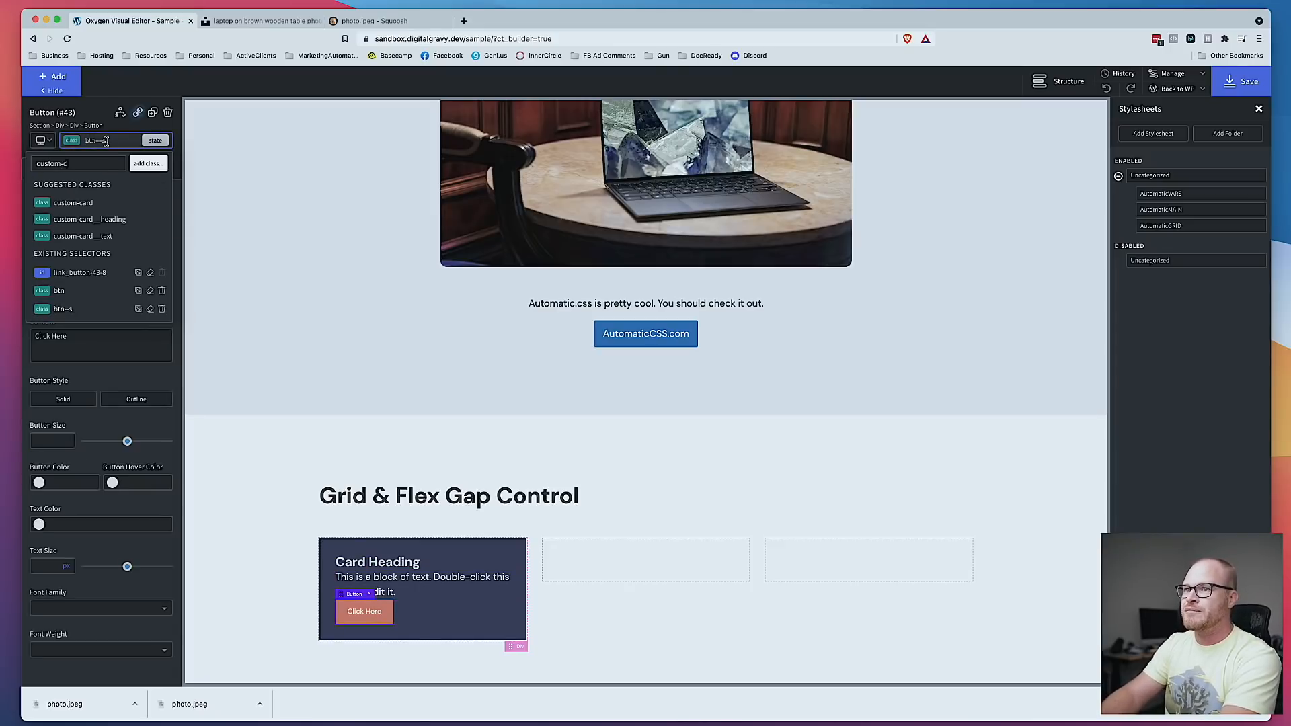
text(ard__button)
key(Return)
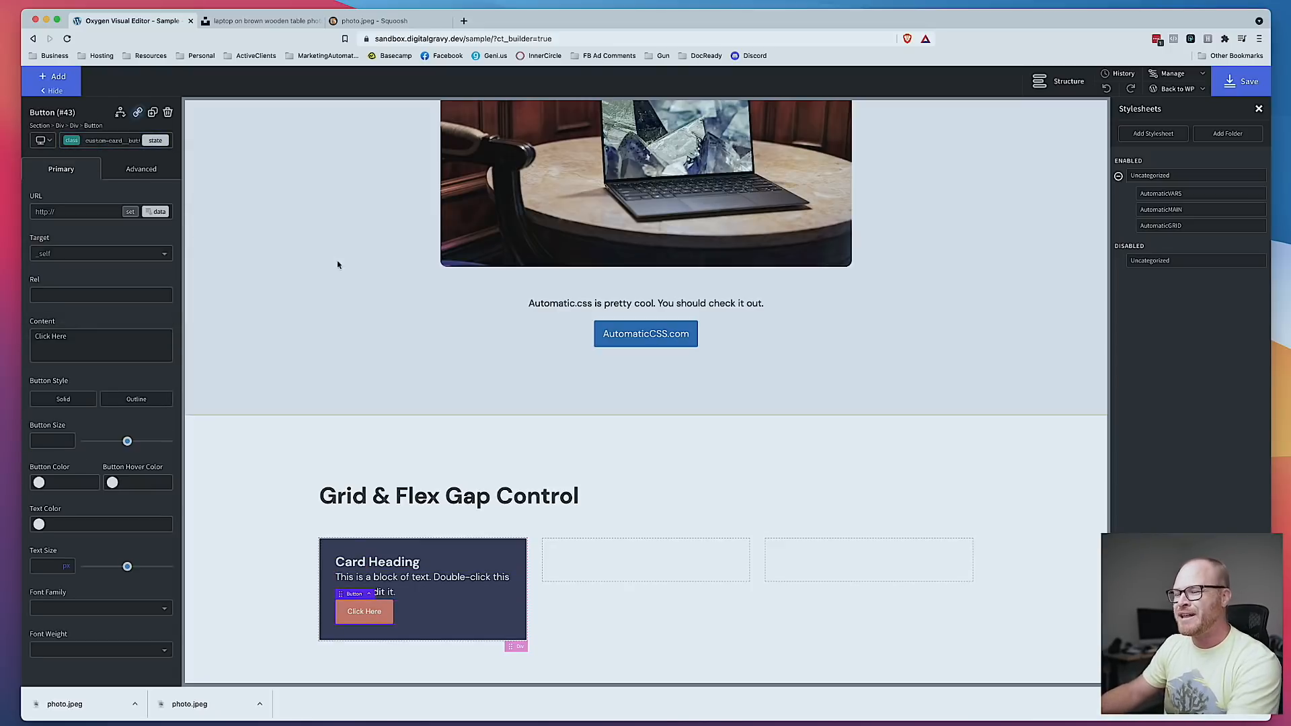
Step: Replace the card's text with "This is a card. This text needs to be smaller, though."
scroll(353, 528, down, 1)
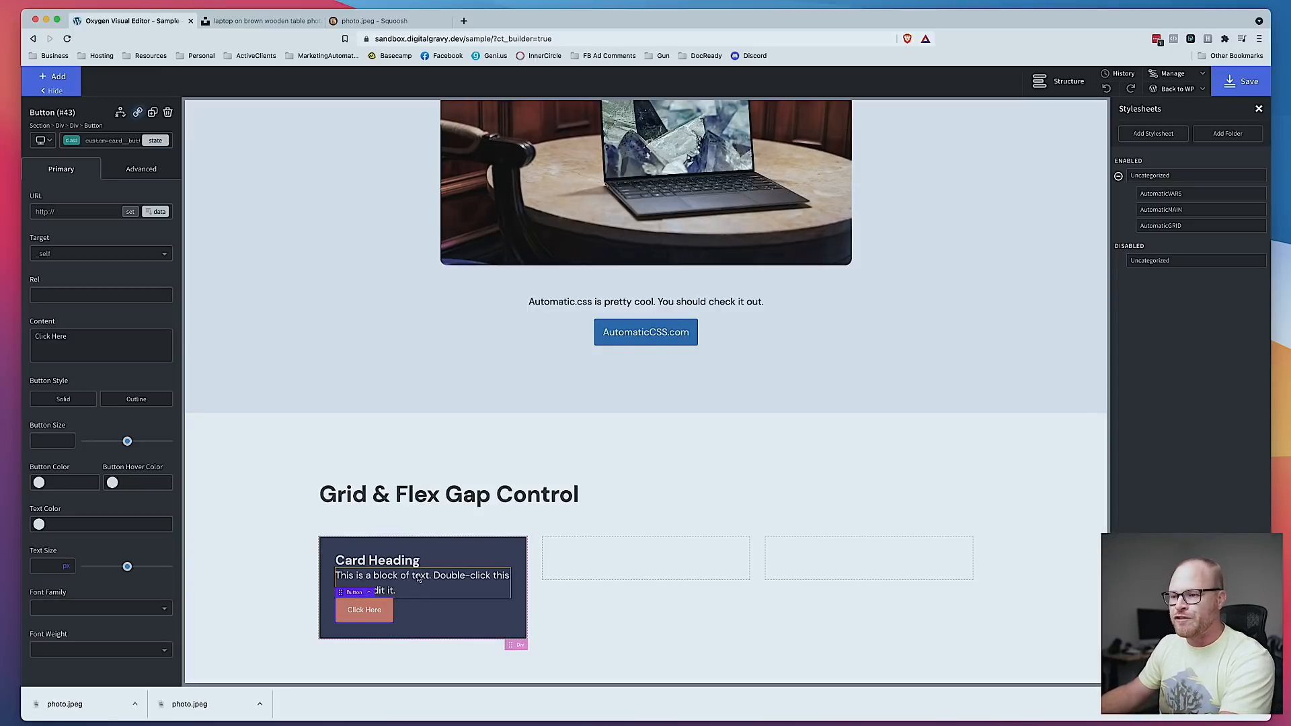
double_click(404, 574)
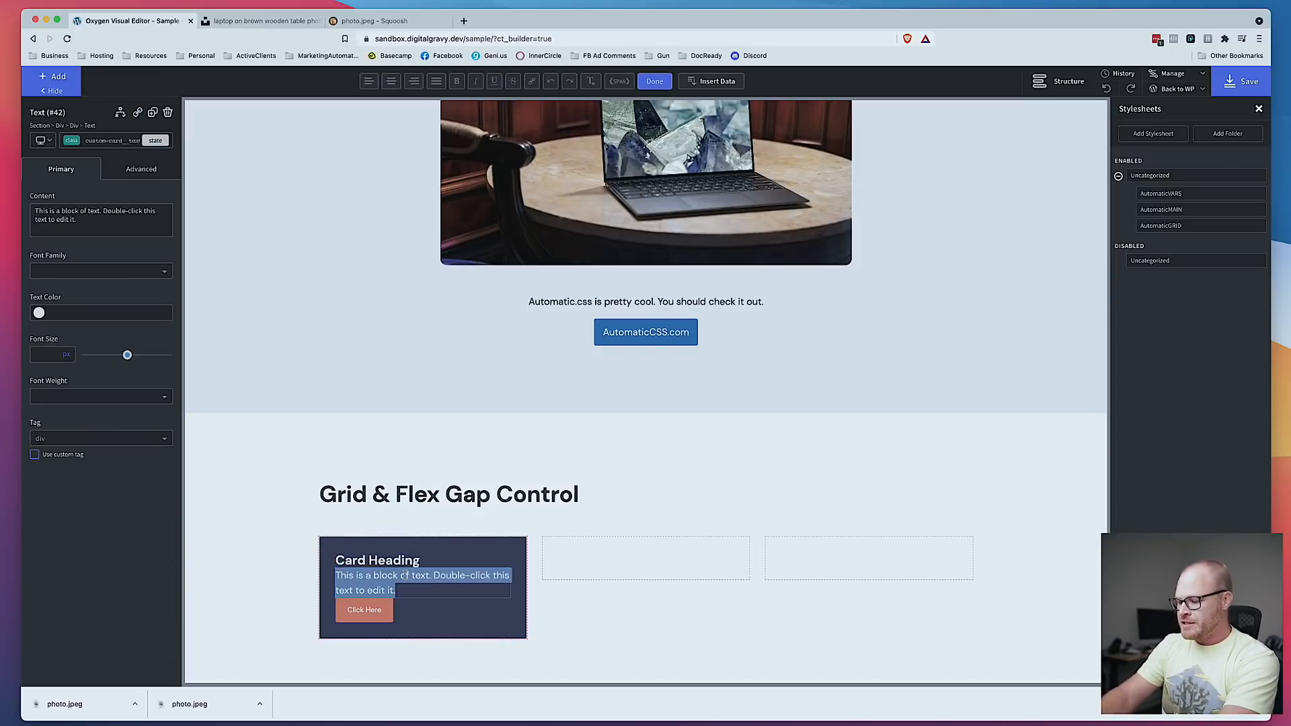
text(Thi sis a)
key(BackSpace)
key(BackSpace)
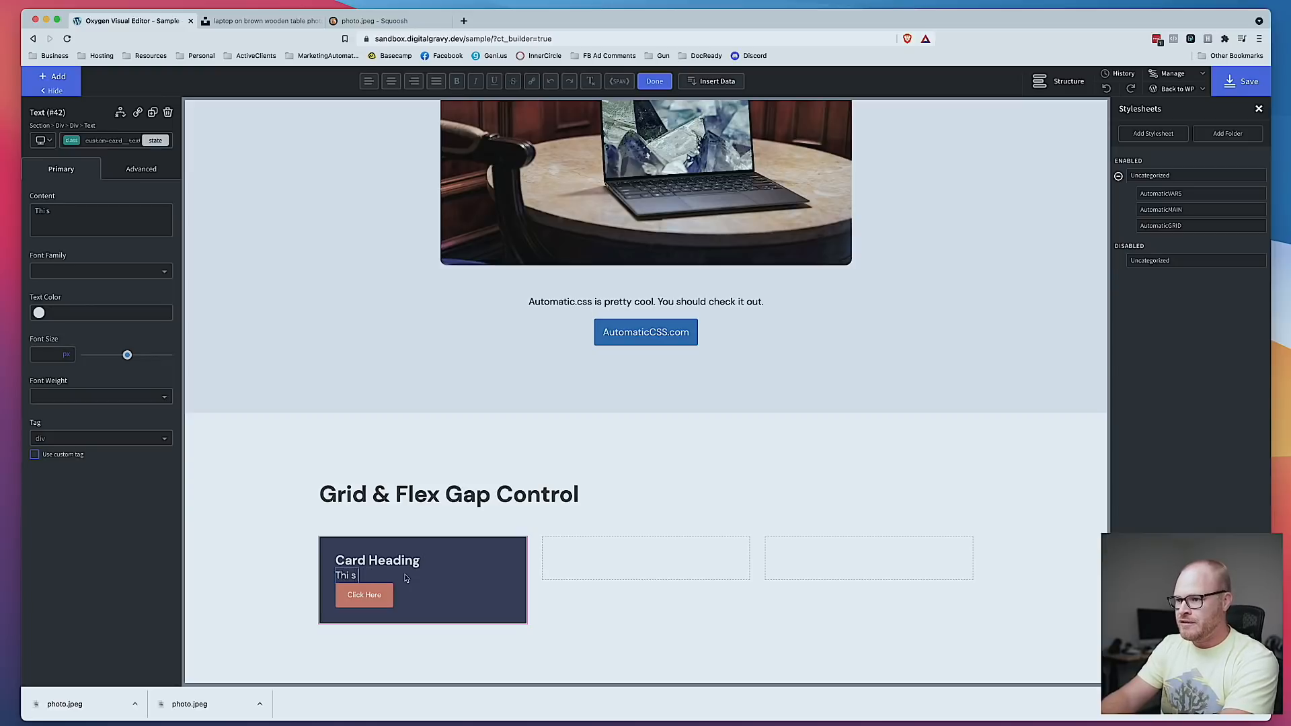
text(s is a card. This)
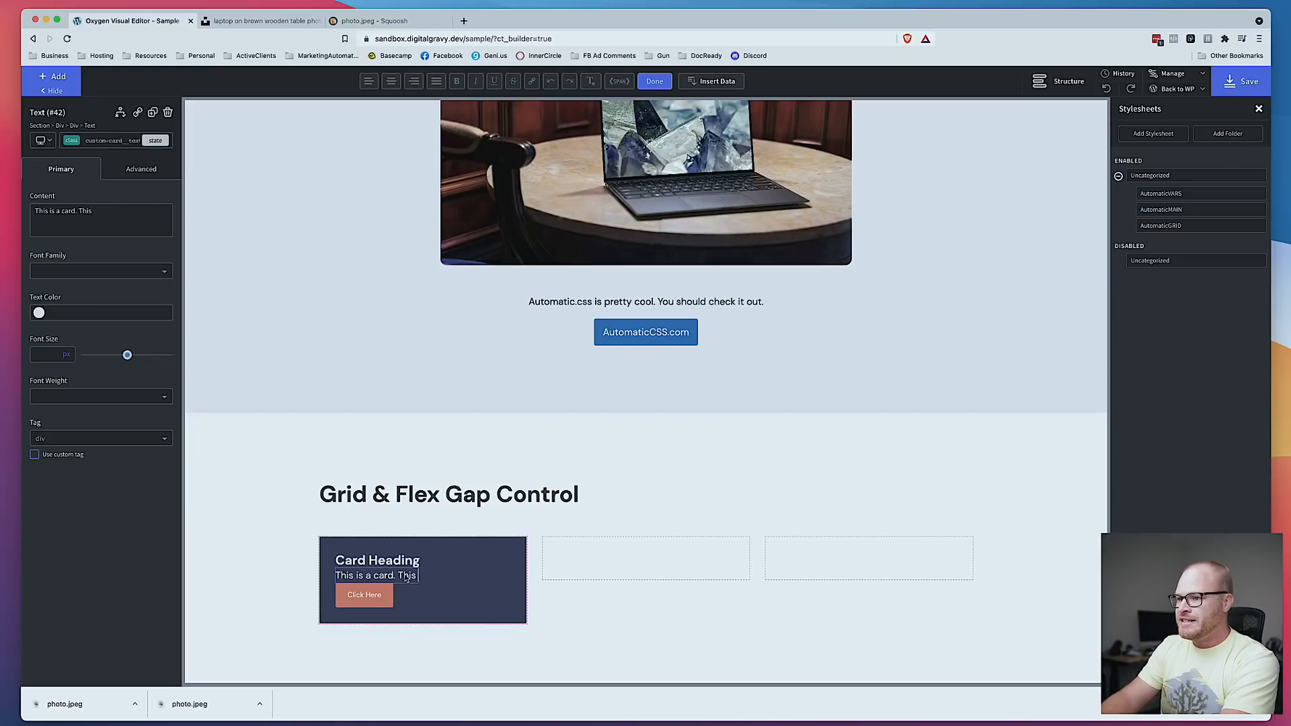
text( text needs to be smaller, though.)
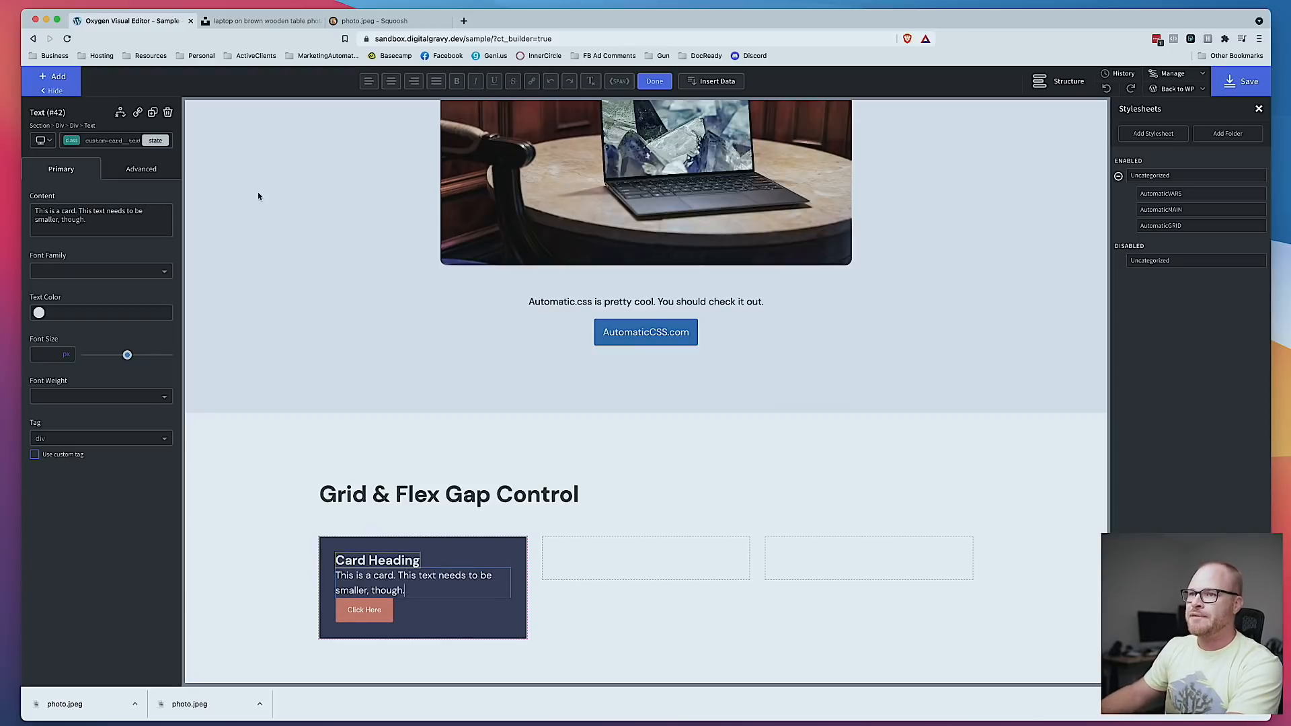
Step: Set the font size of the card text's class to var(--text-s)
click(127, 169)
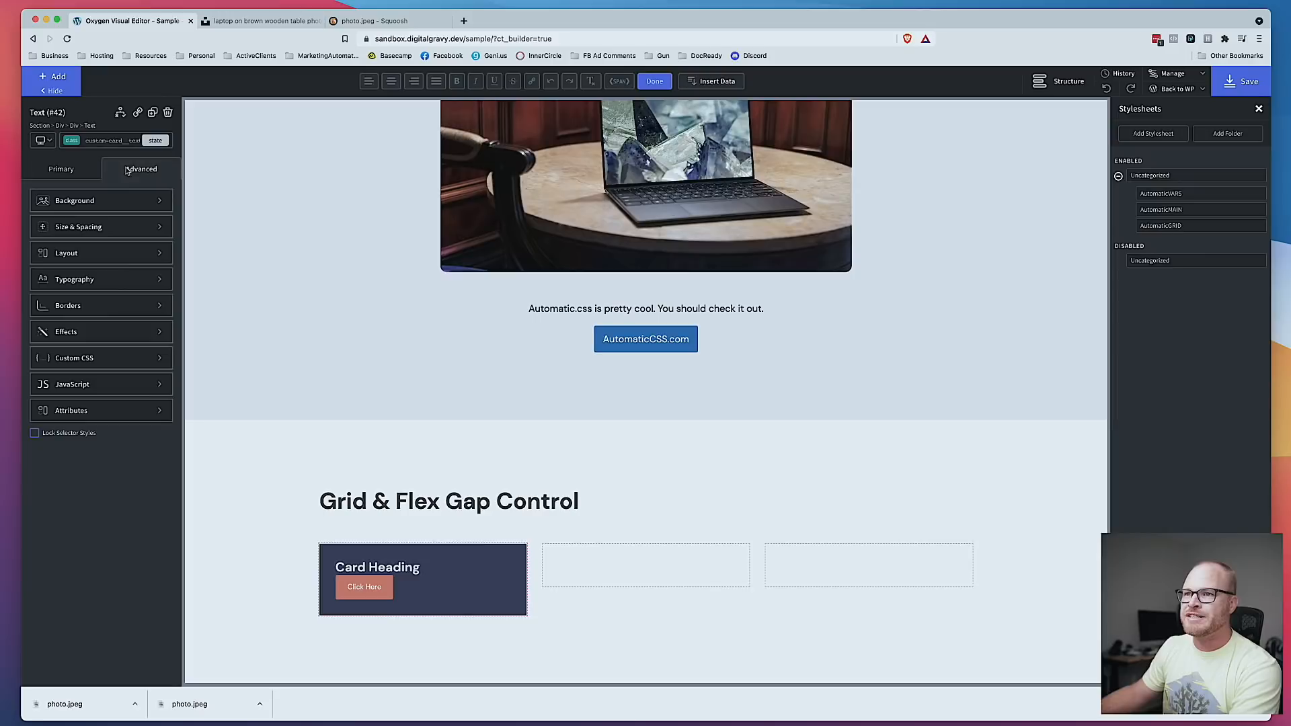
click(111, 280)
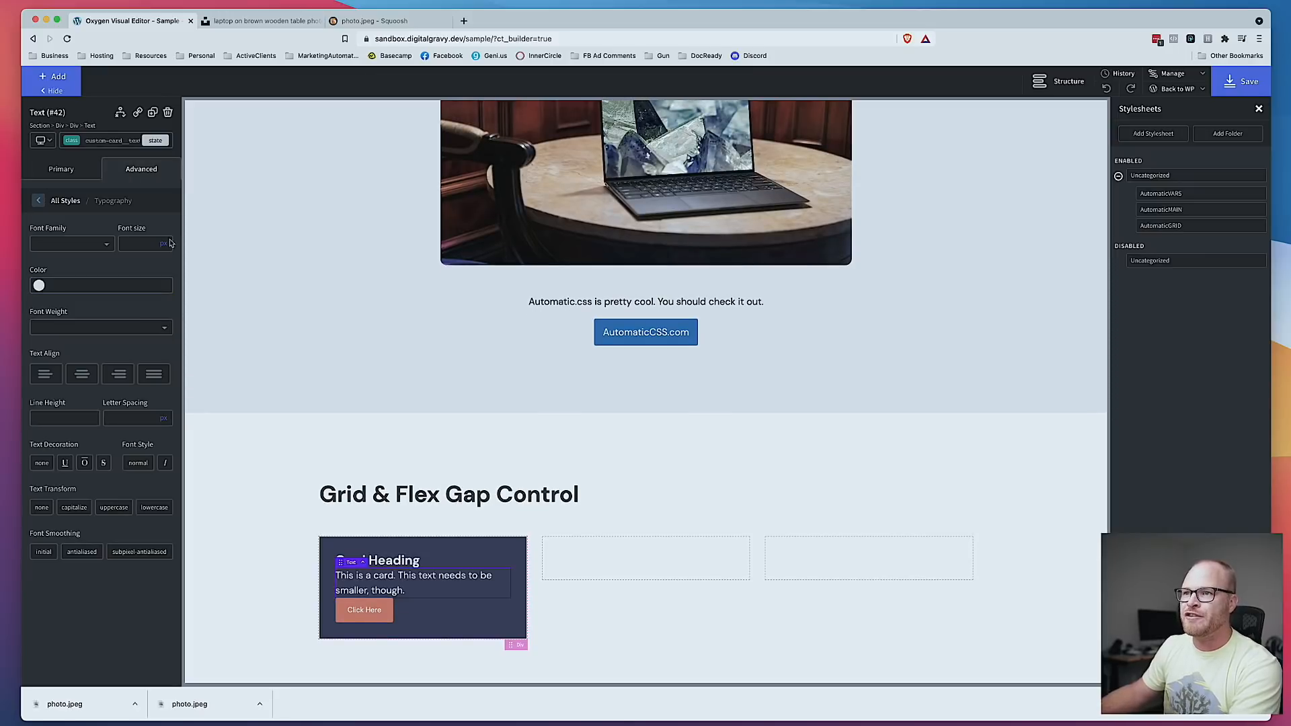
click(138, 246)
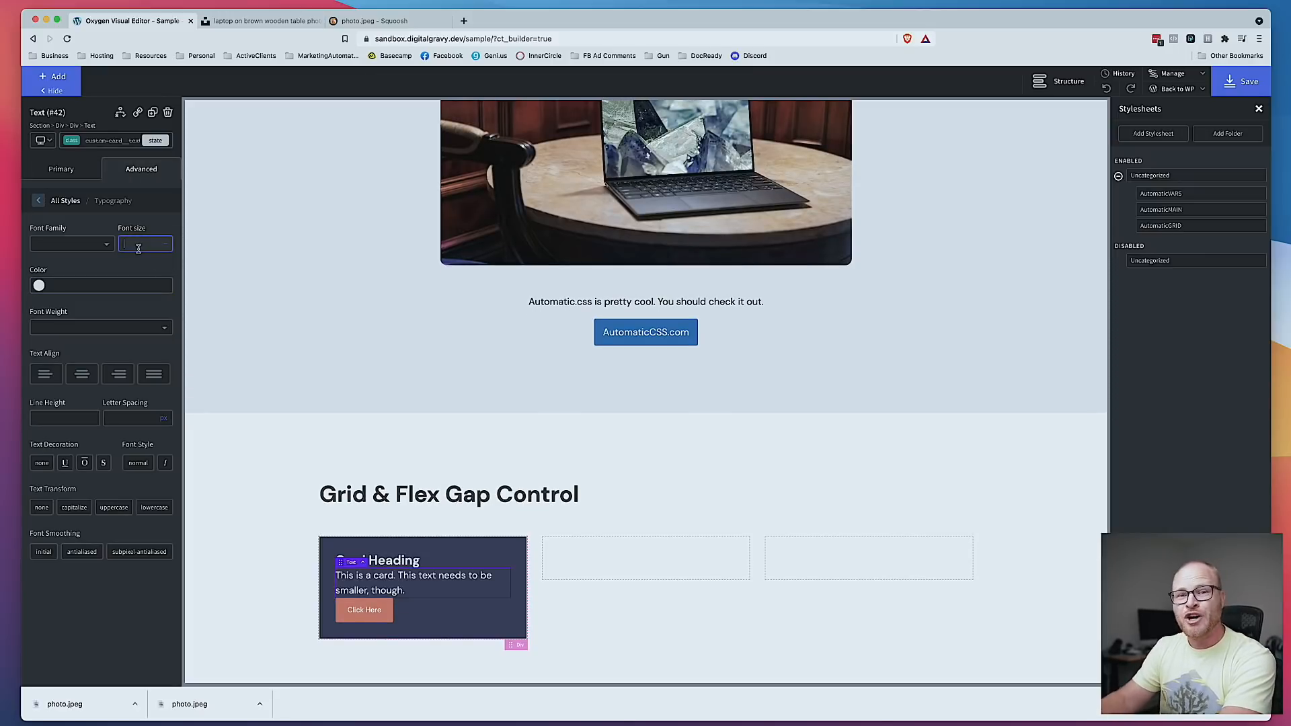
text(var)
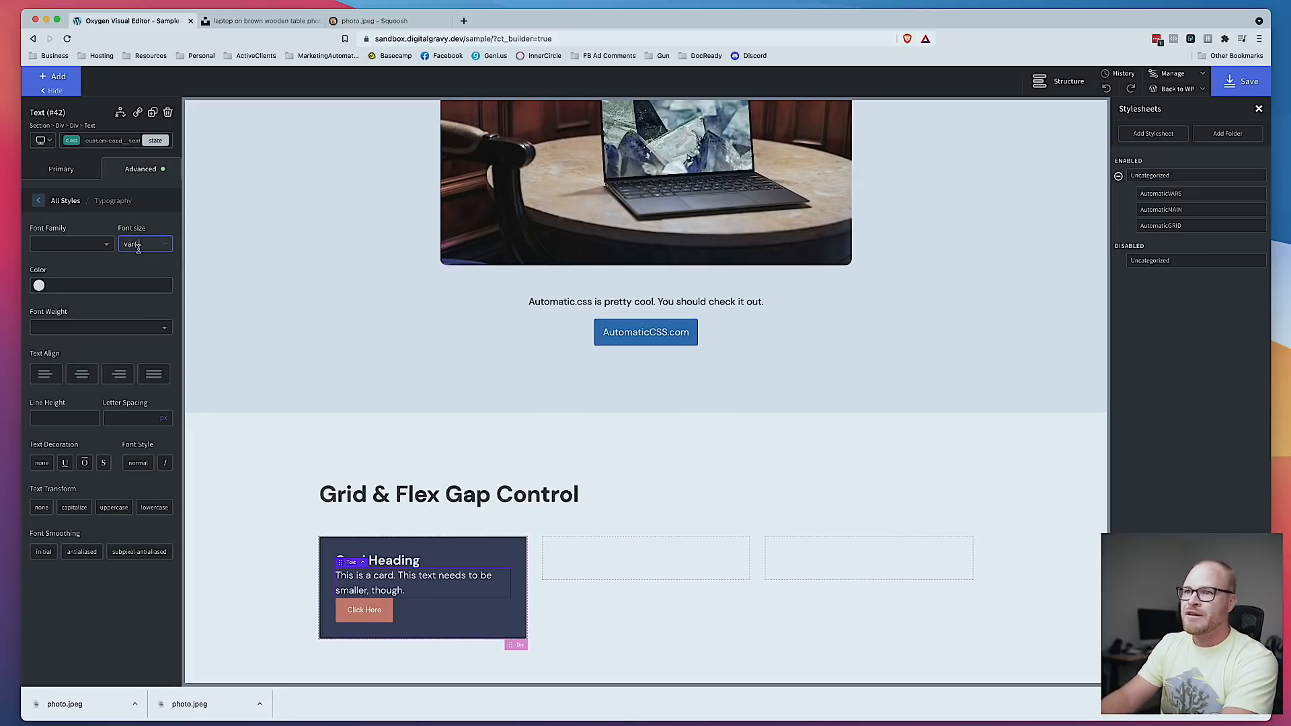
text((--text-s)
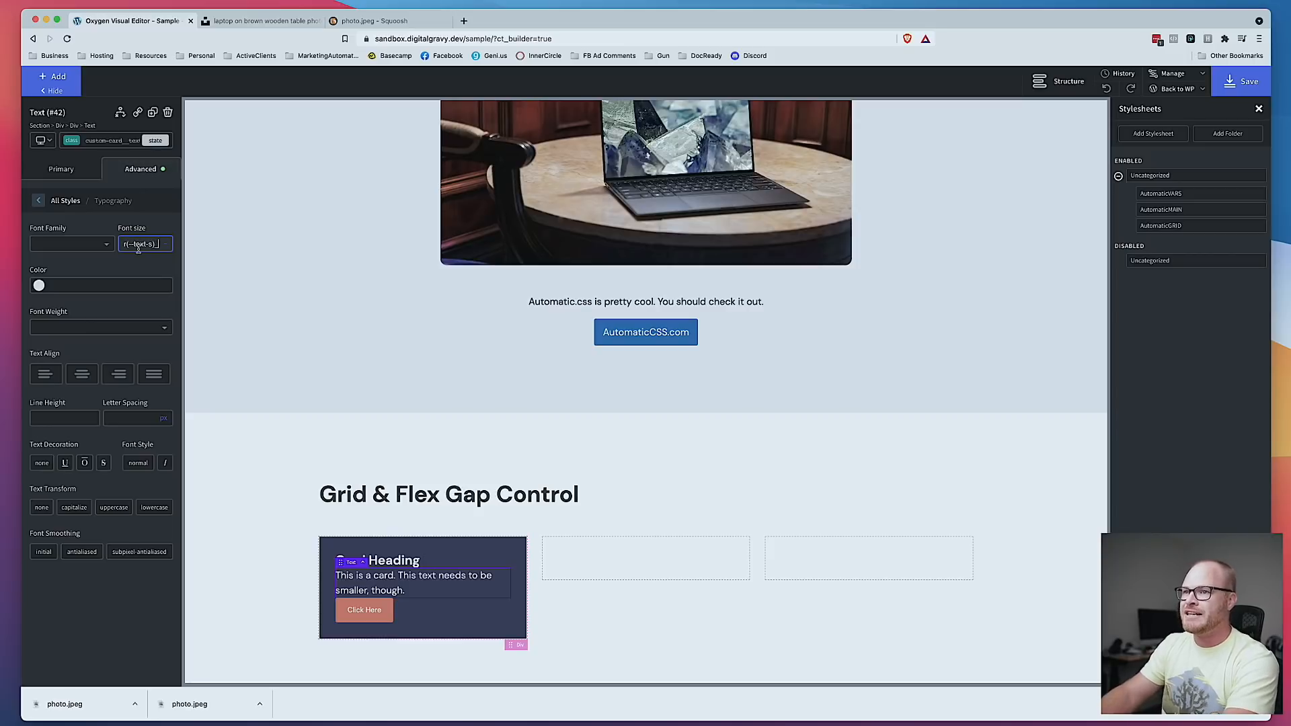
click(420, 580)
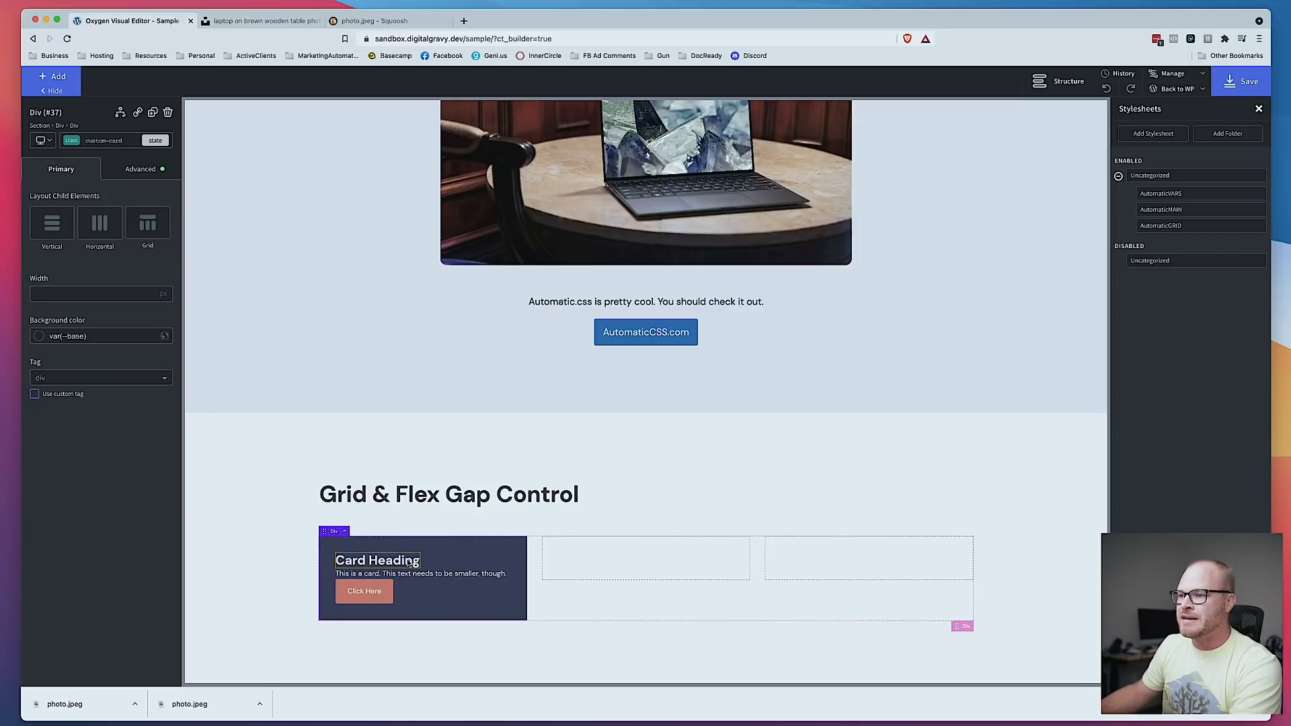
Step: Give the card heading's class a unitless bottom margin of var(--space-s)
click(387, 560)
click(129, 171)
click(94, 223)
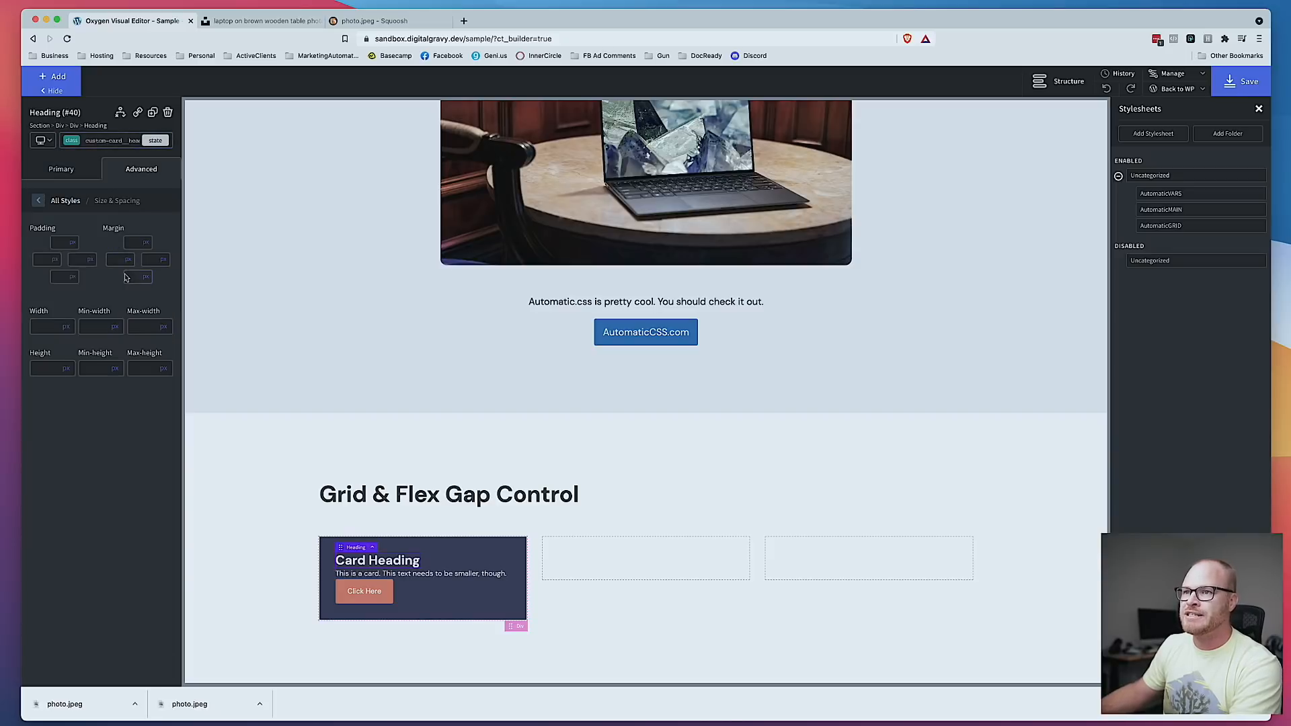
click(146, 276)
click(147, 324)
click(138, 277)
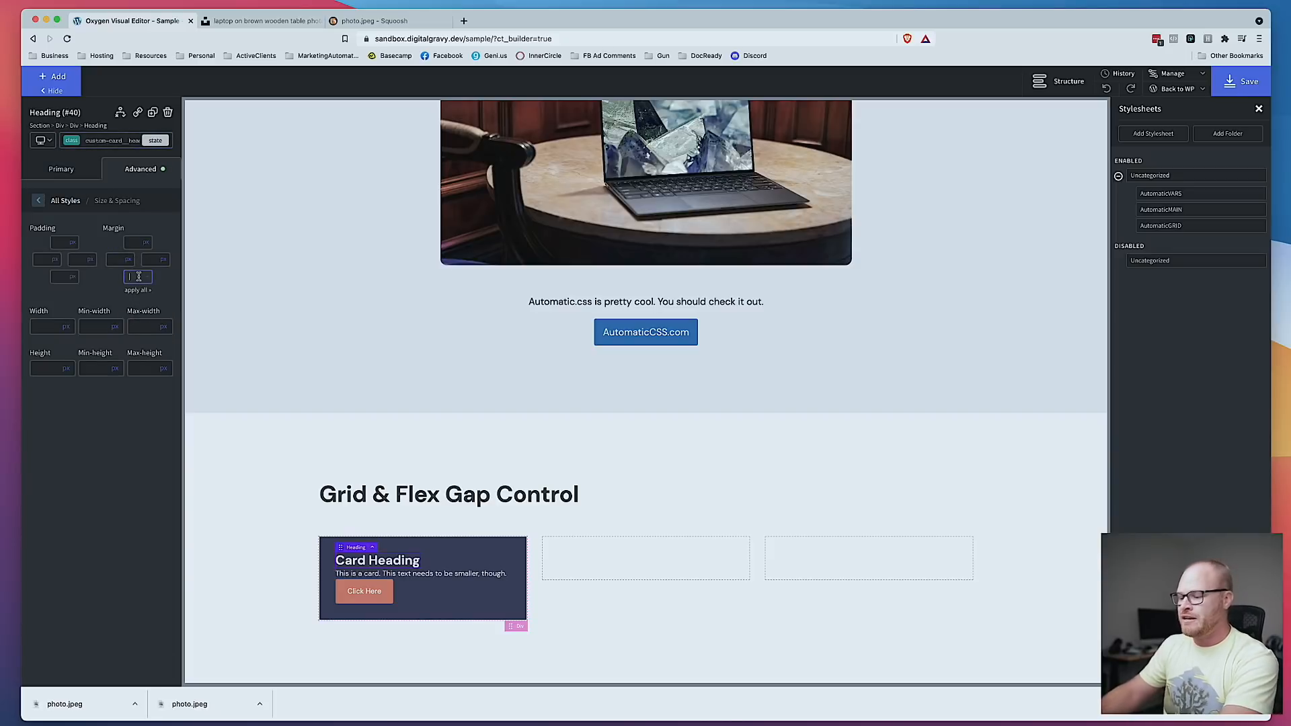
text(var(--space-s))
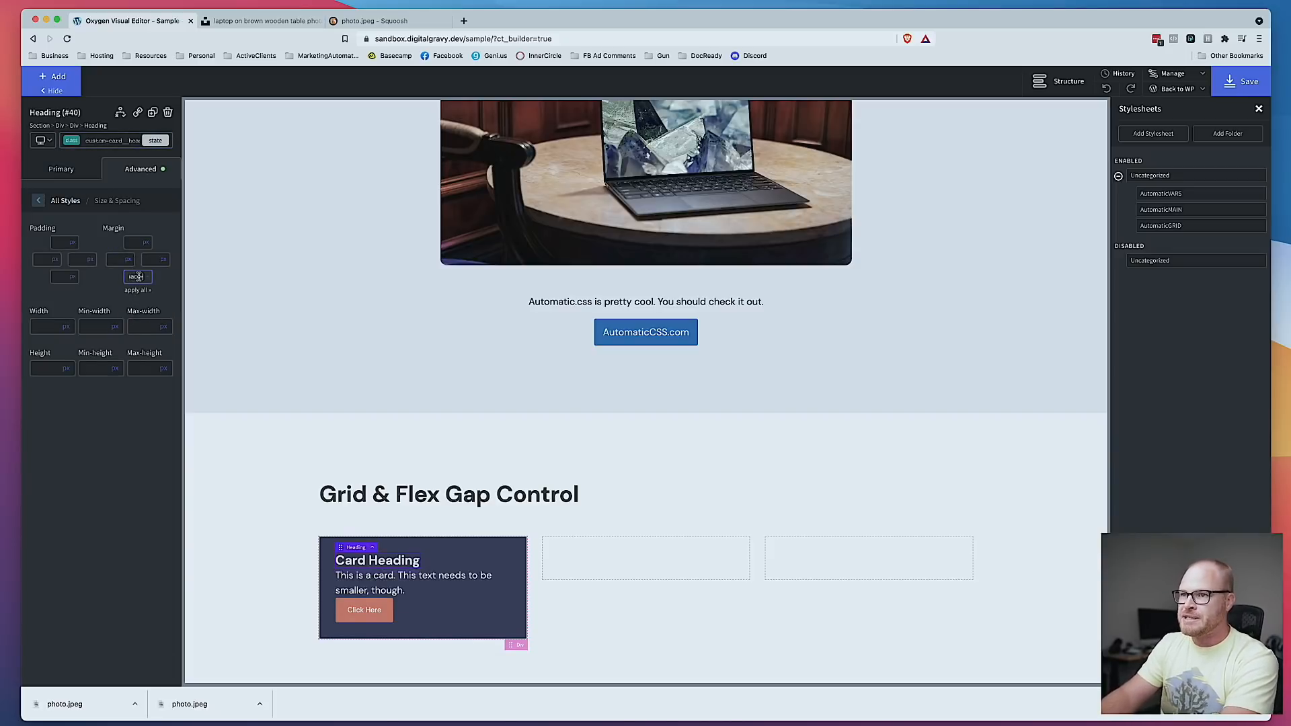
Step: Give the card text's class a unitless bottom margin of var(--space-m)
click(424, 583)
click(156, 169)
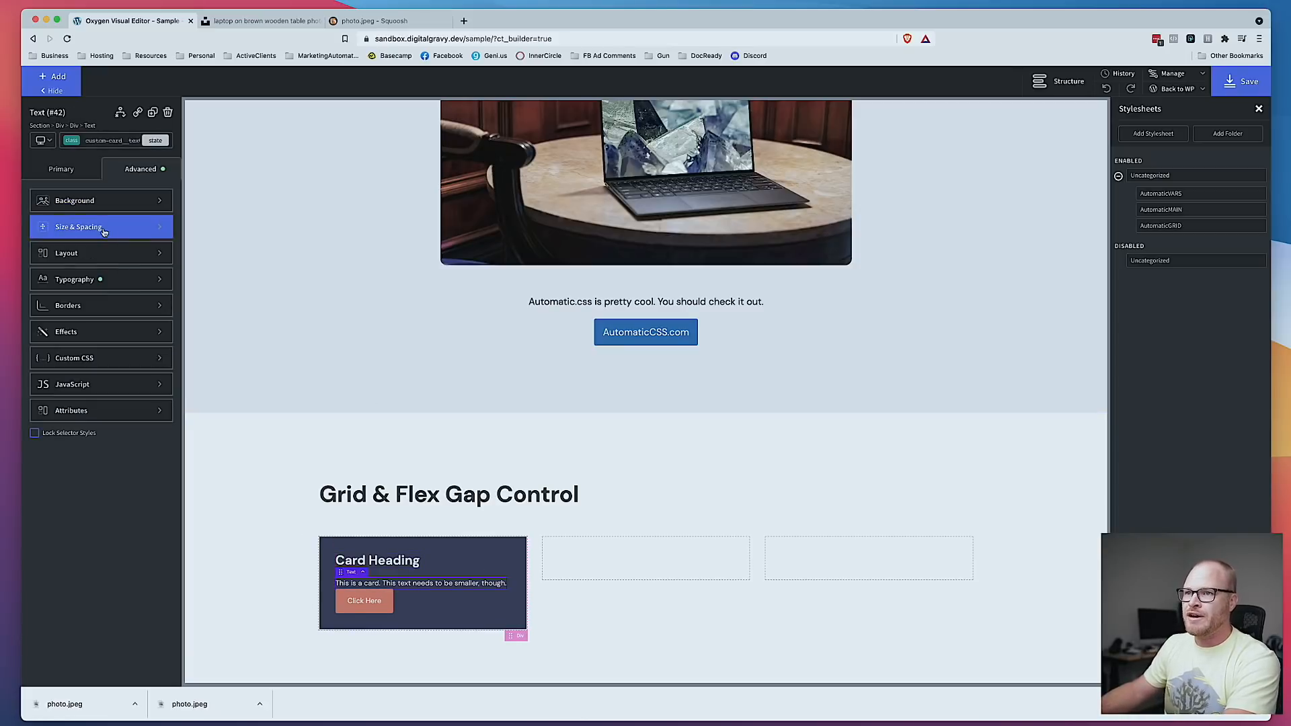
click(145, 225)
click(148, 278)
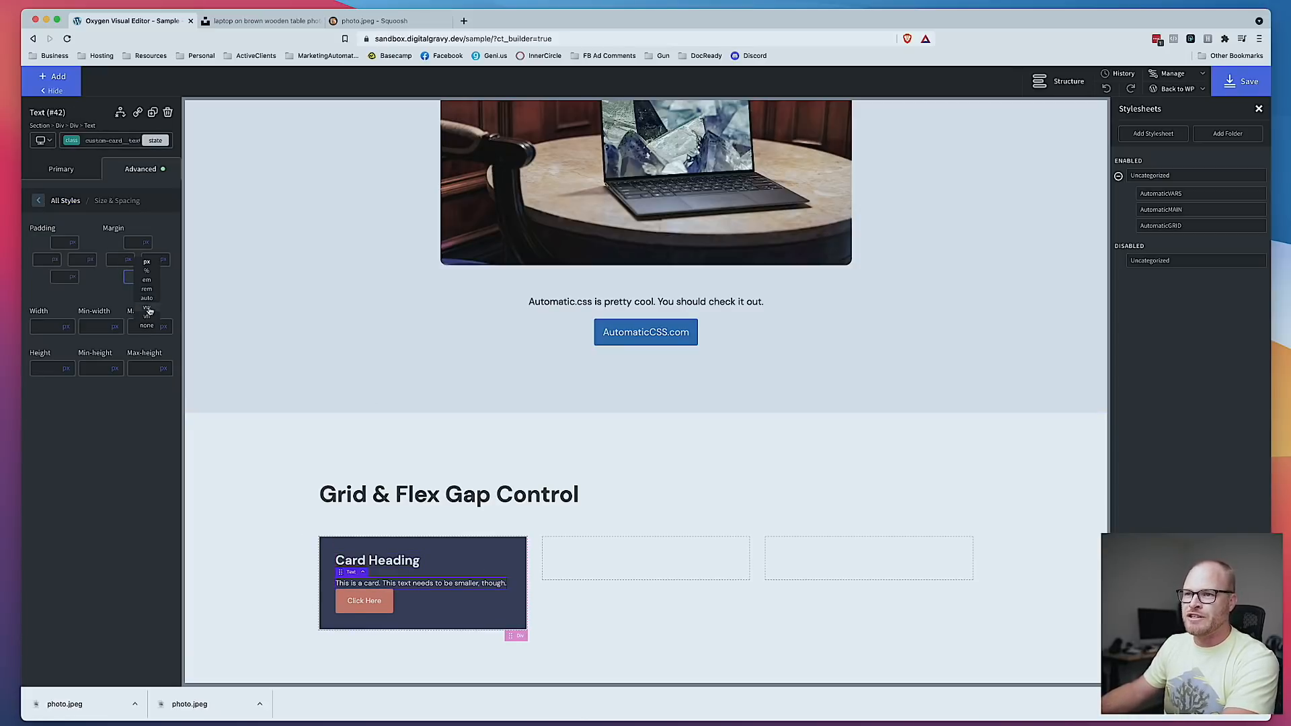
click(147, 326)
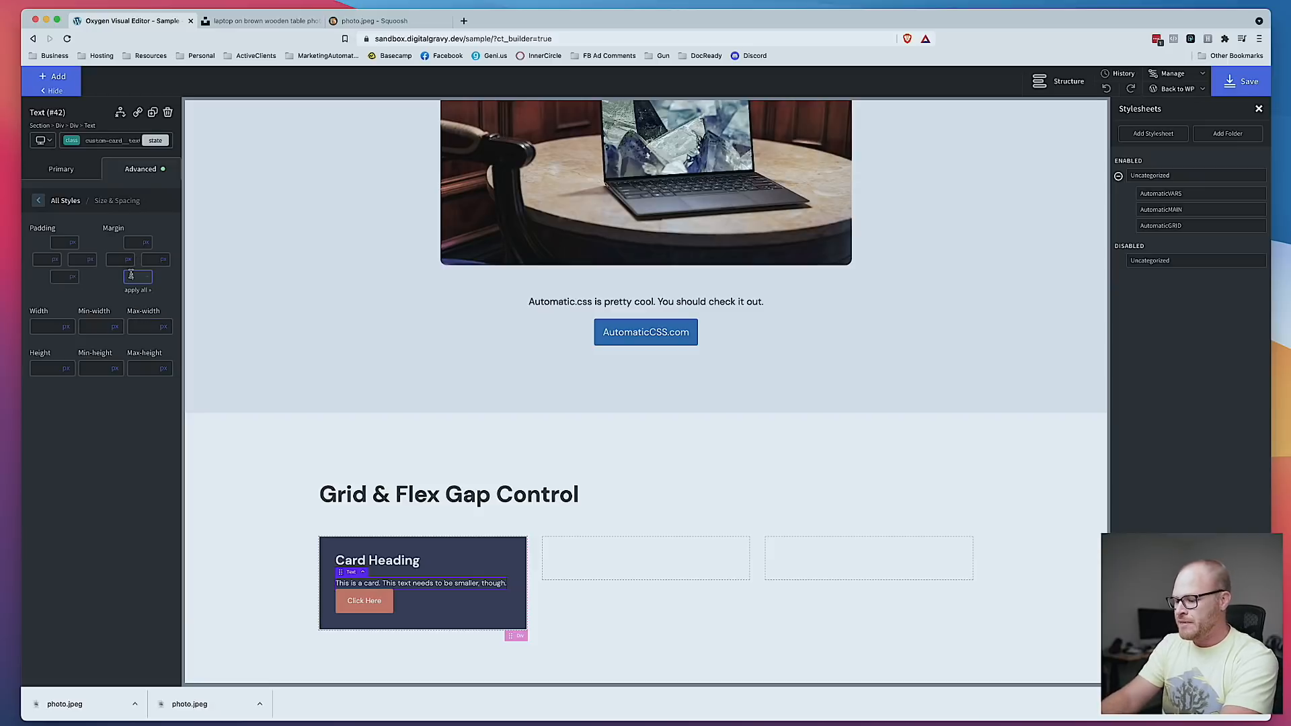
click(131, 274)
text(var(--space-)
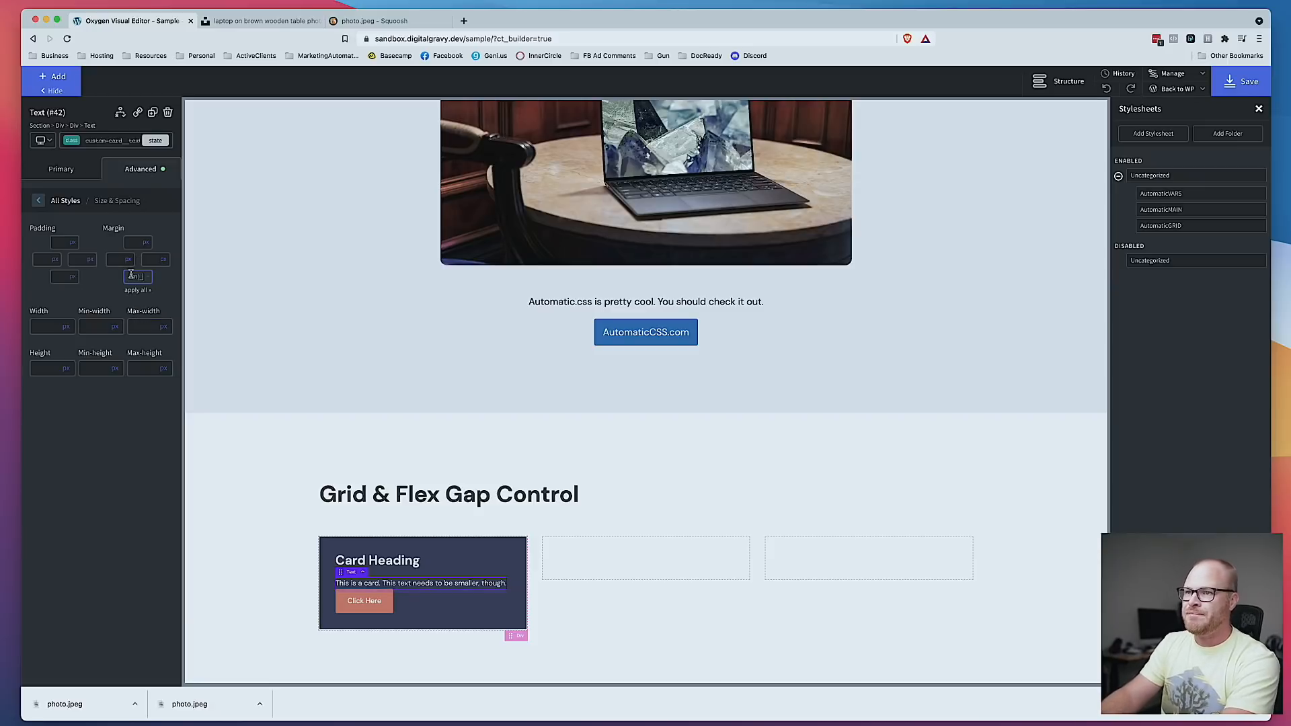
text(m)
click(274, 544)
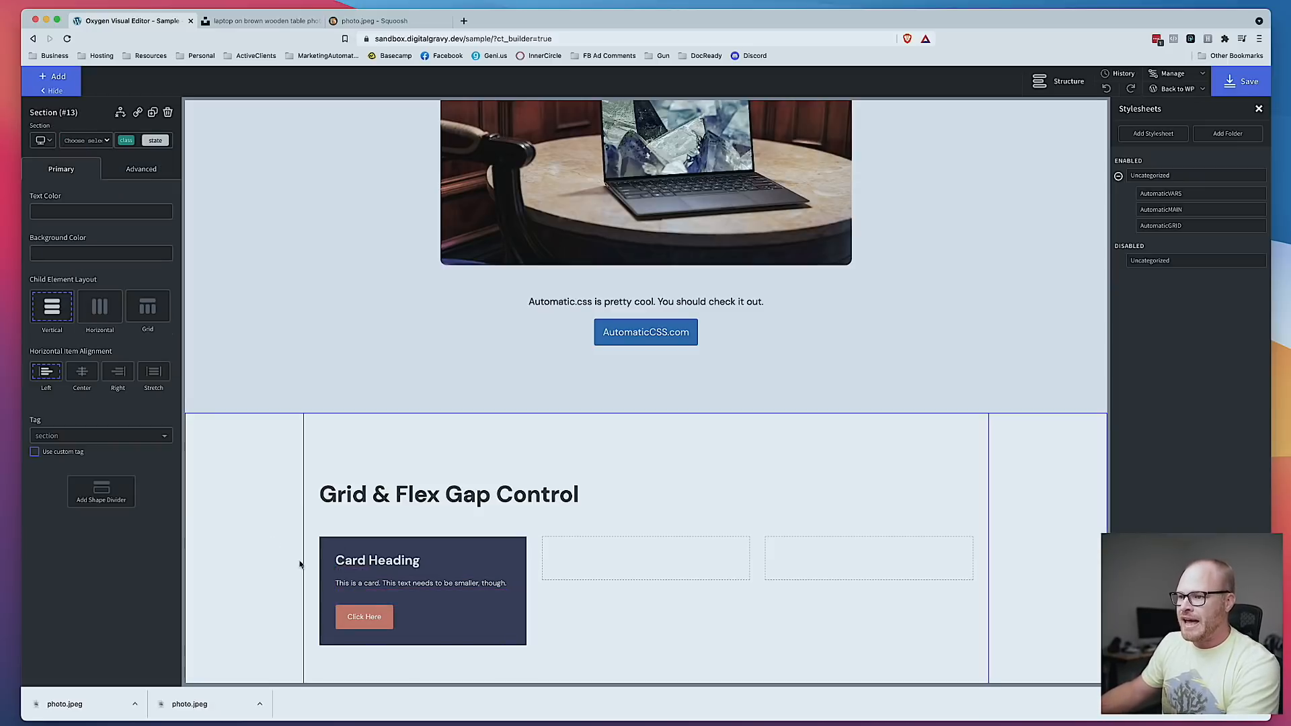
click(484, 559)
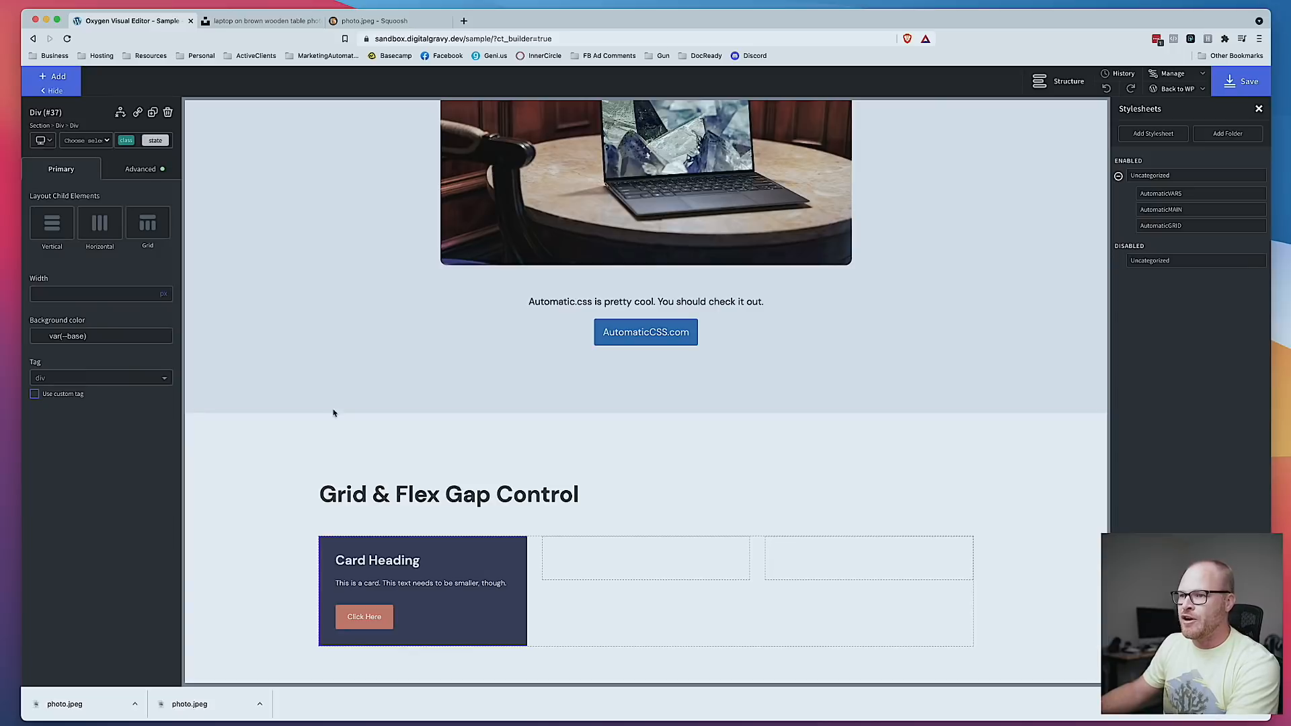
click(146, 172)
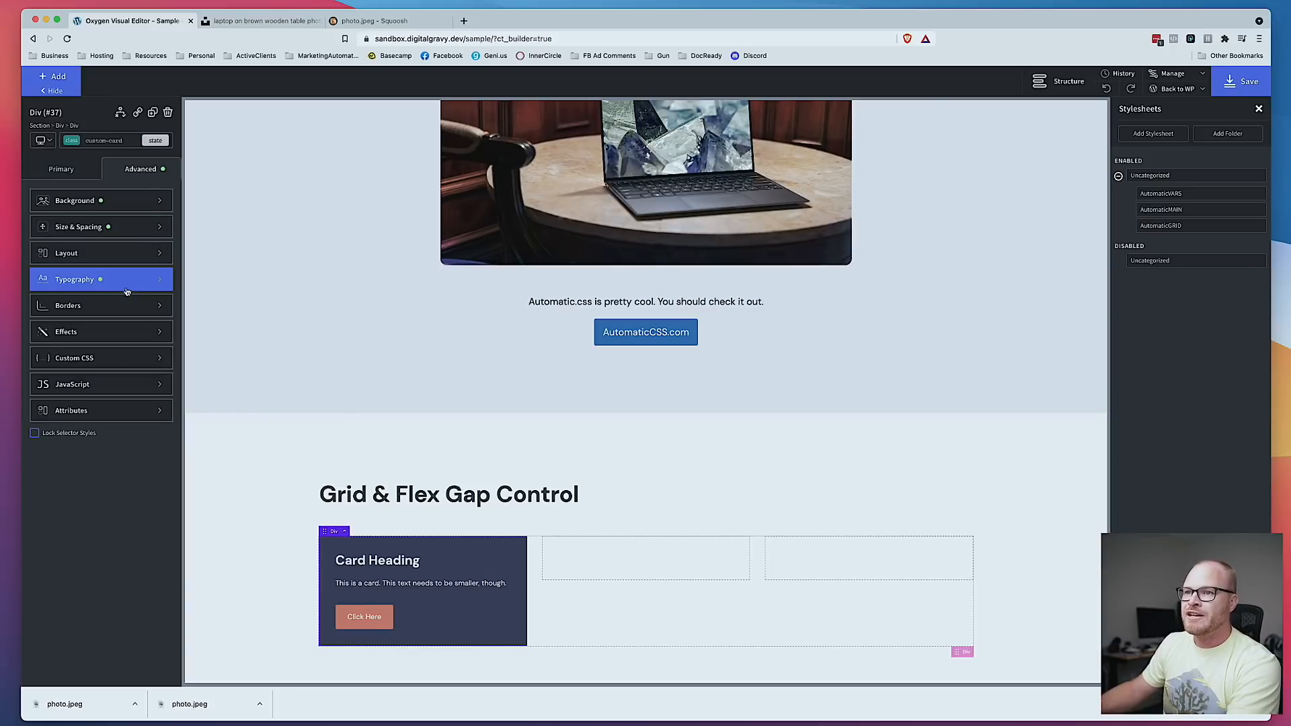
click(201, 515)
click(417, 597)
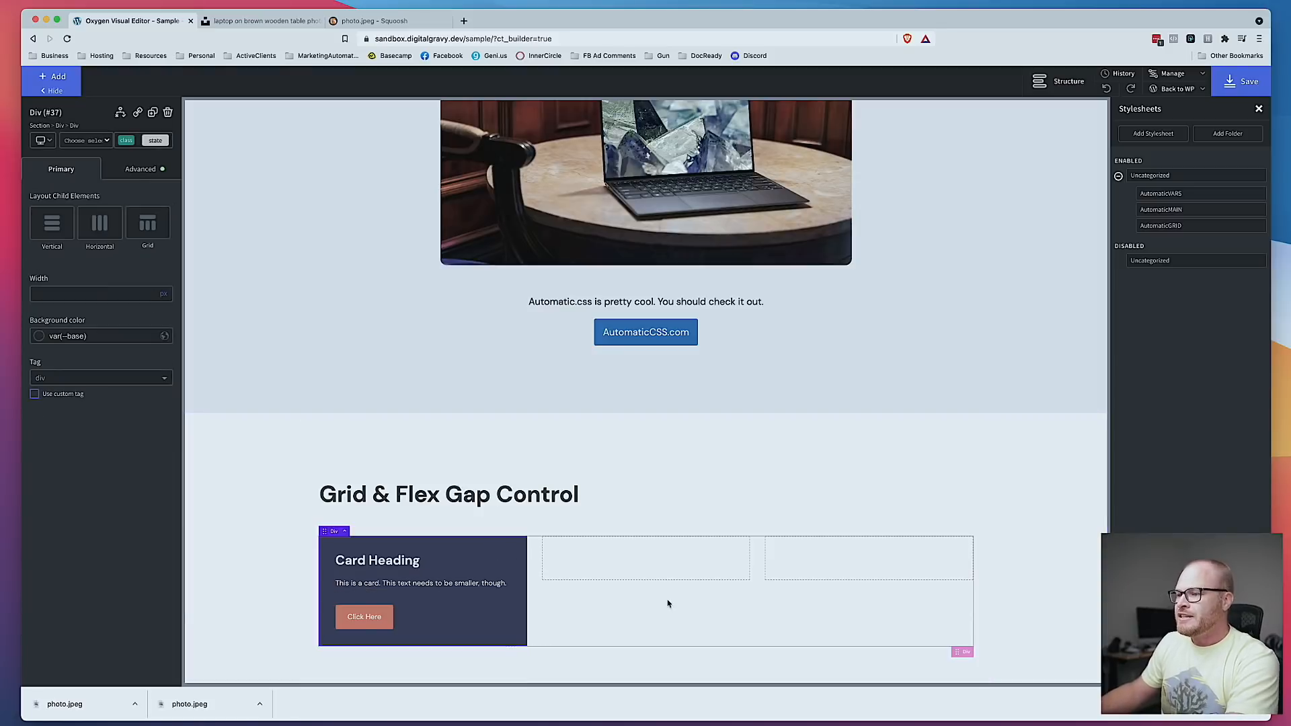
Step: Delete the two empty placeholder divs beside the card in the grid
click(603, 557)
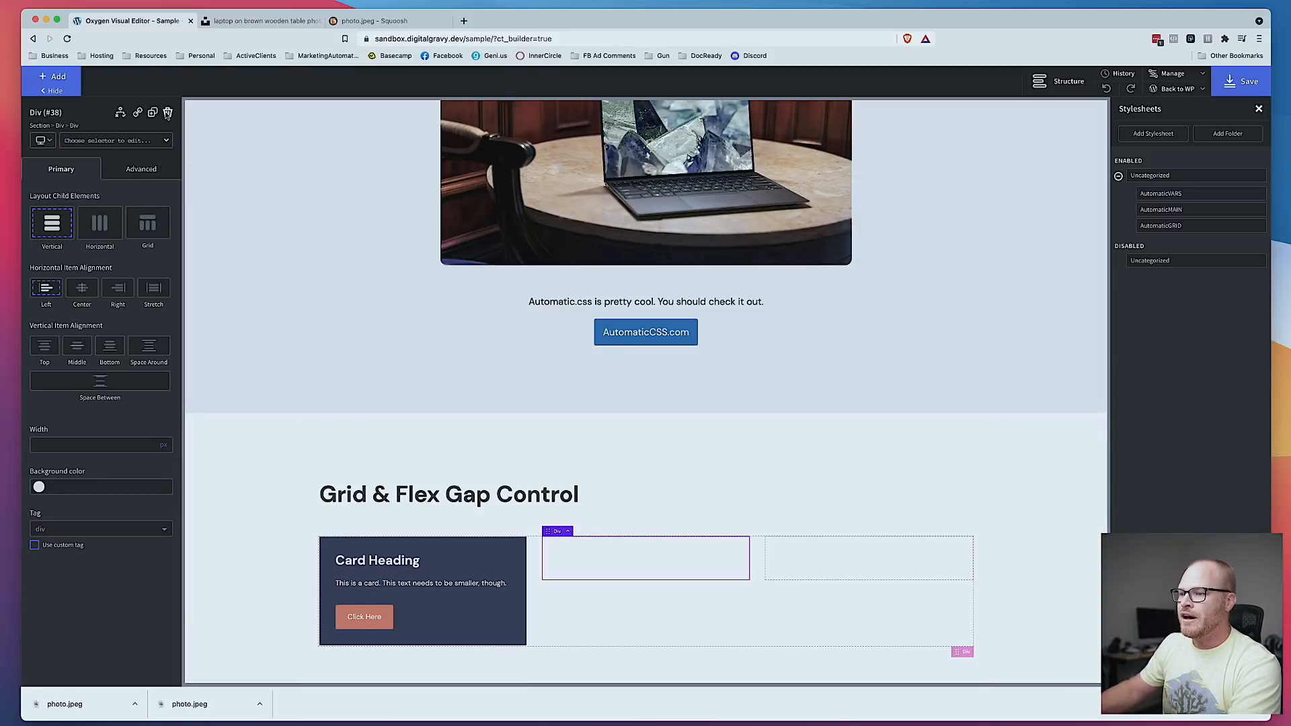
click(826, 559)
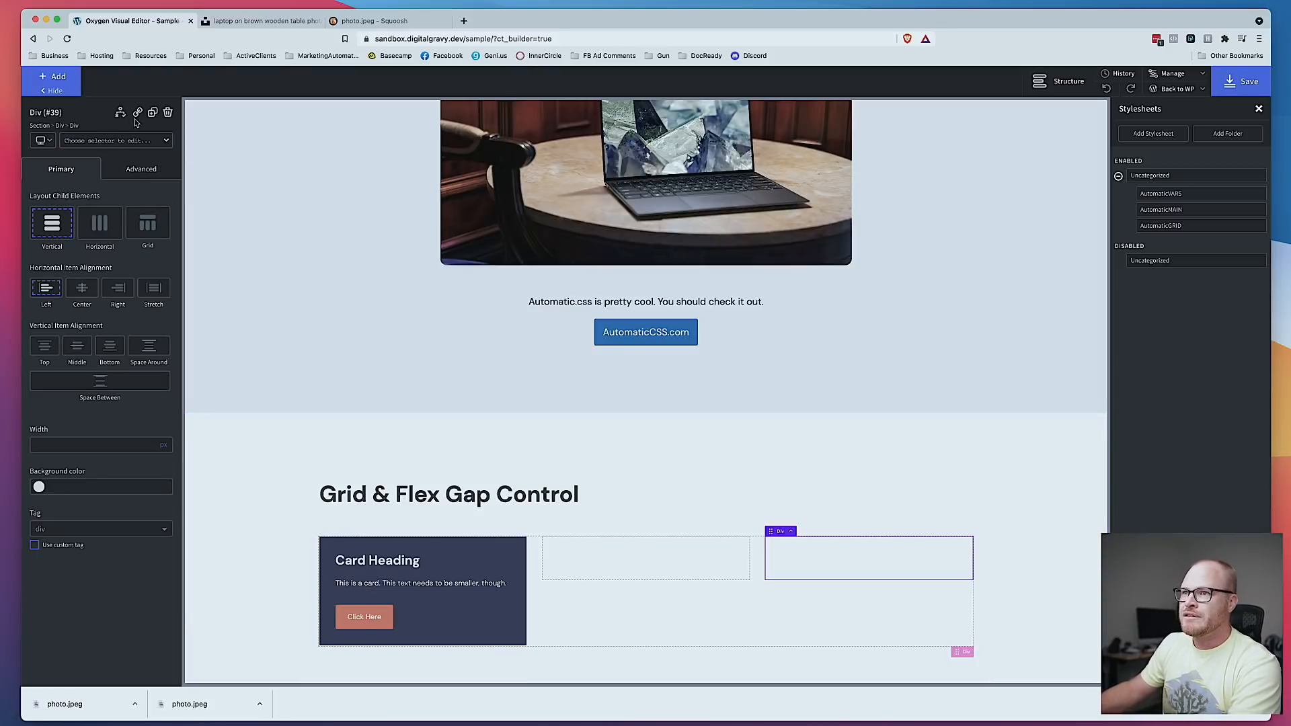
click(168, 113)
click(865, 573)
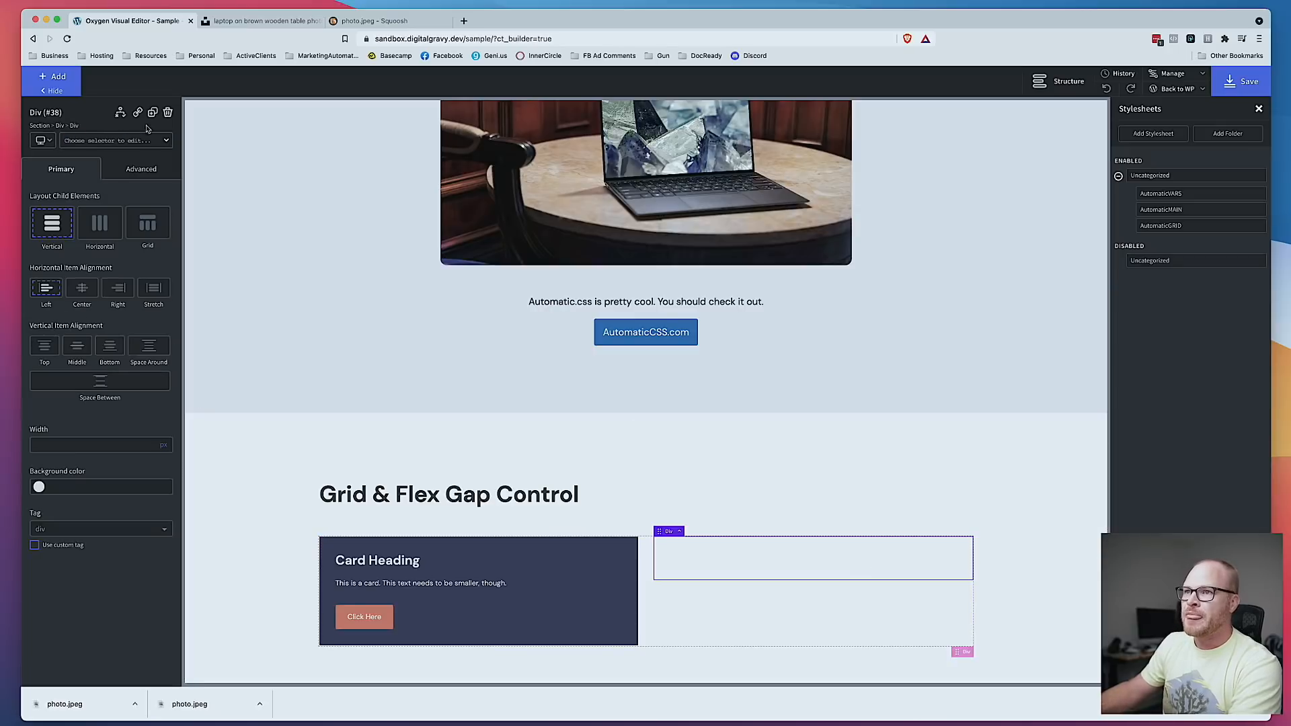
click(167, 112)
Step: Duplicate the finished card five times to fill the grid with six cards
click(758, 608)
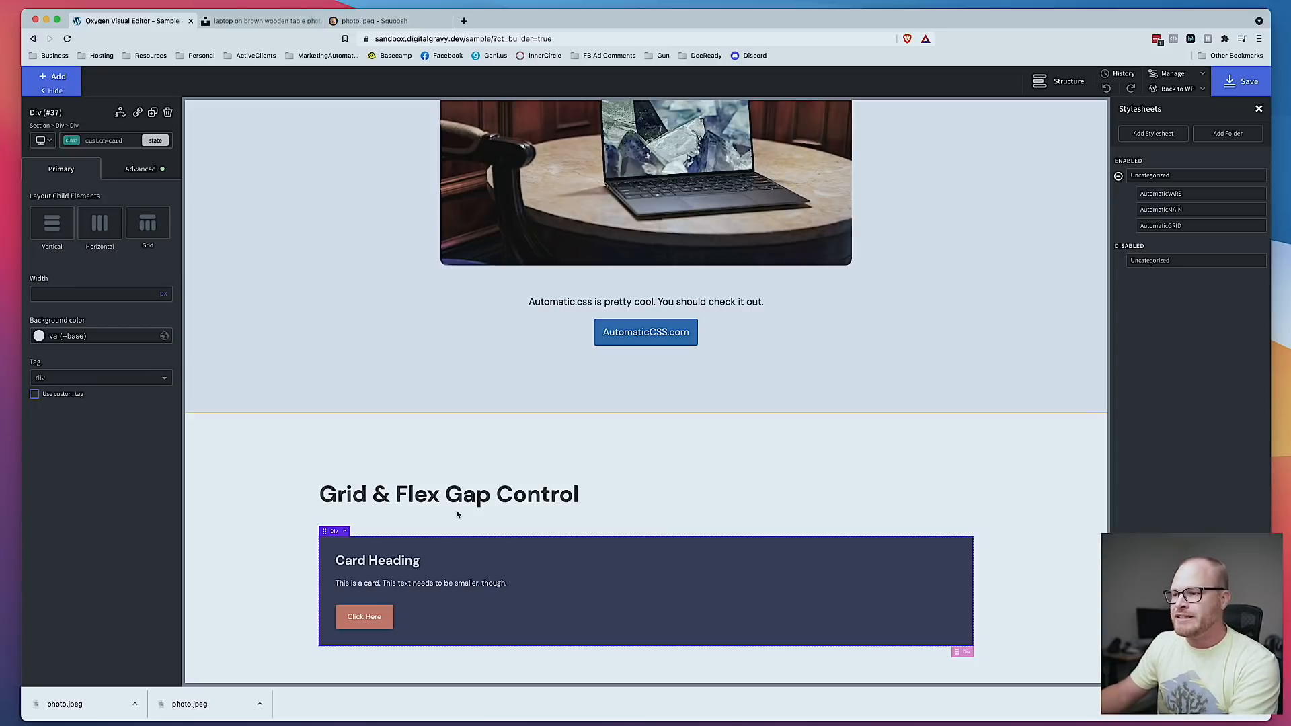
click(153, 112)
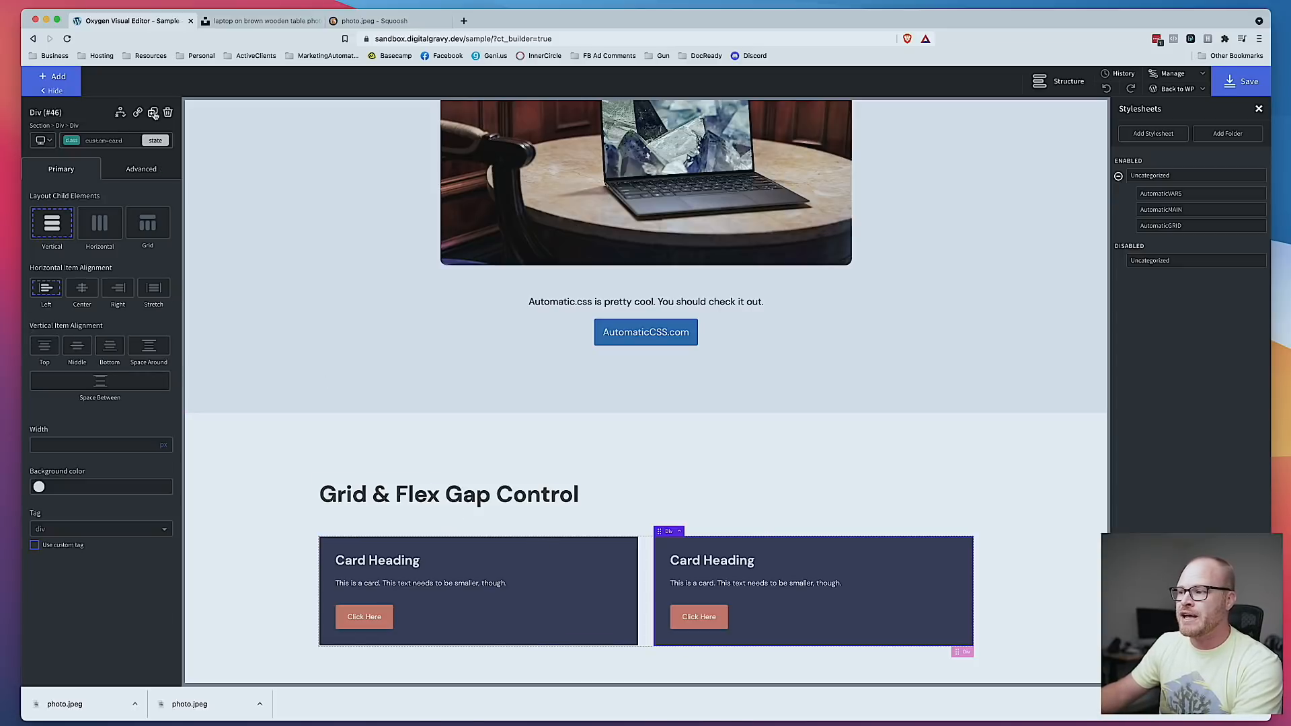
click(152, 112)
click(152, 112)
click(153, 113)
click(152, 113)
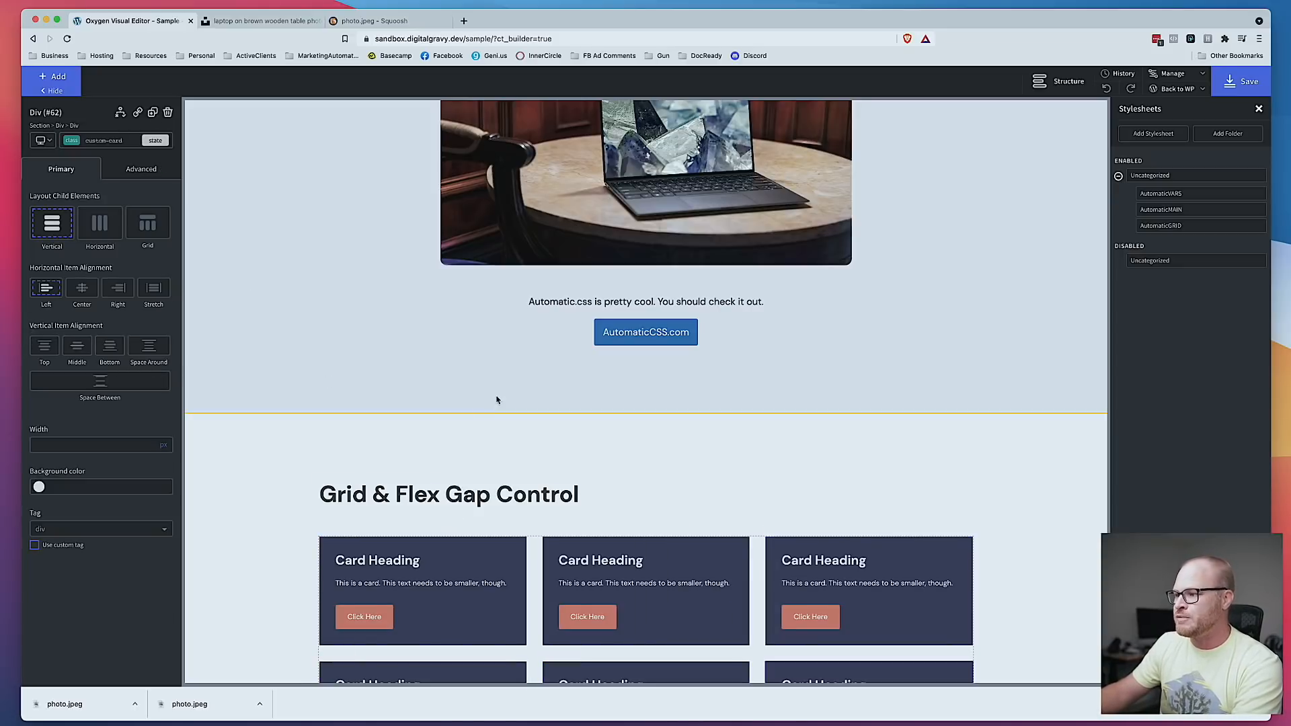
scroll(496, 401, down, 3)
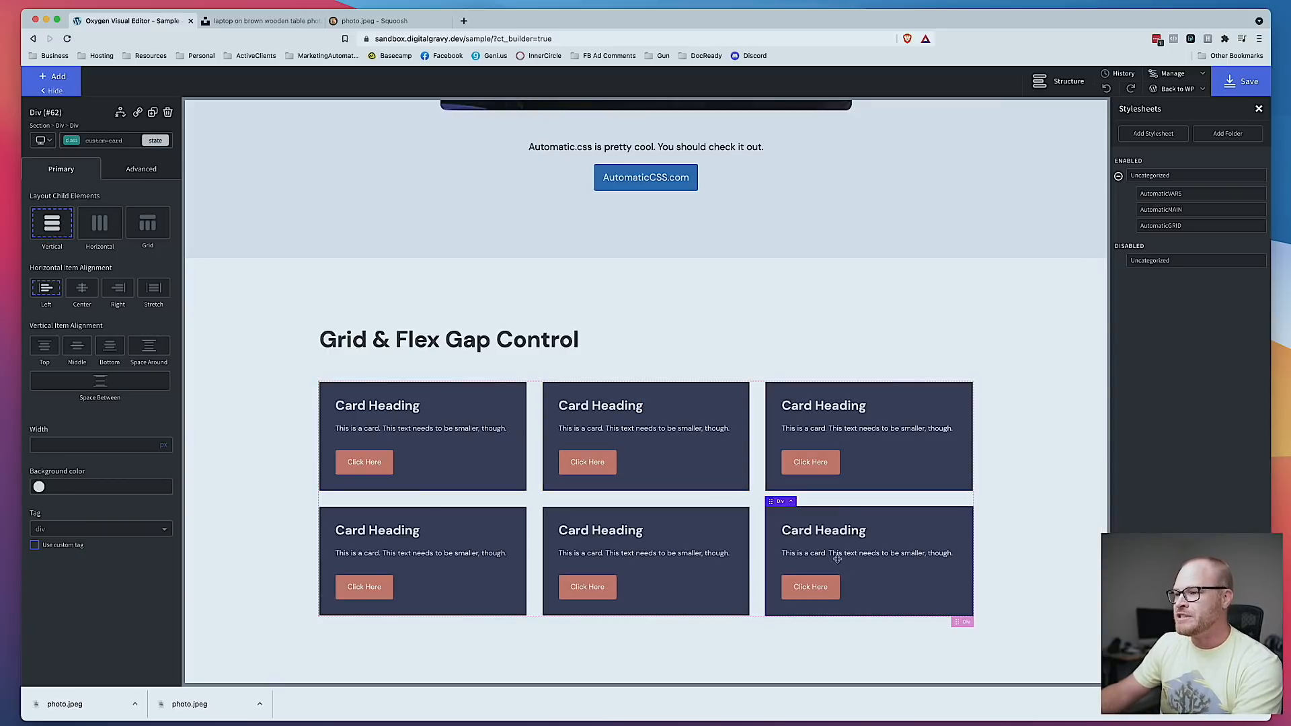
click(538, 456)
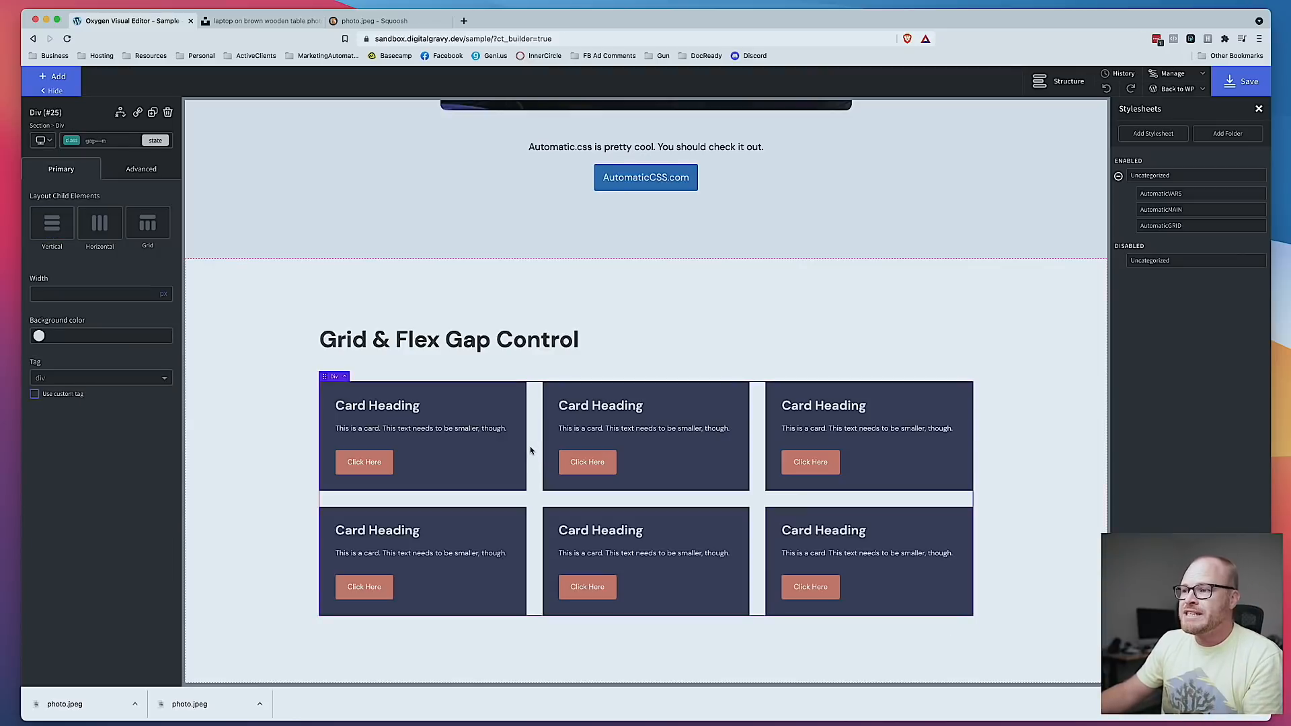
click(51, 143)
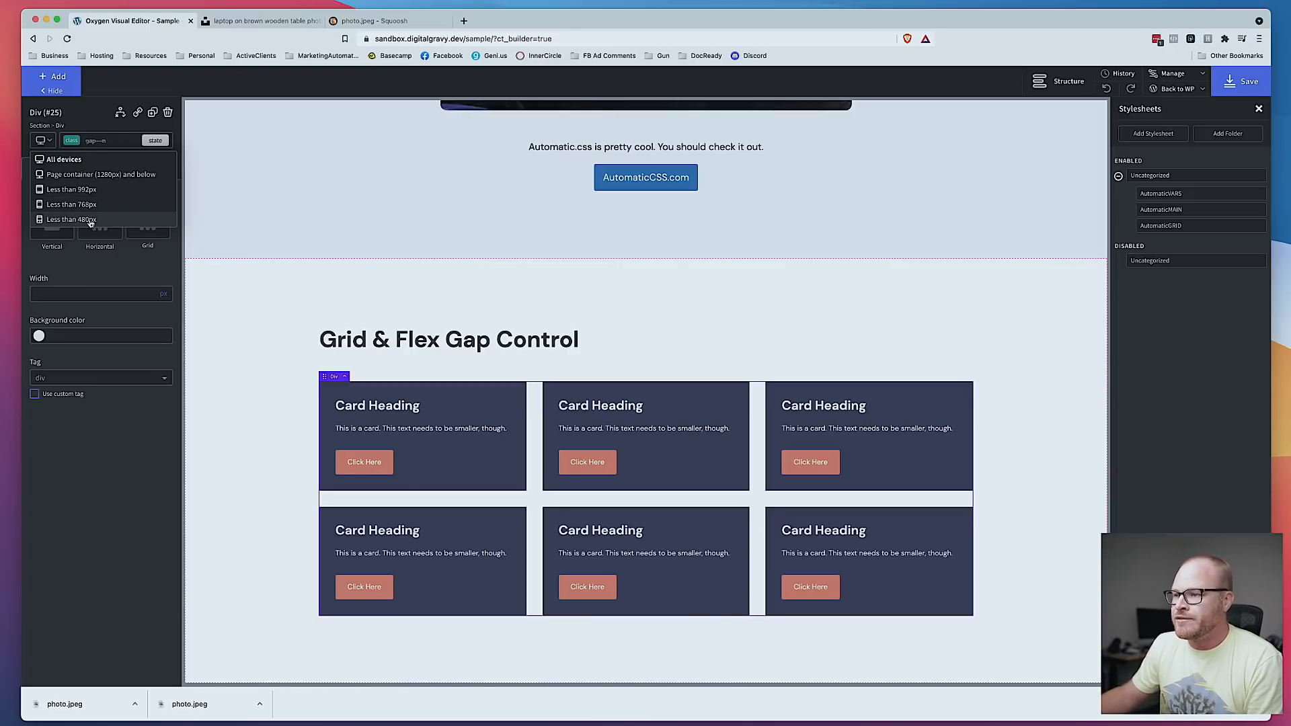
click(303, 344)
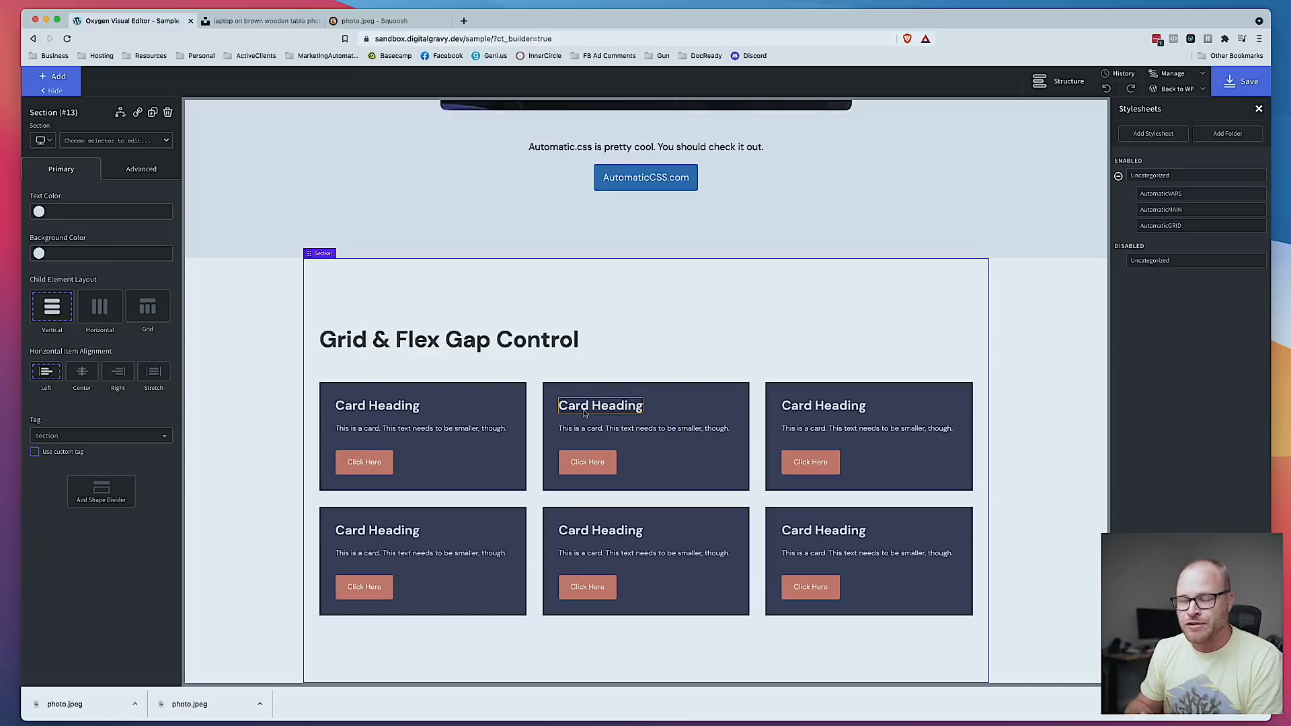
Step: Select the card grid container and preview it at the "Page container (1280px) and below" and "Less than 992px" breakpoints
click(537, 420)
click(109, 142)
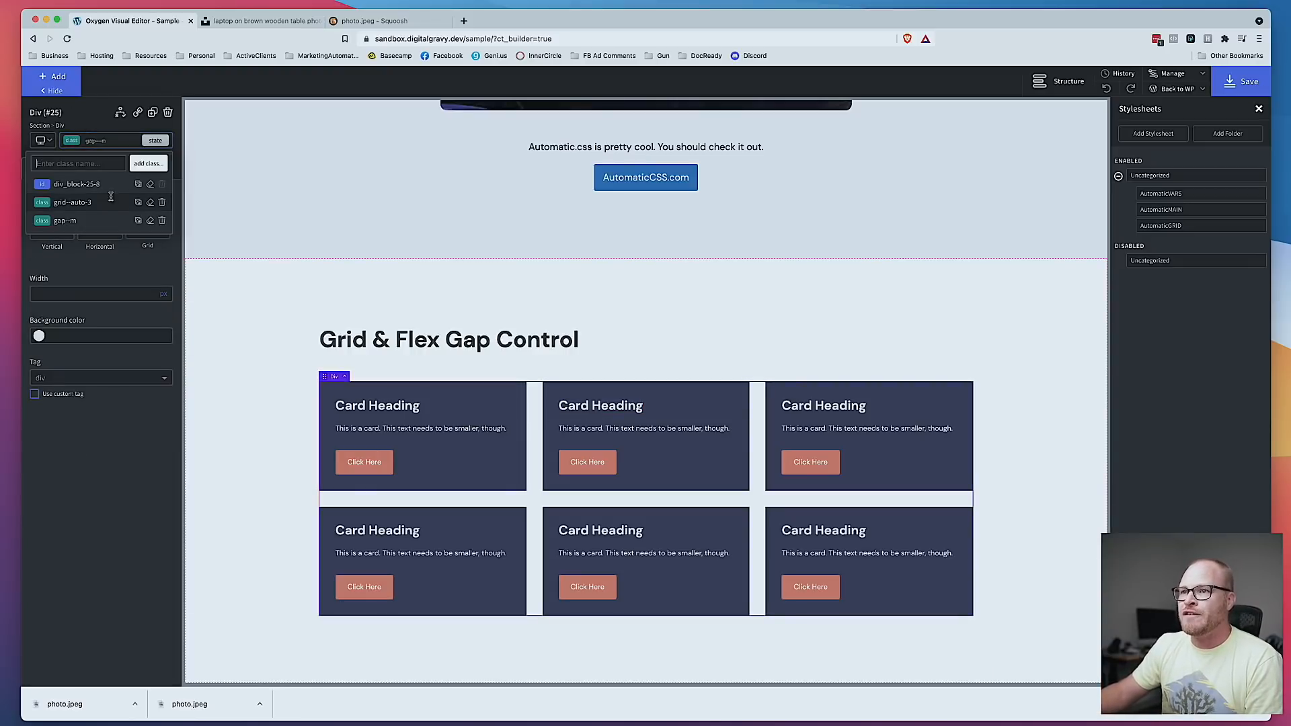
click(44, 141)
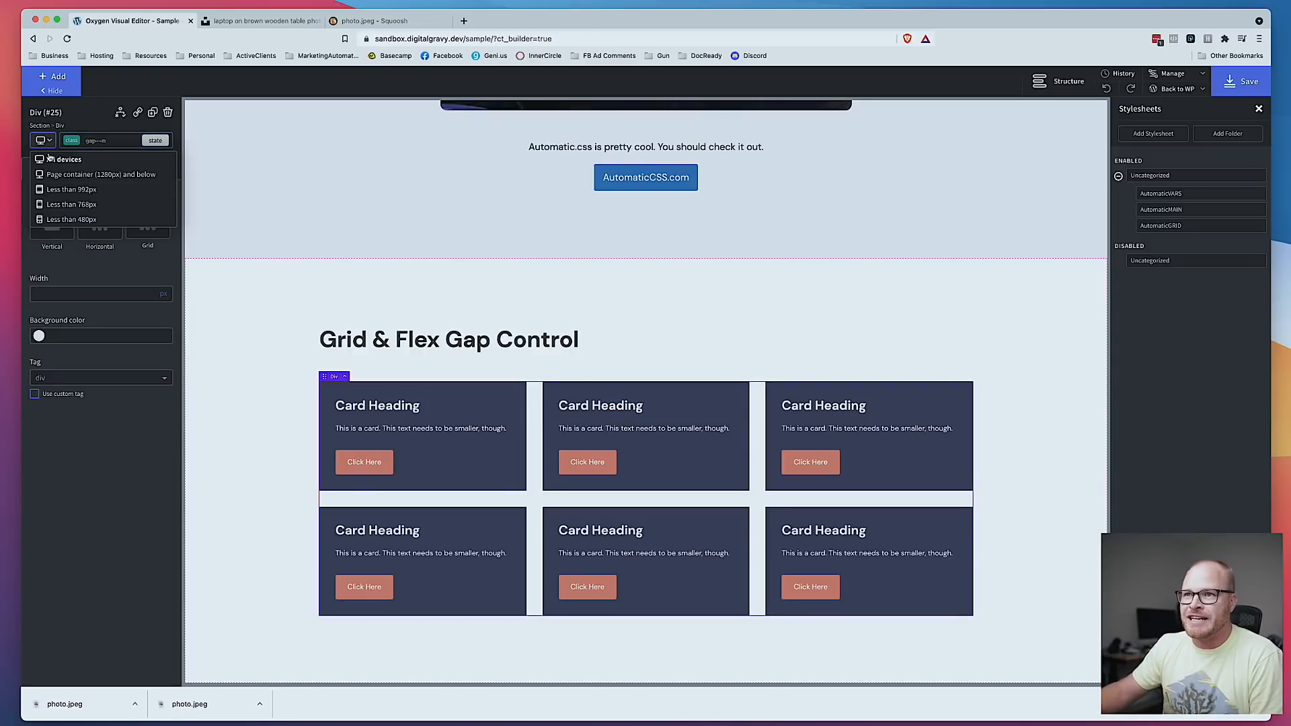
click(70, 189)
click(46, 141)
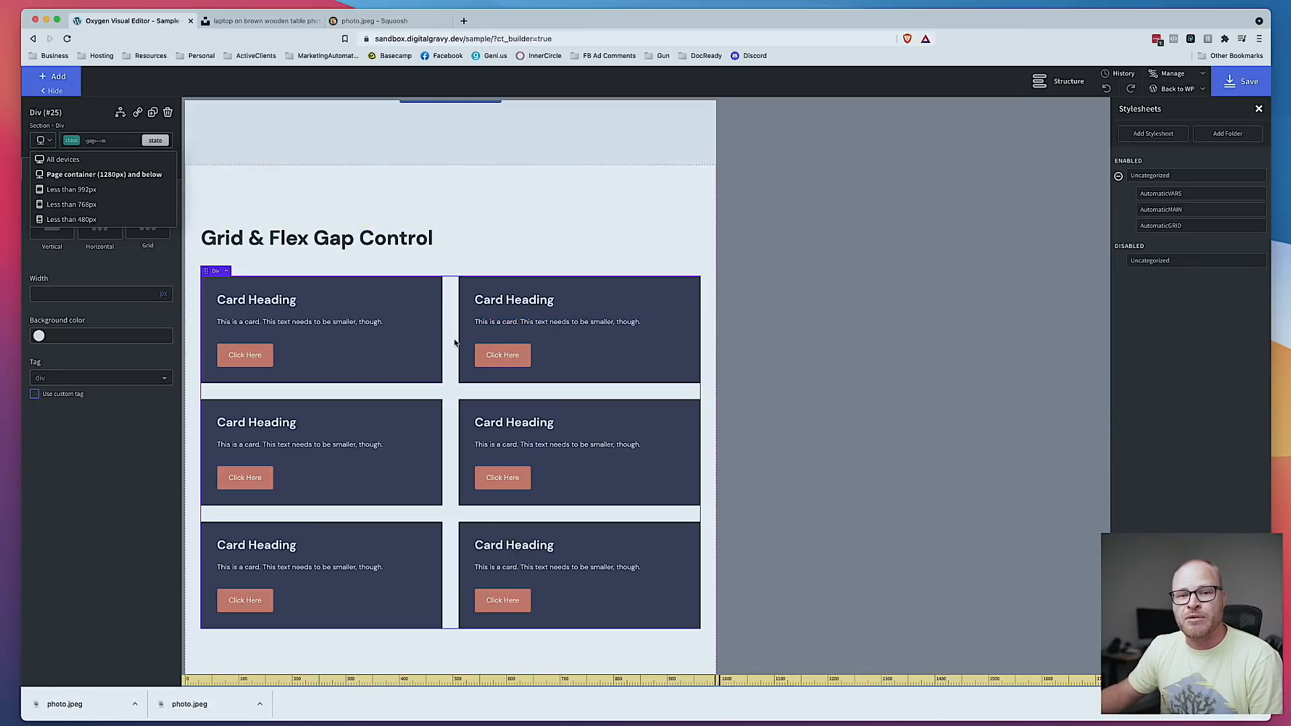
click(71, 204)
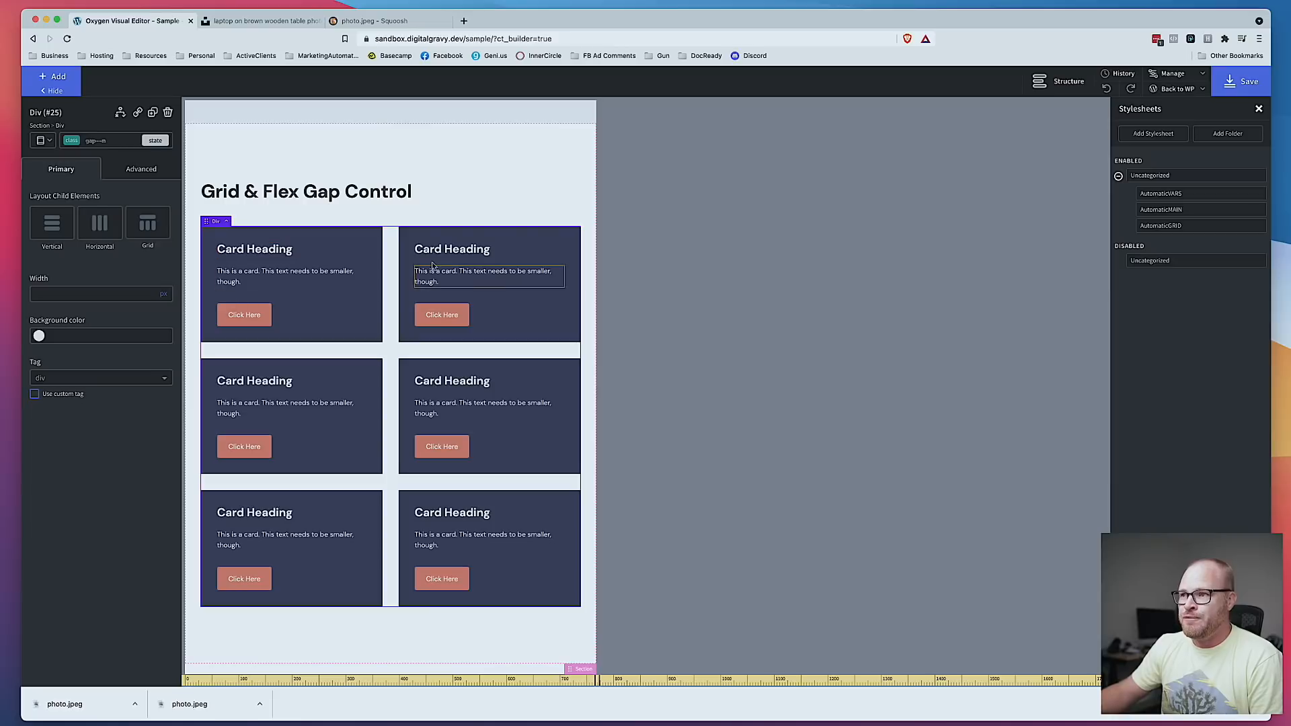
Step: Preview the whole card grid at the "Less than 768px" breakpoint and return the preview to all devices
click(41, 140)
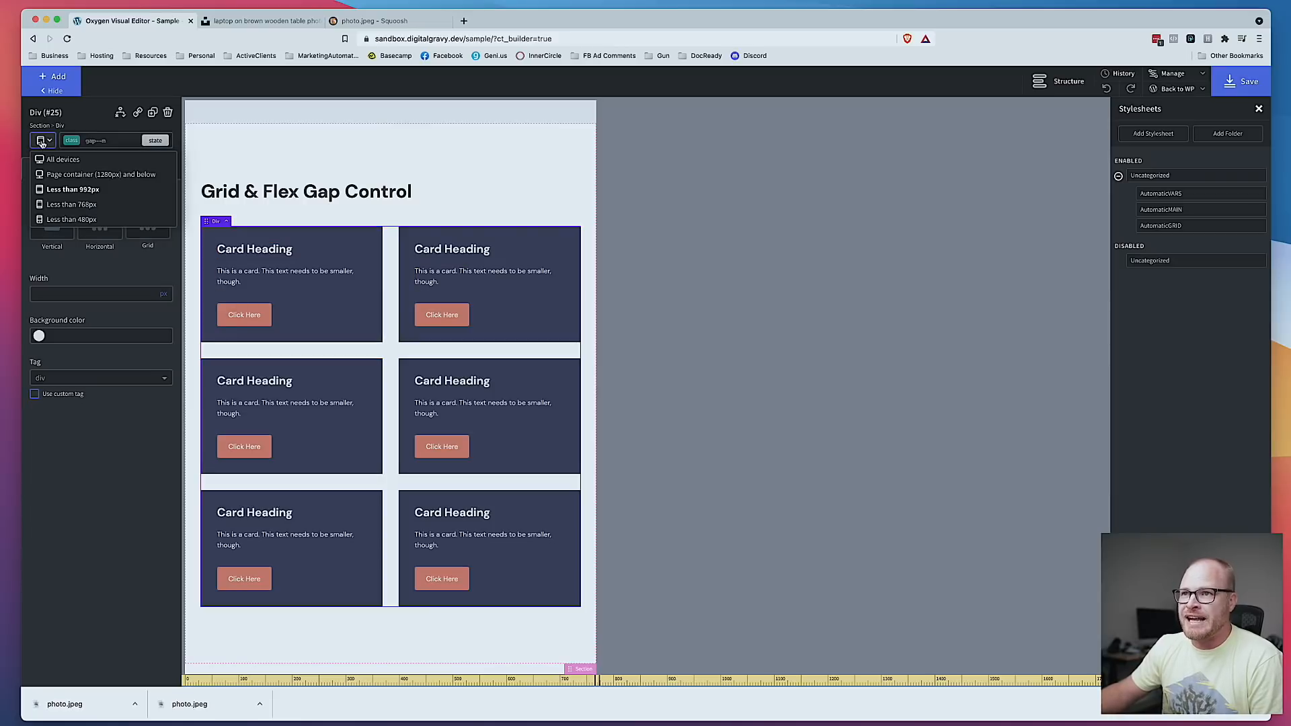
click(49, 219)
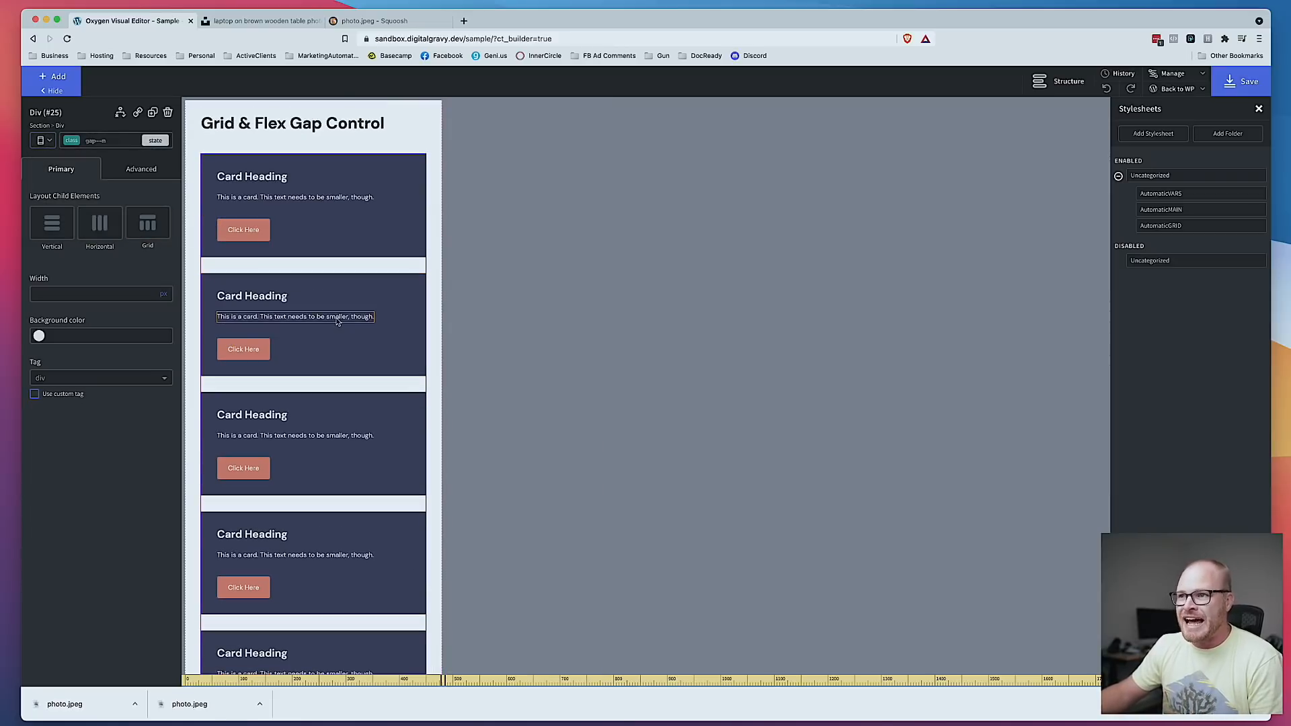
scroll(361, 402, down, 5)
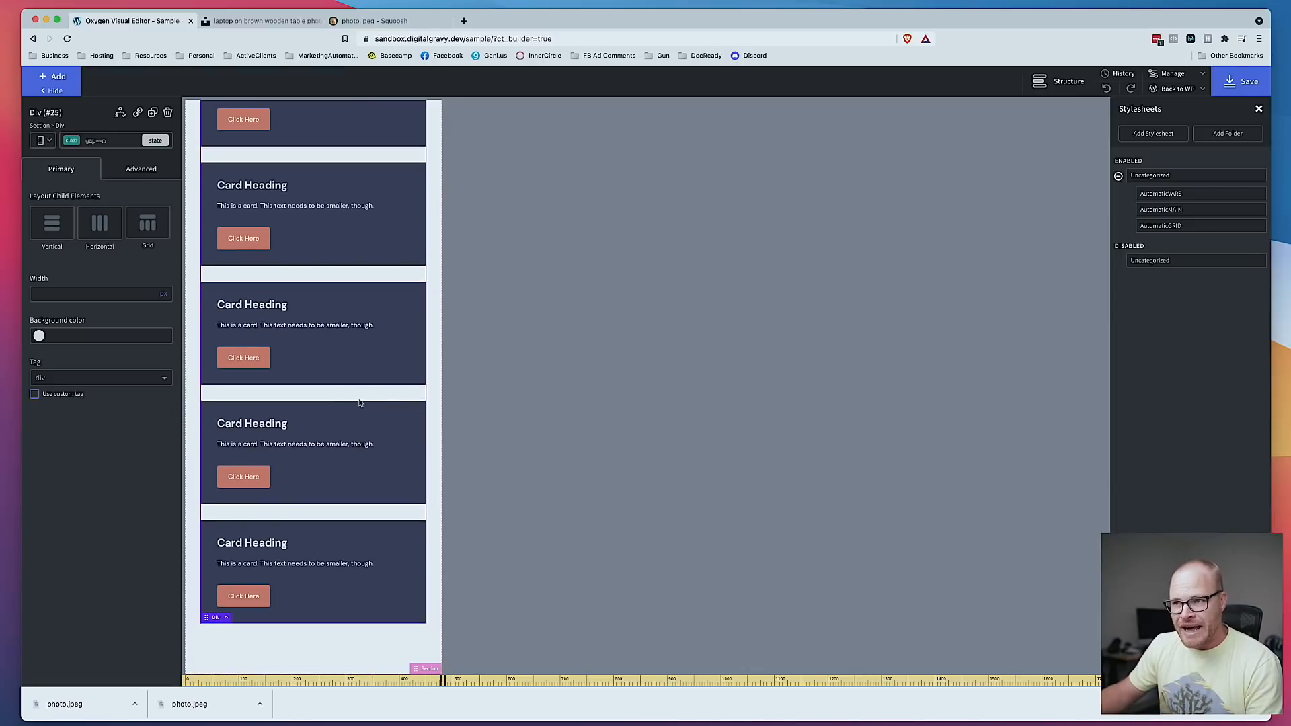
click(42, 139)
click(50, 164)
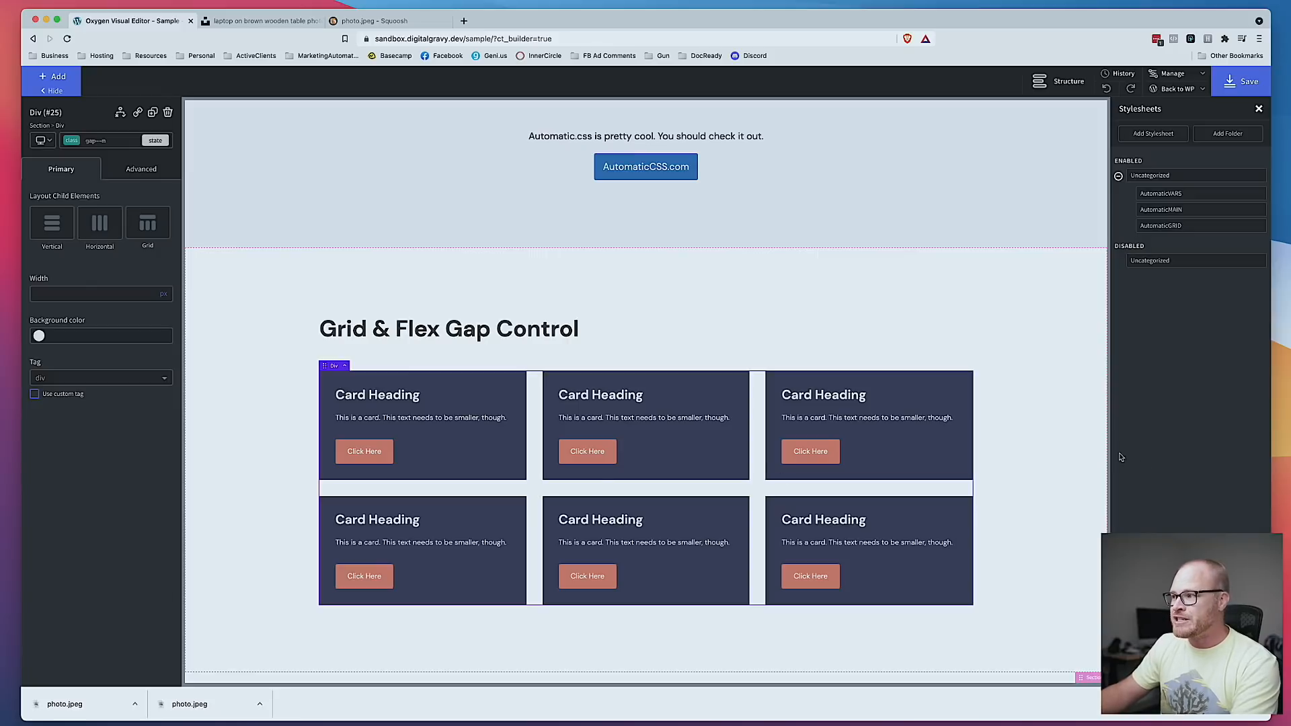
Step: Review the page's sections from the Heading 1 section through Div Padding and Owl Spacing down to the card grid
click(1080, 447)
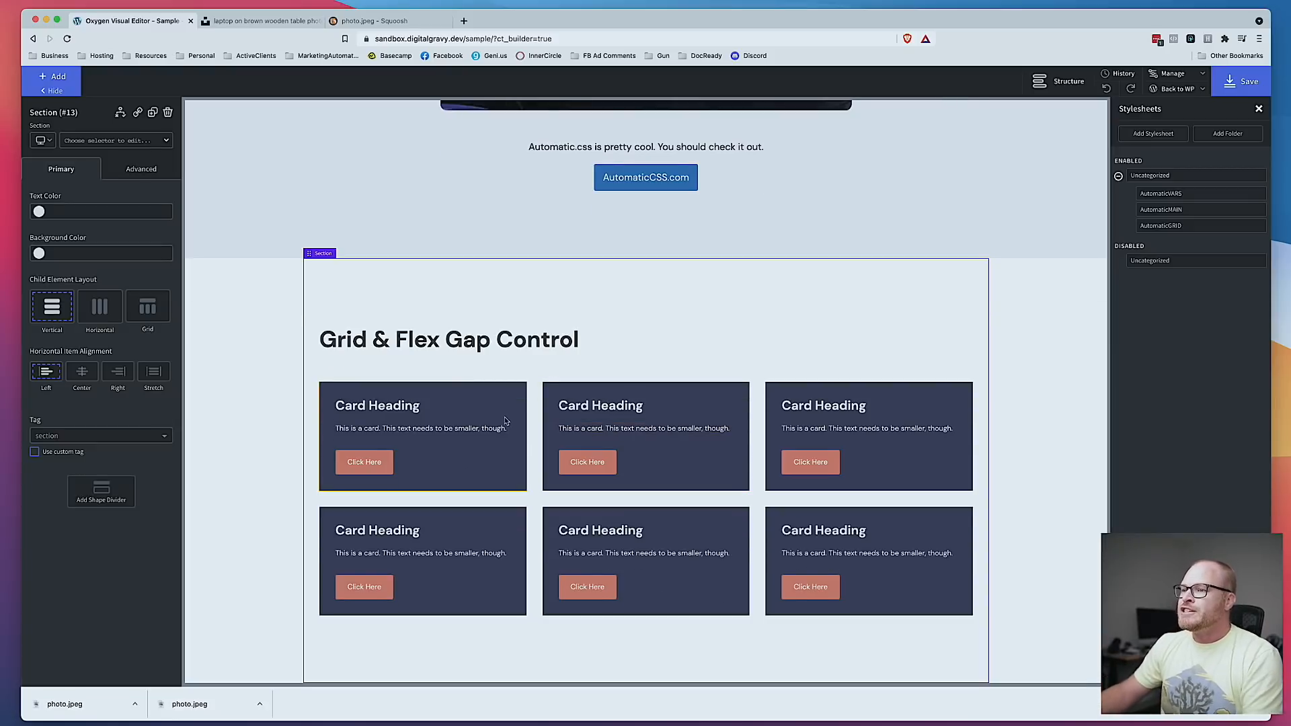
scroll(505, 422, up, 10)
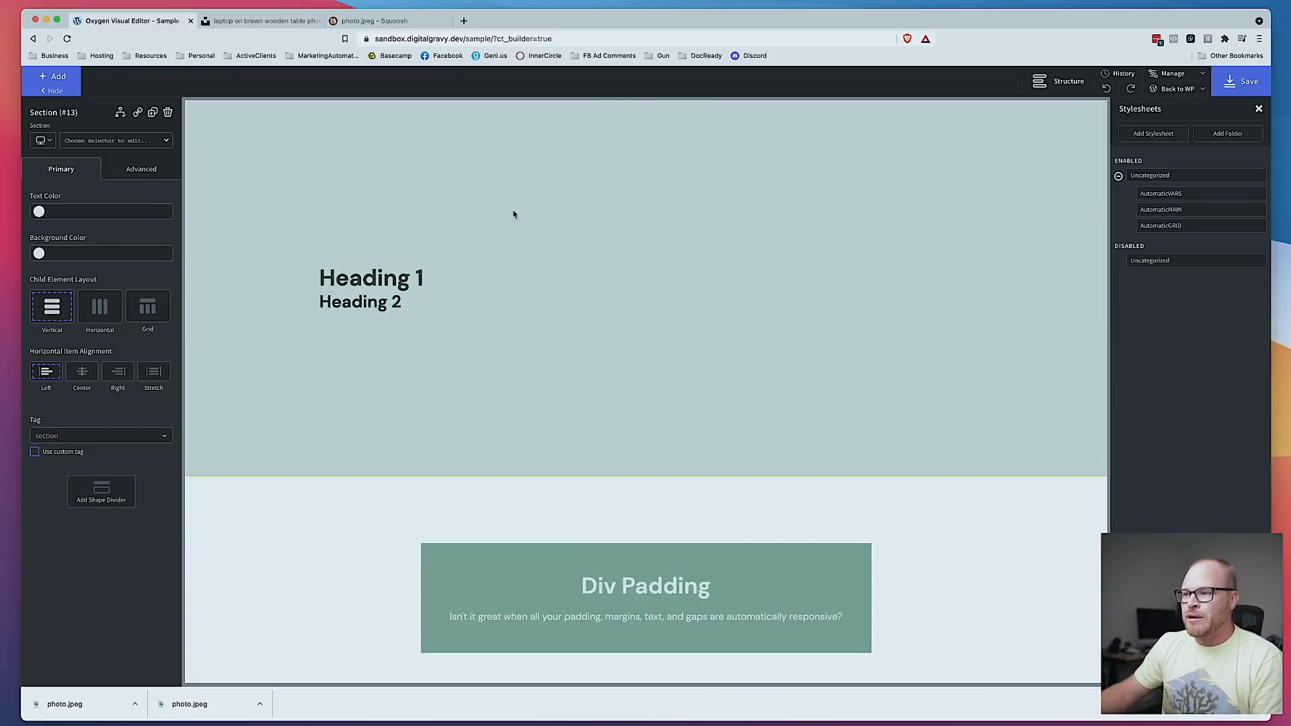
scroll(651, 296, down, 7)
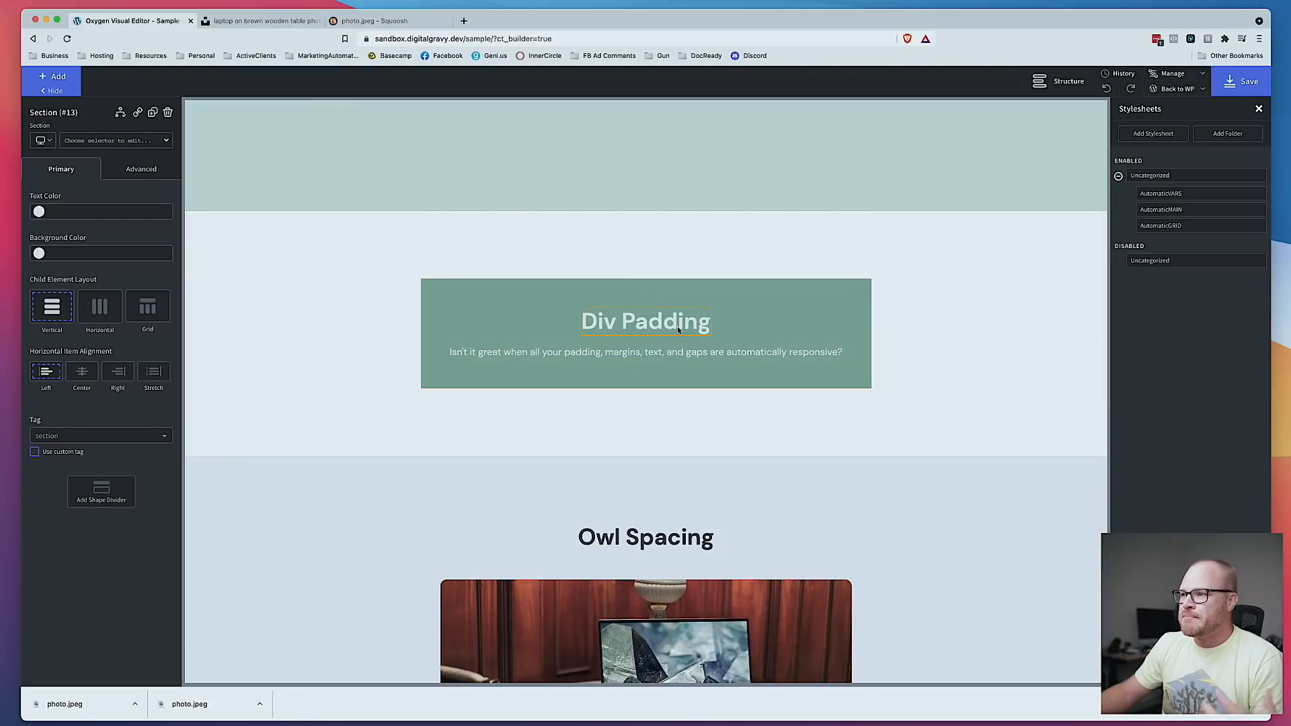
scroll(679, 329, down, 4)
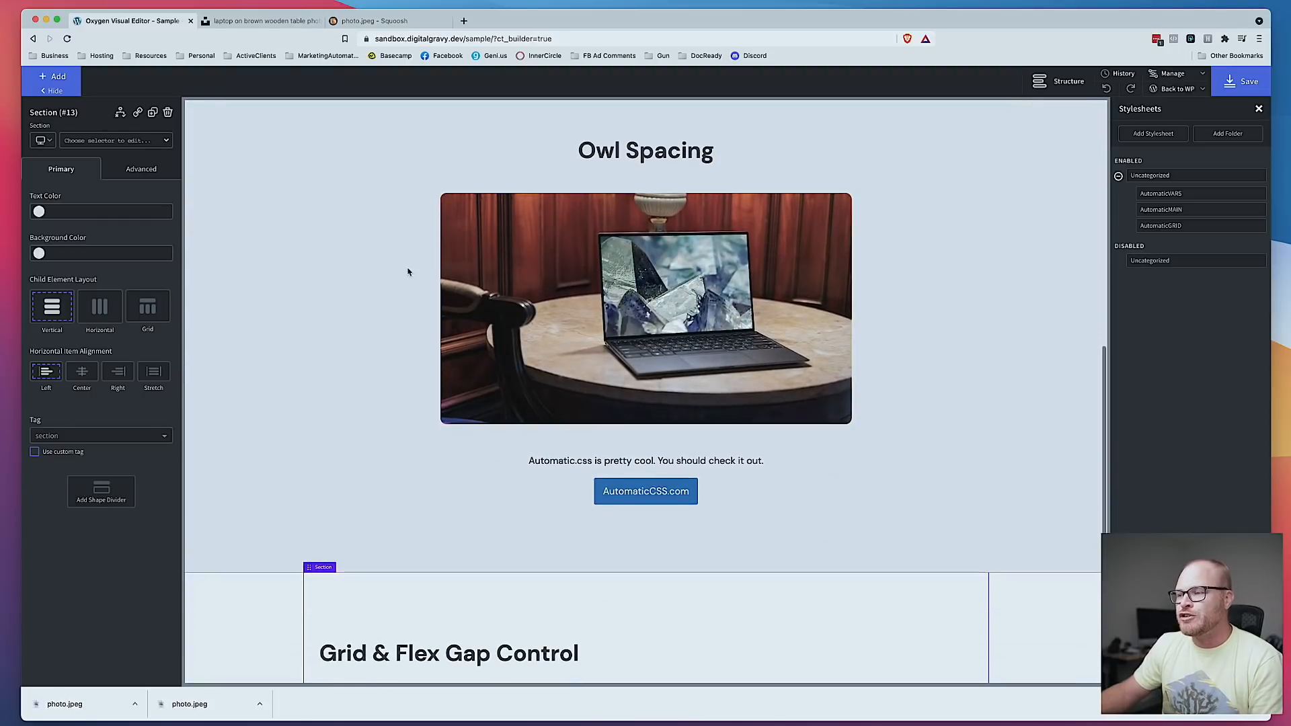
scroll(605, 454, down, 5)
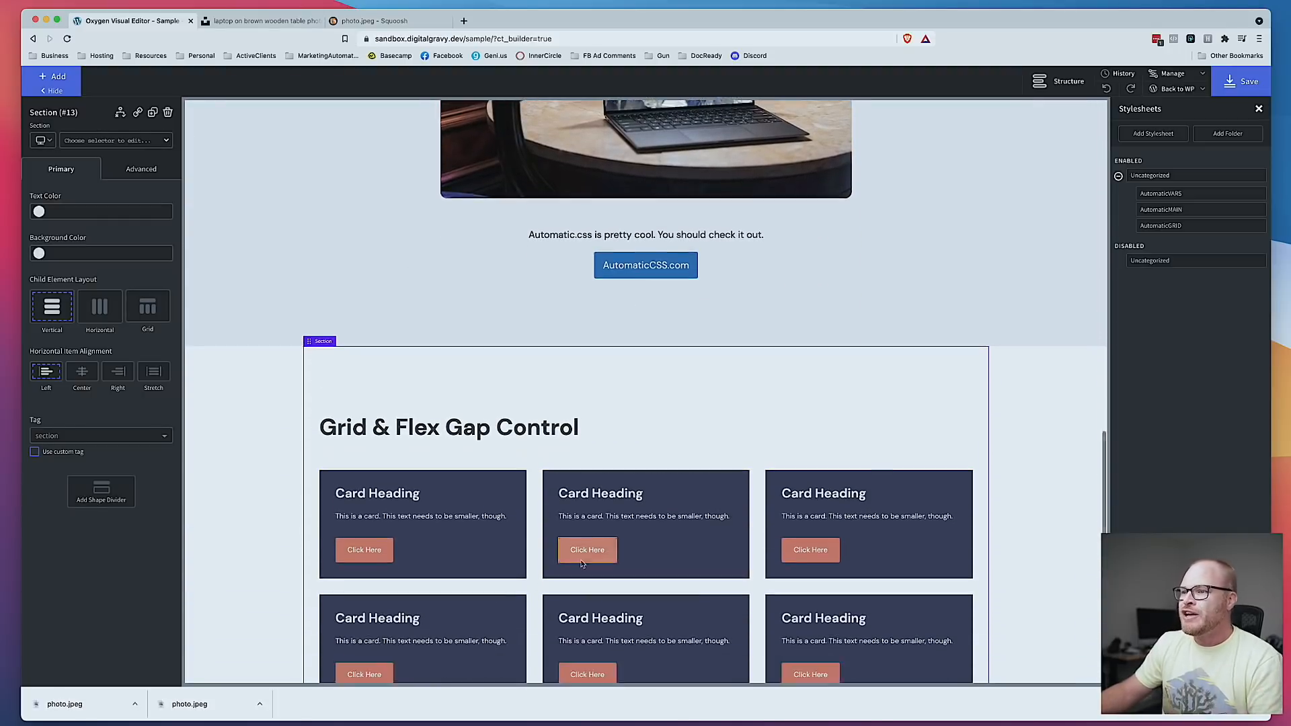